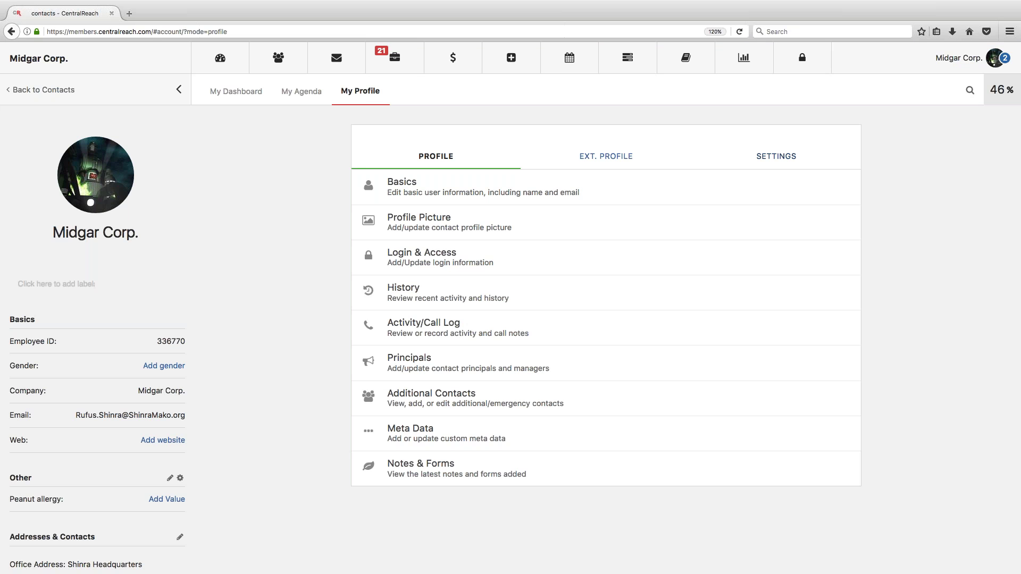
Step: Switch My Profile to its Settings section listing the account options
click(777, 167)
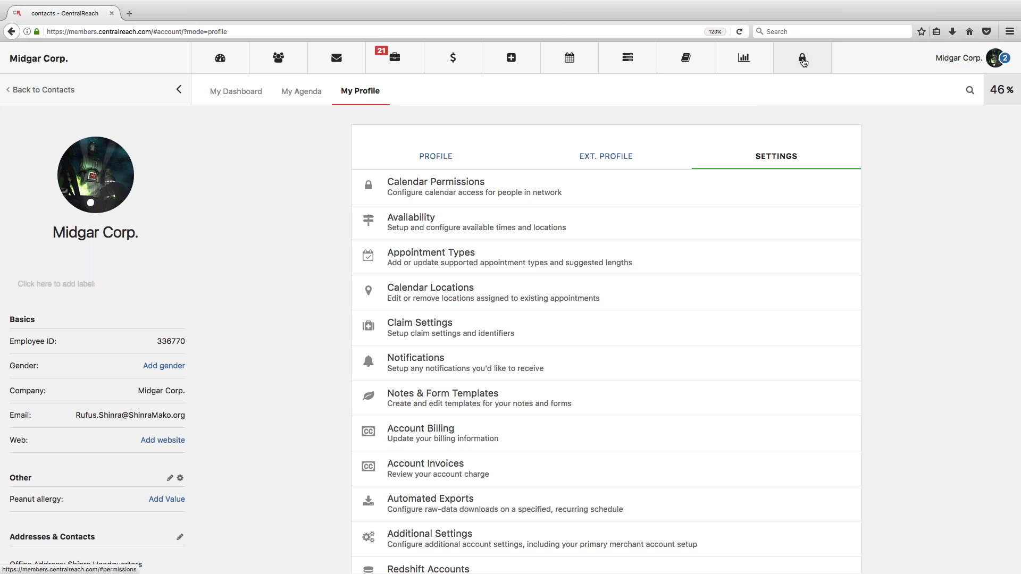
Step: Confirm the Admin group's Notes permissions grant Access and Notes Templates > Manage
click(804, 62)
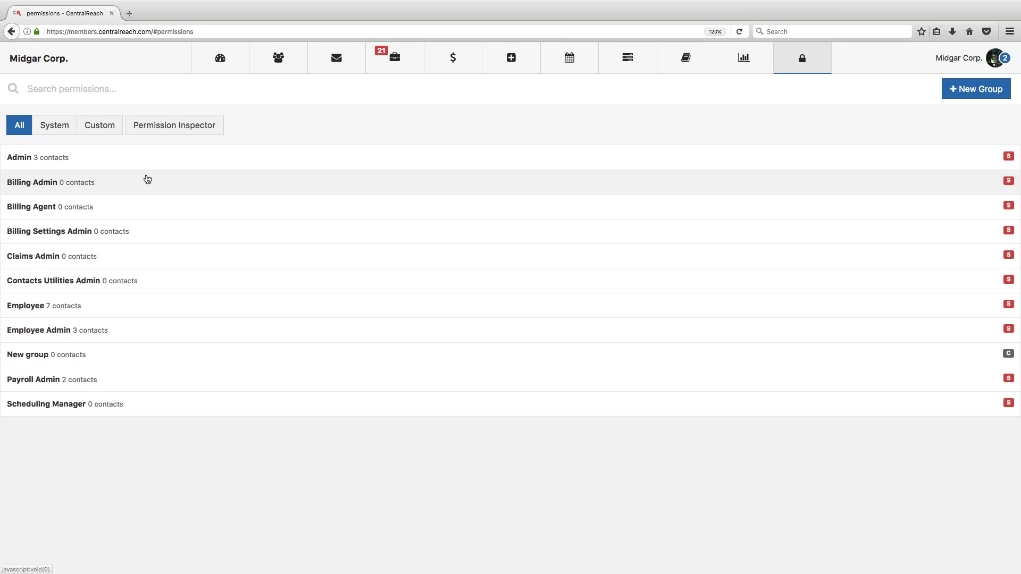
click(121, 167)
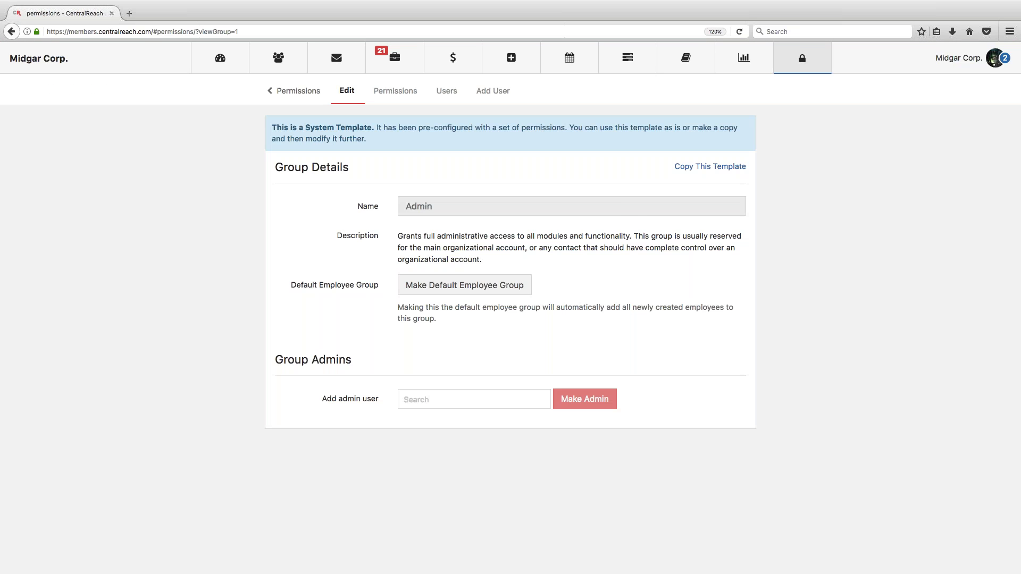
click(395, 91)
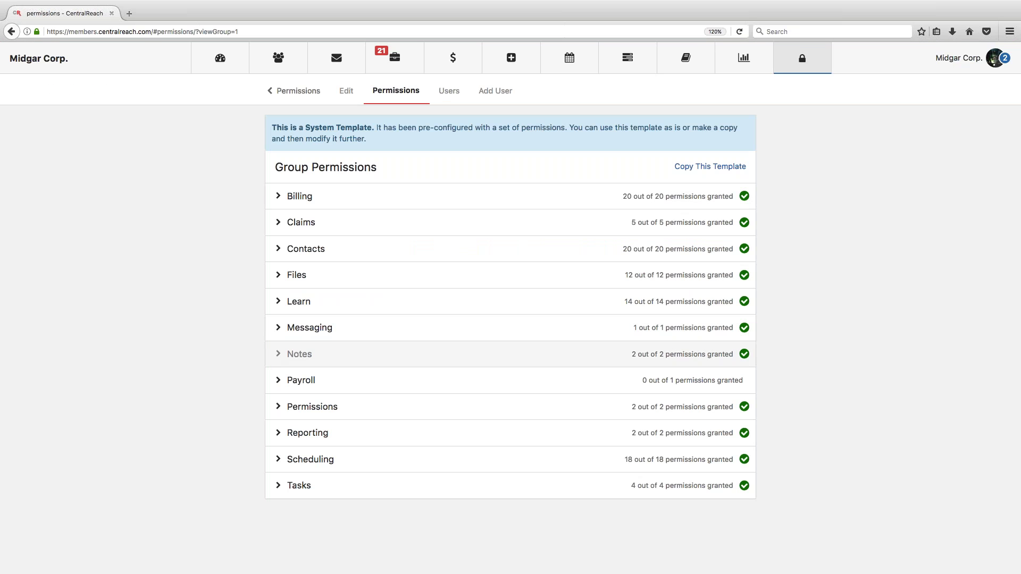
click(280, 356)
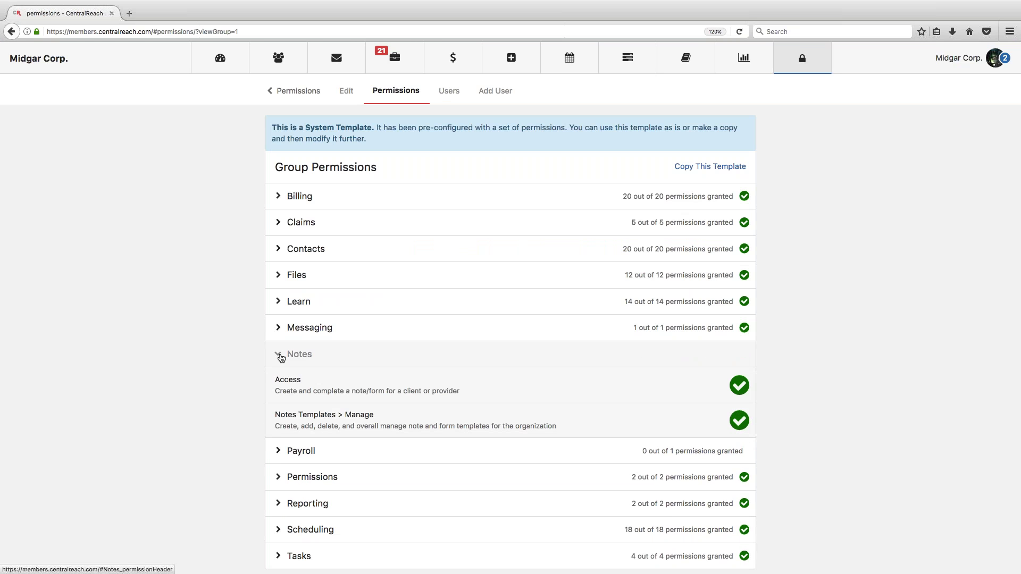
drag(276, 392, 498, 392)
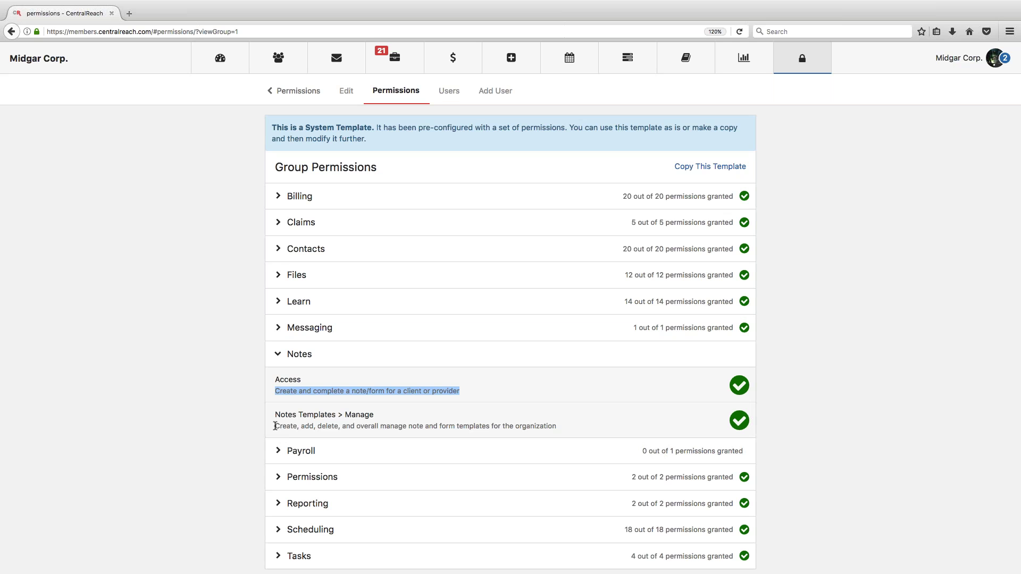
drag(275, 427, 557, 426)
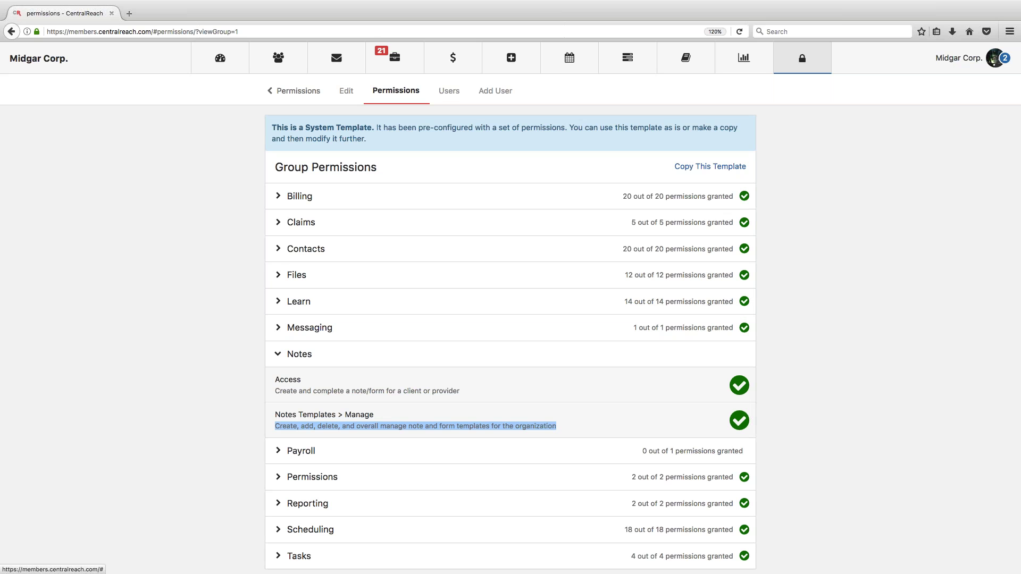
Step: Go from the account menu to My Profile Settings and open Notes & Form Templates
click(954, 60)
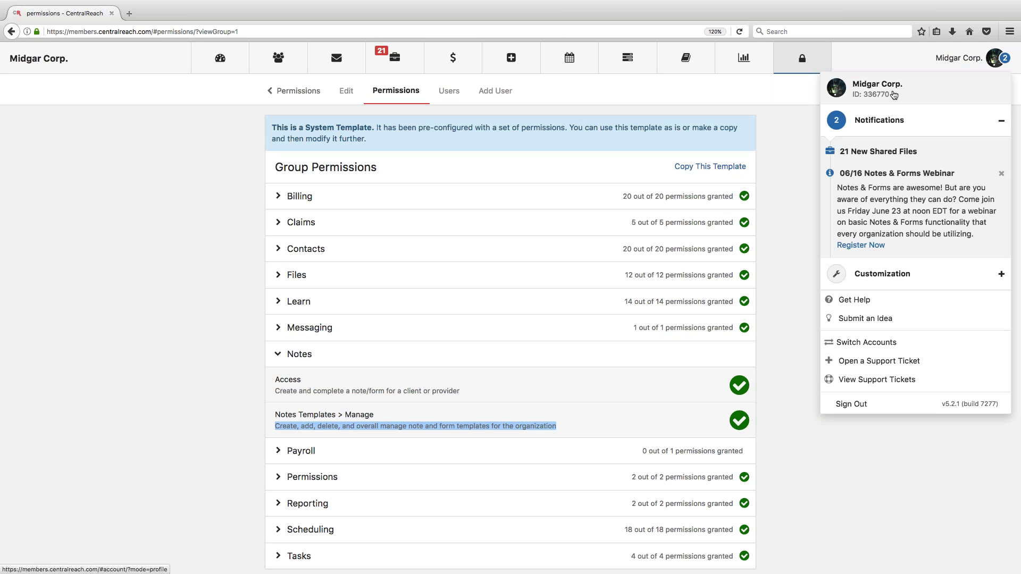
click(894, 95)
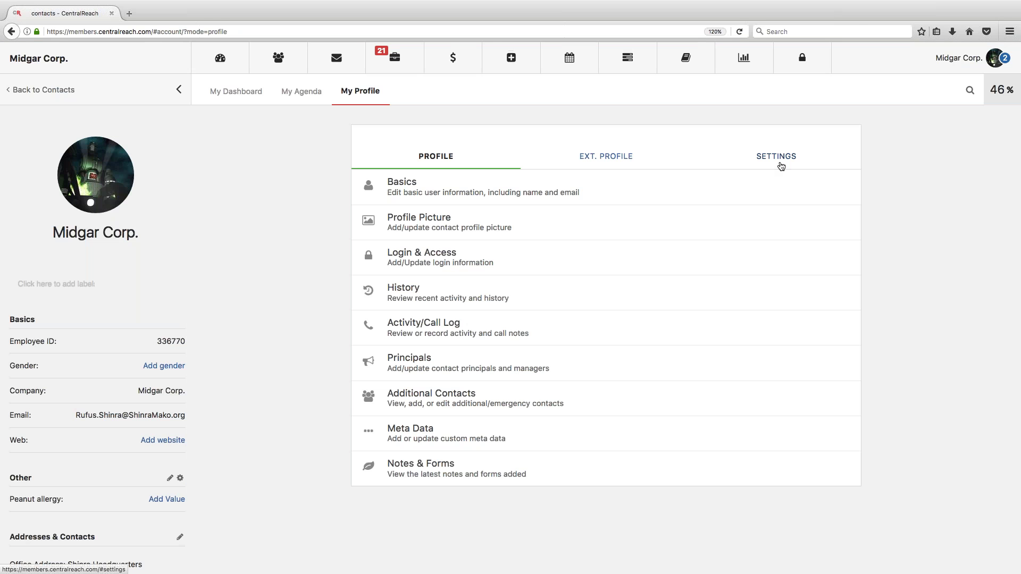
click(779, 164)
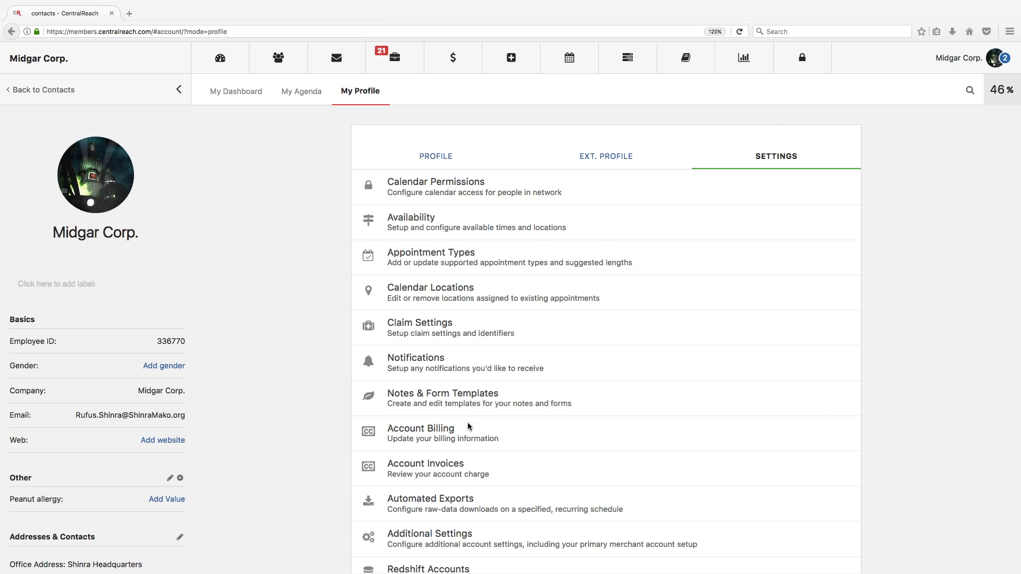
scroll(451, 400, down, 1)
click(446, 382)
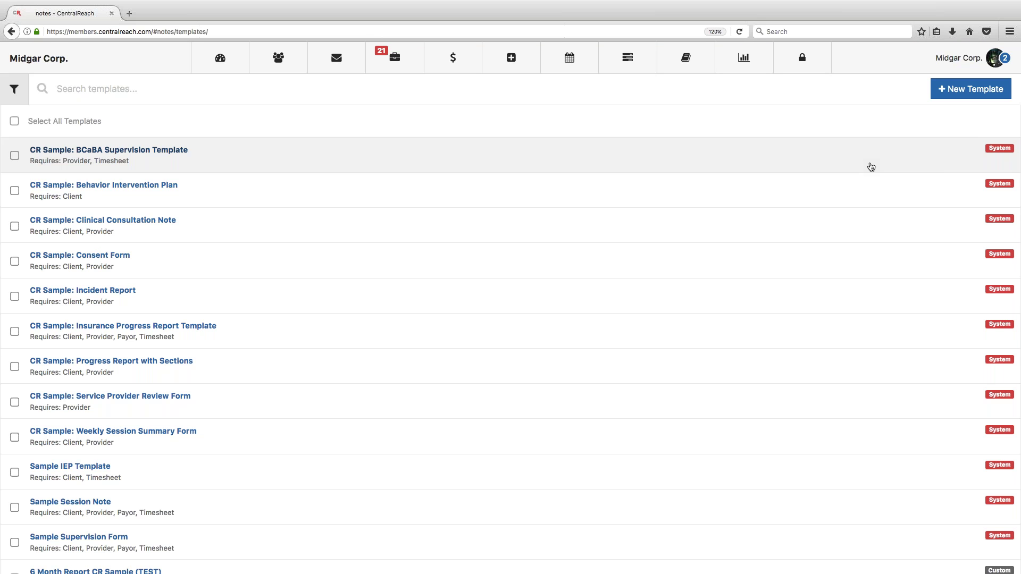
Step: Scroll the template list and start a + New Template
scroll(871, 167, down, 5)
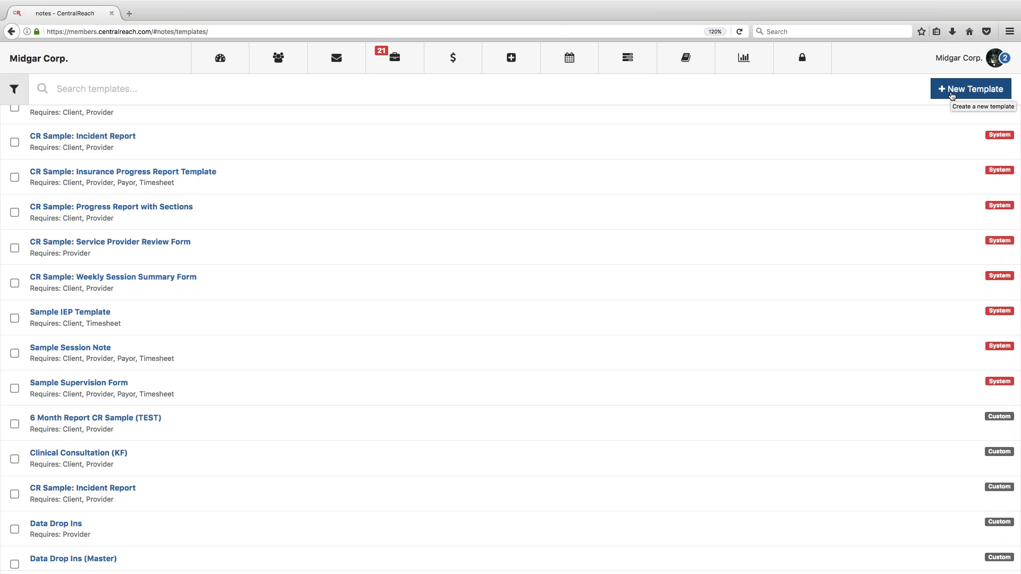
click(952, 89)
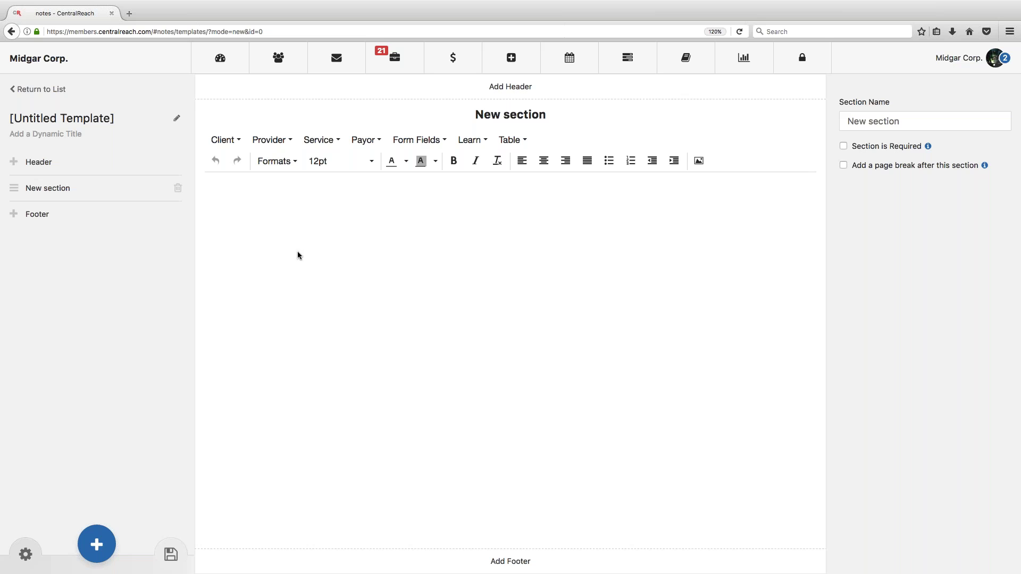
Step: Enter 'Session Note' as the new template's title, correcting a typo
click(178, 120)
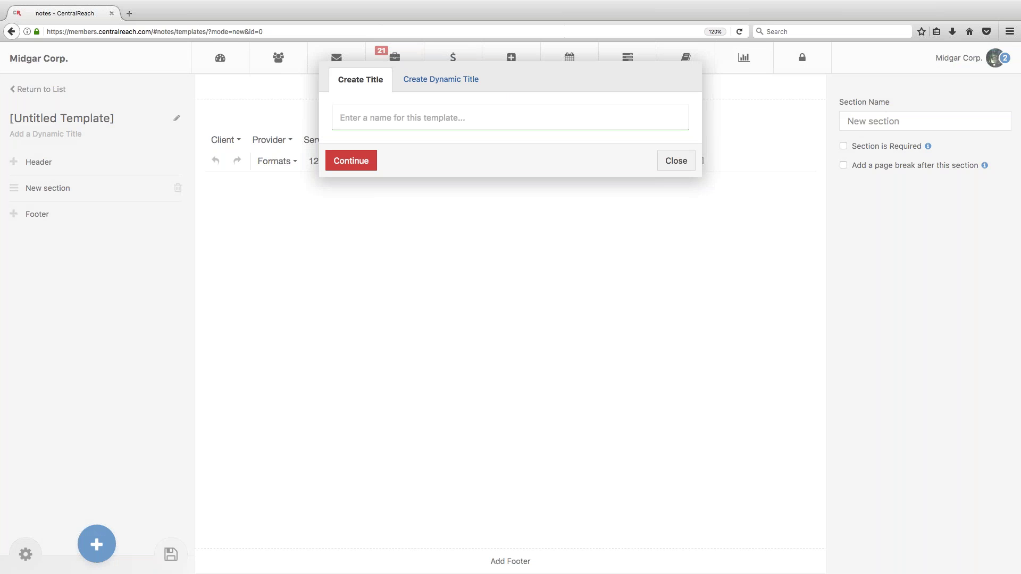
text(Session Nor5)
key(BackSpace)
key(BackSpace)
text(te)
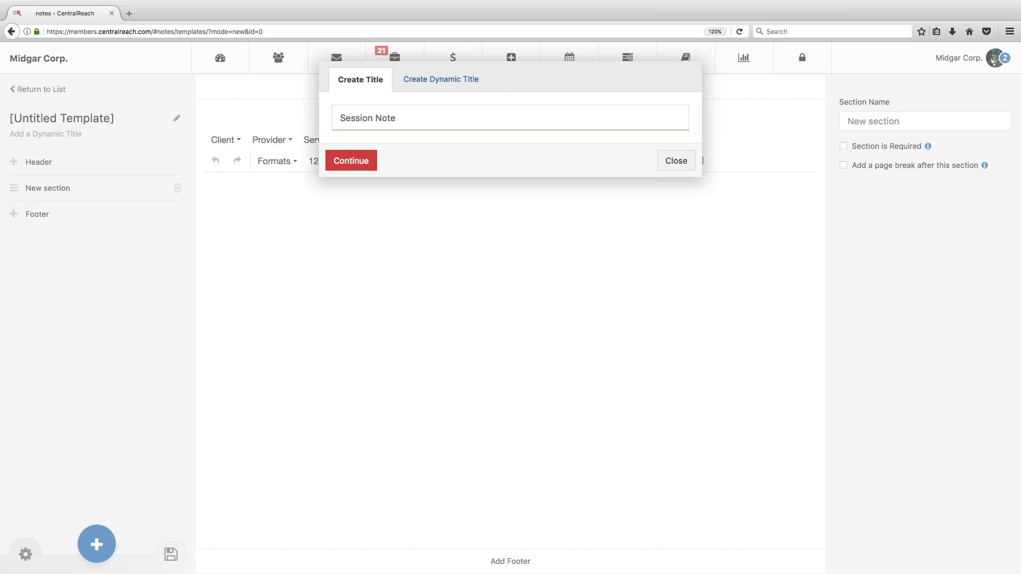
drag(410, 121, 333, 123)
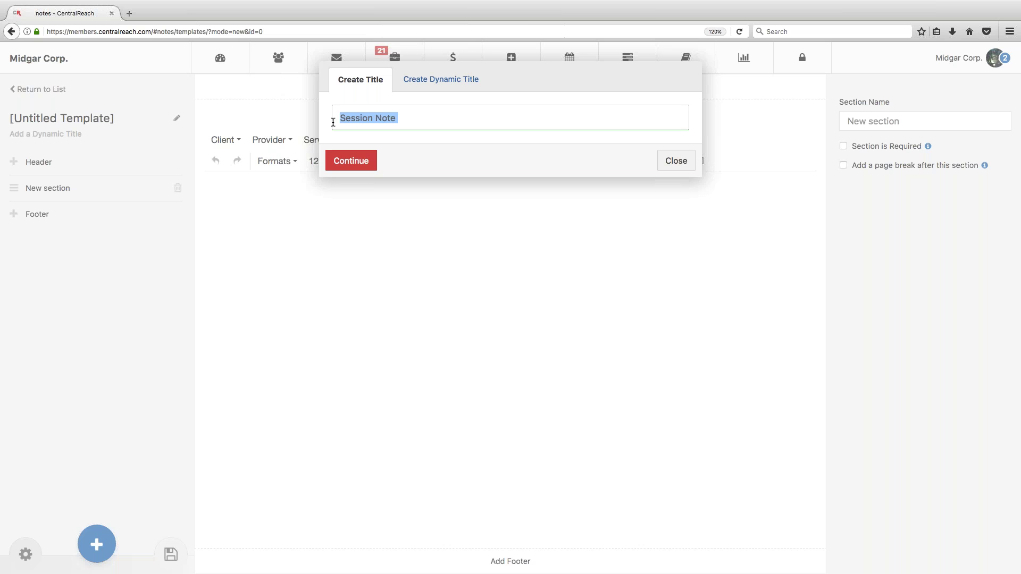
Step: Start the dynamic title with Client > Client Full Name followed by a dash
click(434, 85)
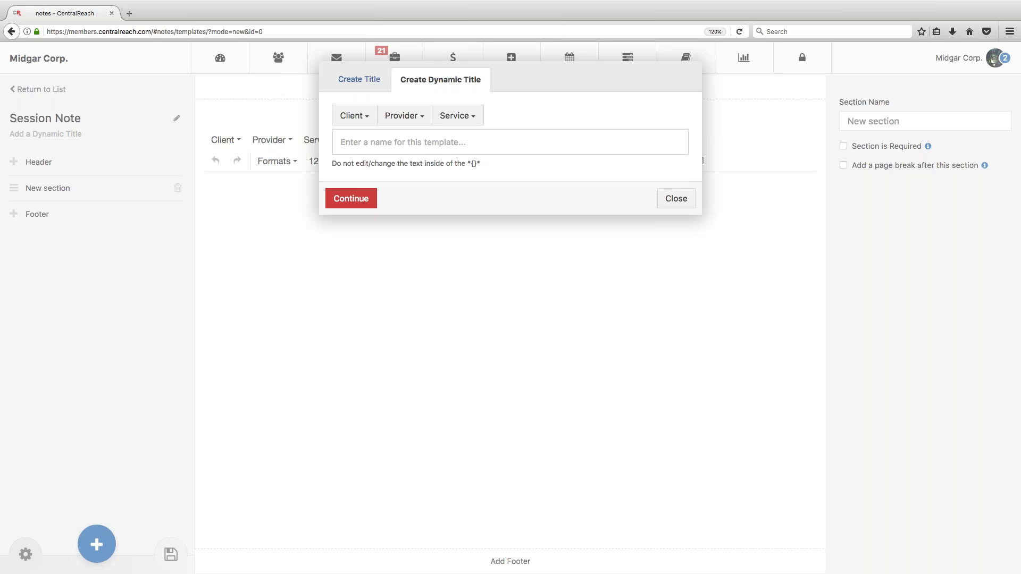
click(353, 120)
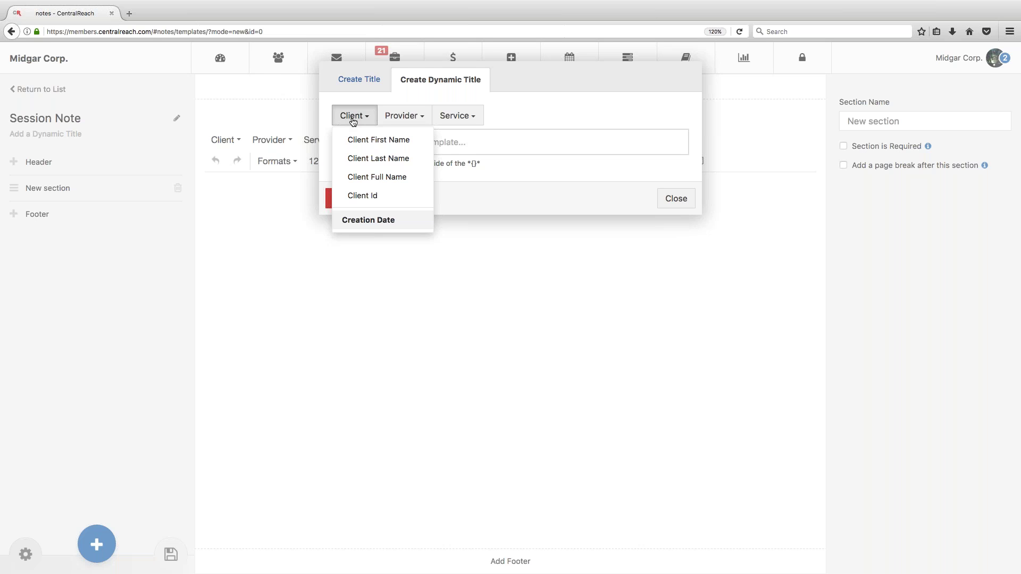
click(379, 177)
click(430, 140)
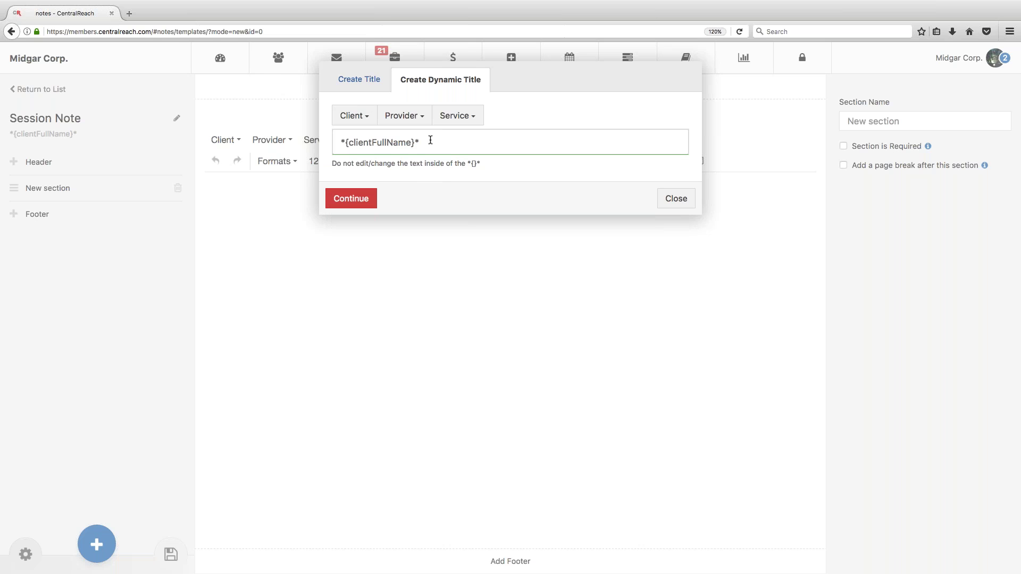
text(-)
Step: Append the Service > Service Date field to the title and confirm with Continue
click(361, 124)
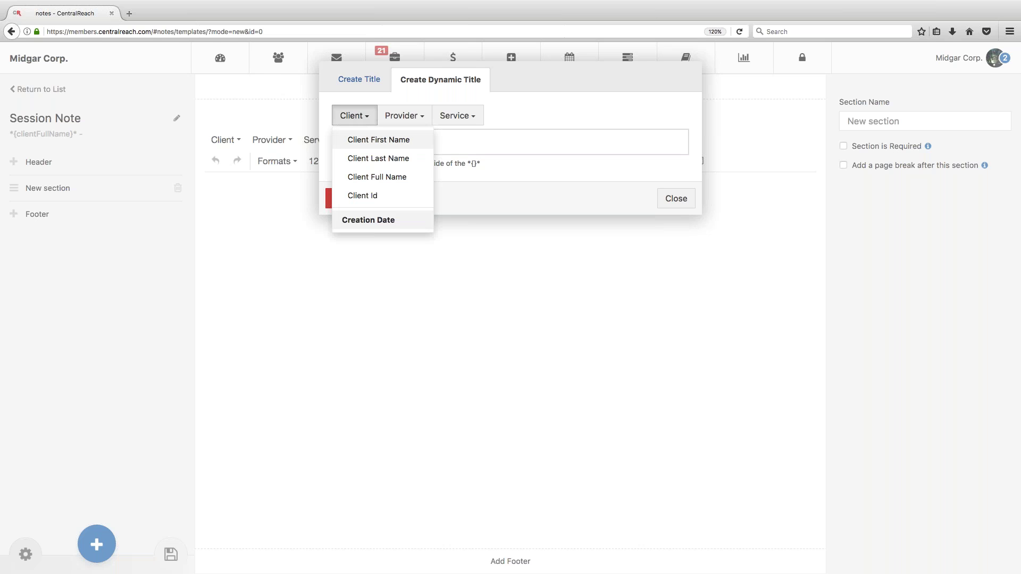
click(371, 220)
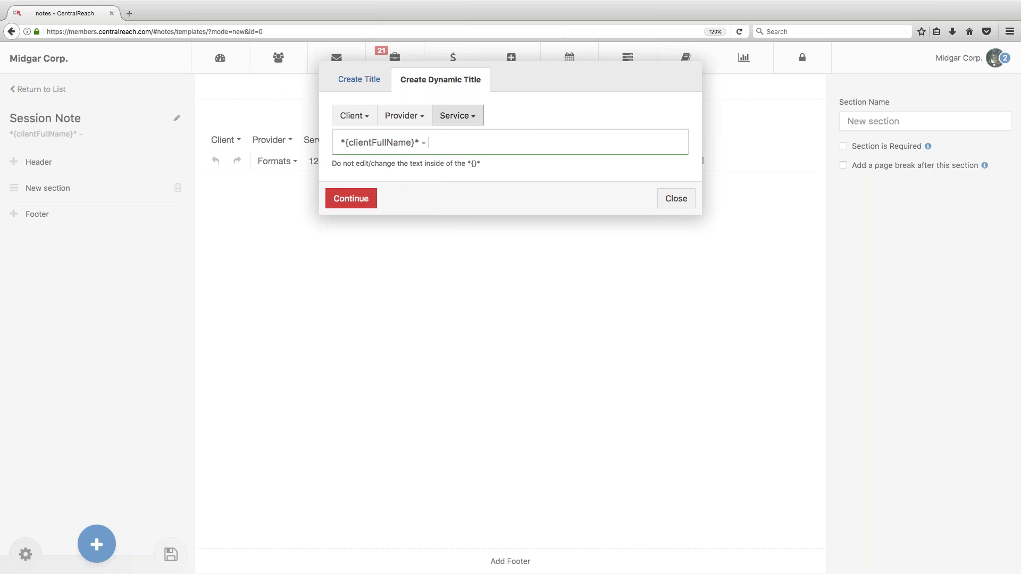
click(454, 117)
click(465, 140)
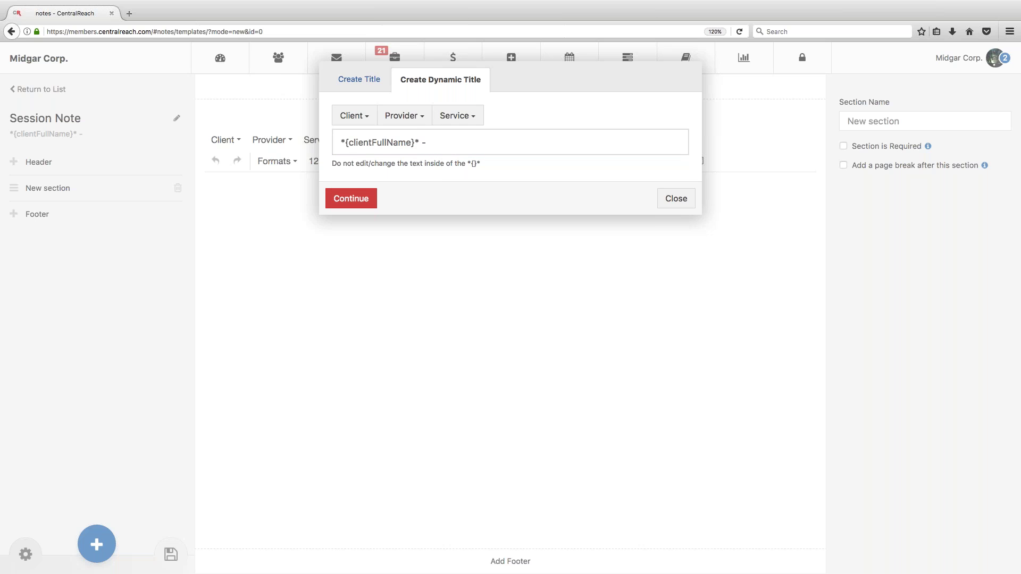
double_click(455, 139)
click(458, 115)
click(458, 115)
click(460, 118)
click(464, 140)
click(458, 116)
click(468, 187)
click(360, 200)
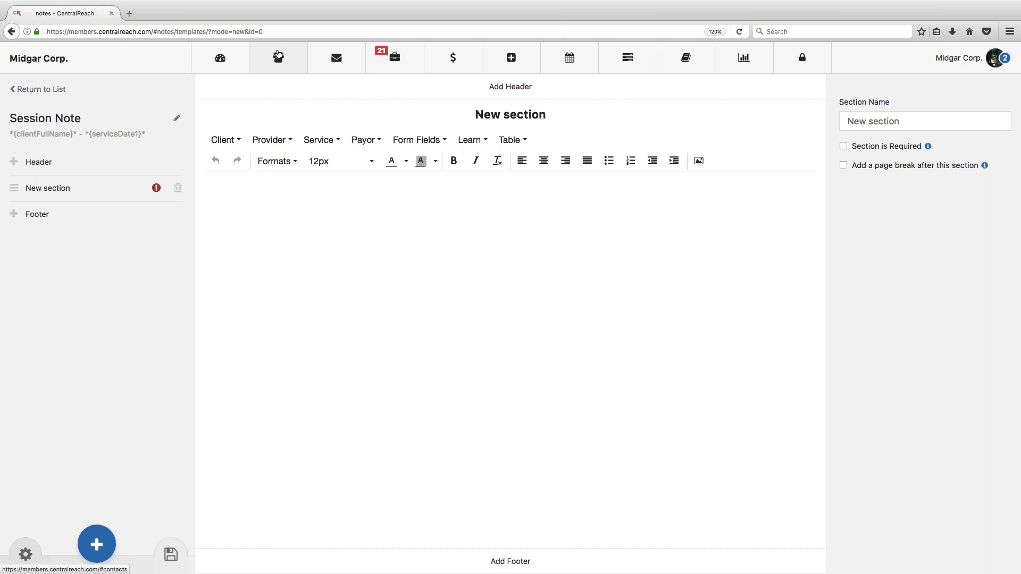
Step: Browse the Client field categories Name, Contact and Basics in the section editor
click(232, 140)
mouse_move(241, 166)
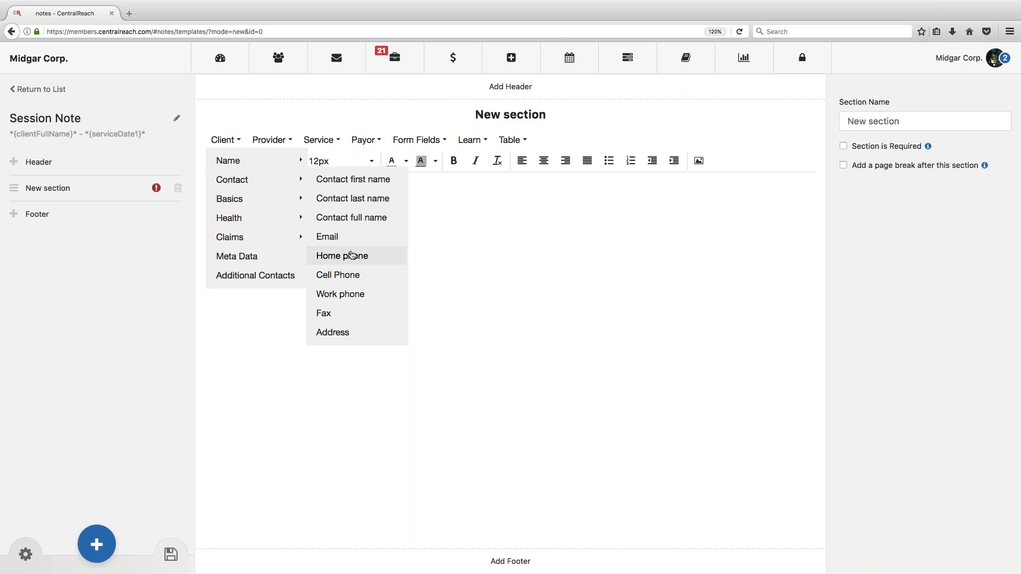
mouse_move(243, 201)
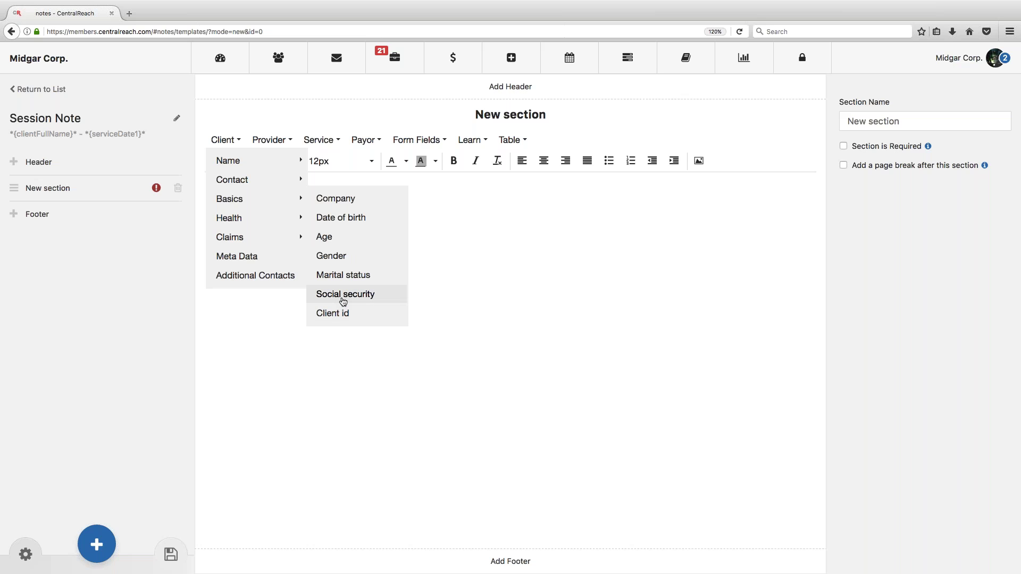
Step: Review the Health, Claims and Name client fields, close the list, and select the page address
mouse_move(258, 221)
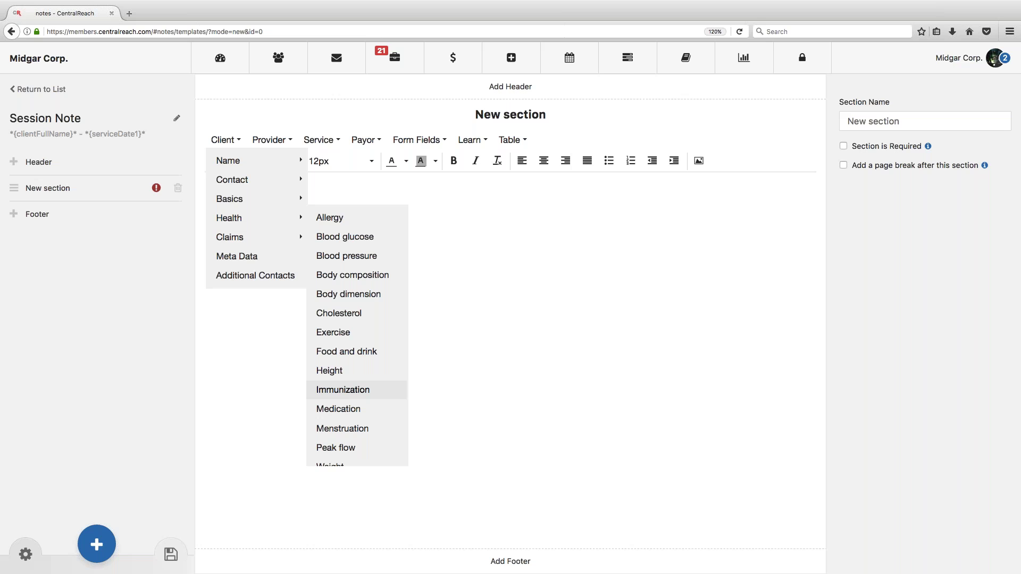
mouse_move(252, 245)
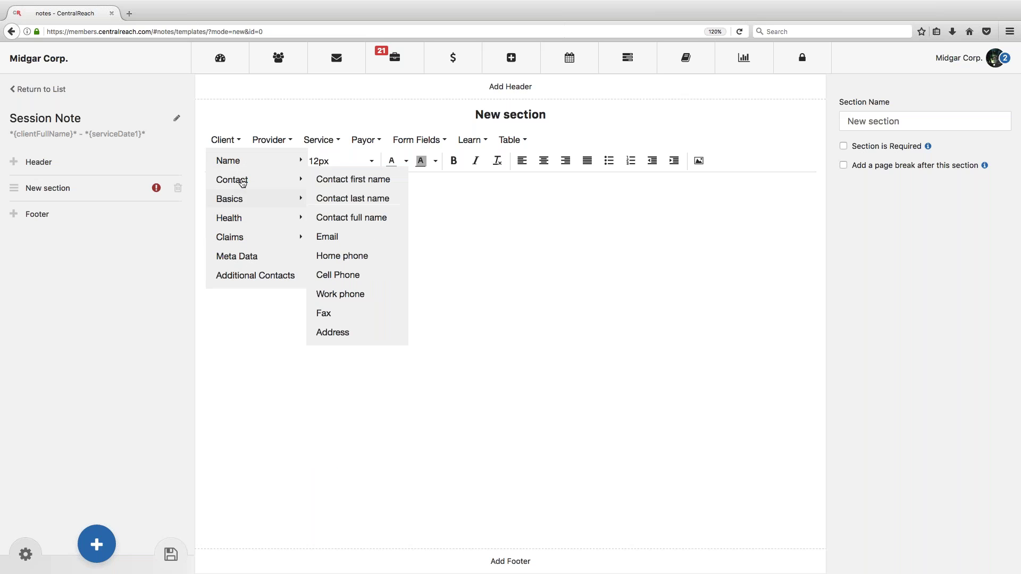
mouse_move(243, 169)
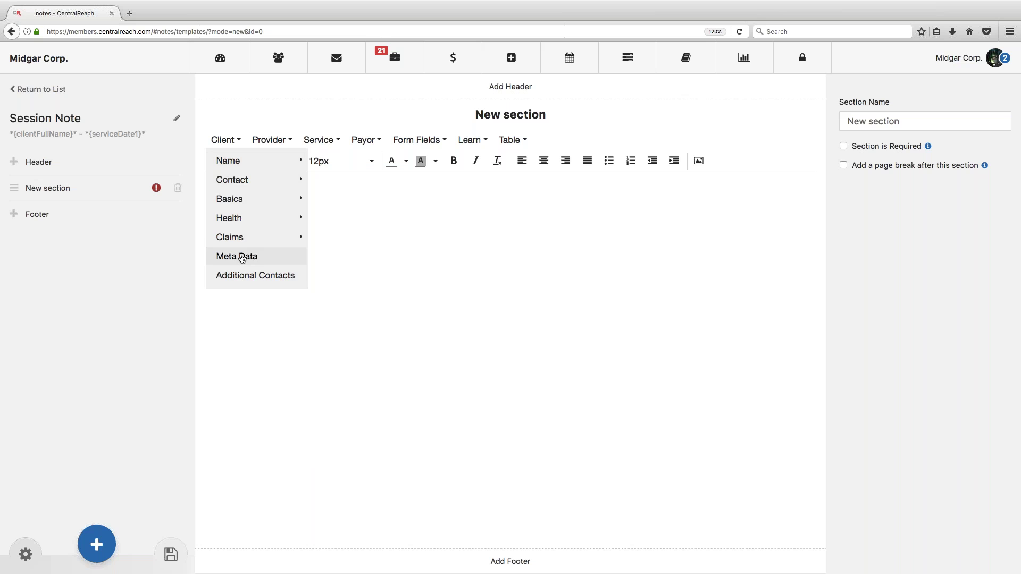
click(242, 257)
click(98, 32)
key(super+c)
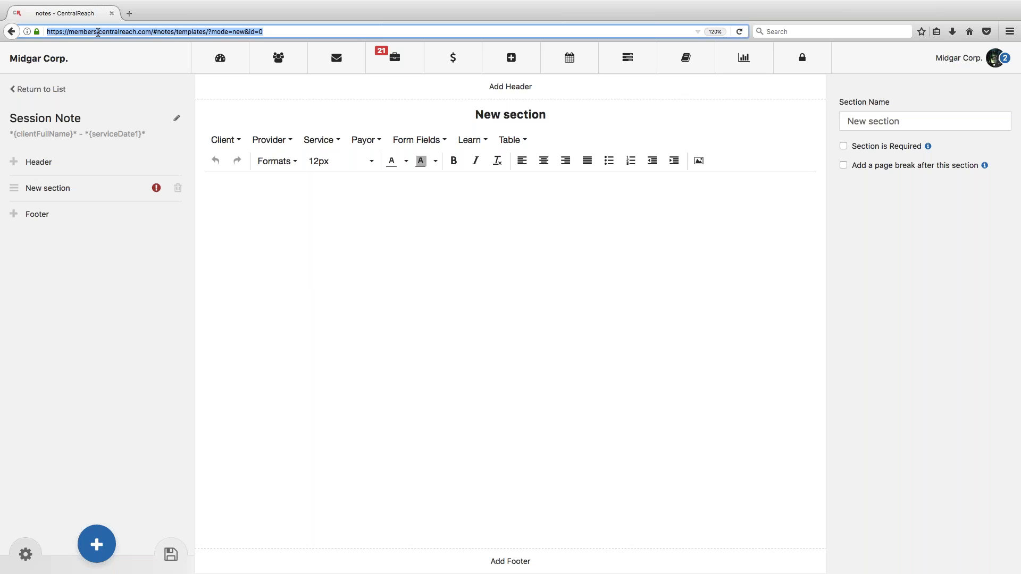
Step: Load the copied CentralReach address in a new browser tab and bring up the Contacts menu
click(129, 14)
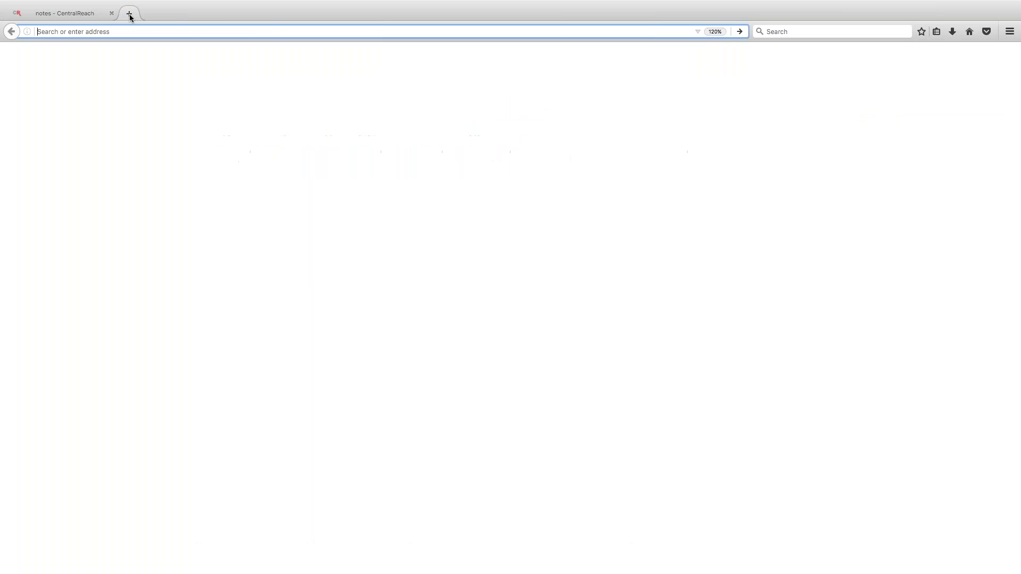
key(super+v)
key(Return)
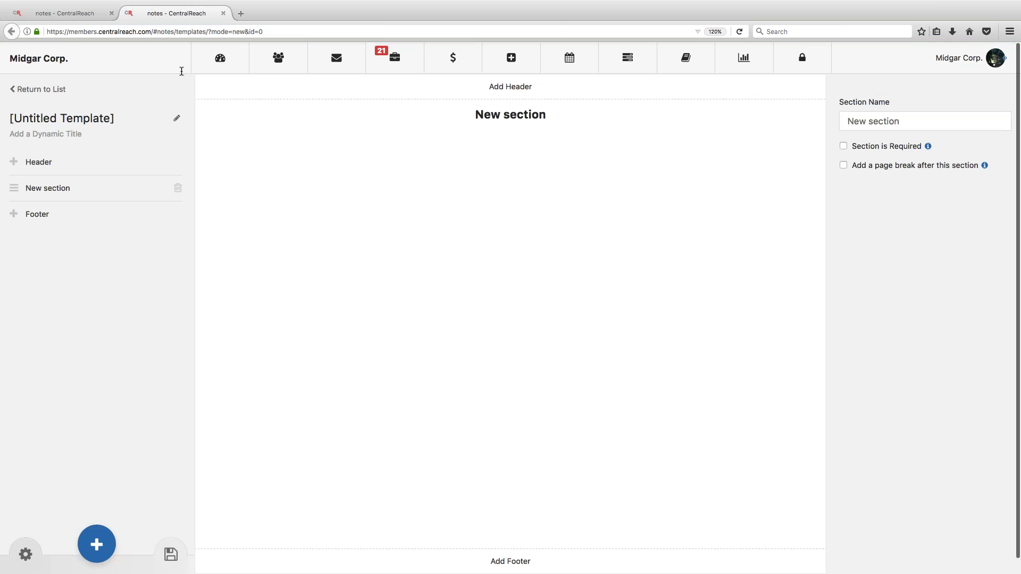
mouse_move(278, 61)
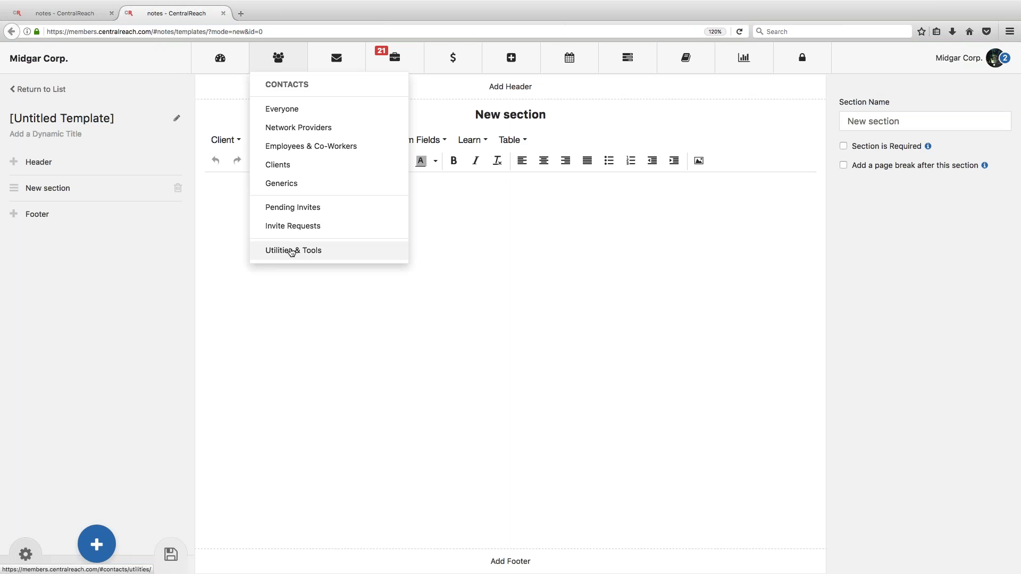
Step: Go to Contacts Utilities & Tools and open Meta-data Settings
click(293, 251)
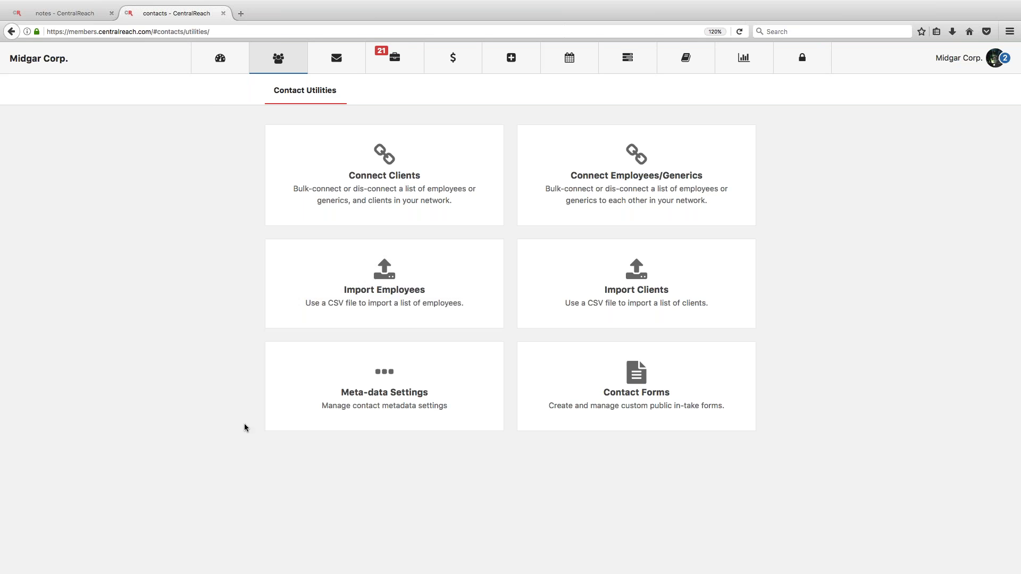
click(372, 383)
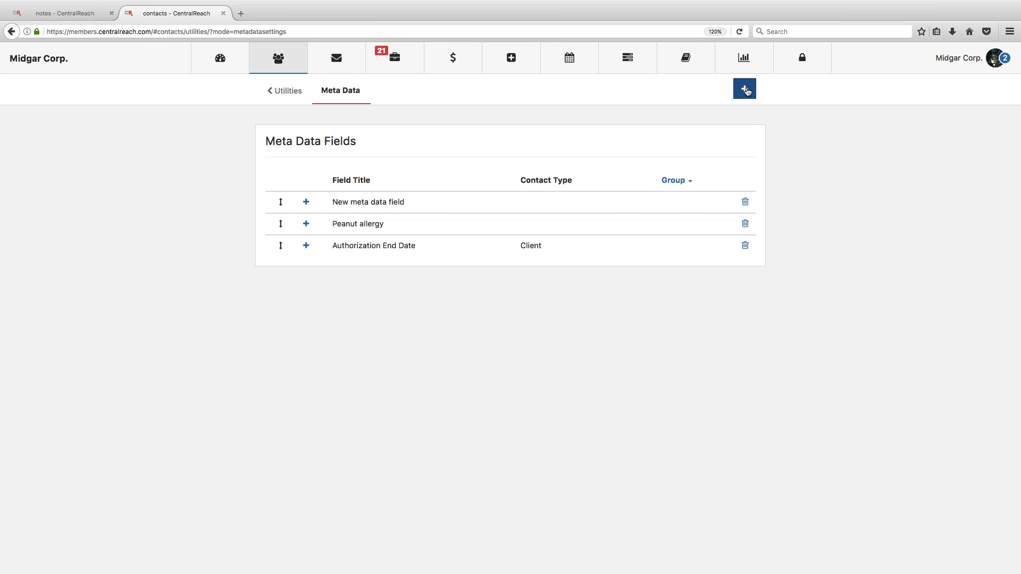
Step: Add and save a Provider meta data field 'Employee Hire Date' with a Date value answer, shown on the Facesheet
click(746, 90)
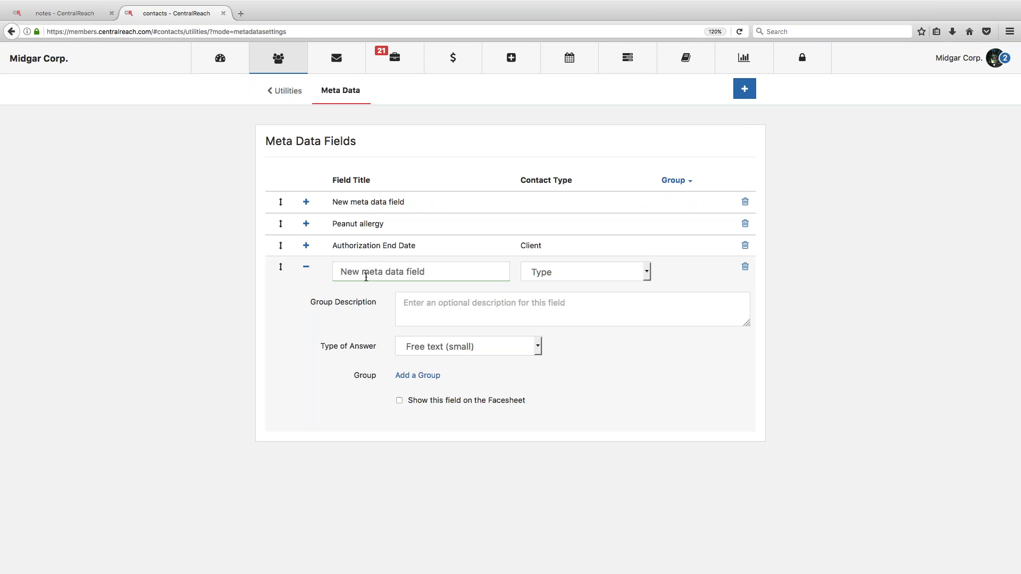
drag(366, 278, 365, 276)
drag(450, 267, 337, 269)
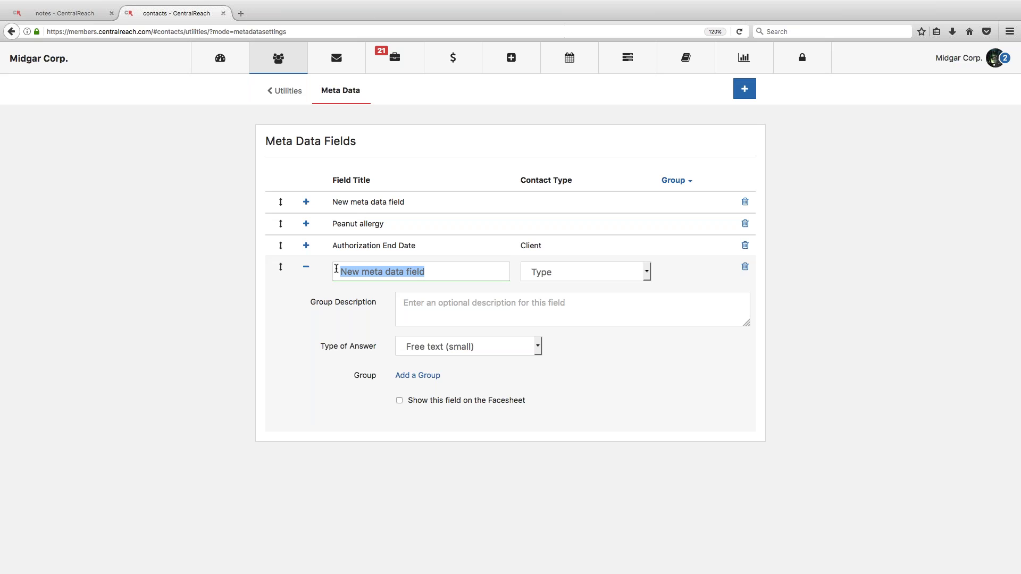
text(Employe)
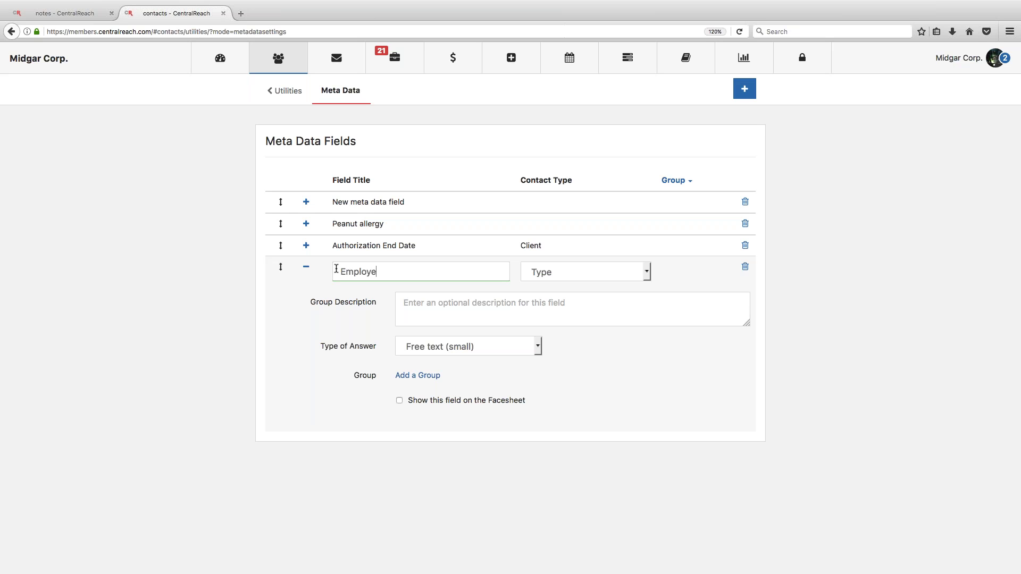
text(e Hire Date)
click(556, 272)
click(555, 311)
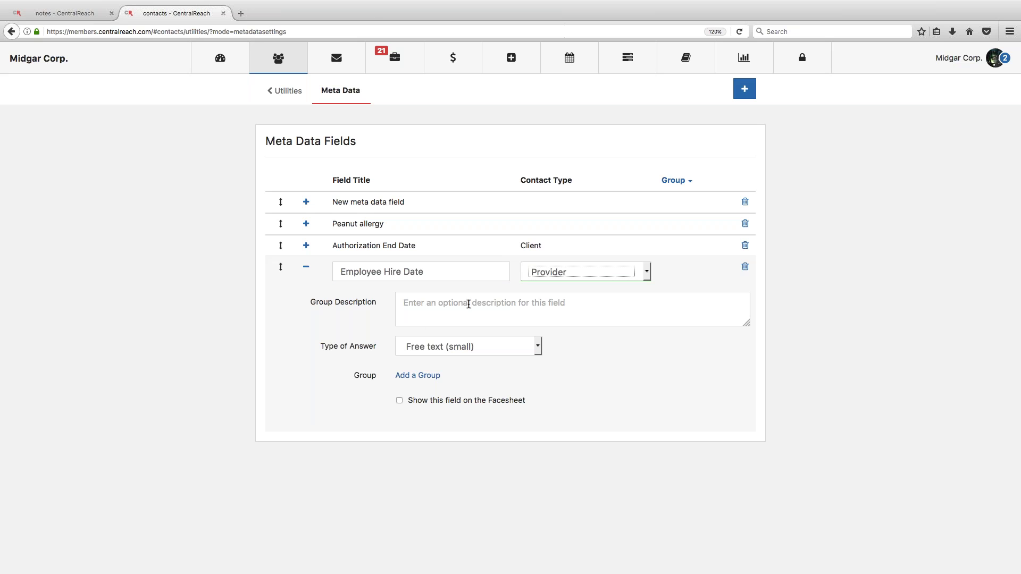
click(464, 346)
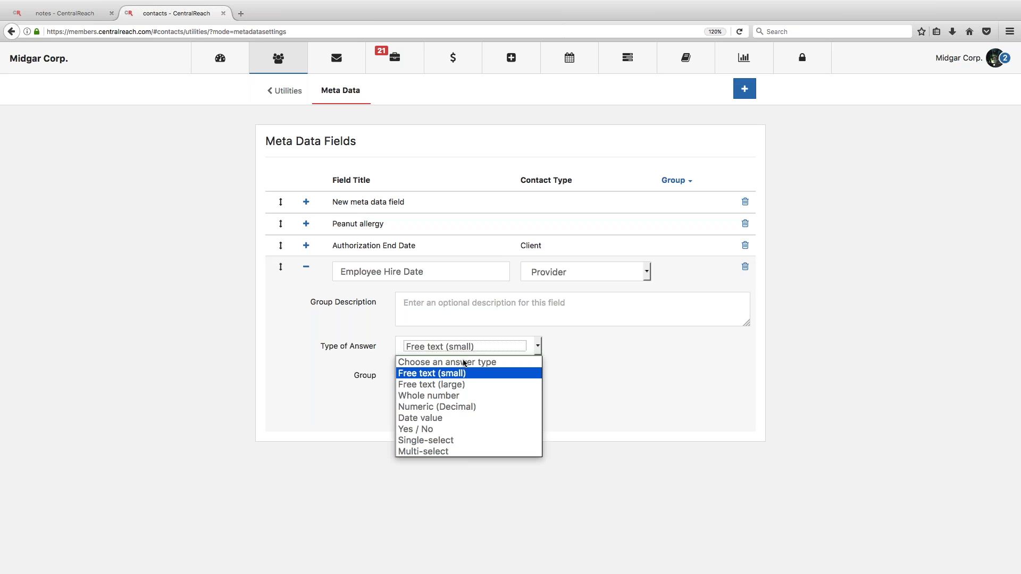
click(456, 417)
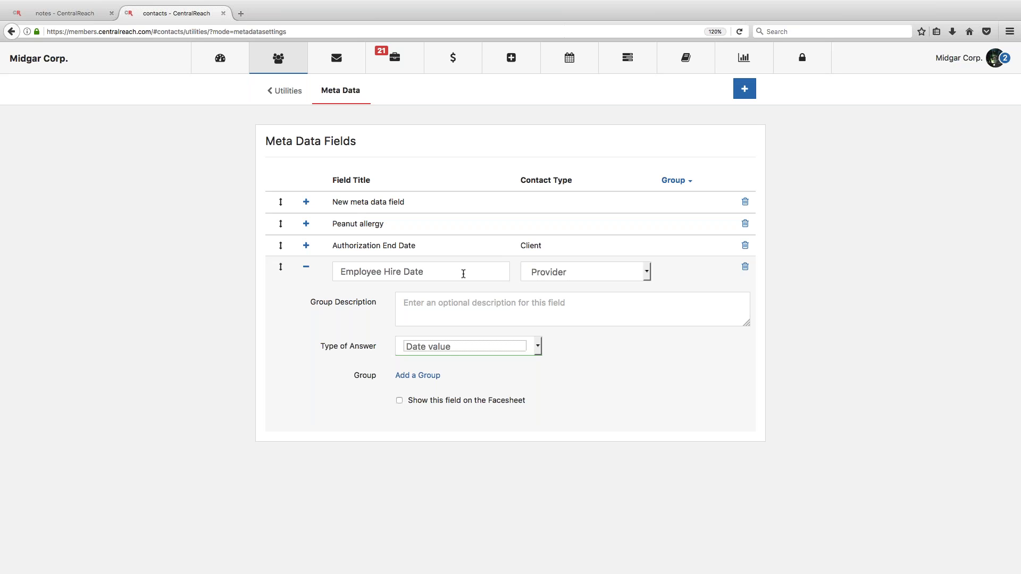
key(Tab)
key(space)
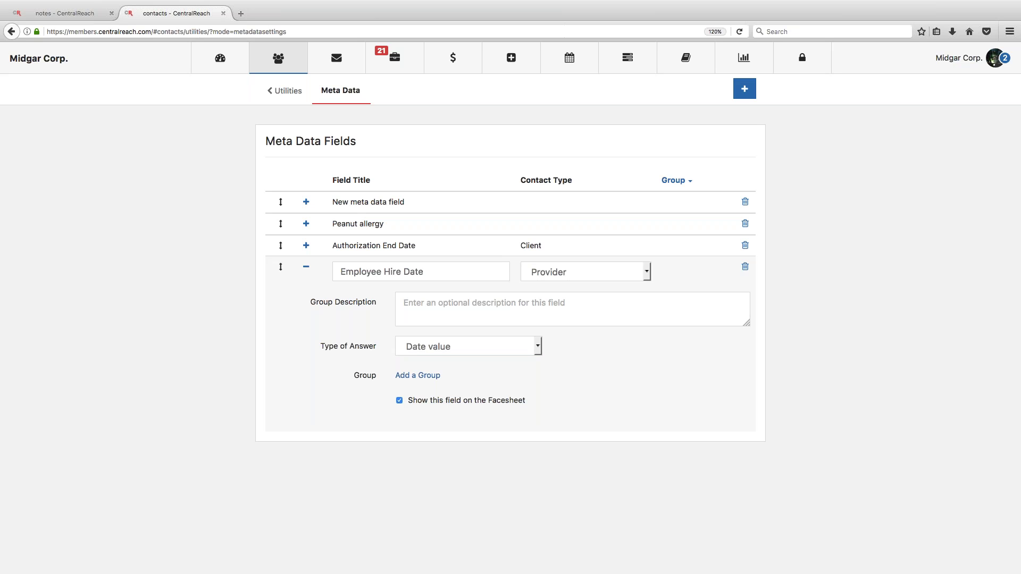
click(742, 32)
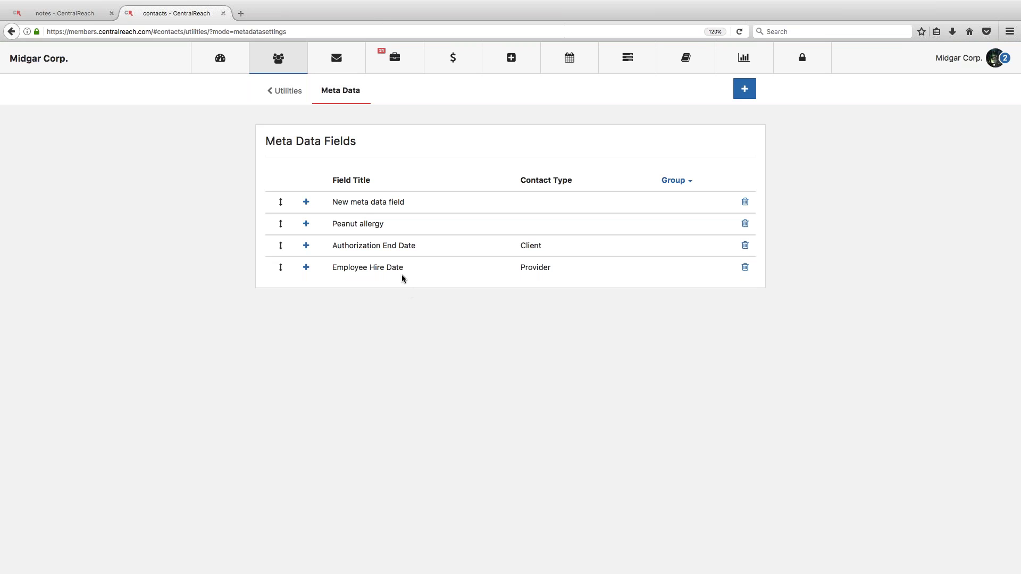
Step: Open an employee from Employees & Co-Workers and scroll to the Other section of the record
mouse_move(296, 67)
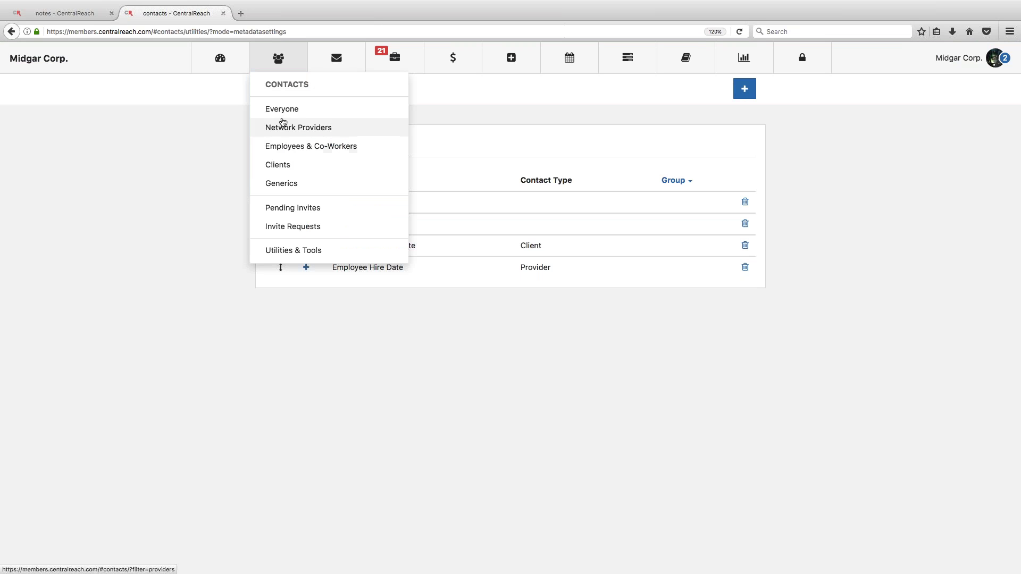
click(291, 147)
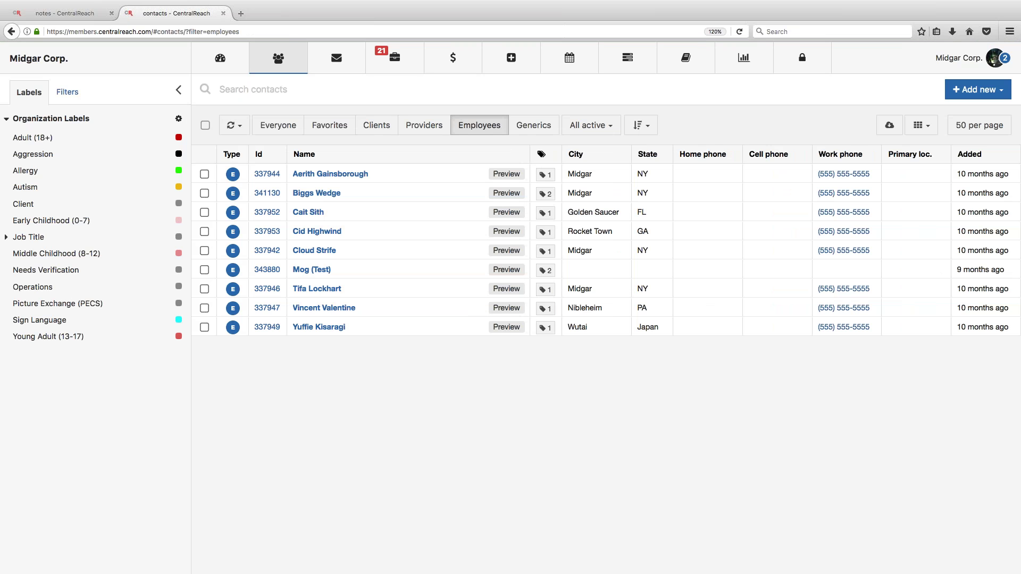
click(311, 250)
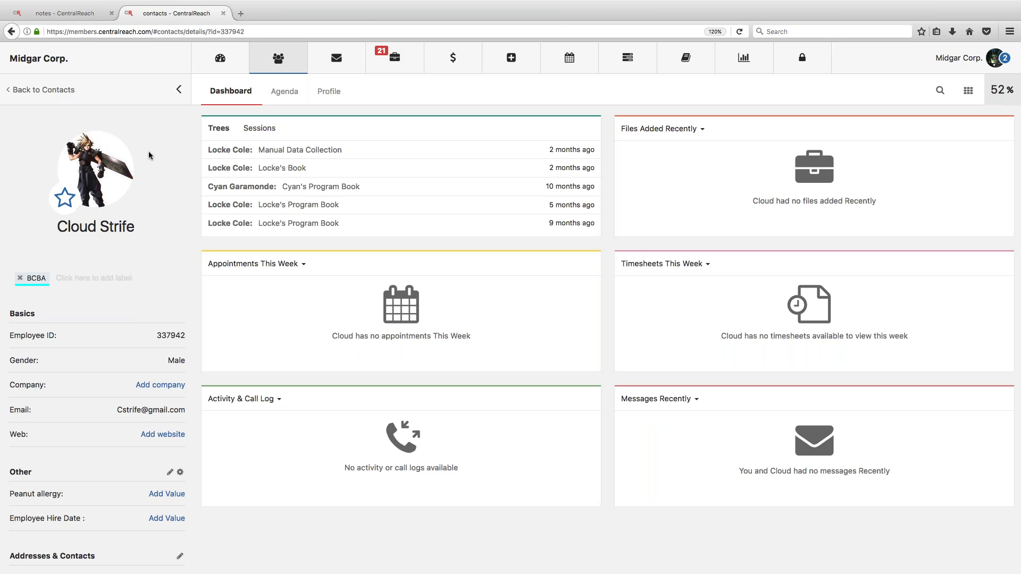
scroll(148, 155, down, 4)
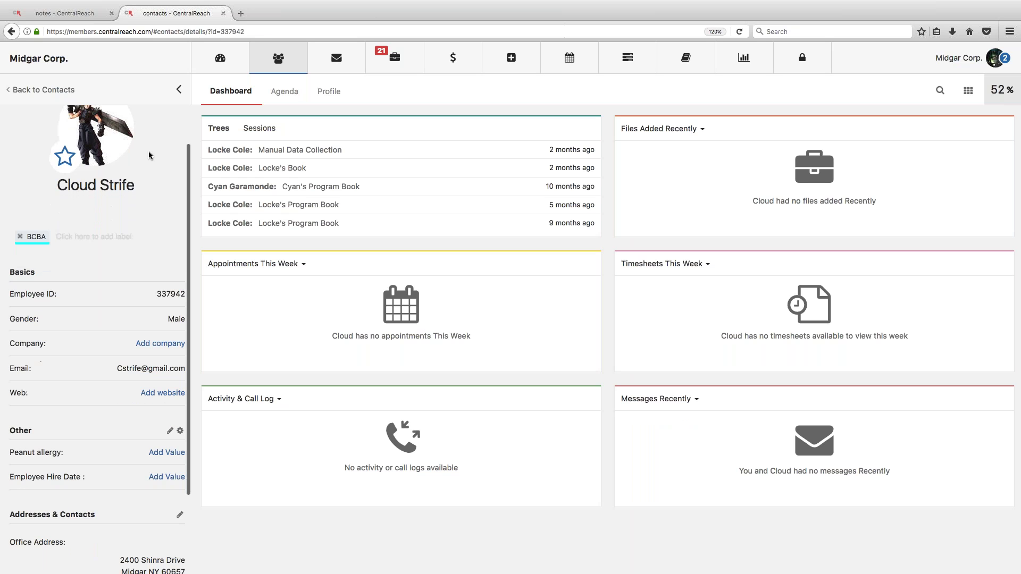
scroll(148, 155, down, 2)
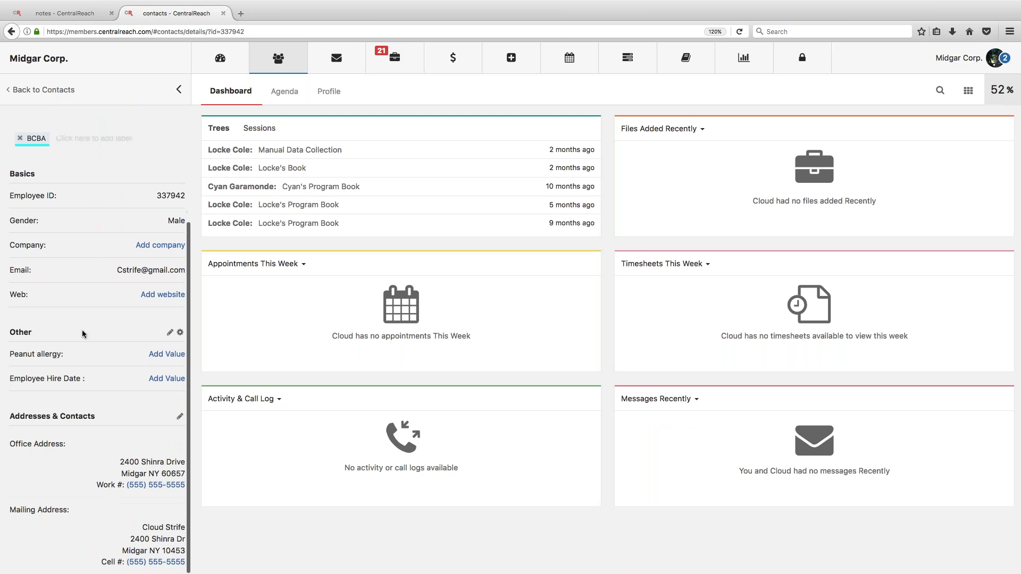
Step: Add a value for Employee Hire Date and move its calendar back to April 2015
click(165, 378)
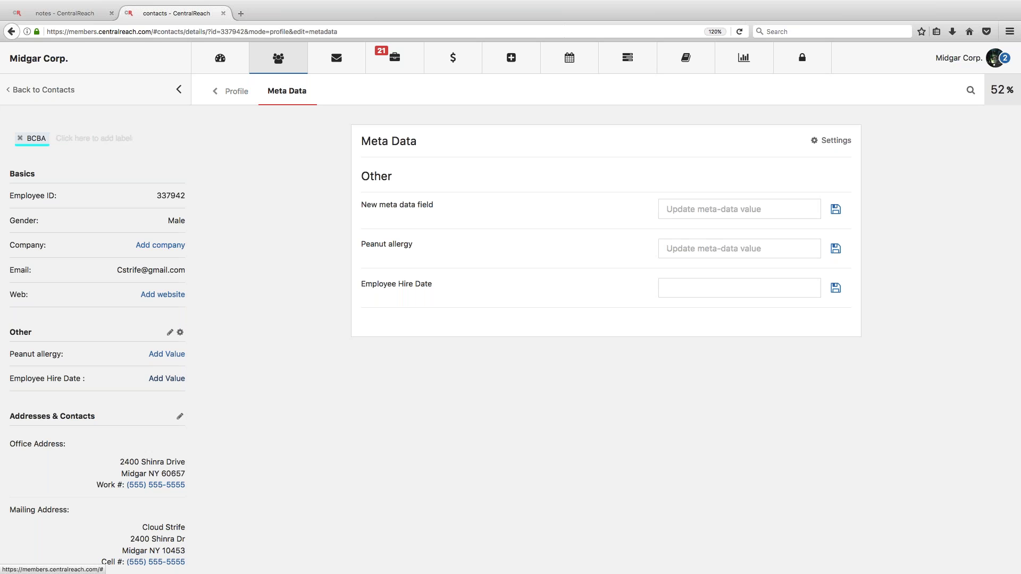
click(751, 288)
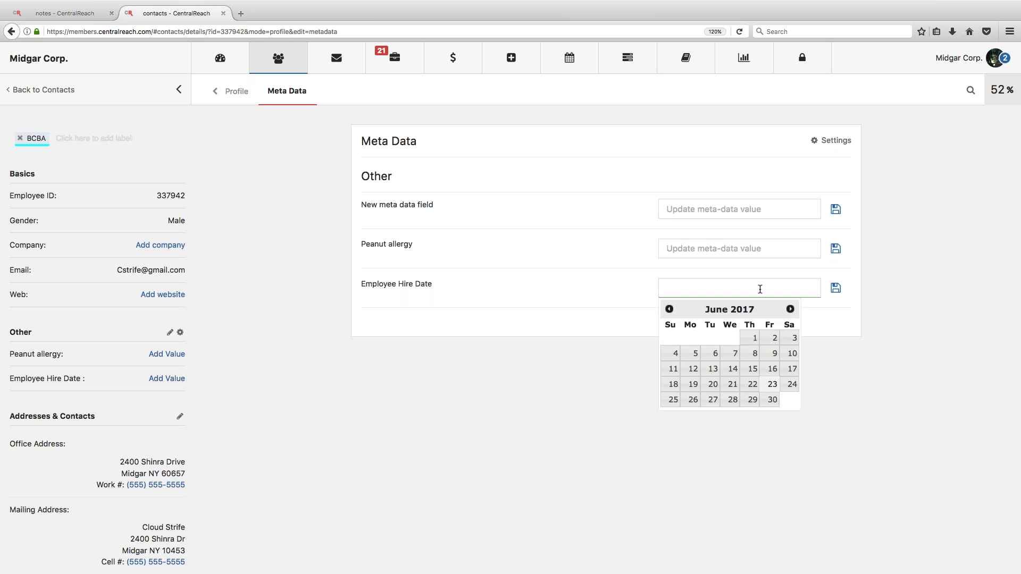
click(668, 309)
click(668, 309)
click(668, 310)
click(668, 310)
click(668, 309)
click(668, 310)
click(668, 309)
click(668, 310)
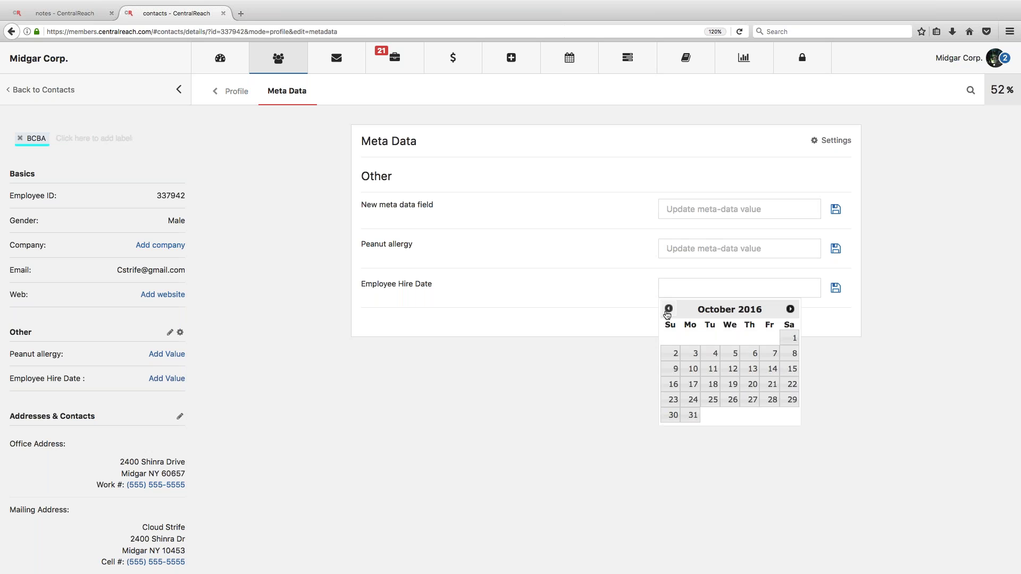
click(668, 310)
click(668, 309)
click(667, 309)
click(668, 310)
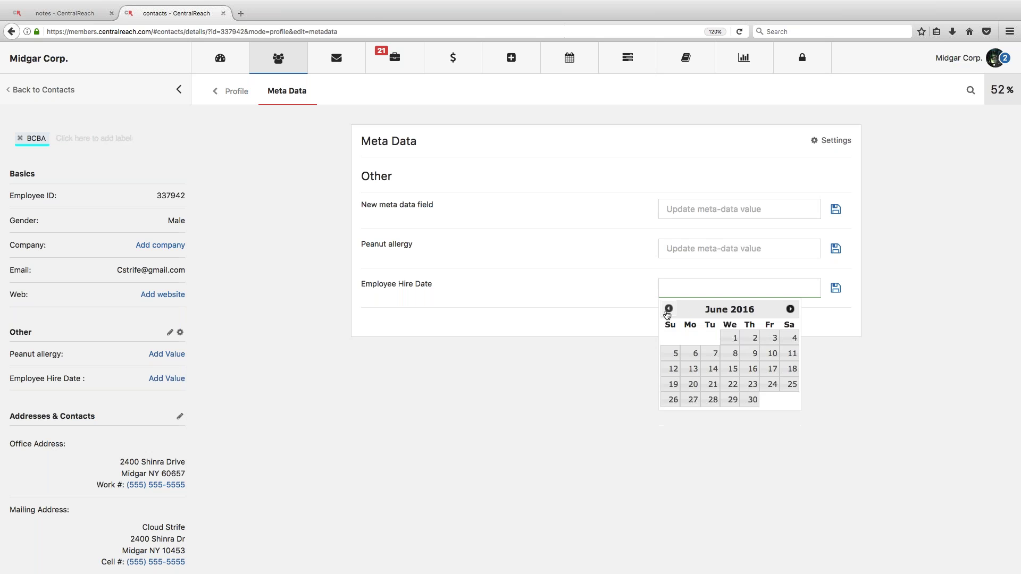
click(668, 310)
click(668, 309)
click(668, 309)
click(668, 309)
click(668, 309)
click(668, 310)
click(668, 309)
click(667, 309)
Step: Pick April 1, 2015 and save the hire date as 04/01/2015
click(732, 338)
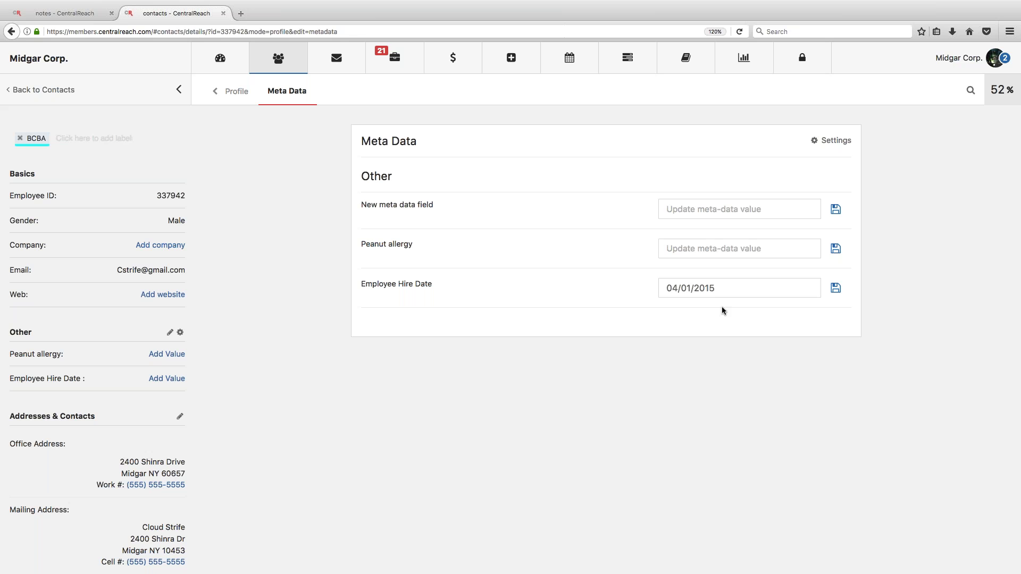
click(838, 292)
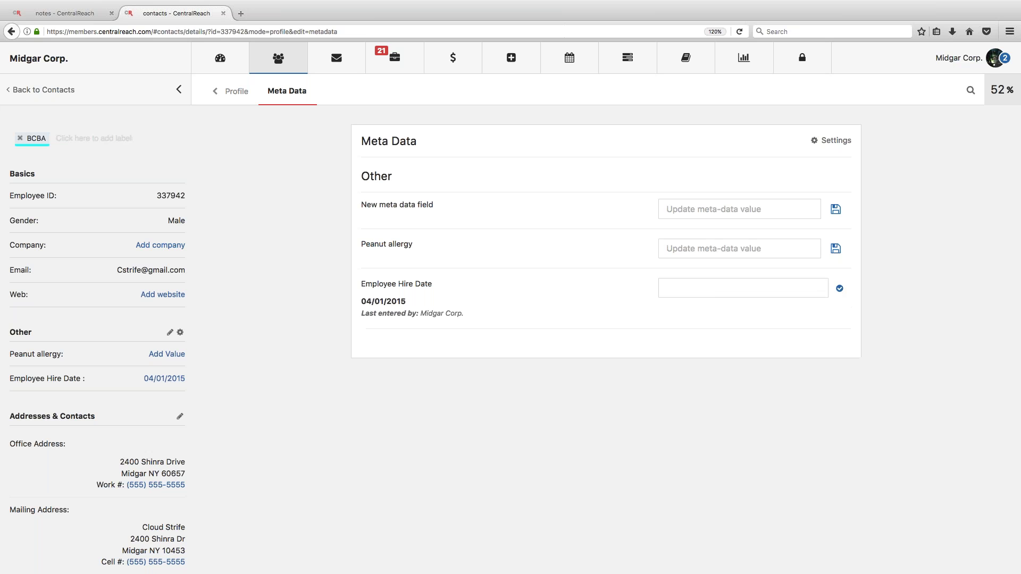
scroll(158, 365, up, 5)
scroll(159, 368, down, 5)
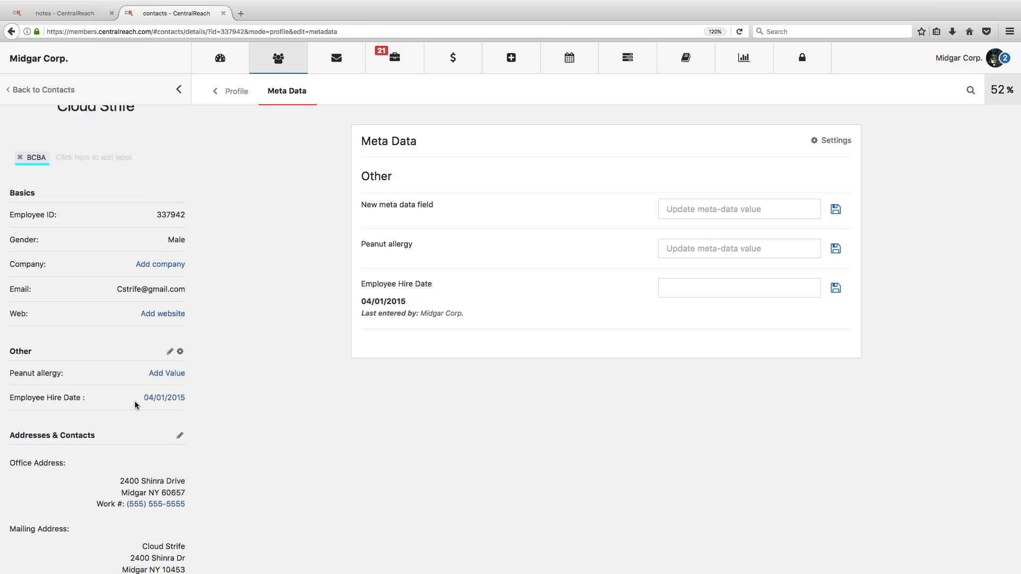
Step: Revisit the Meta-data Settings list of meta data fields
mouse_move(270, 65)
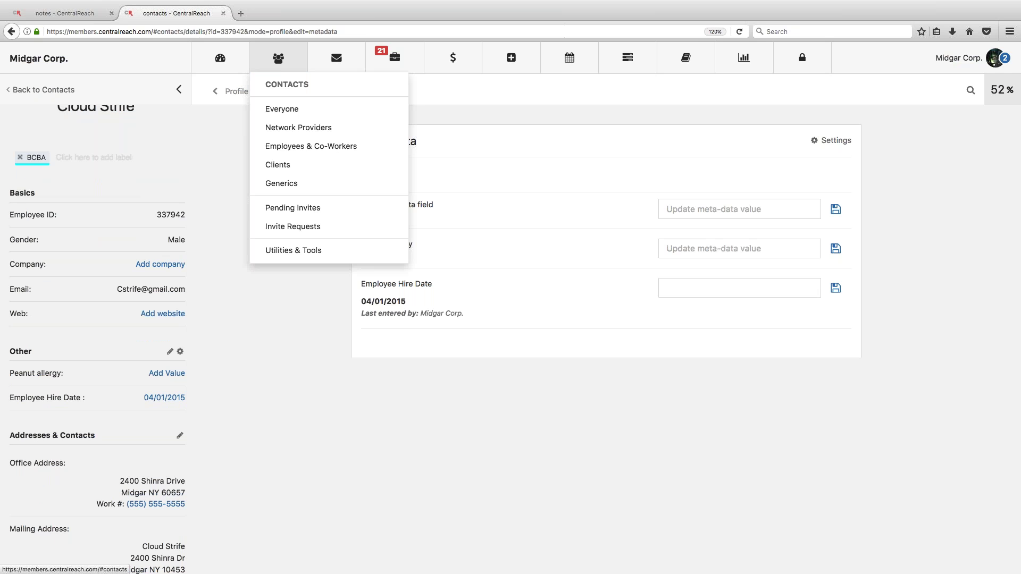
click(293, 250)
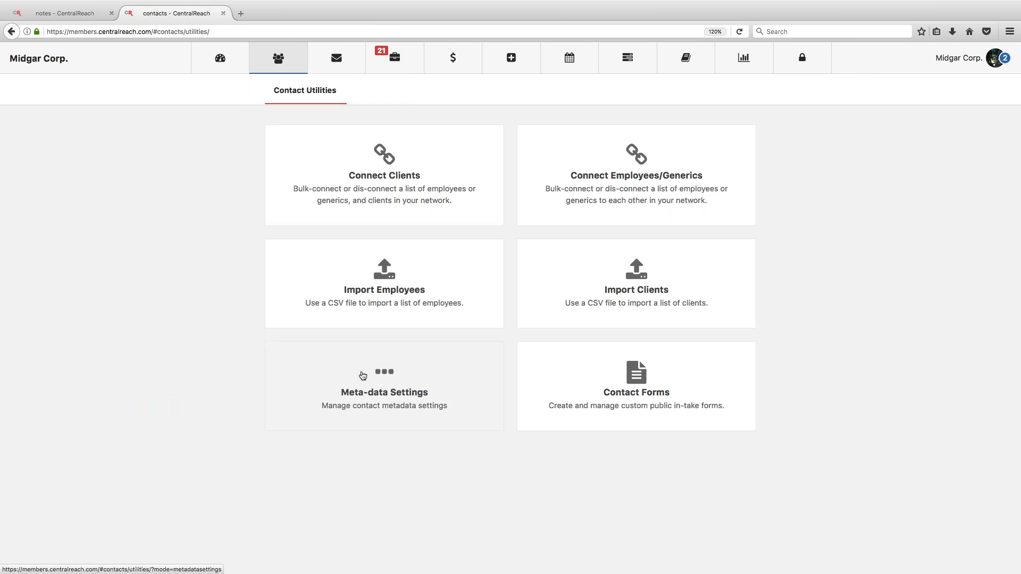
click(351, 388)
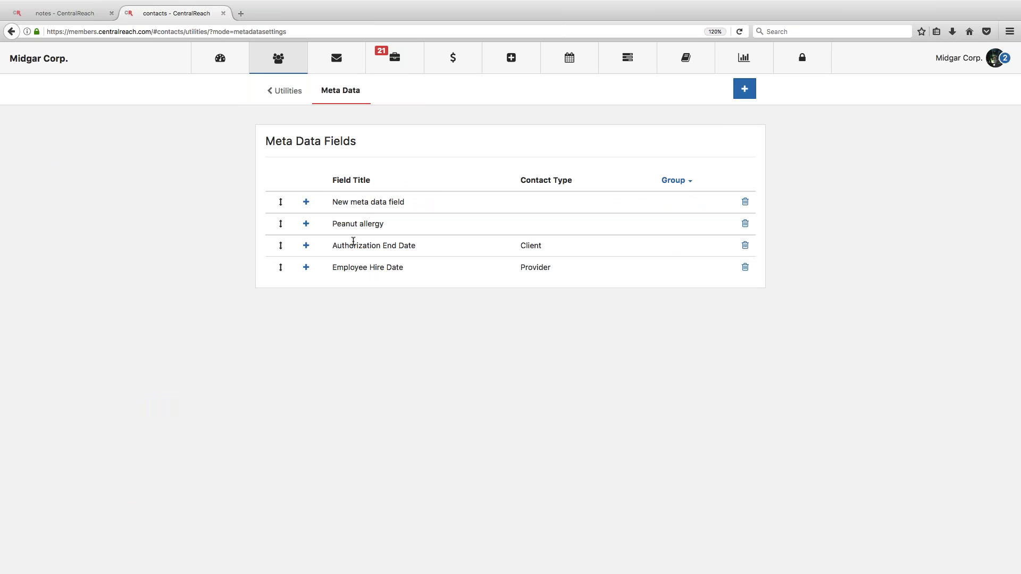
Step: View a client's contact record from the Clients list, then return to the Session Note template
mouse_move(278, 57)
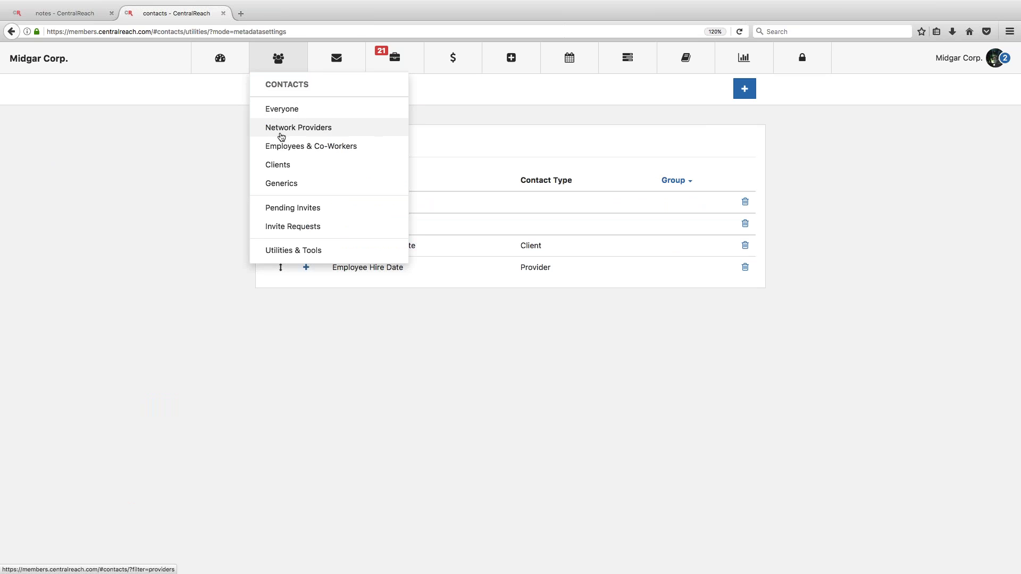
click(278, 164)
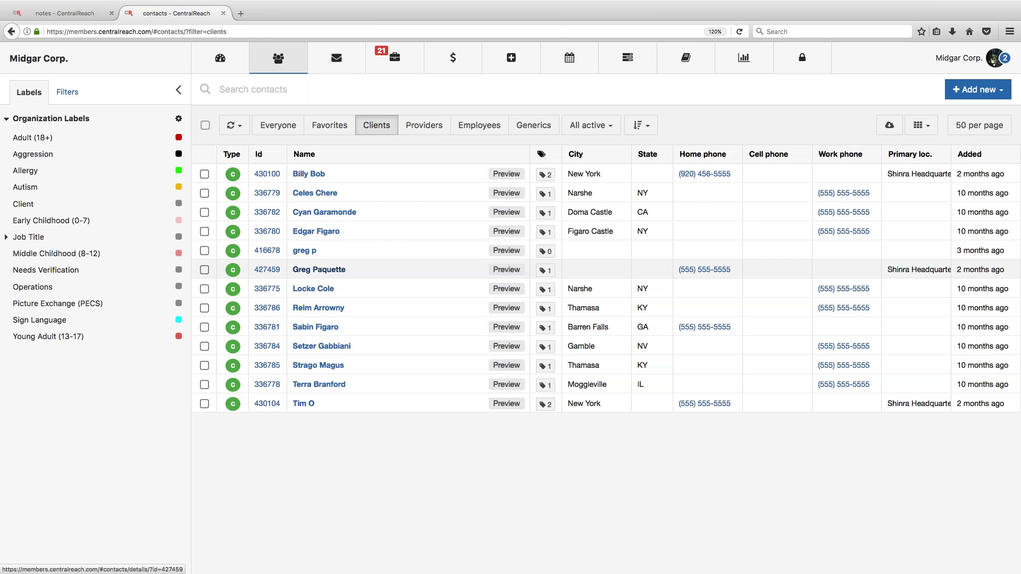
click(320, 327)
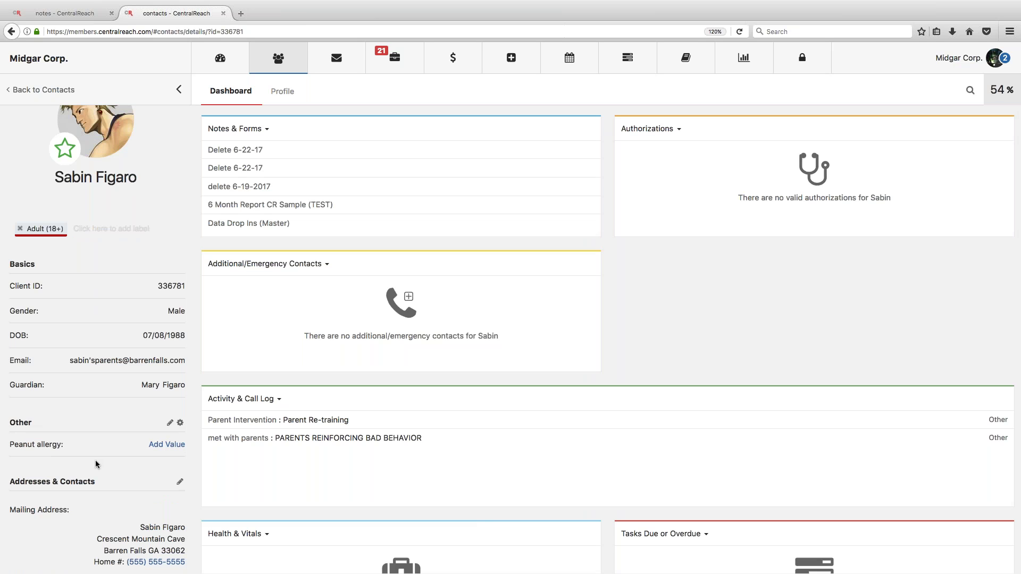
click(65, 13)
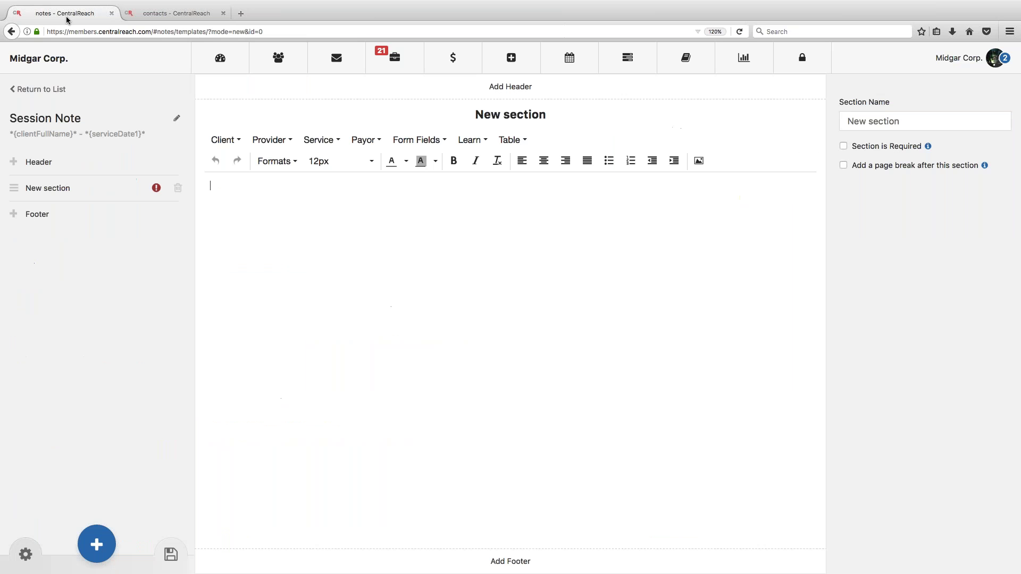
Step: Browse the Client merge field list and close it without inserting anything
click(226, 141)
mouse_move(235, 242)
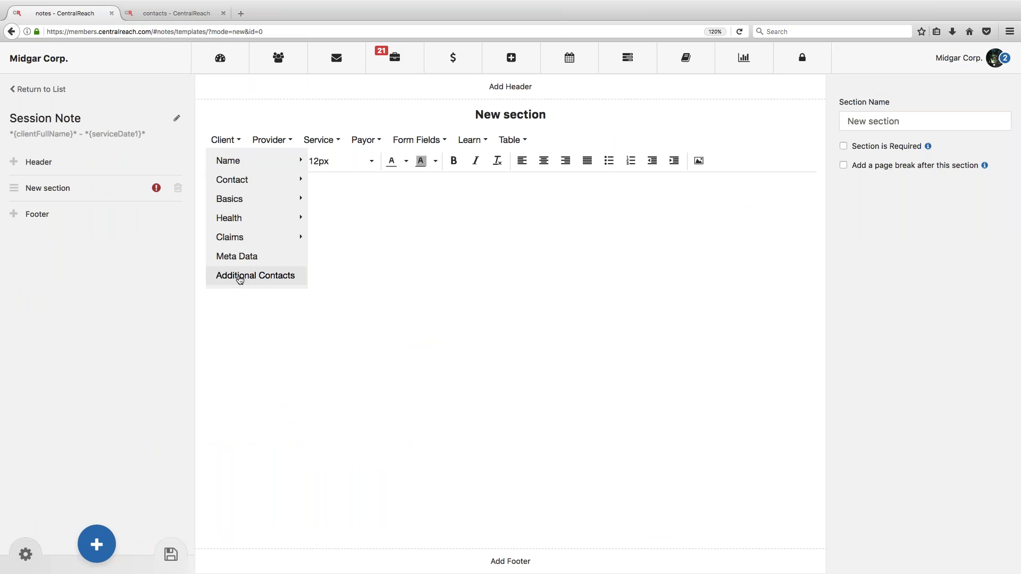
mouse_move(239, 181)
click(234, 349)
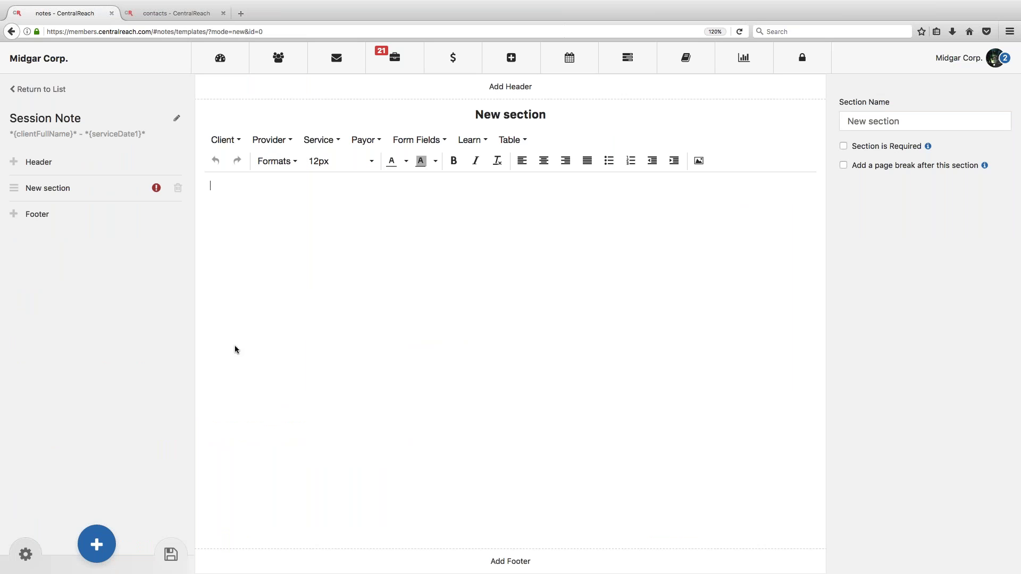
Step: Review the Provider merge fields under Name, Contact and Basics
click(270, 140)
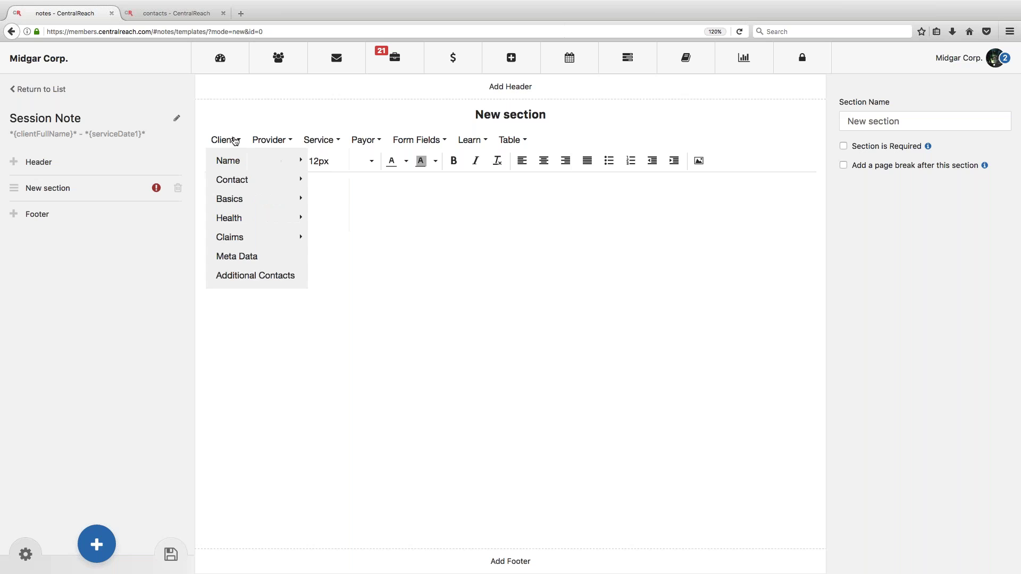
mouse_move(270, 160)
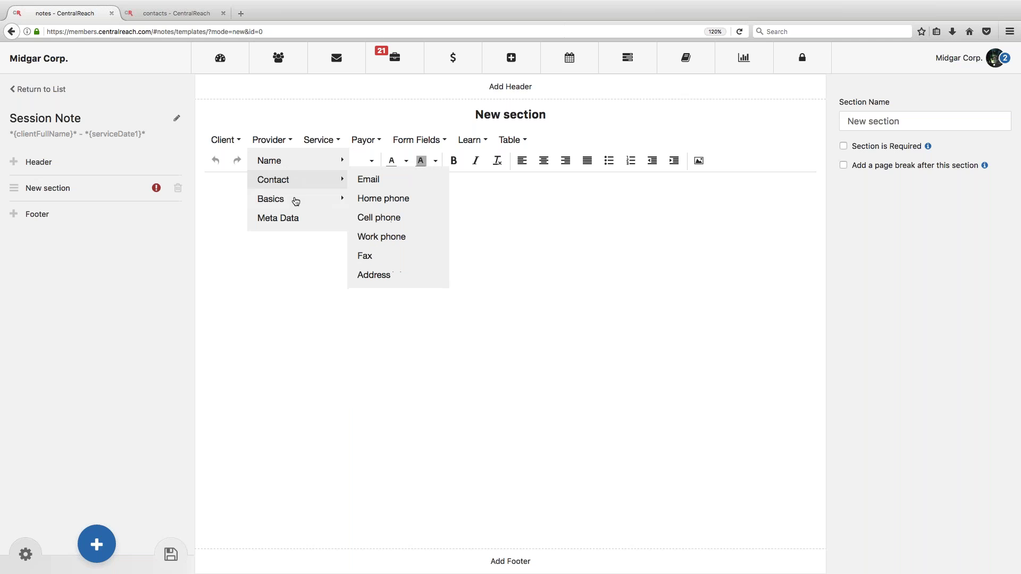
mouse_move(296, 202)
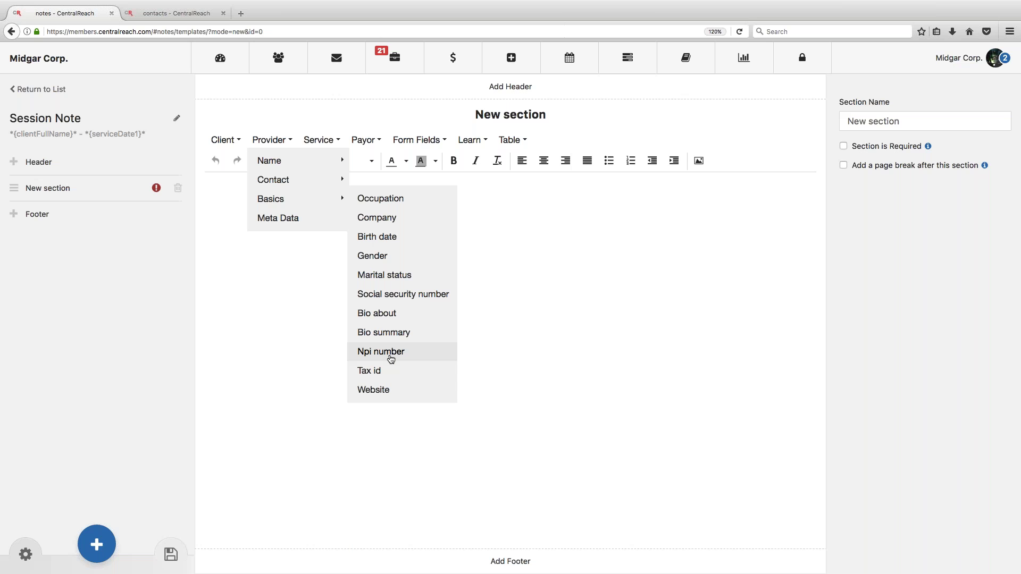
mouse_move(287, 180)
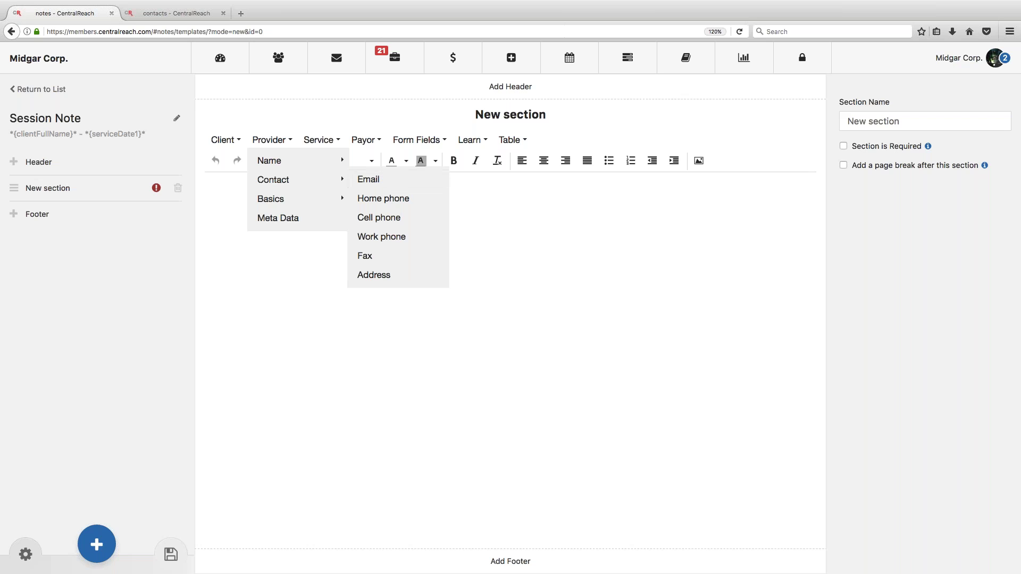
click(330, 140)
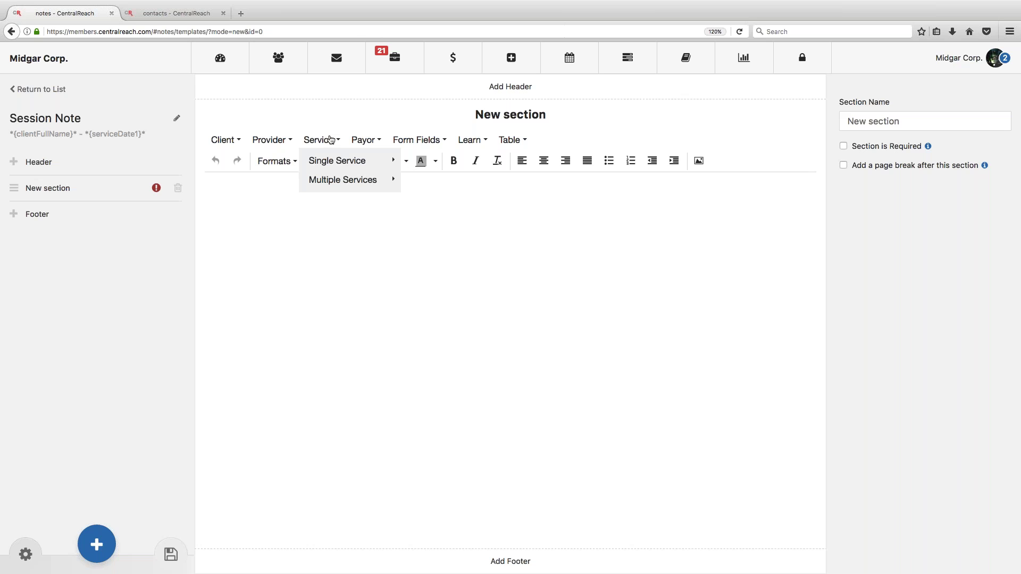
Step: Look over the Single Service and Multiple Services merge fields, then close the Service list
mouse_move(322, 164)
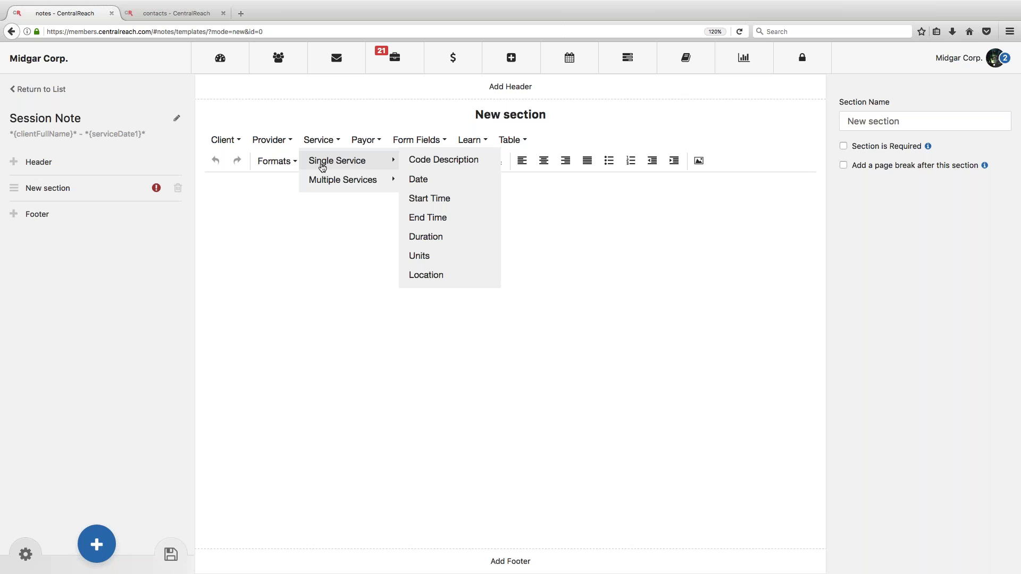
mouse_move(326, 182)
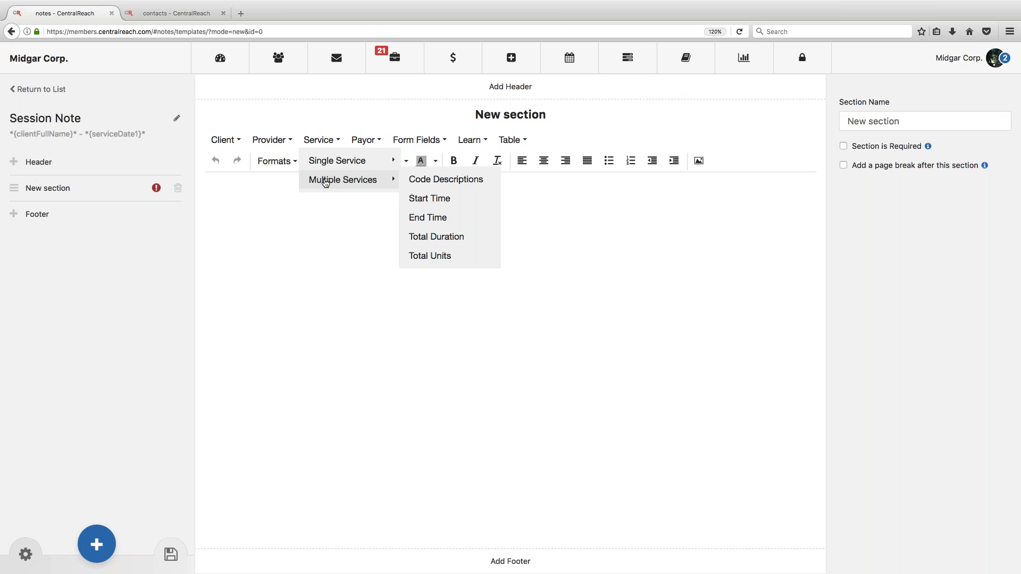
click(335, 236)
Step: Browse the Payor merge fields: General, CreditCard, Insurance and Subscriber
click(365, 140)
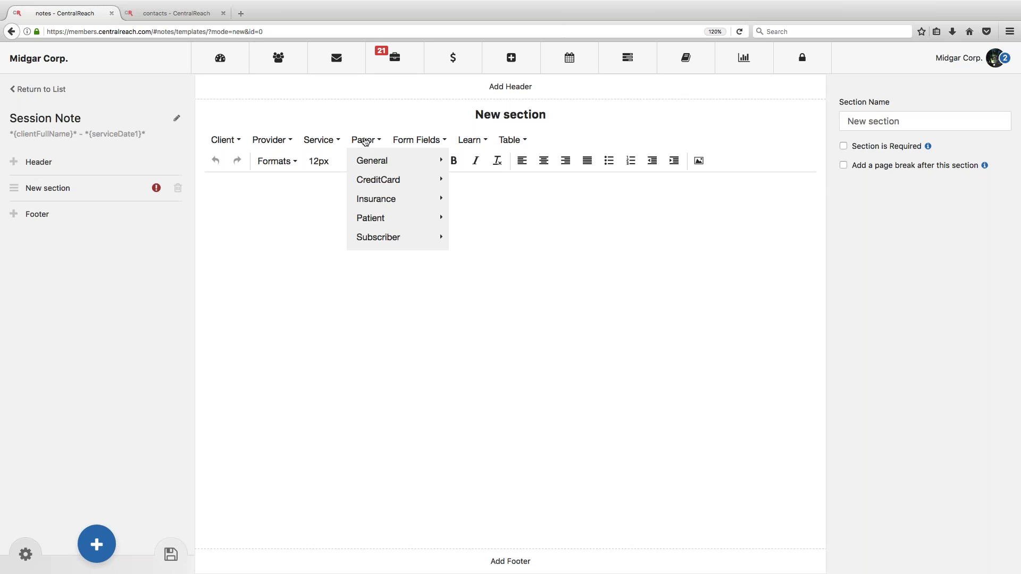
mouse_move(372, 160)
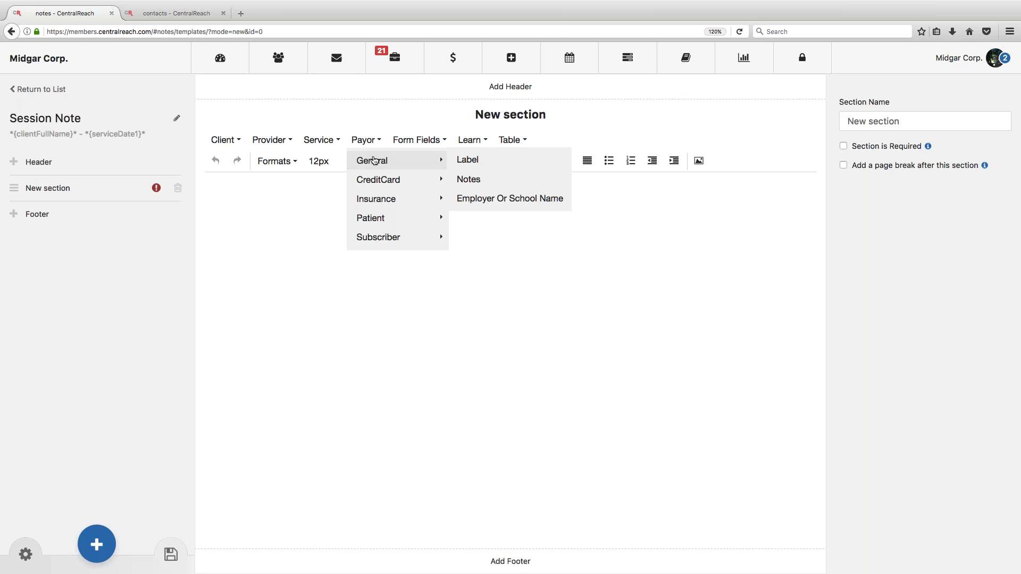
mouse_move(378, 181)
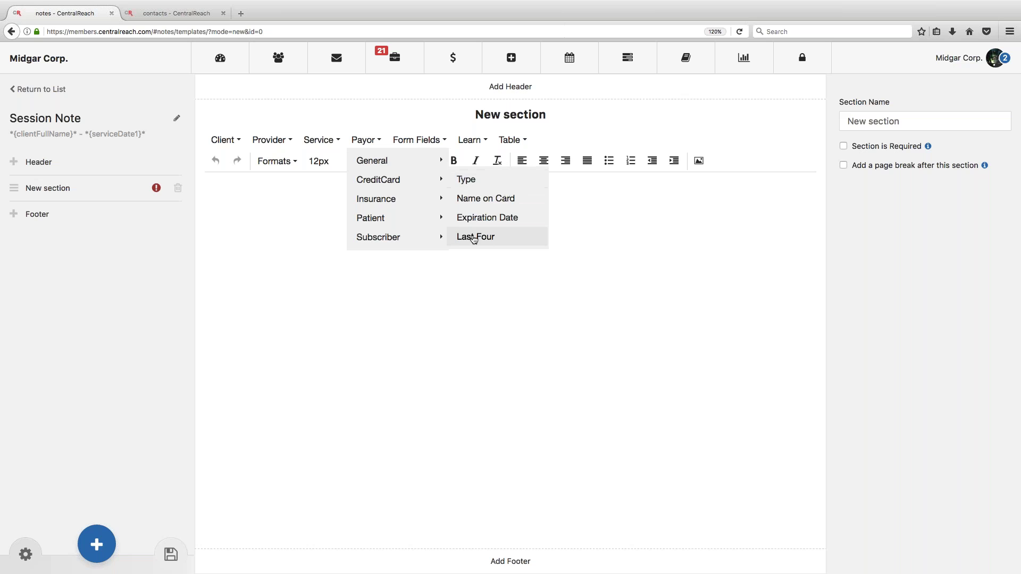
mouse_move(419, 205)
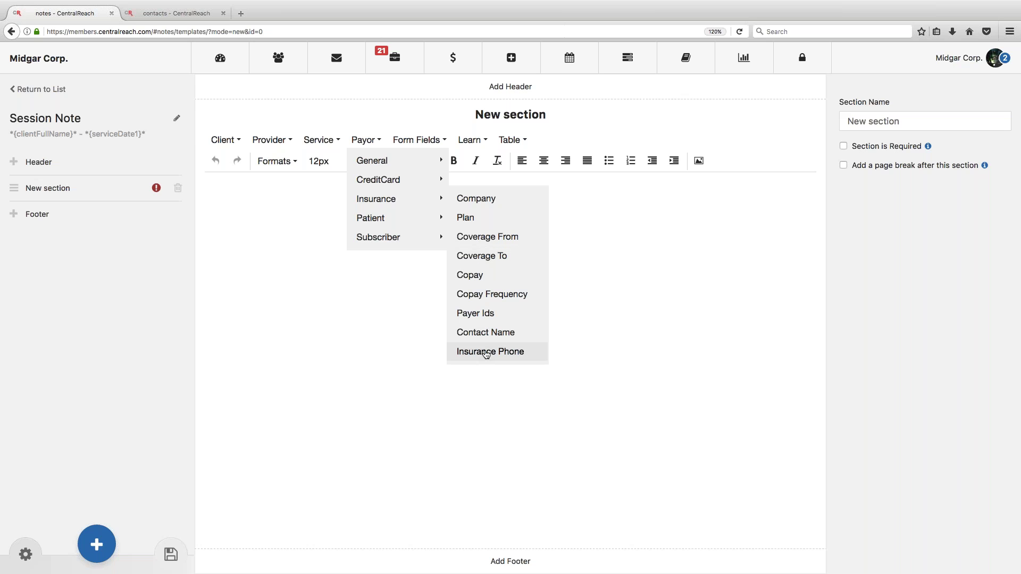
mouse_move(400, 245)
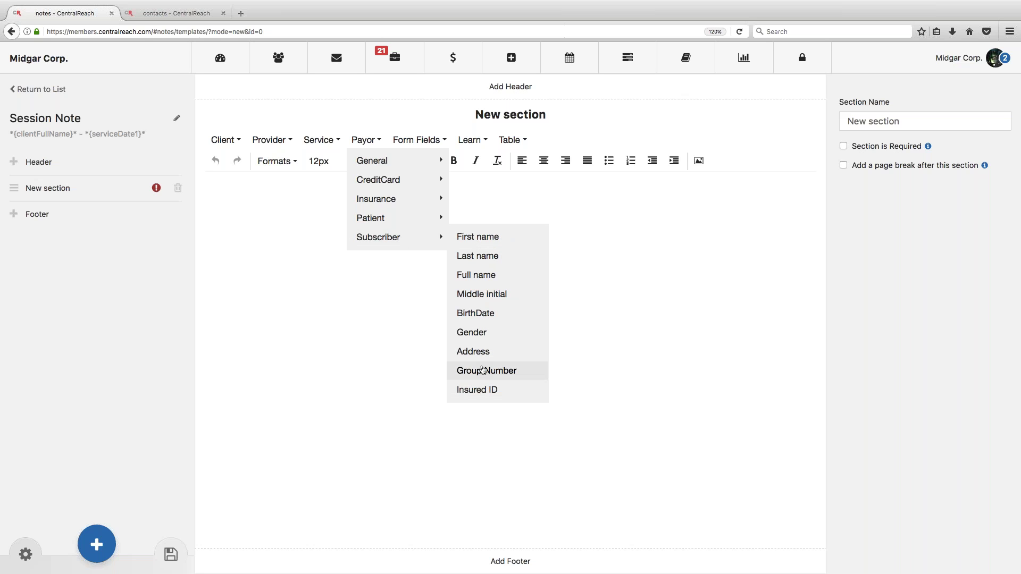
Step: Close the Payor list and view the Form Fields types, Checkbox through Signature
click(331, 291)
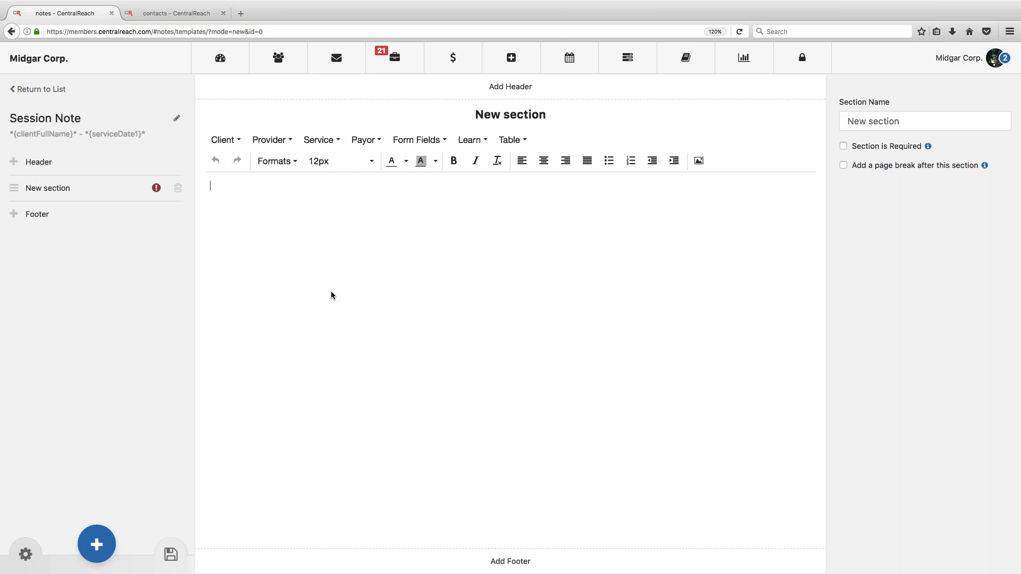
click(415, 141)
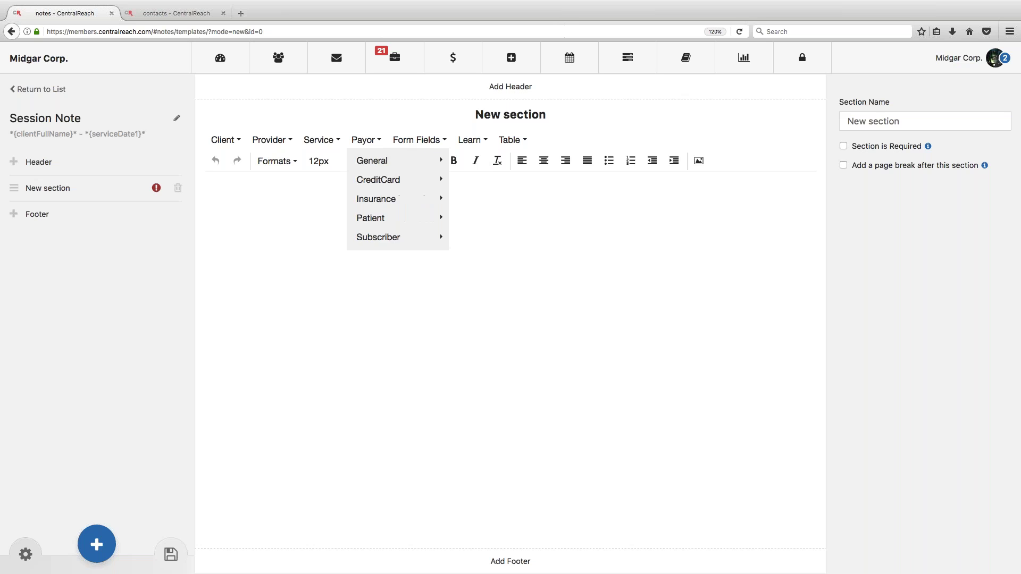
mouse_move(320, 141)
mouse_move(332, 161)
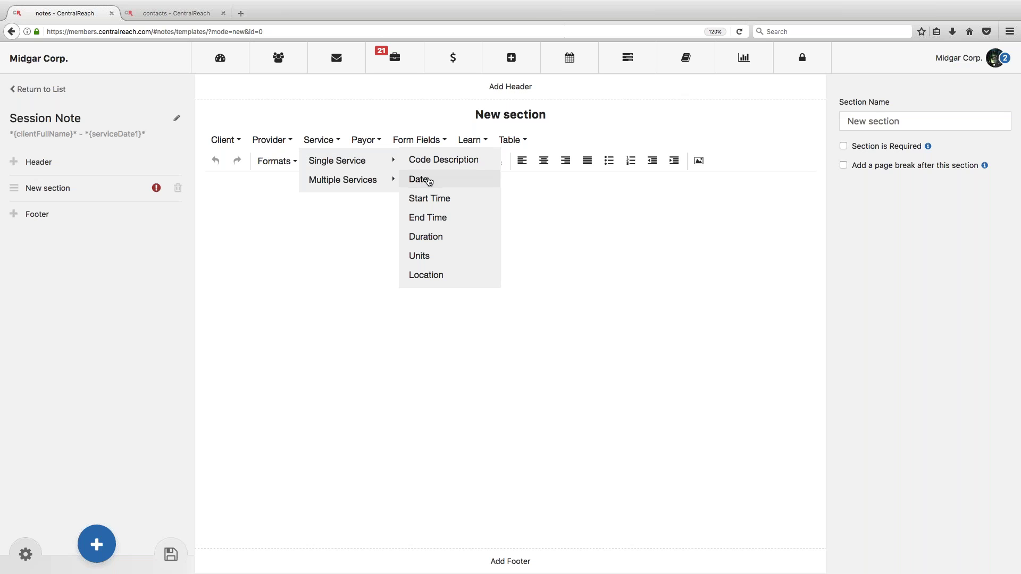
mouse_move(424, 139)
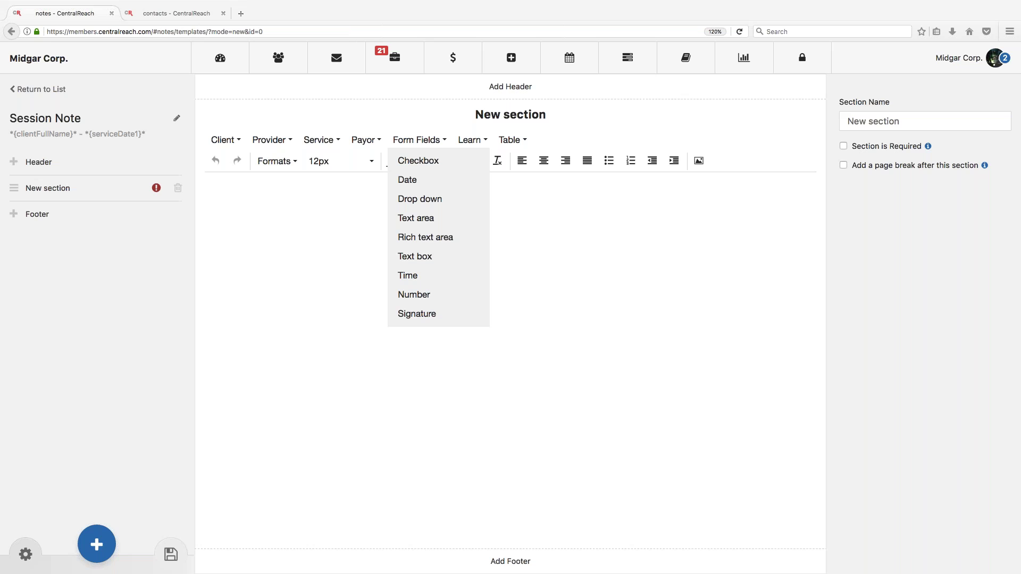
Step: Type a centred '[Insert Logo Here]' placeholder on the section's first line
click(688, 228)
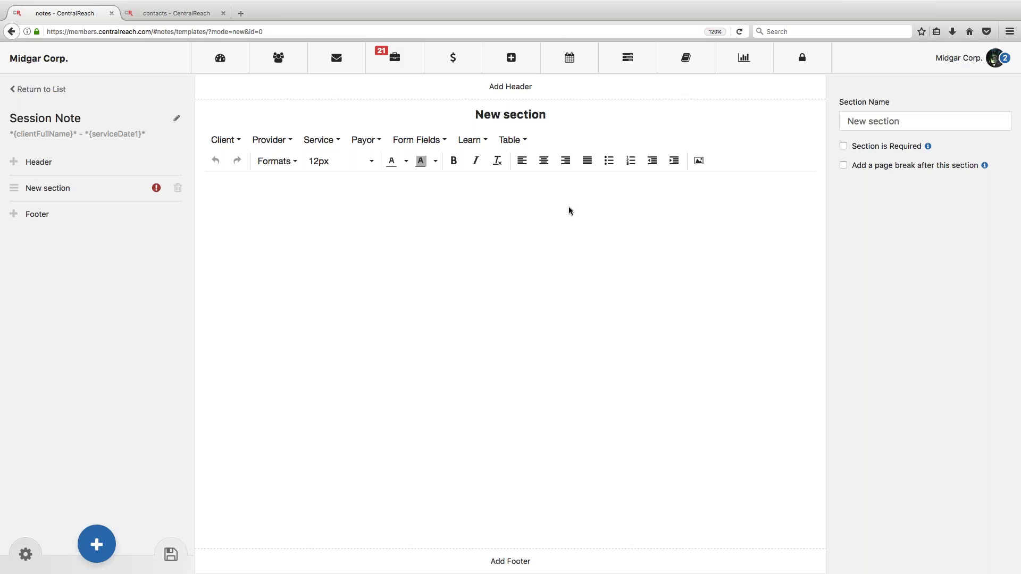
click(543, 160)
text([Insert Logo Here)
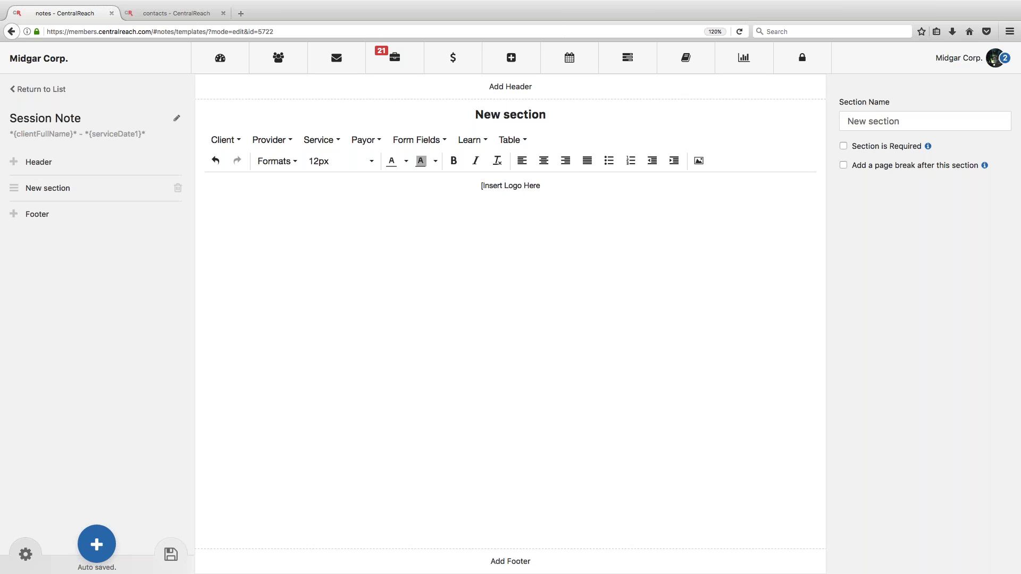
text(])
Step: Strip the formatting from '[Insert Logo Here]' and re-centre the line
drag(472, 185, 561, 185)
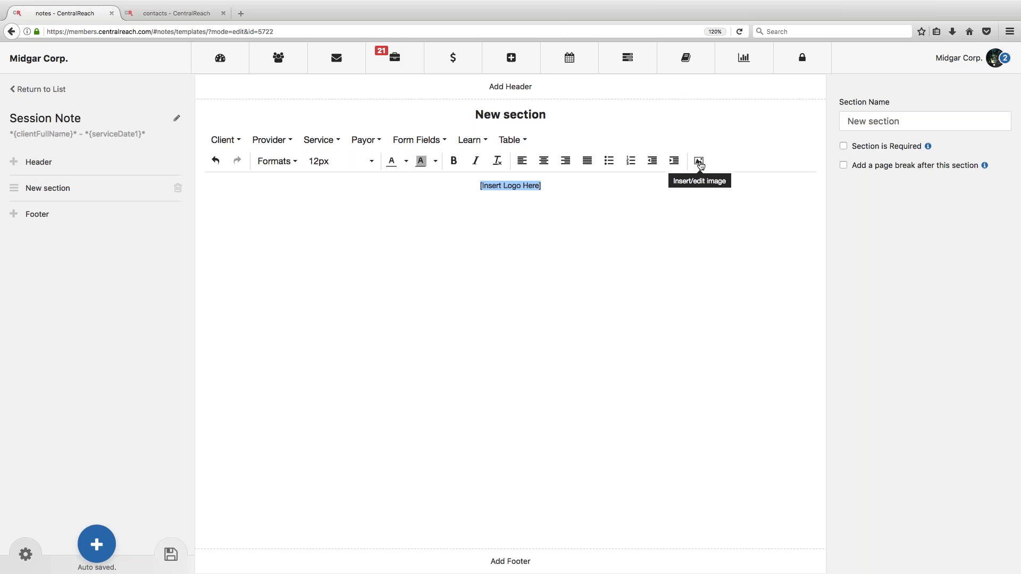
click(549, 187)
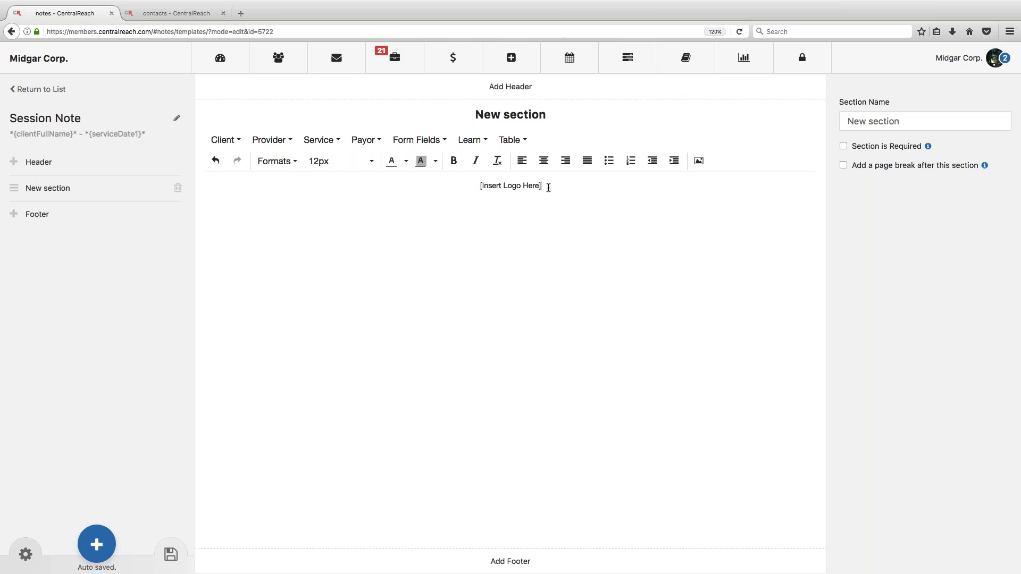
drag(548, 187, 480, 186)
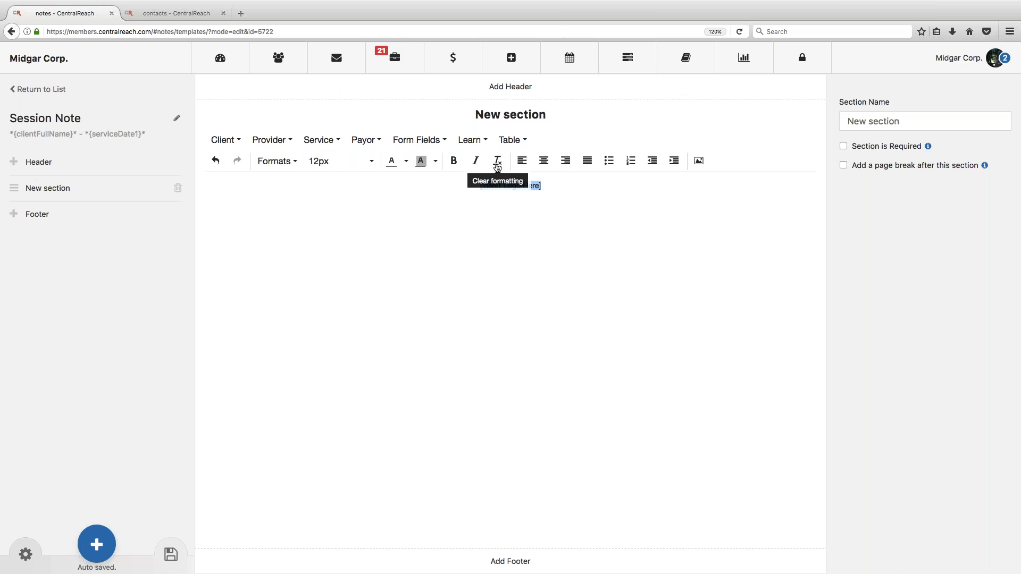
click(497, 166)
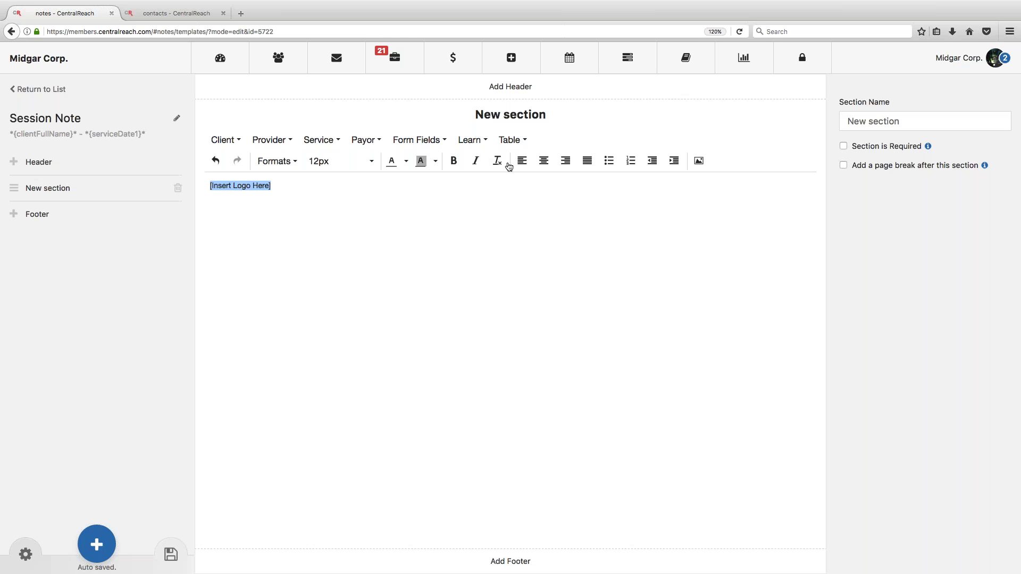
key(Right)
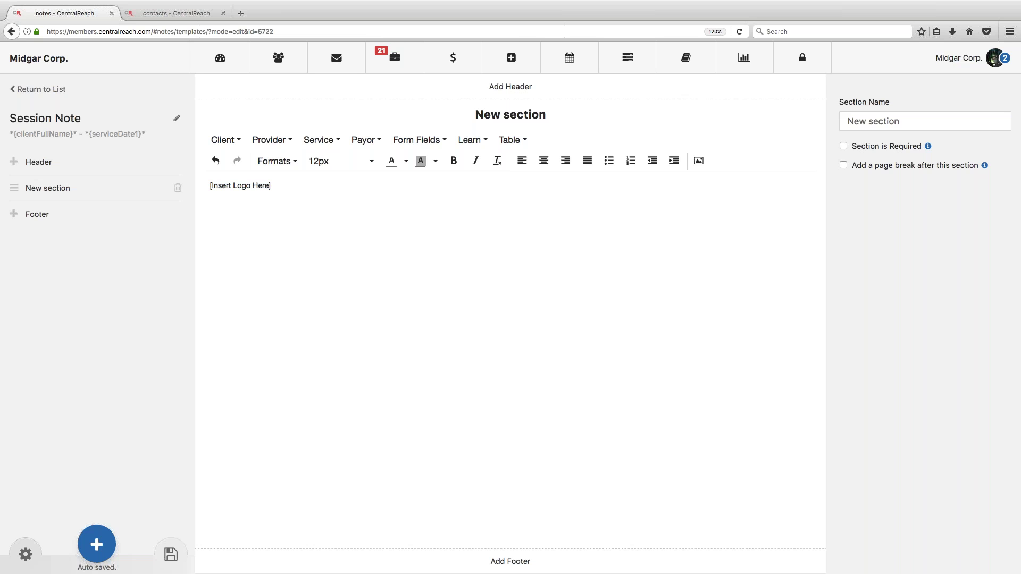
click(543, 166)
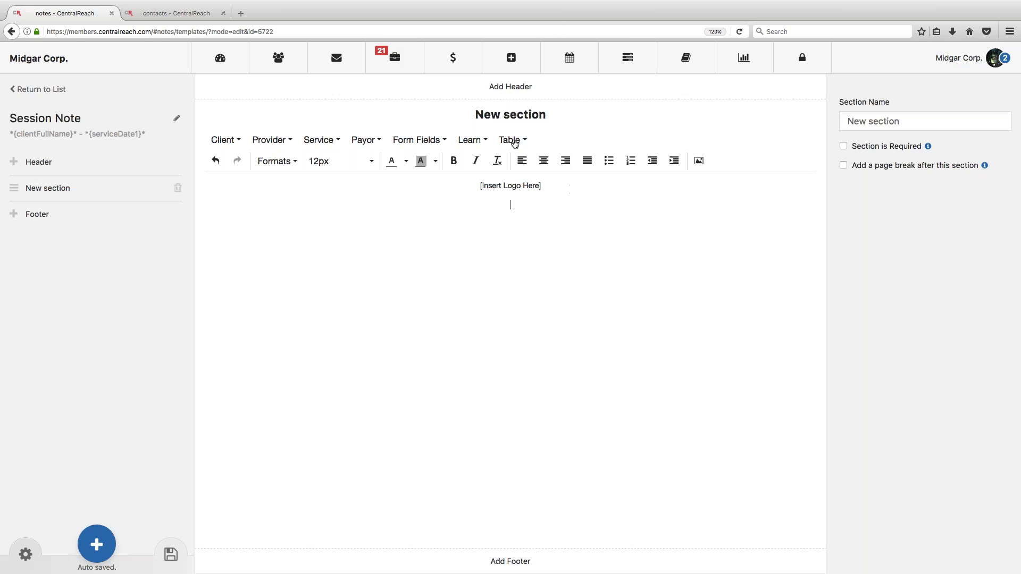
Step: Insert a one-column, two-row table below the logo placeholder
click(510, 141)
mouse_move(518, 159)
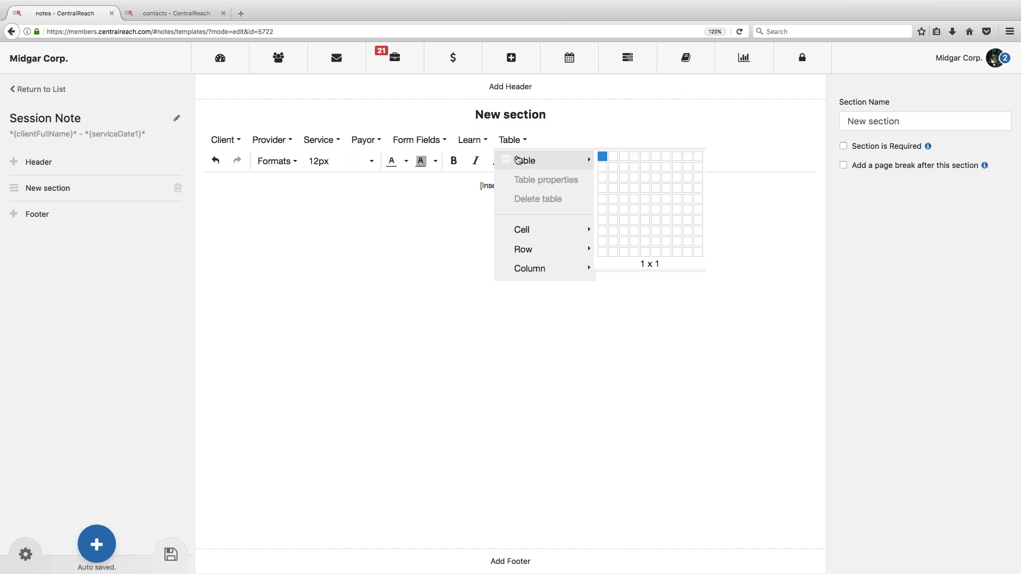
click(603, 165)
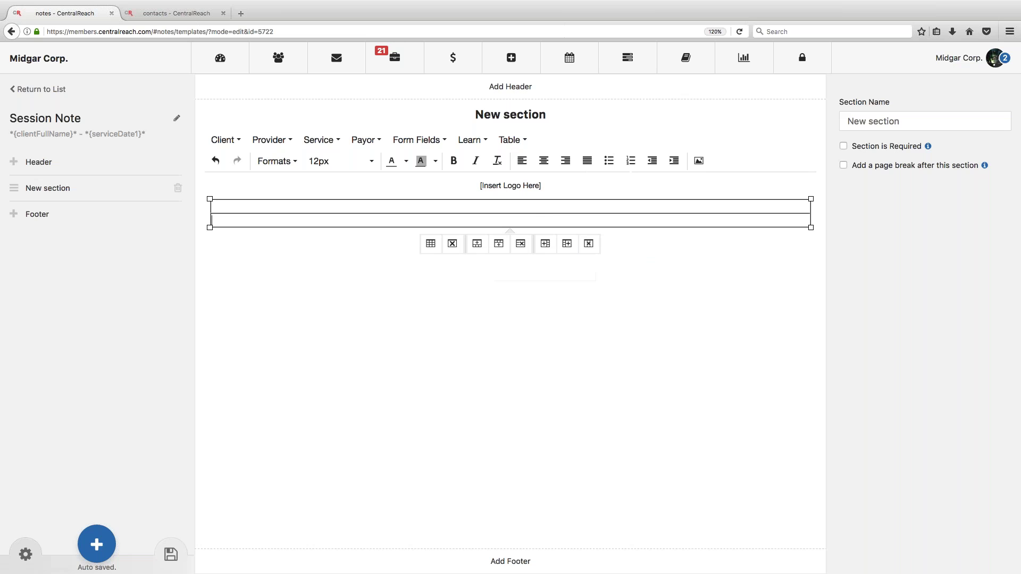
Step: Put a centred, bold 'Session Information' heading in row one and 'Client Name:' in row two
click(538, 208)
text(Session Information)
click(543, 161)
drag(472, 206, 571, 206)
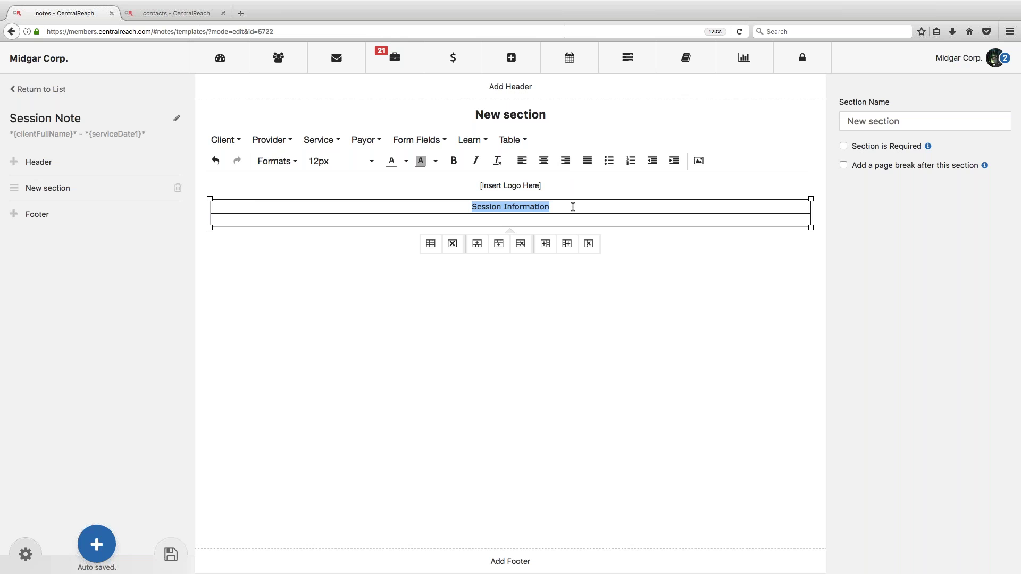
click(455, 165)
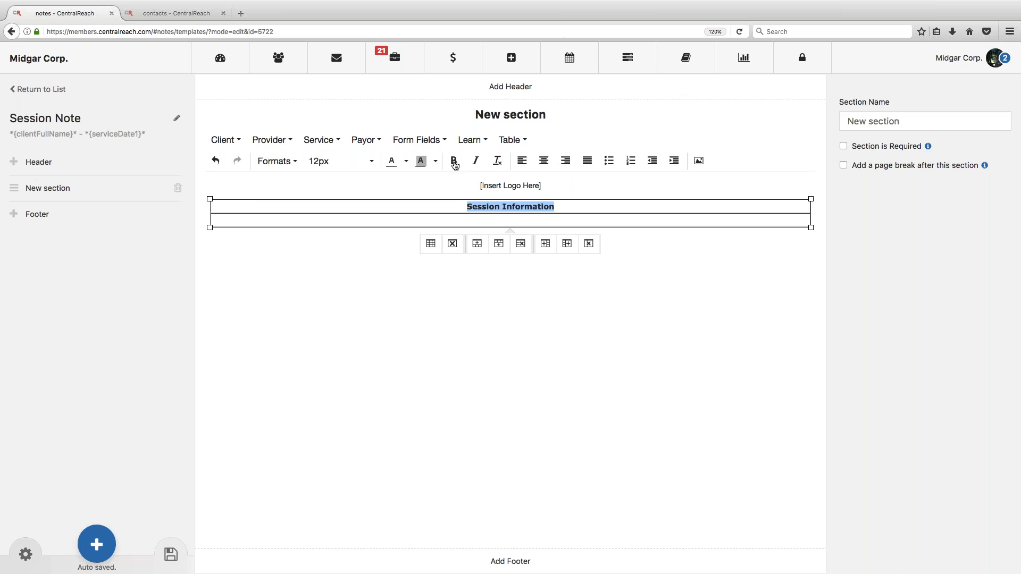
key(Down)
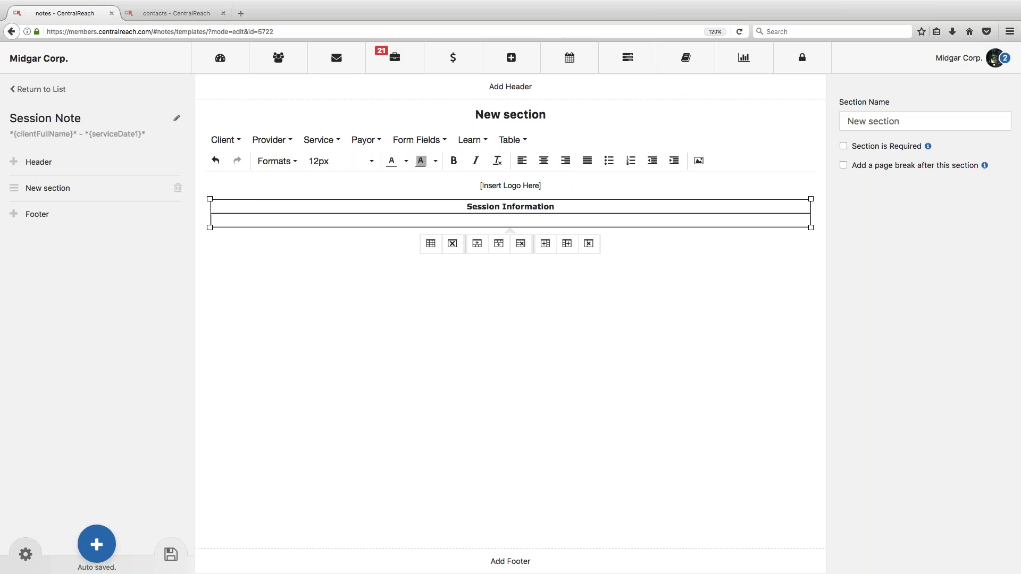
text(Client Name:)
Step: Insert the client's full name field after the Client Name label
click(226, 140)
mouse_move(278, 160)
click(340, 218)
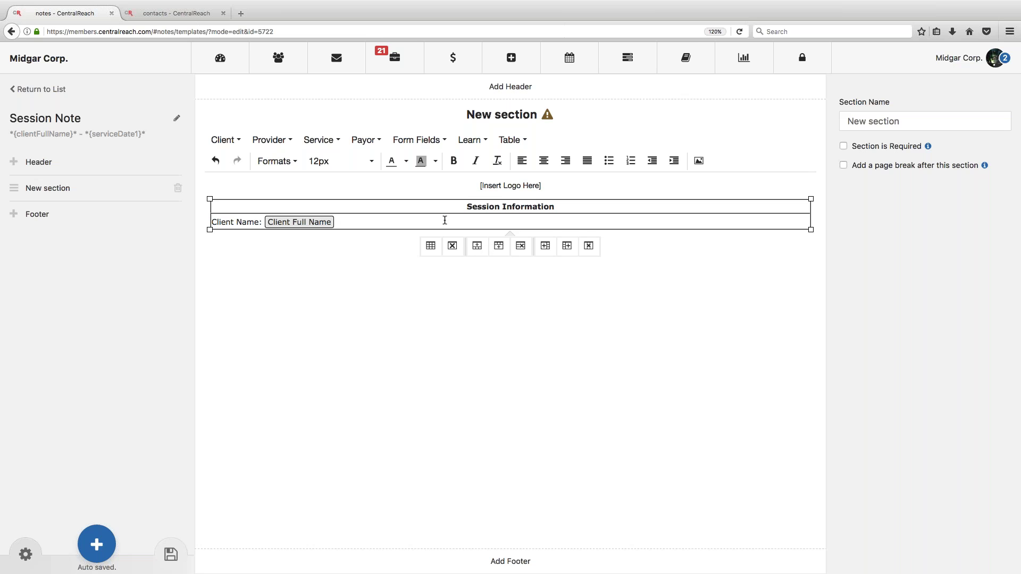
Step: Add a 'Session Date/Time:' row below Client Name holding a Date field
click(498, 246)
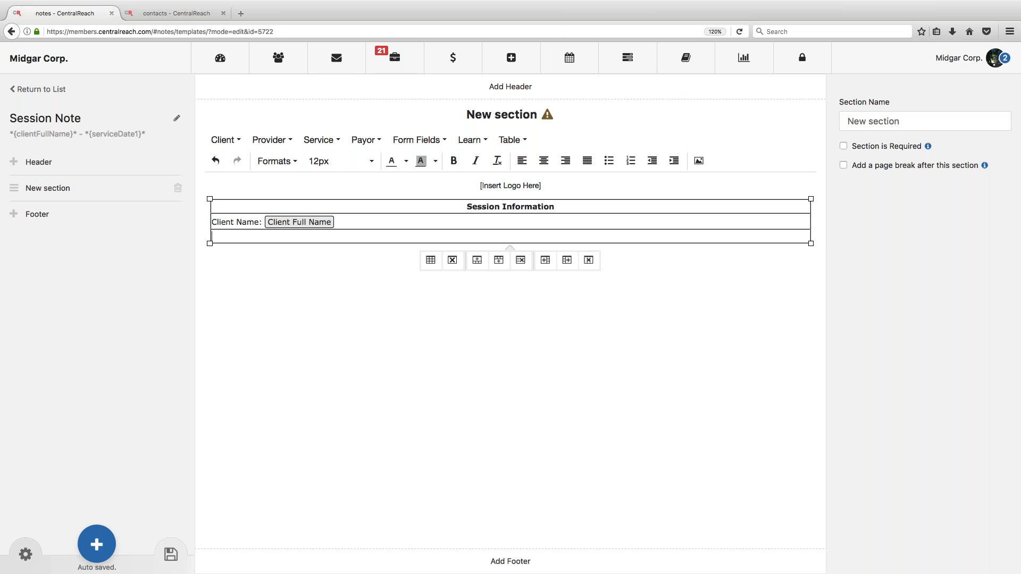
text(Session Date/Time:)
click(406, 141)
click(415, 181)
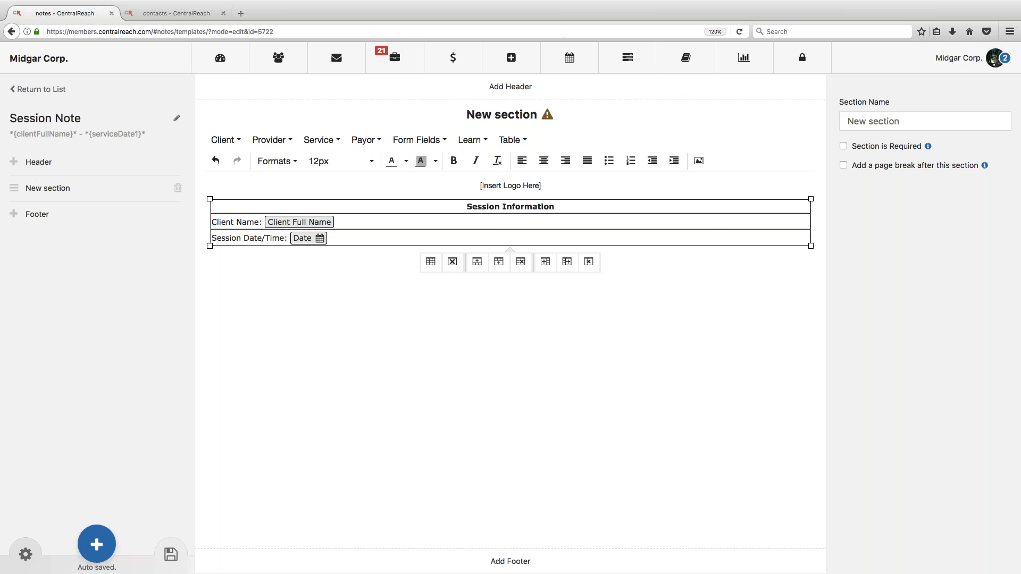
double_click(319, 238)
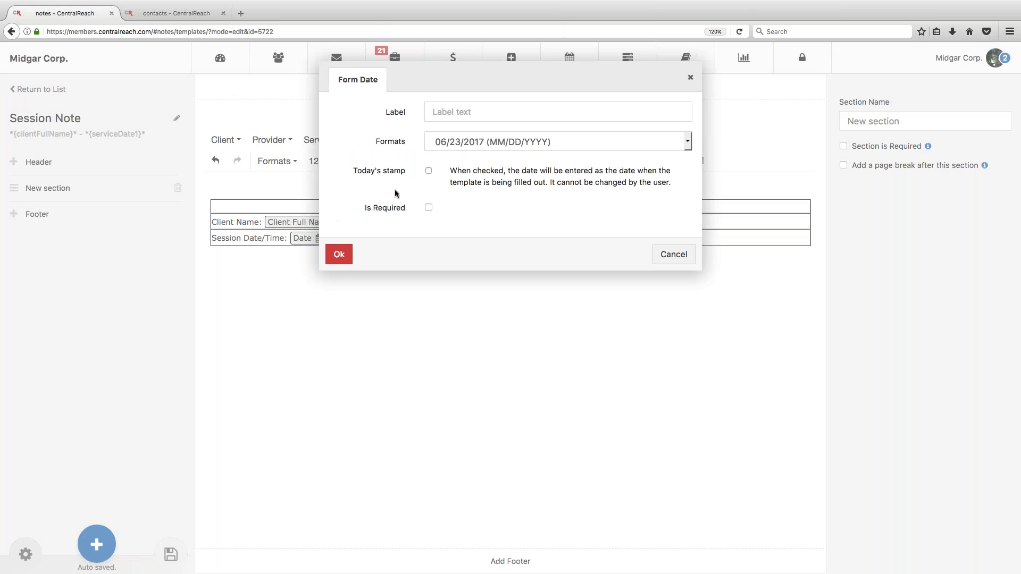
click(429, 171)
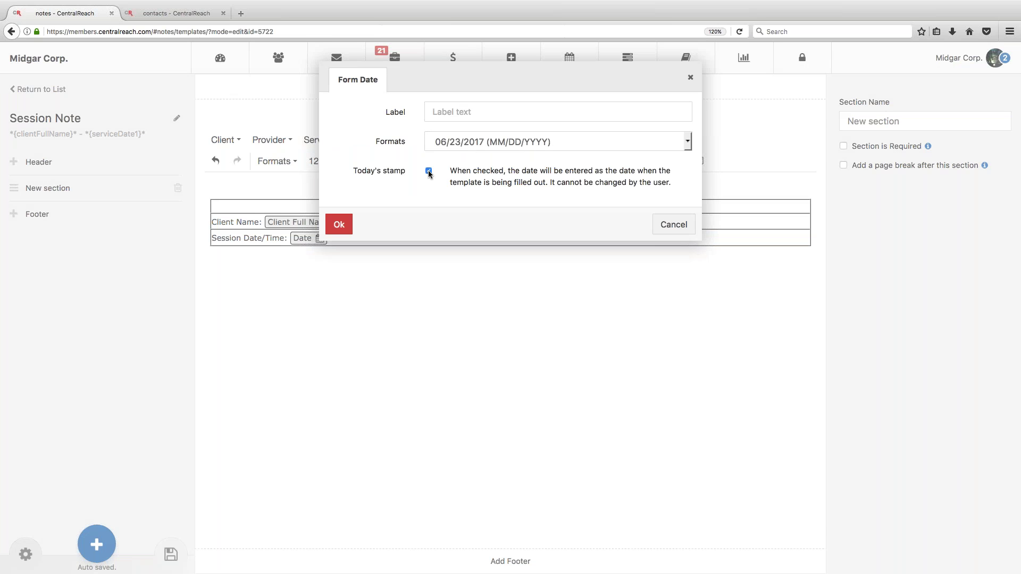
click(429, 171)
click(462, 144)
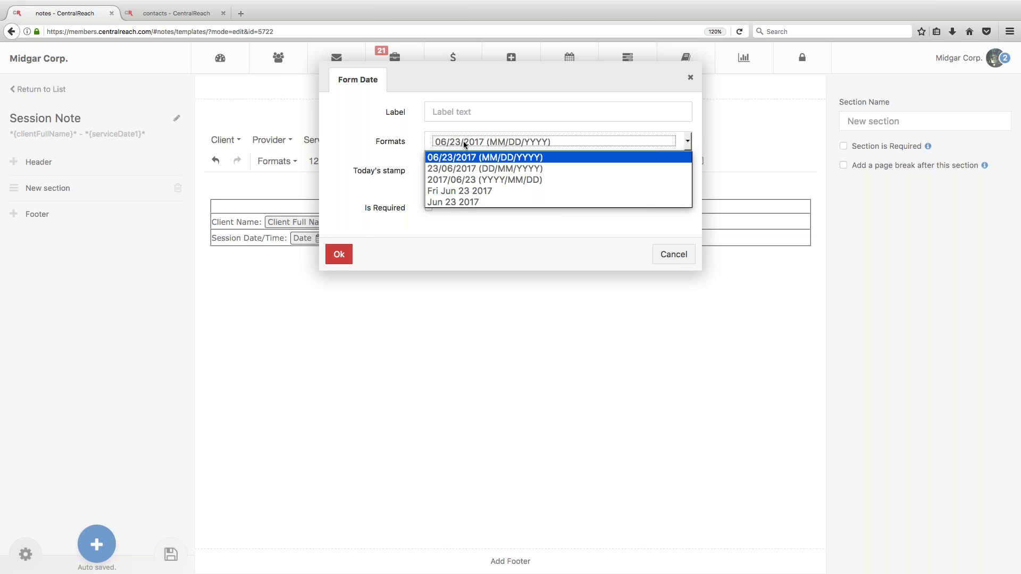
click(463, 141)
click(338, 255)
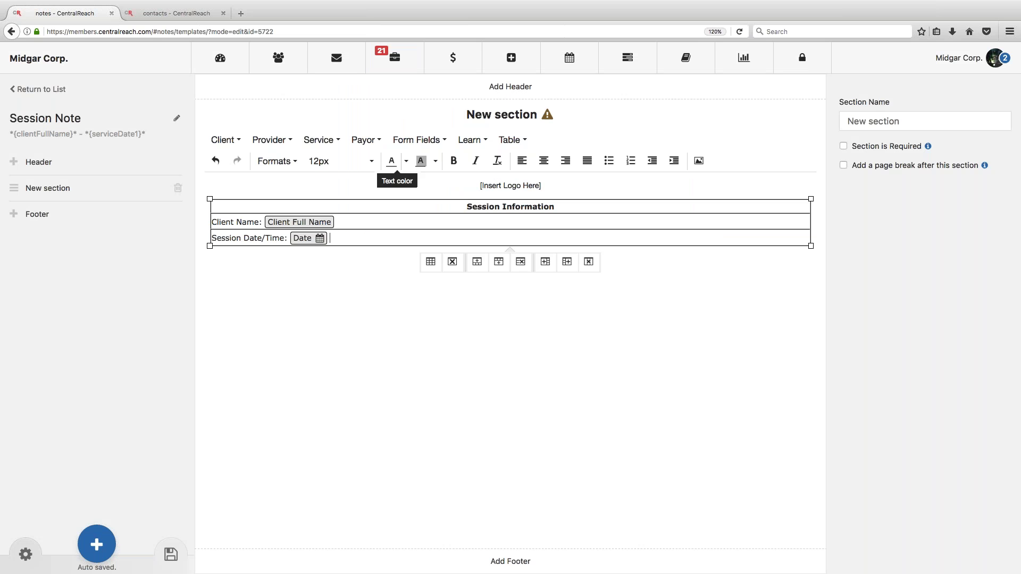
Step: After the Date field, insert start and end Time fields separated by a dash
click(417, 140)
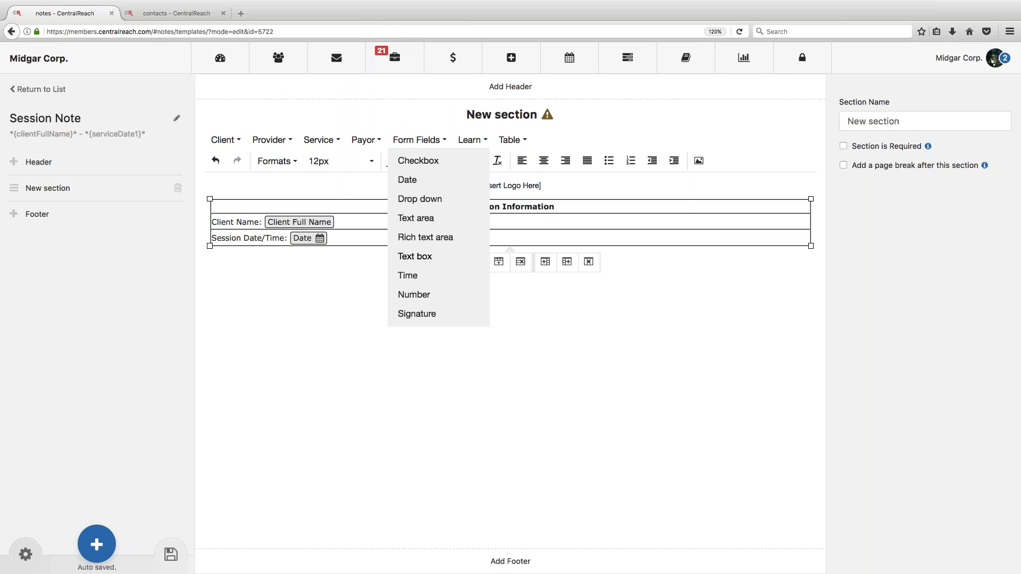
click(417, 274)
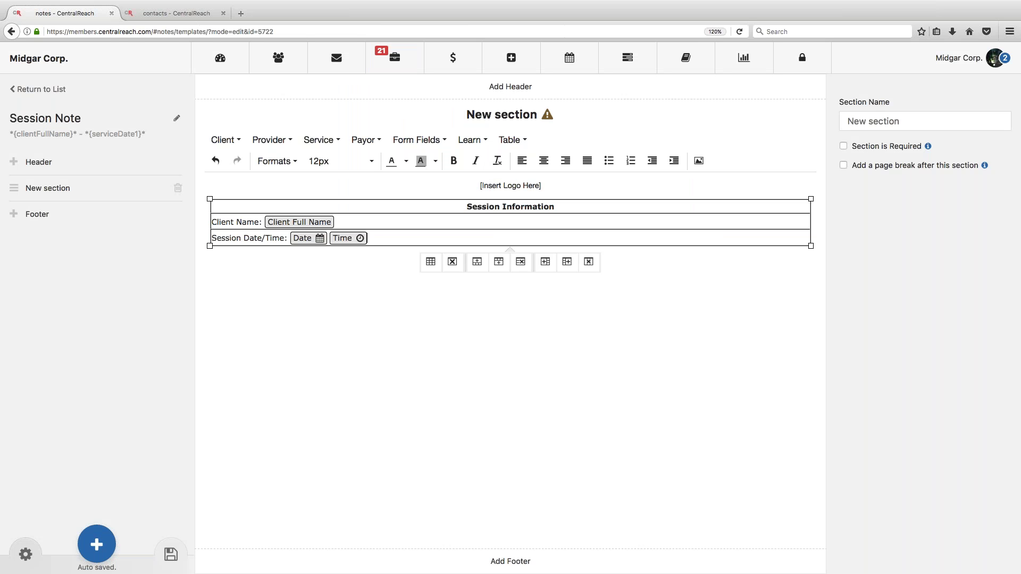
text(-)
click(418, 140)
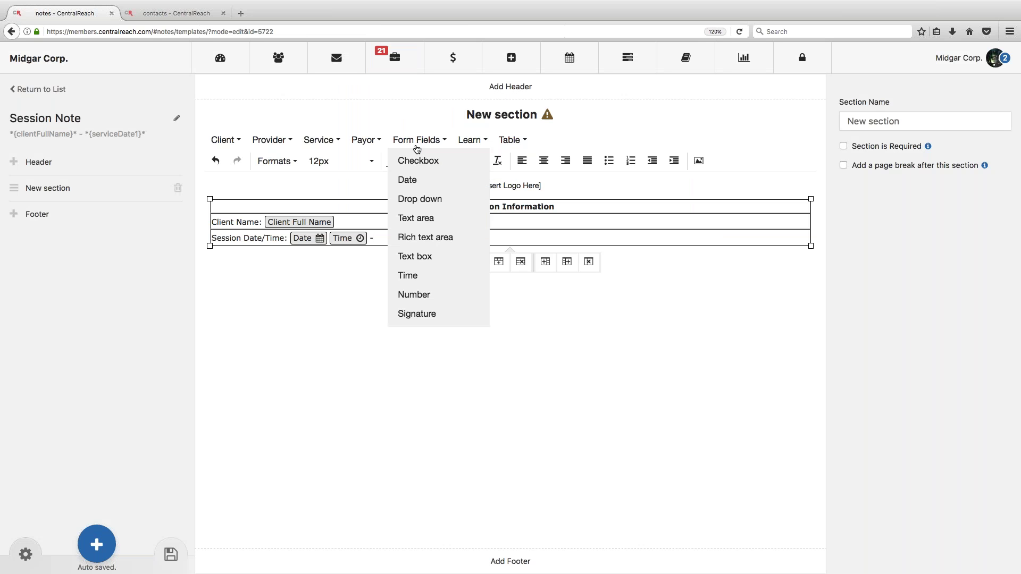
click(416, 275)
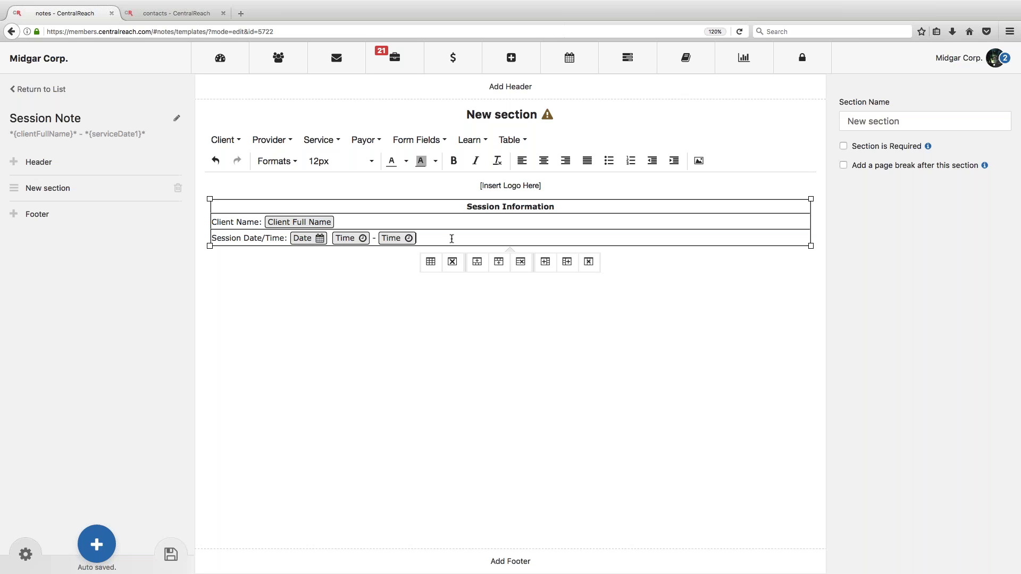
Step: Add a 'Client Diagnosis:' row holding the Client Claims Diagnosis field
click(498, 262)
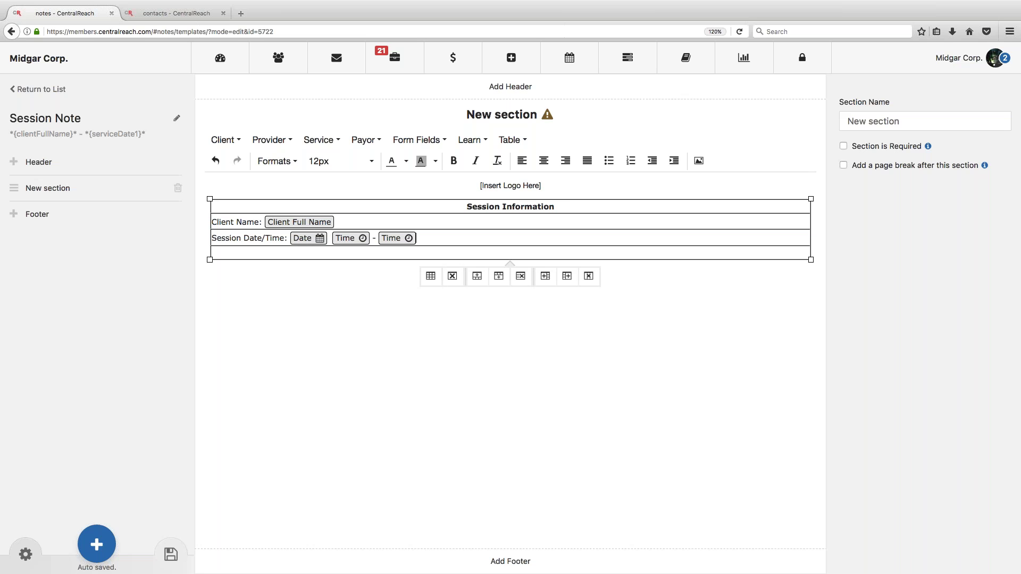
text(Client Diagnosis)
key(BackSpace)
text(:)
click(224, 140)
mouse_move(241, 237)
click(333, 237)
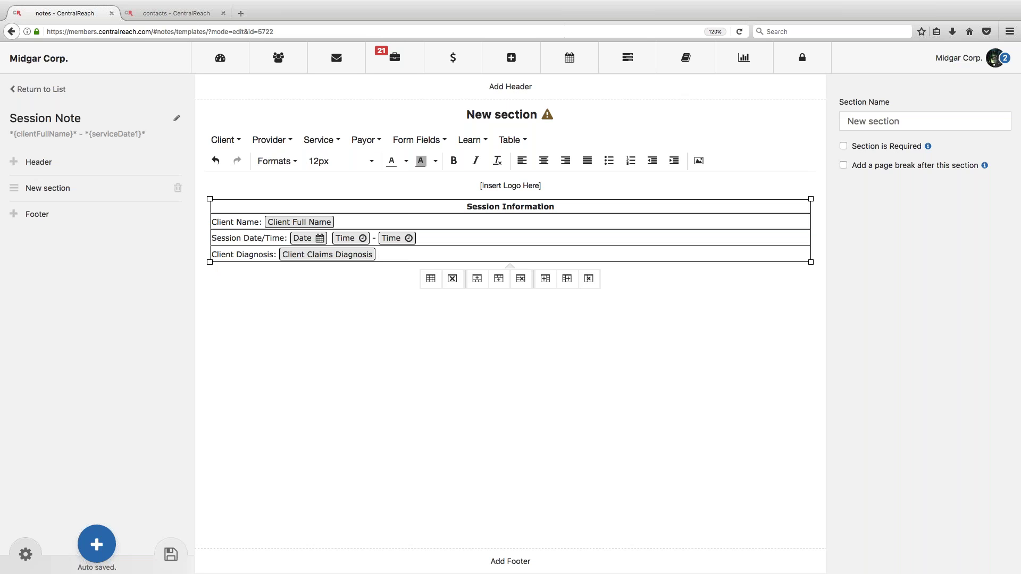
Step: Give the Session Information heading row extra height above Client Name
click(558, 208)
key(Return)
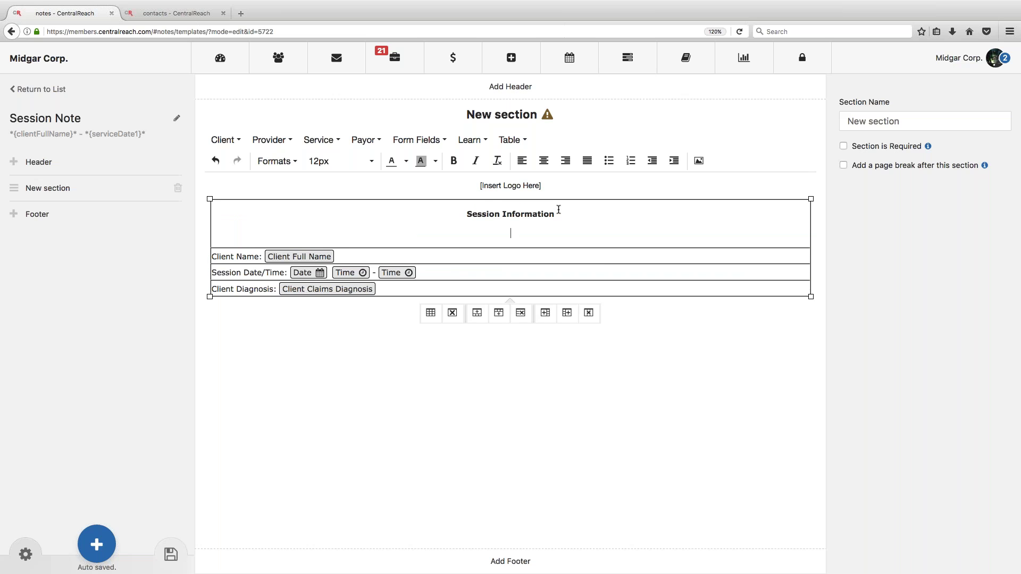
key(BackSpace)
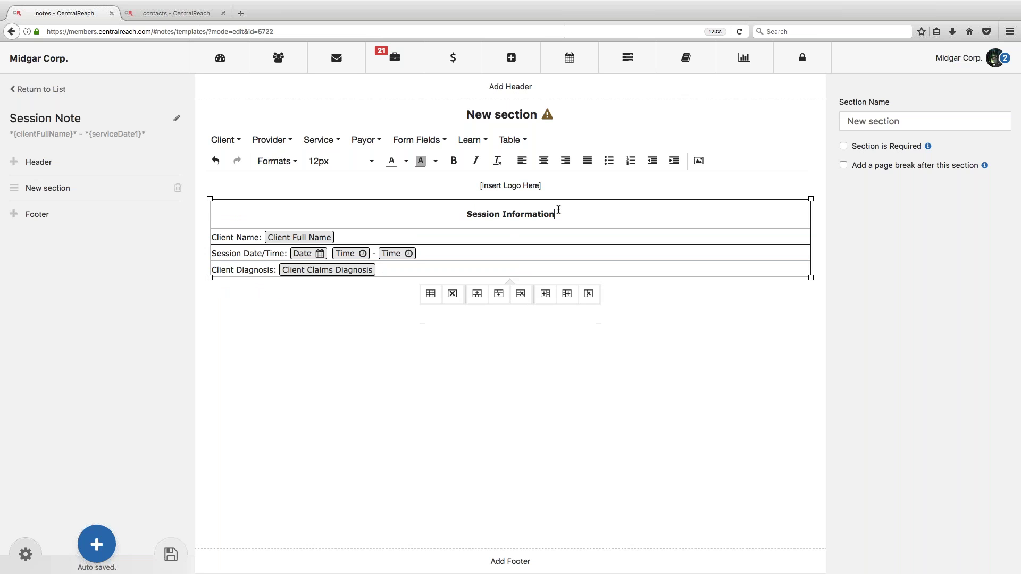
click(618, 334)
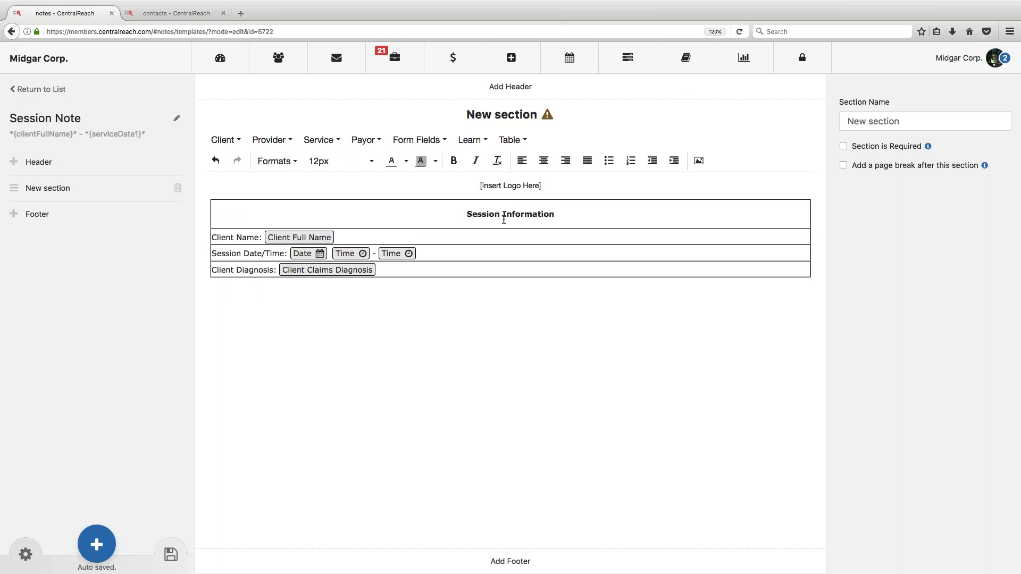
Step: Bold the 'Client Name:', 'Session Date/Time:' and 'Client Diagnosis:' row labels
drag(262, 237, 210, 236)
click(453, 162)
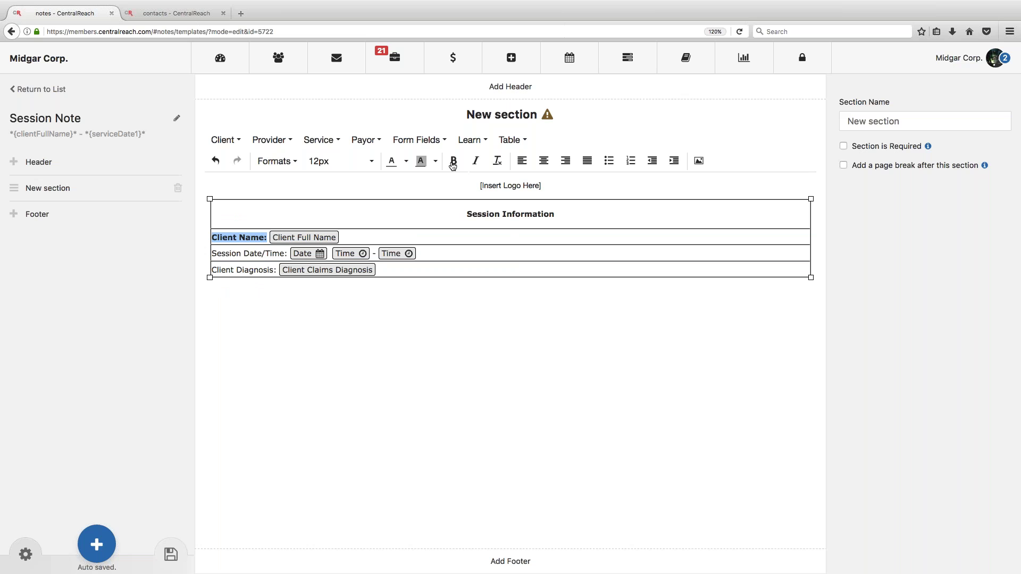
drag(288, 253, 213, 251)
click(453, 167)
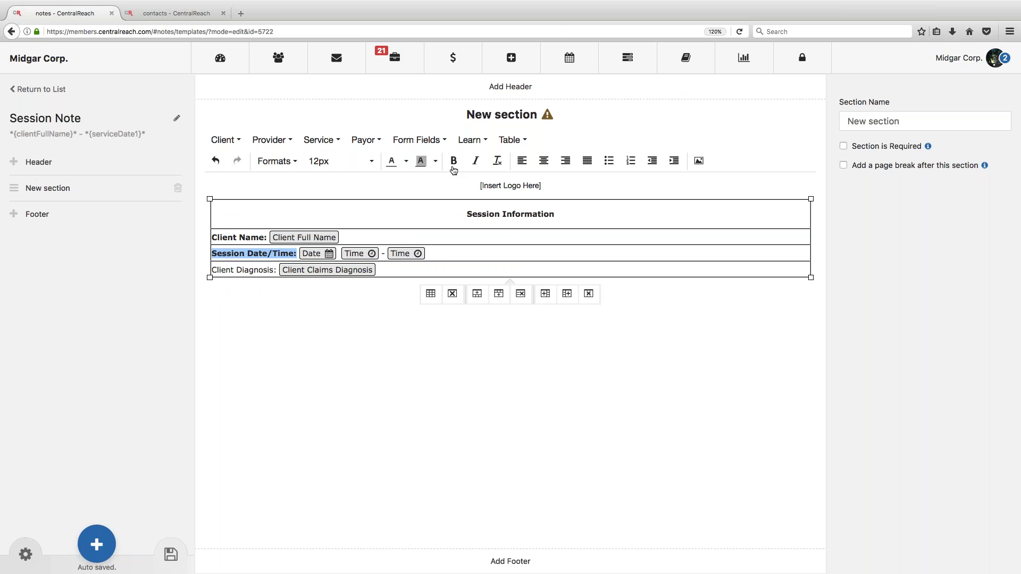
drag(277, 270, 211, 272)
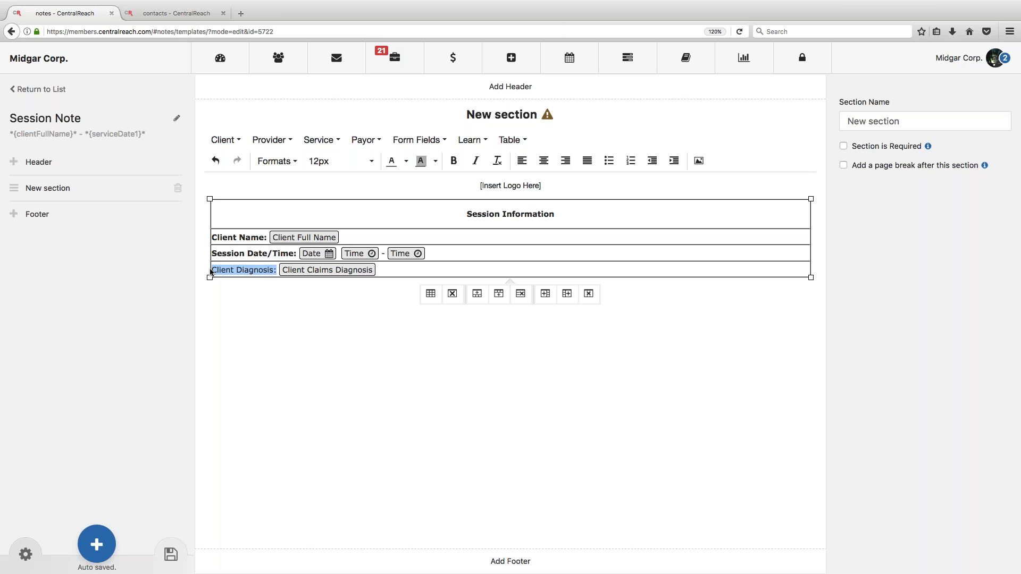
click(455, 161)
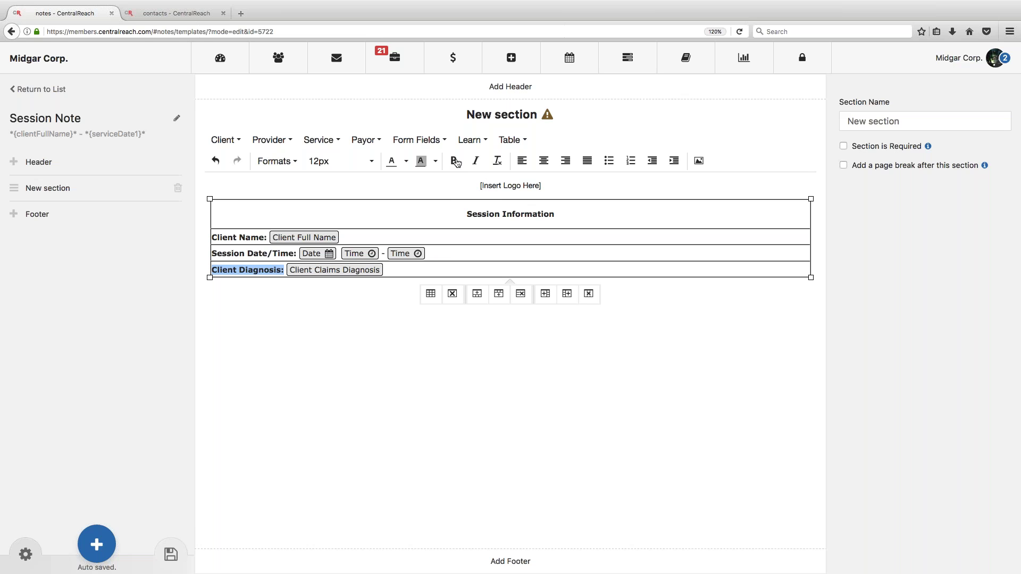
click(337, 278)
click(583, 217)
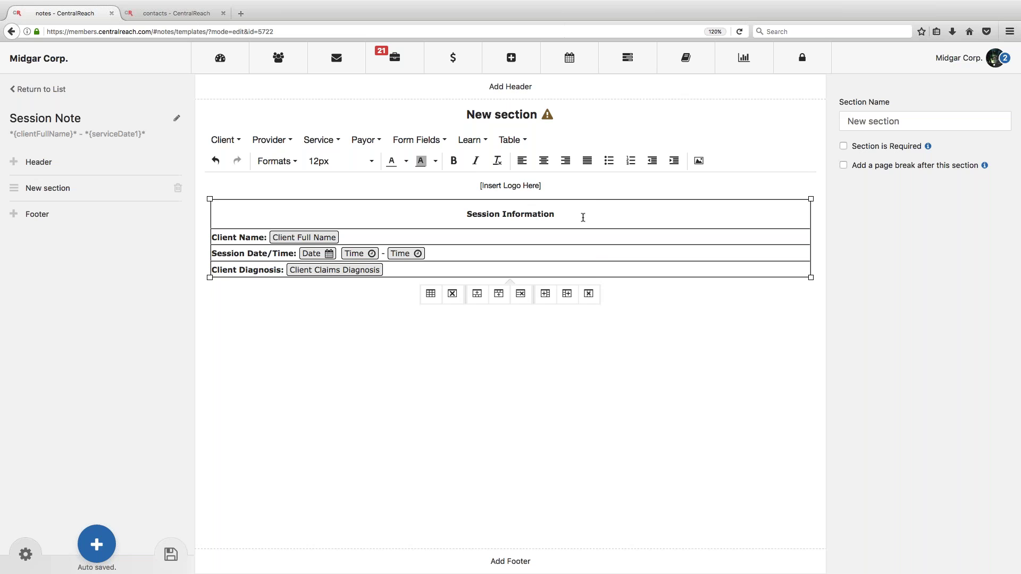
Step: Fill the Session Information heading cell with light grey (#d1d1d1) via its cell properties
click(514, 140)
mouse_move(541, 231)
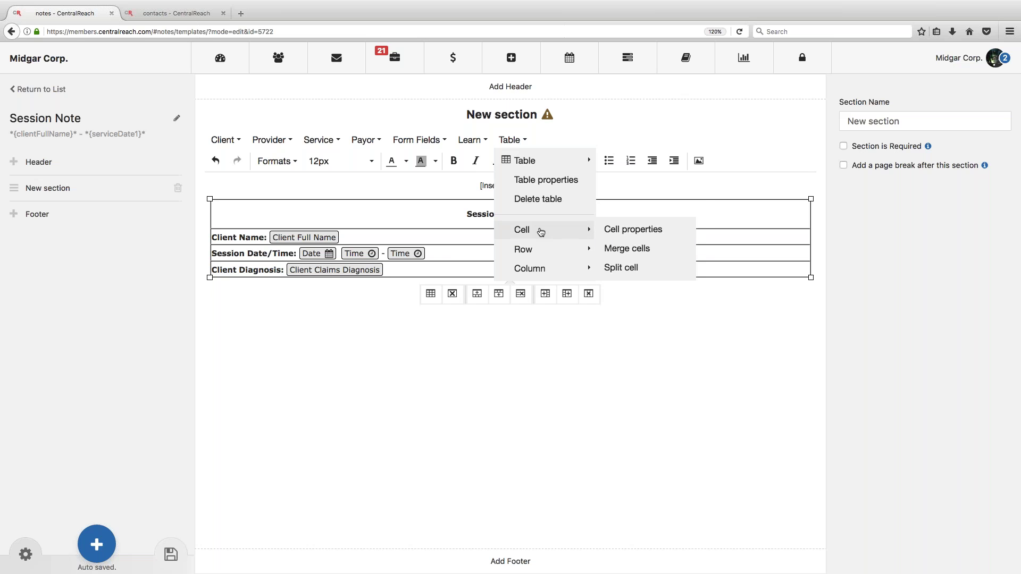
click(607, 229)
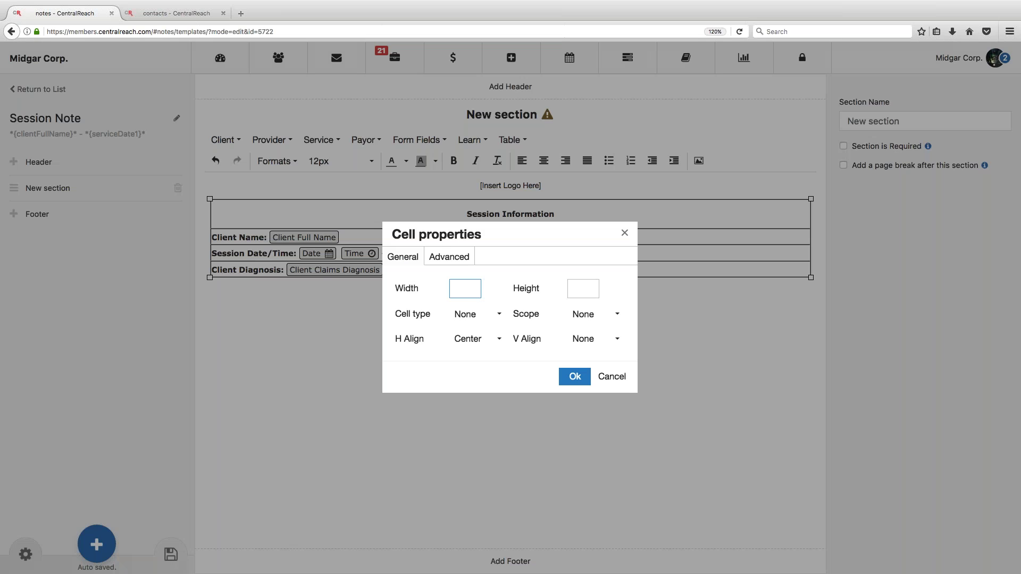
click(463, 258)
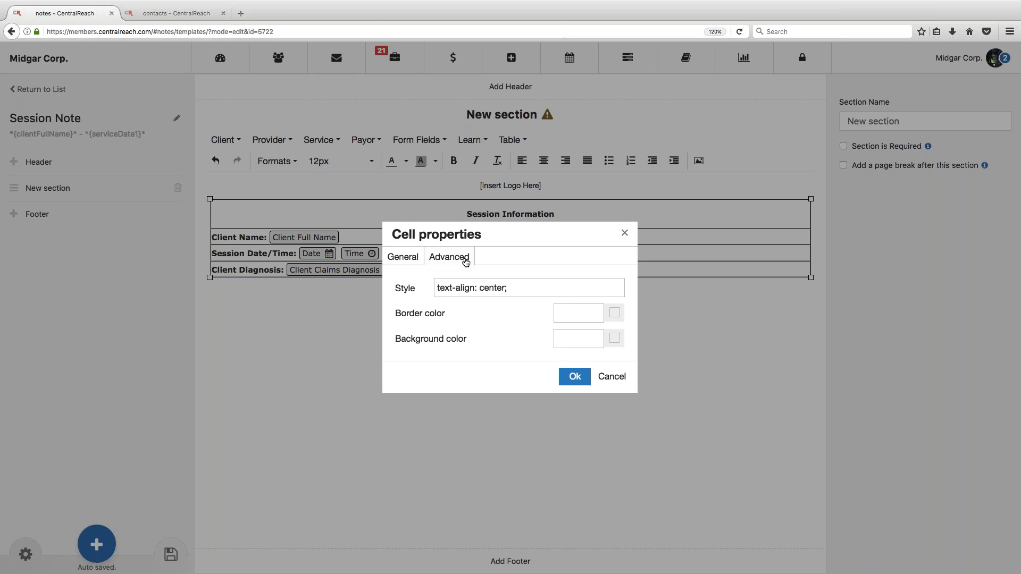
click(587, 338)
click(614, 338)
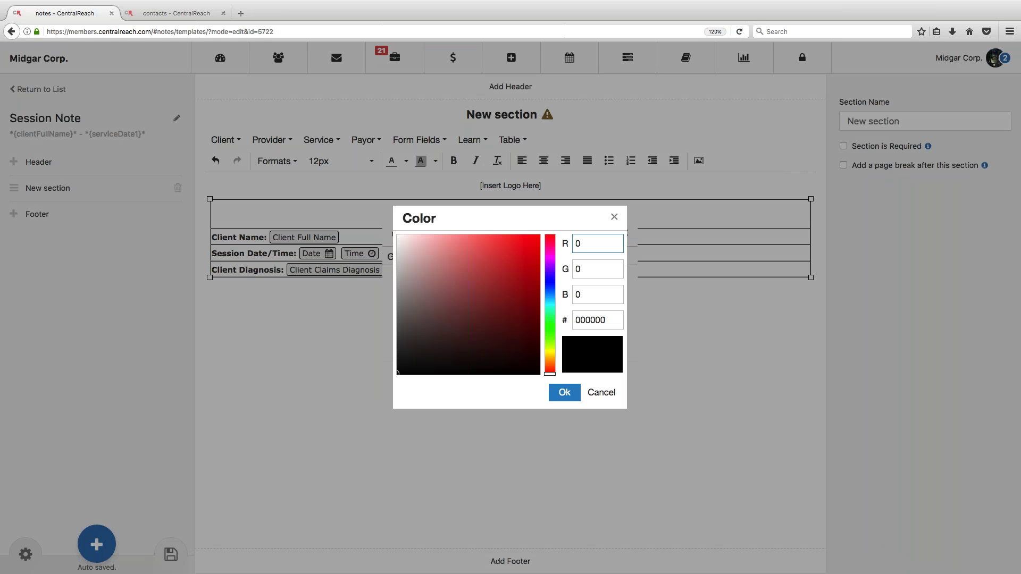
mouse_move(402, 263)
mouse_down()
mouse_move(403, 239)
mouse_move(397, 257)
mouse_up()
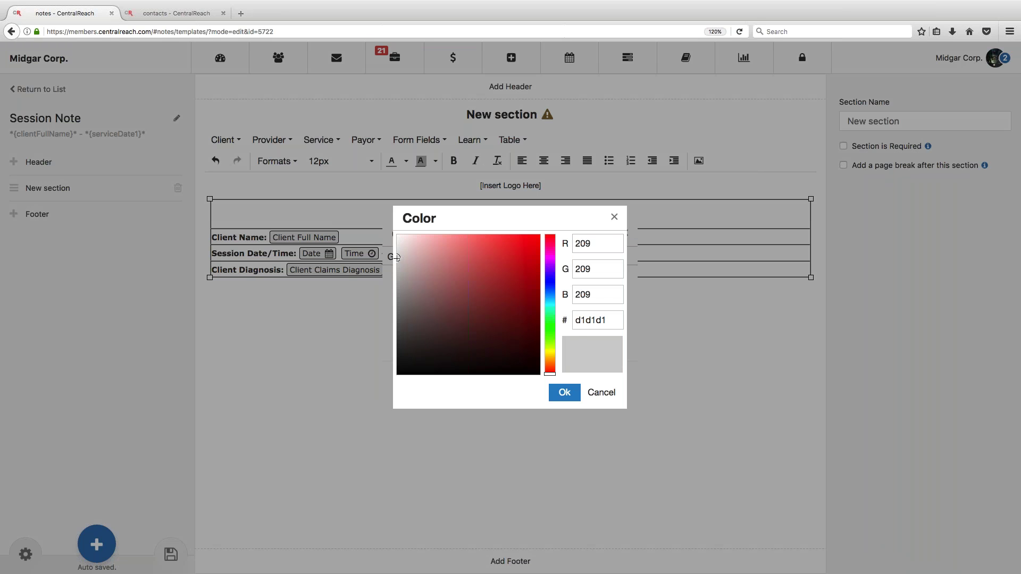
click(564, 392)
click(574, 378)
click(566, 403)
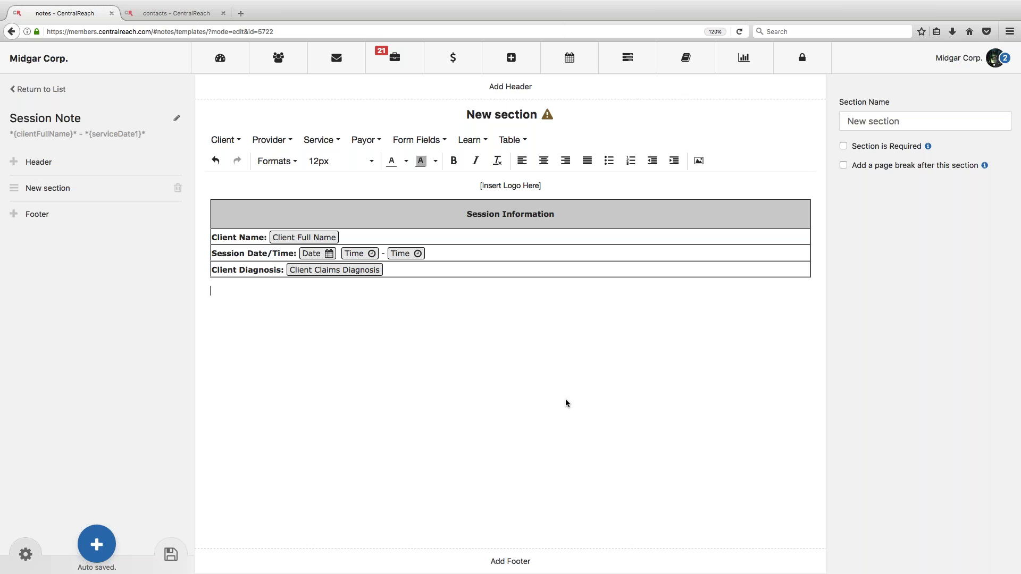
Step: Type a separator line and insert a 2-column, 3-row table below Session Information
text(a)
click(510, 140)
mouse_move(518, 162)
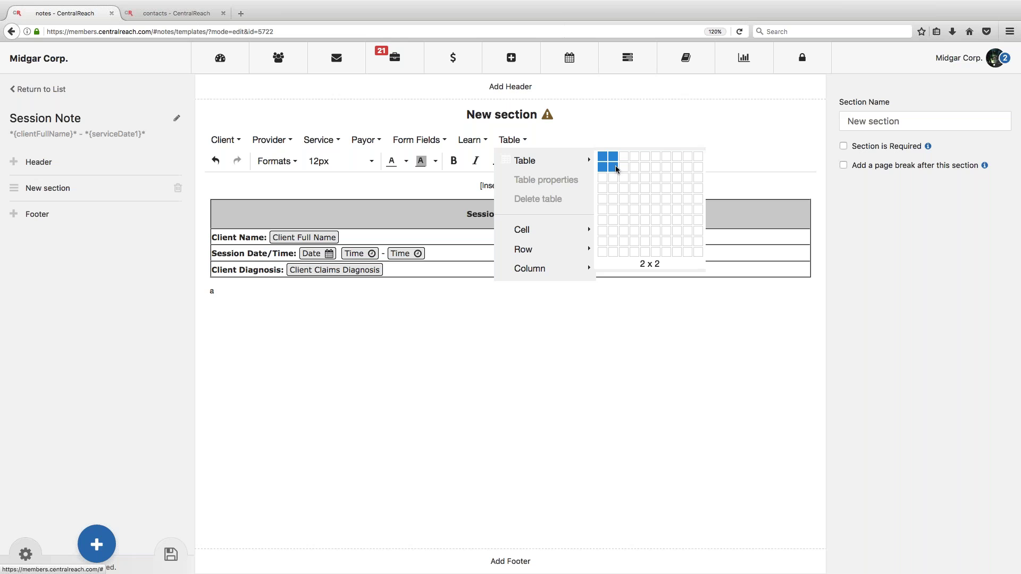
click(615, 178)
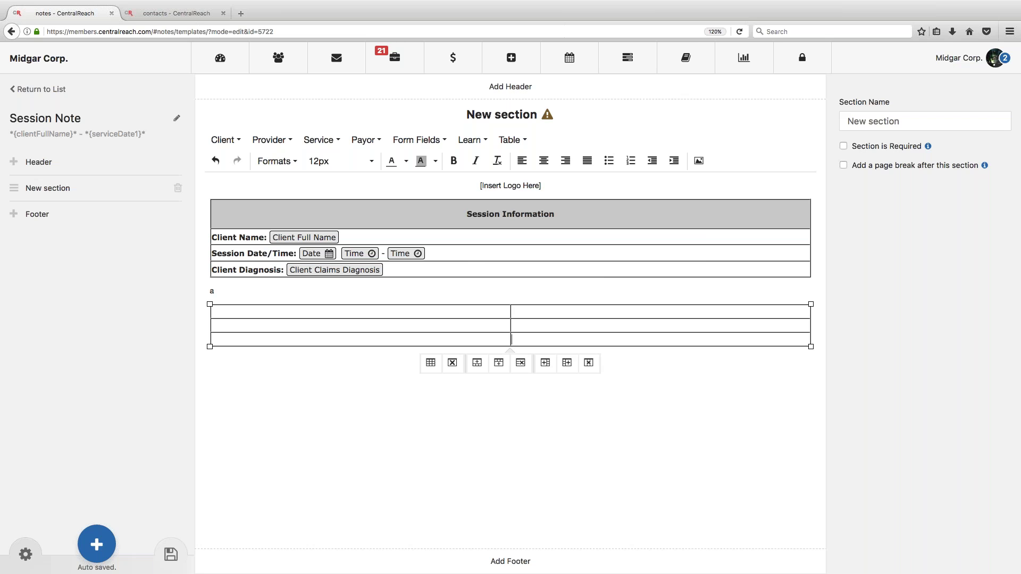
Step: Merge the new table's top row into one full-width cell
click(450, 312)
drag(449, 311, 546, 311)
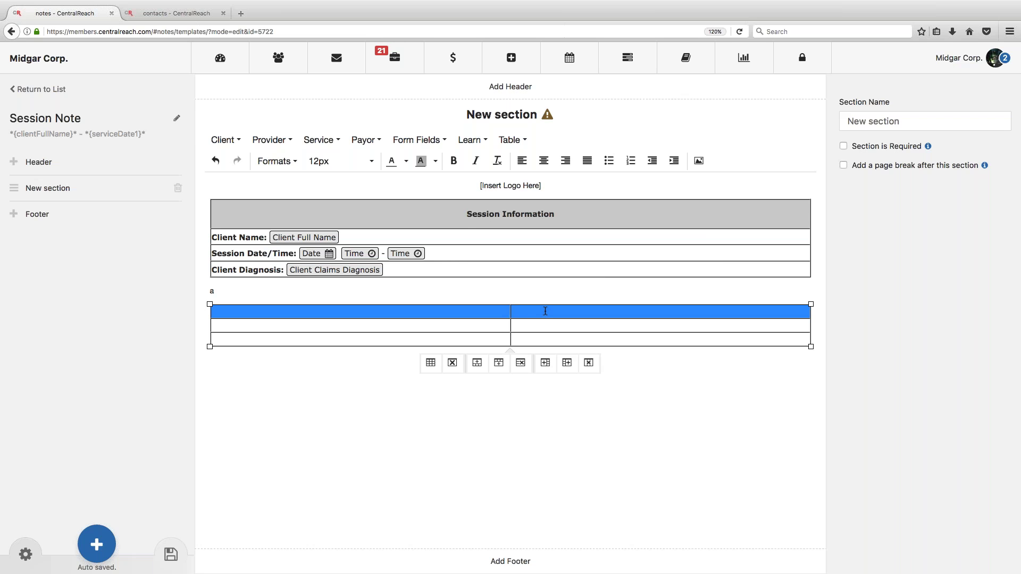
click(512, 139)
mouse_move(527, 229)
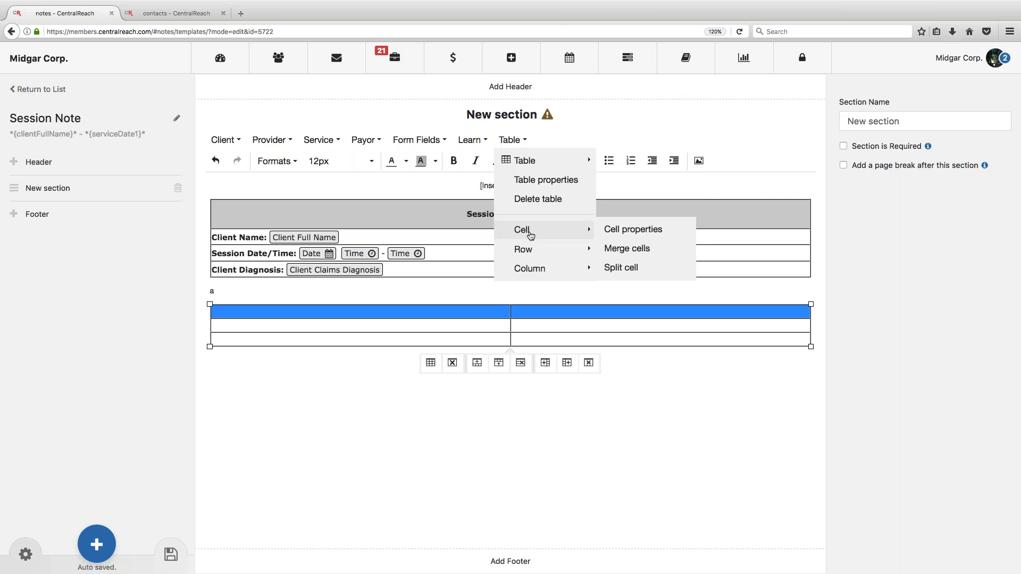
click(623, 250)
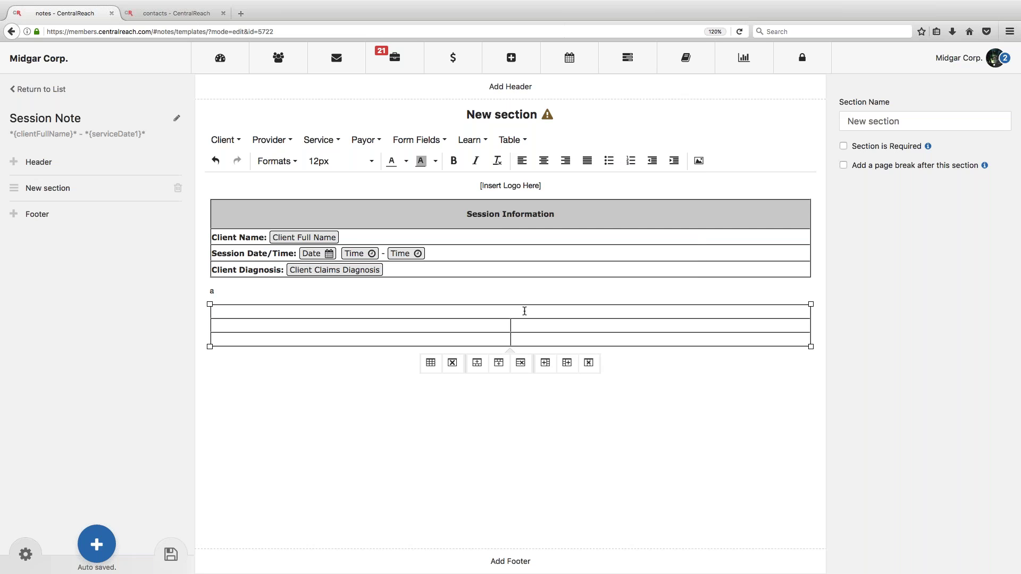
Step: Type 'Provider Information' in the merged row, bold and centred
text(Provider Information)
drag(338, 312, 210, 312)
drag(286, 312, 211, 314)
key(ctrl+b)
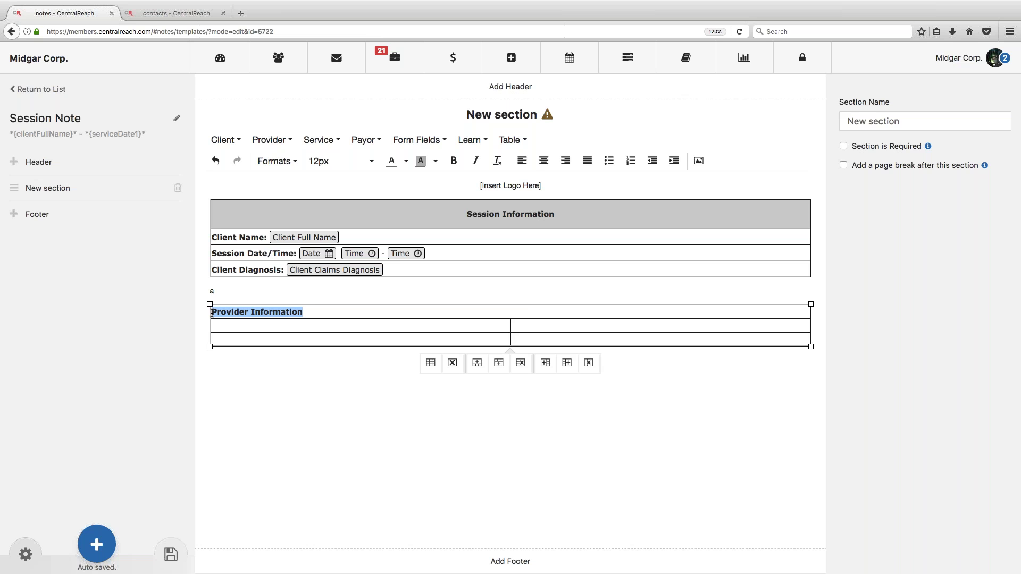
click(544, 161)
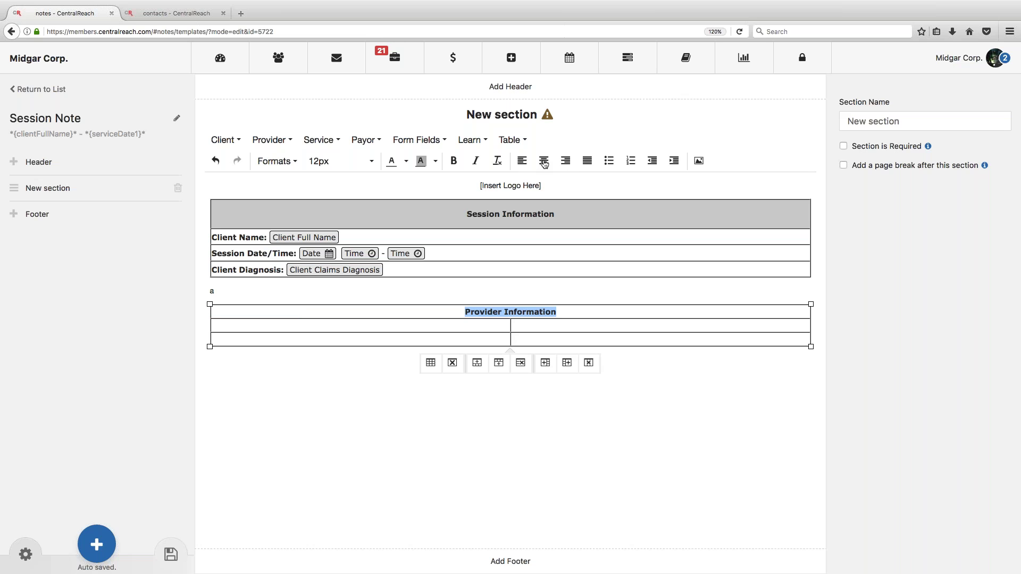
click(593, 310)
key(Return)
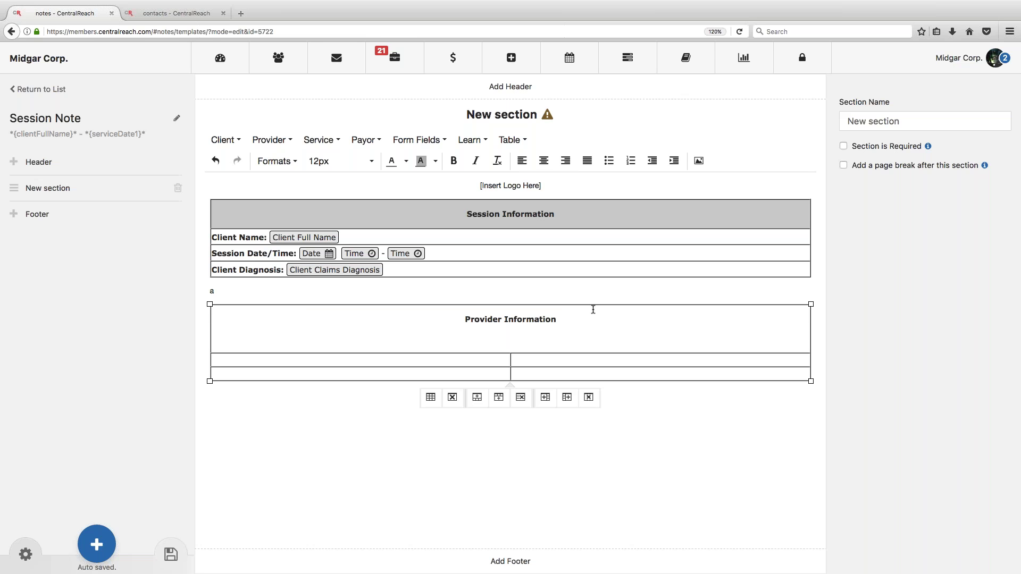
key(BackSpace)
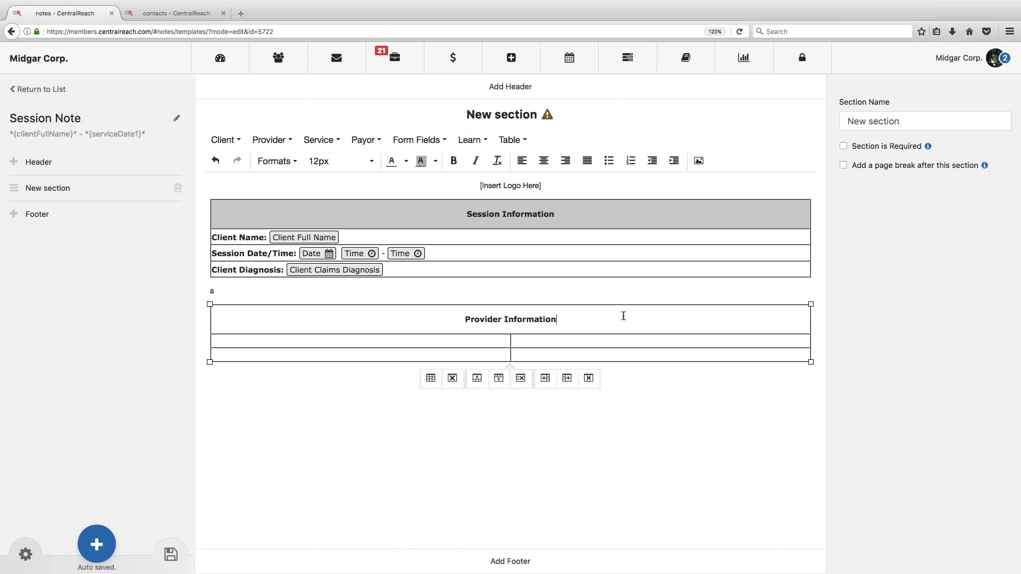
Step: Copy the #d1d1d1 background value from the Session Information cell's properties
drag(572, 216, 465, 208)
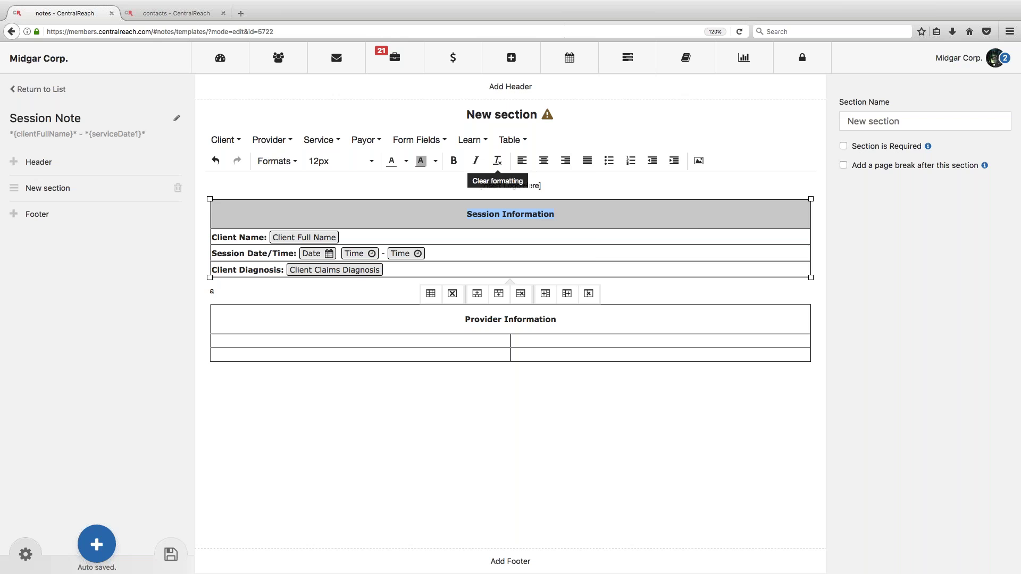
click(513, 139)
mouse_move(532, 229)
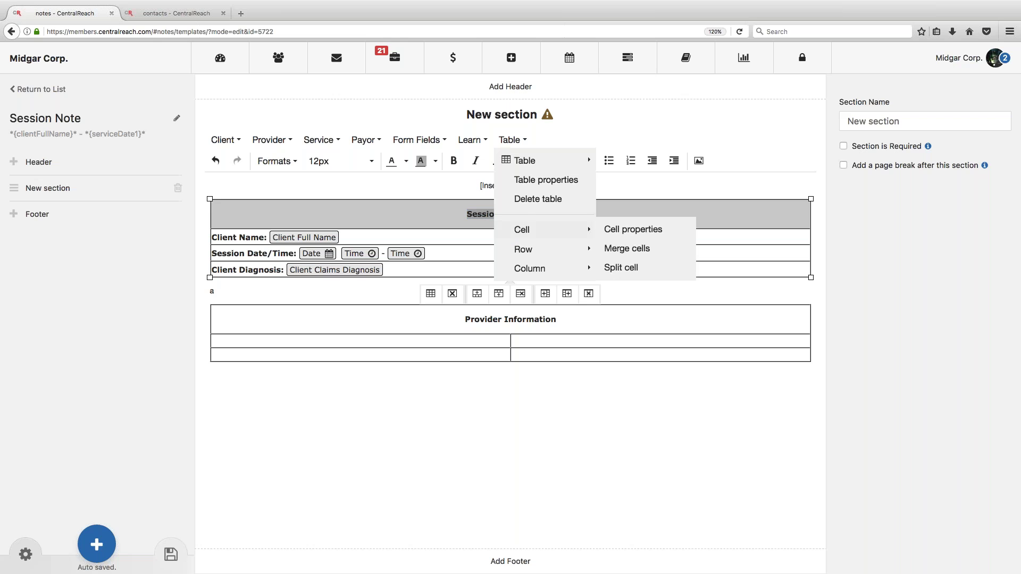
click(624, 230)
click(450, 258)
drag(592, 338, 543, 338)
key(super+c)
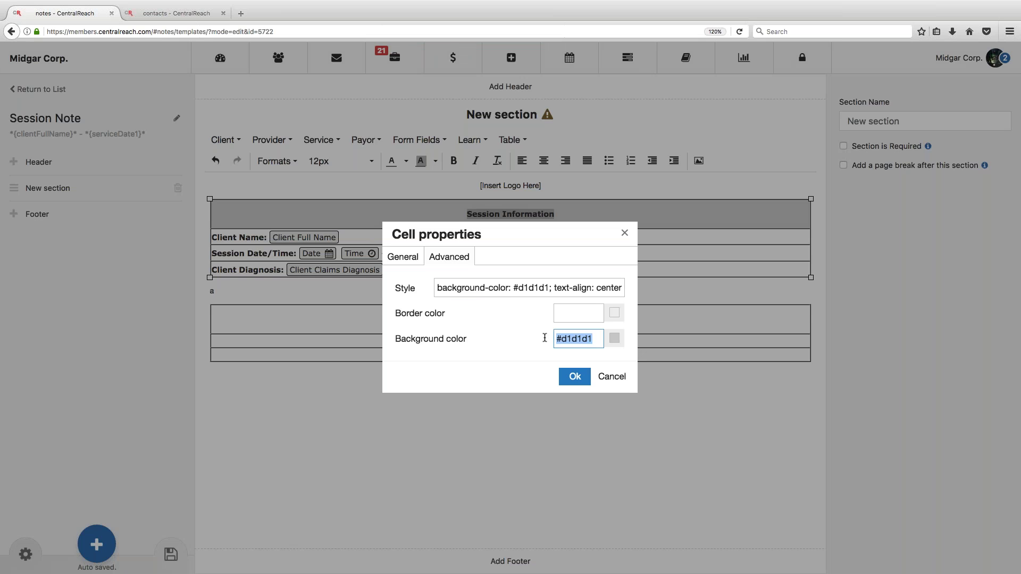
click(575, 376)
Step: Paste #d1d1d1 as the Provider Information cell's background colour
click(556, 319)
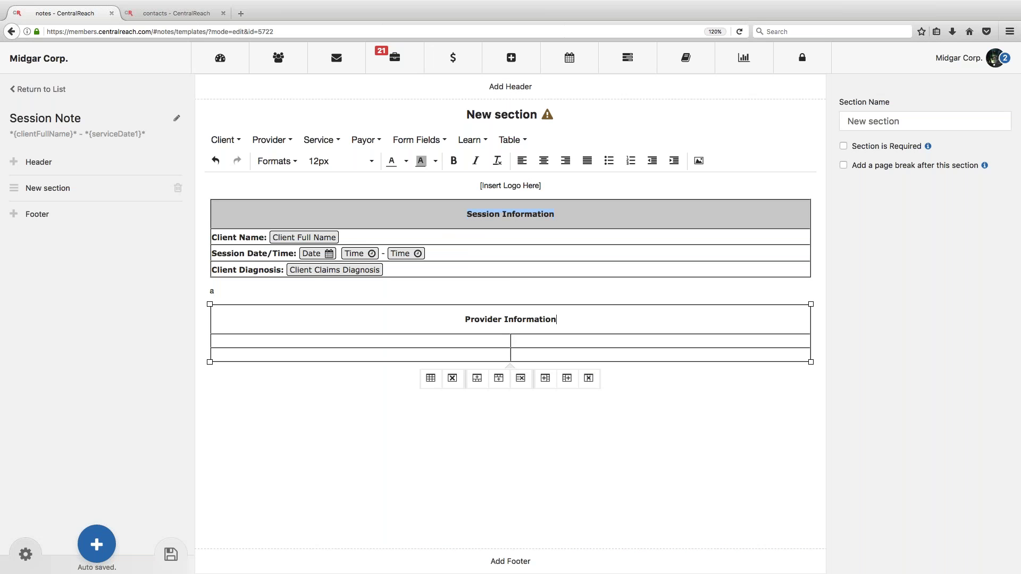
click(510, 139)
mouse_move(541, 230)
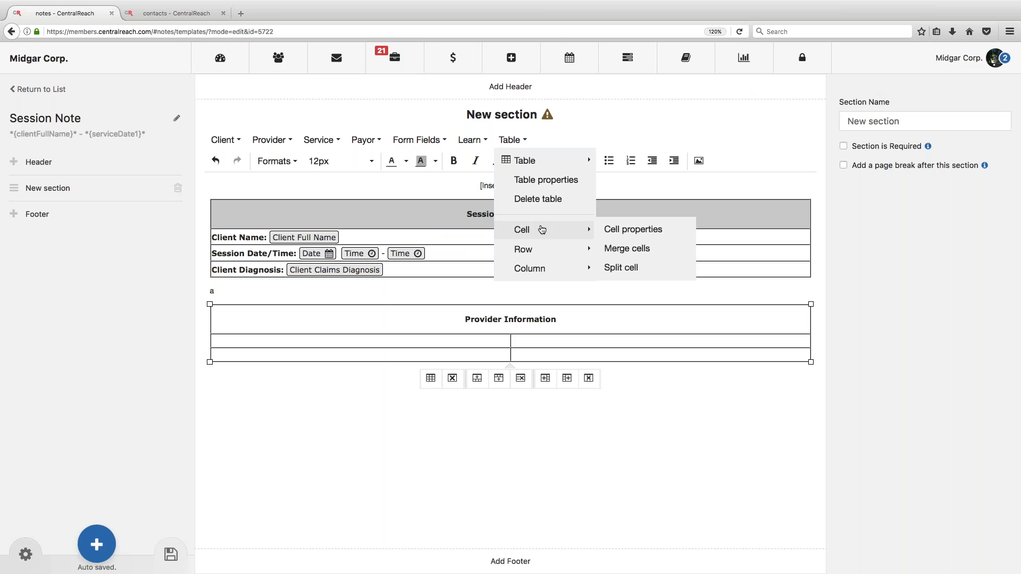
click(633, 229)
click(458, 259)
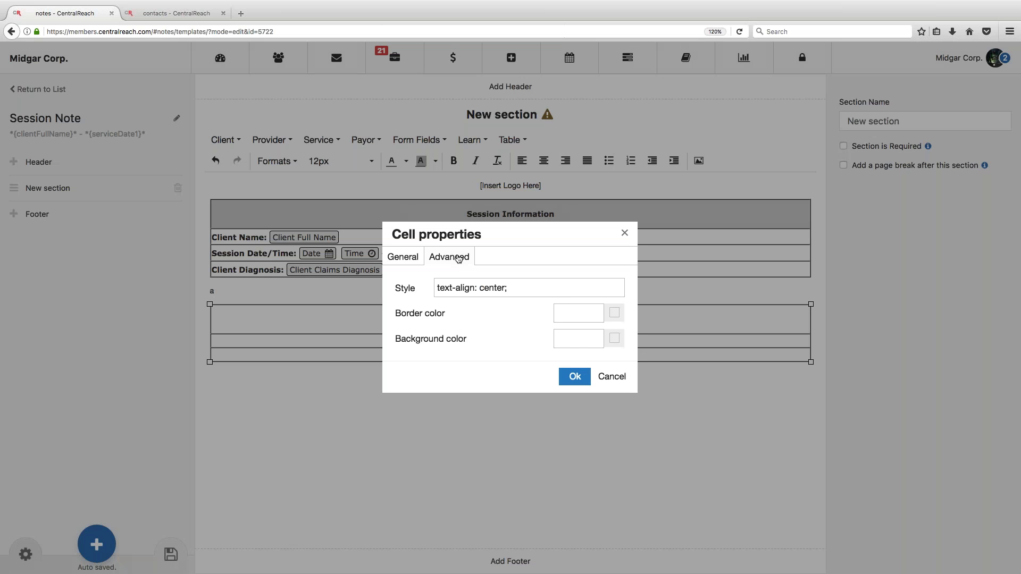
click(579, 339)
key(super+v)
click(575, 376)
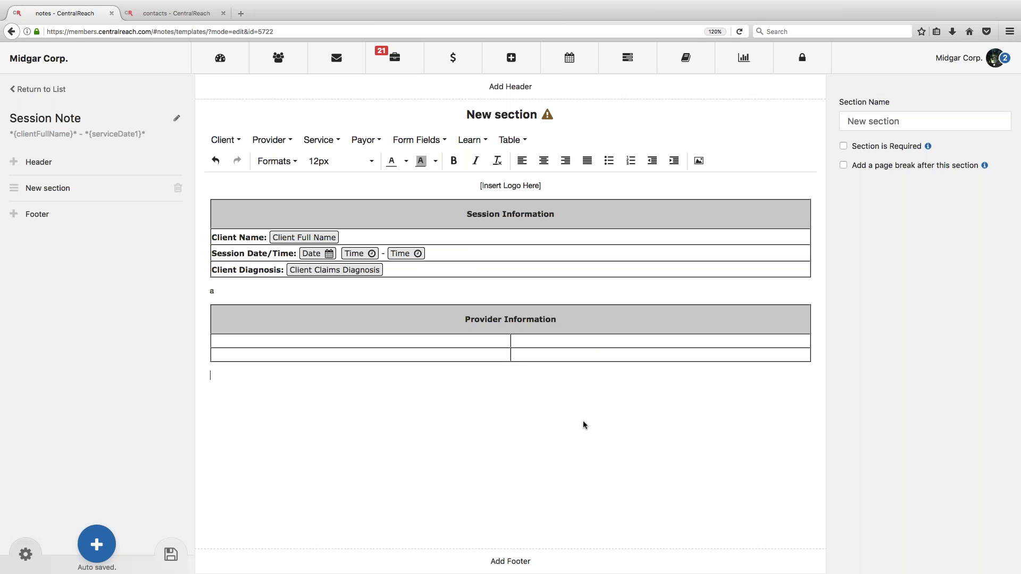
Step: Fill row two with 'Organization Name: CentralReach' on the left and 'Clinician:' on the right
click(213, 341)
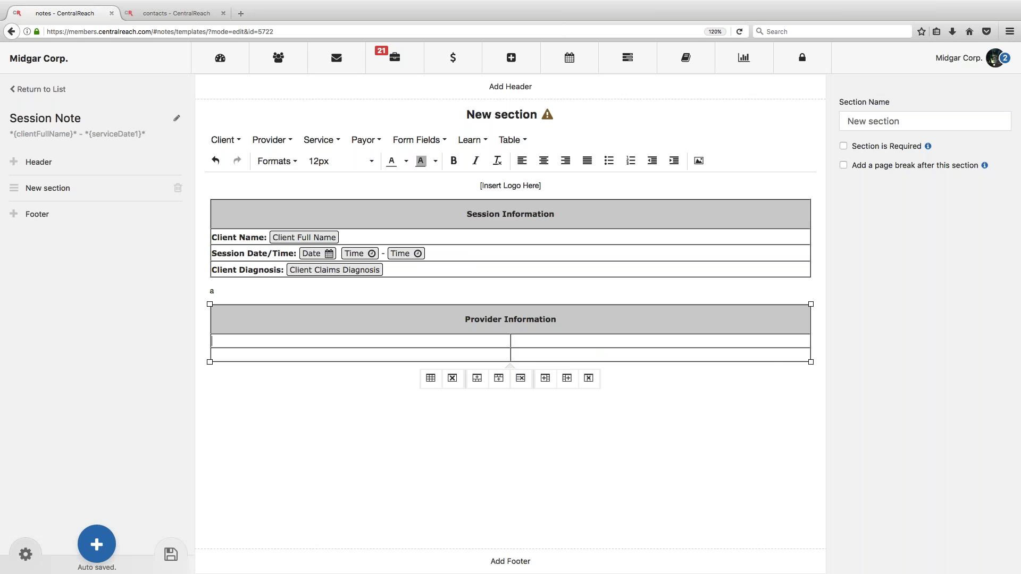
text(Organization Name:)
text(Centra)
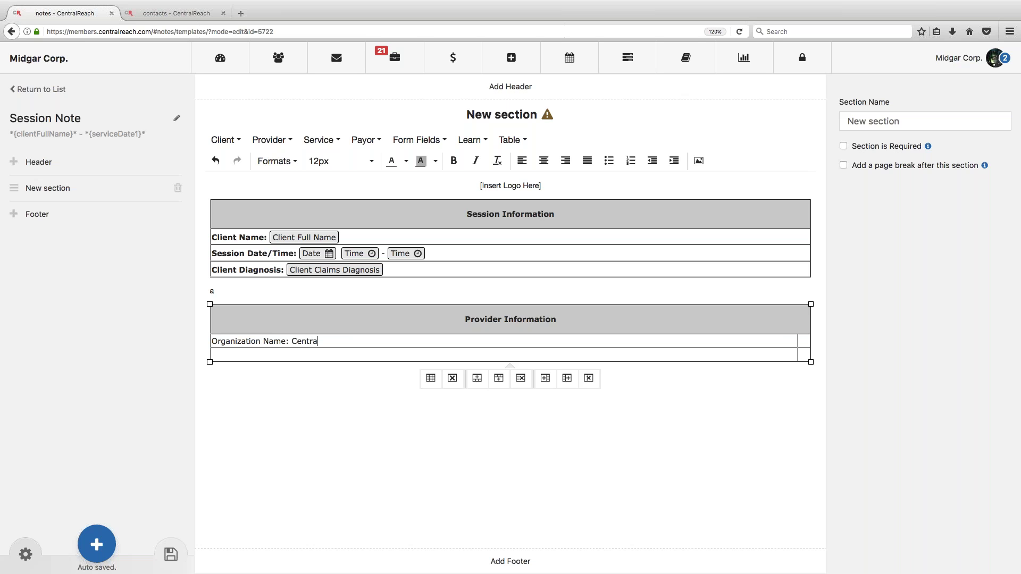
text(lReach)
key(Tab)
text(Clinician:)
Step: After 'Clinician:', insert the provider's full name and credentials fields separated by a comma
click(279, 141)
mouse_move(282, 161)
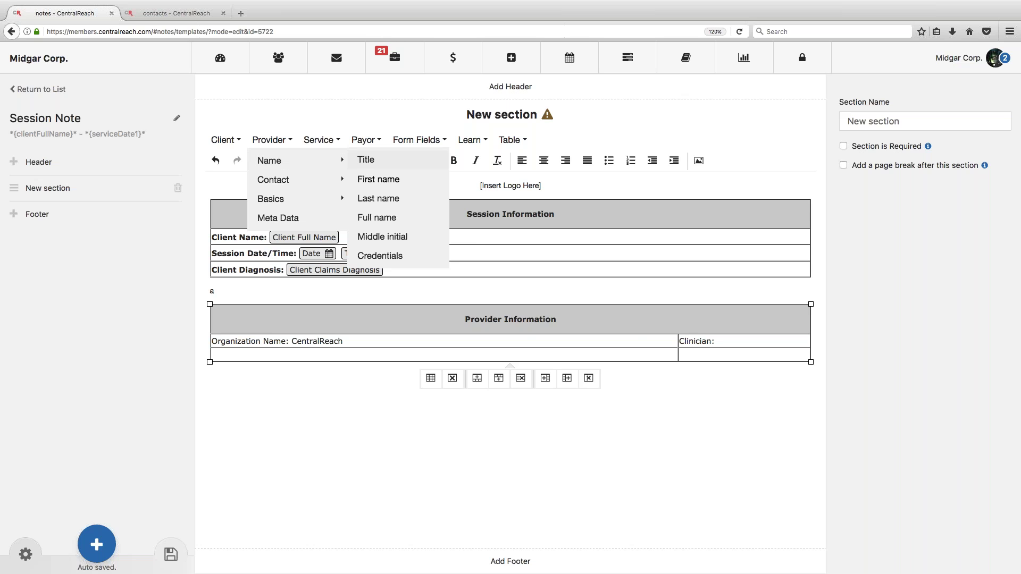
click(387, 222)
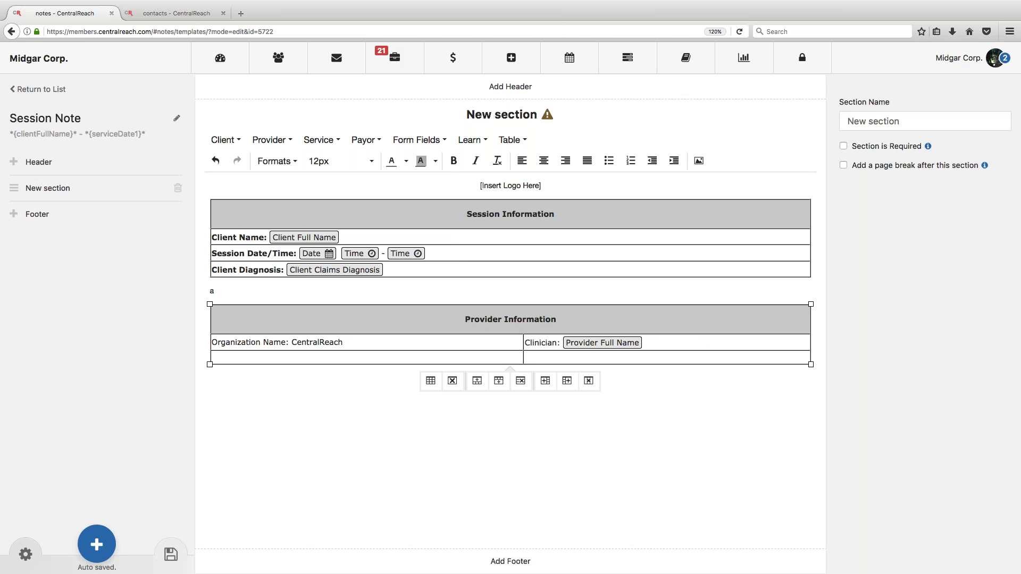
text(,)
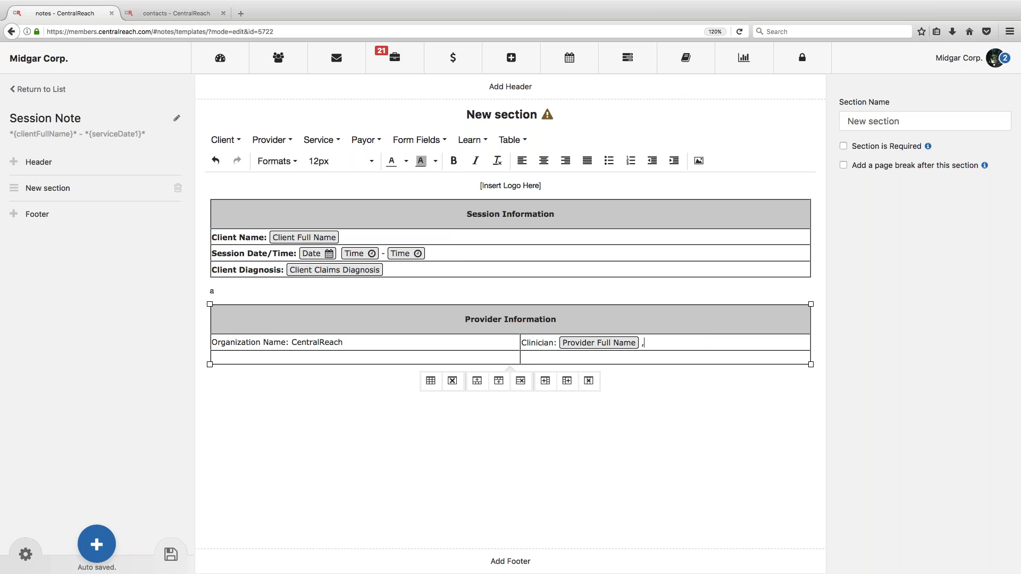
click(223, 140)
mouse_move(254, 158)
mouse_move(269, 140)
click(382, 254)
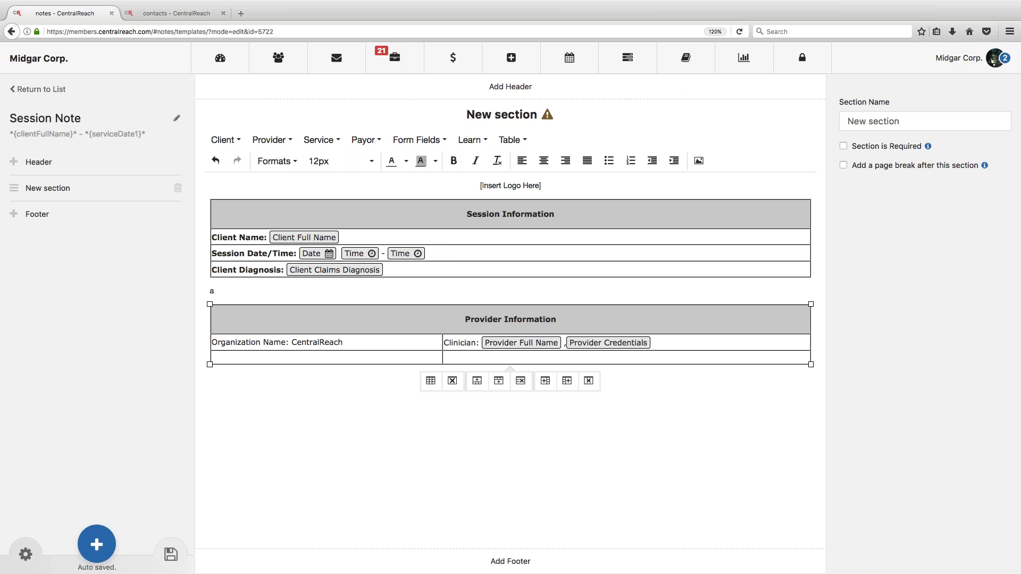
Step: Add an 'NPI:' label followed by the Provider NPI Number field
text(NPI:)
click(272, 140)
mouse_move(285, 203)
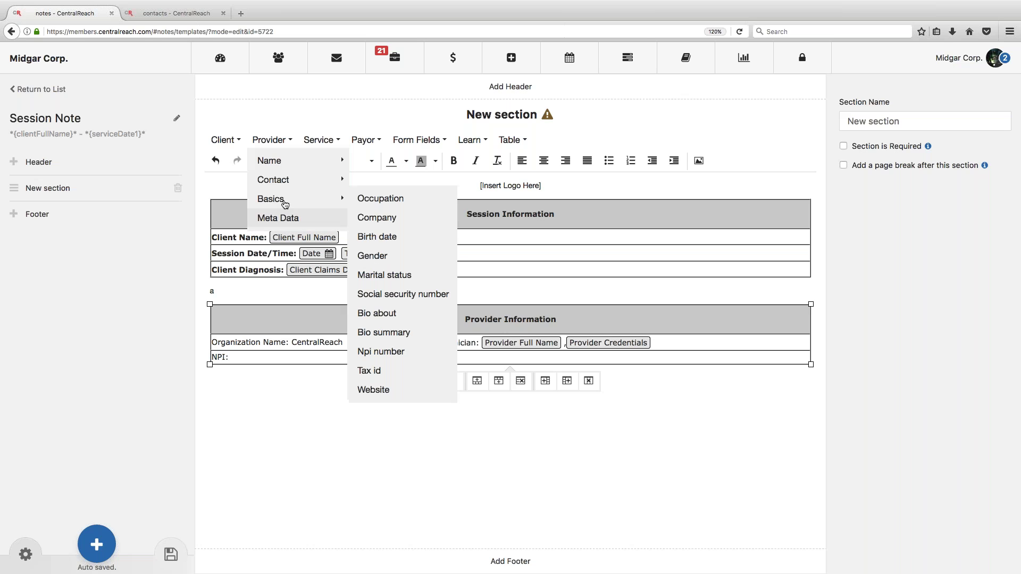
click(396, 354)
Step: Bold the Organization Name, Clinician and NPI labels and remove the stray 'a' above the table
mouse_move(211, 342)
mouse_down()
mouse_move(290, 342)
mouse_move(211, 343)
mouse_up()
click(261, 342)
key(ctrl+b)
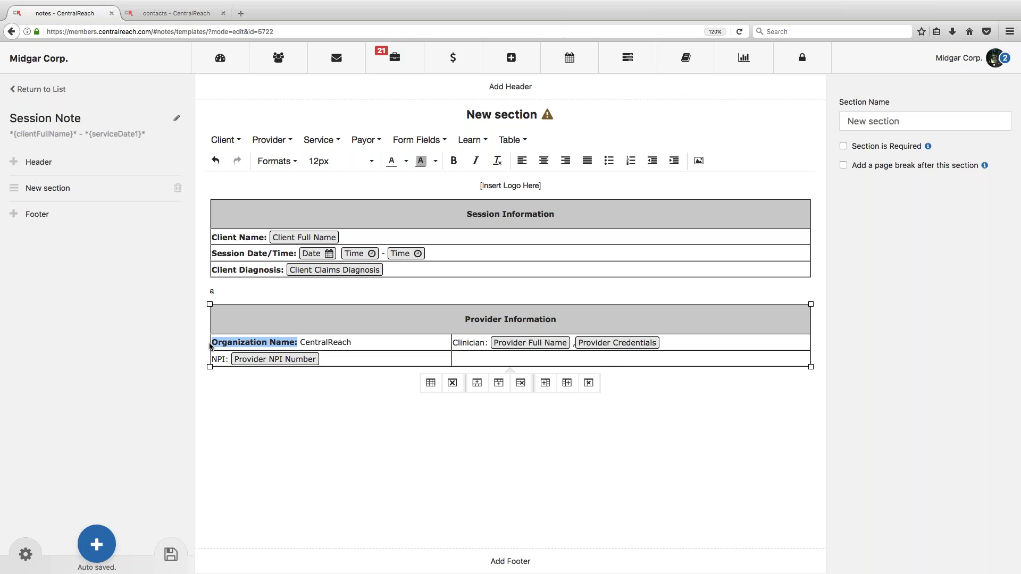
click(222, 291)
key(BackSpace)
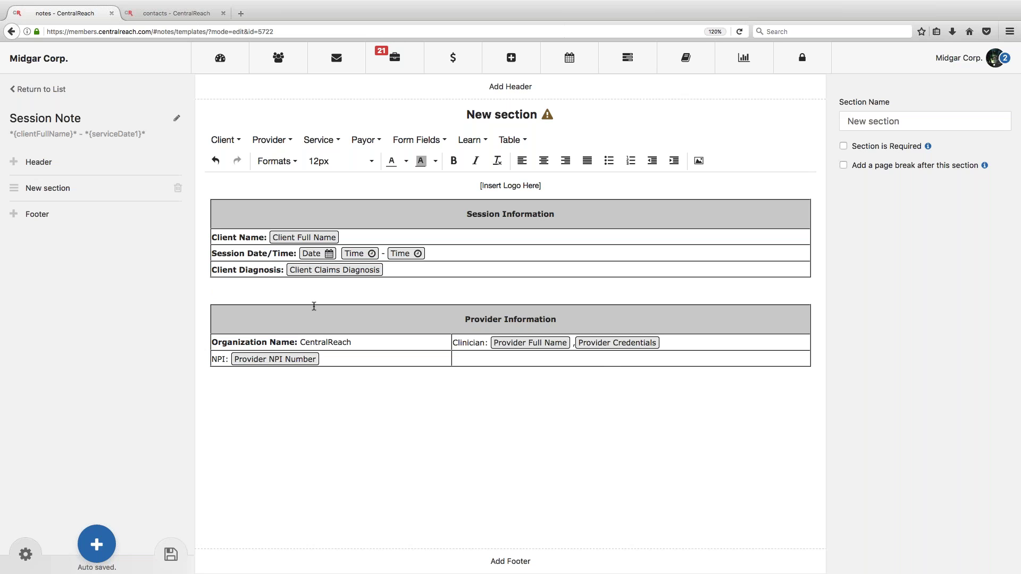
drag(488, 344, 453, 344)
key(super+b)
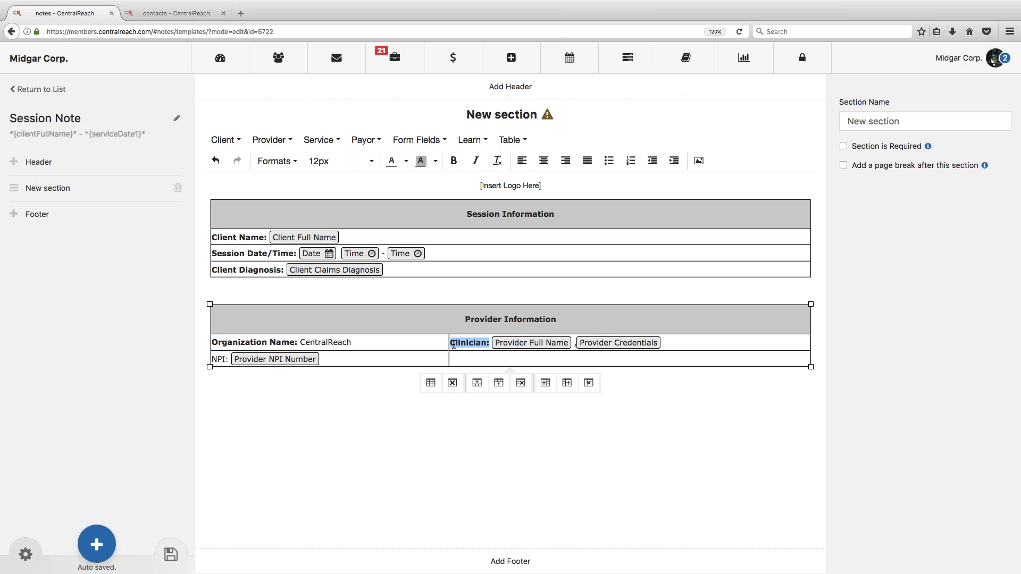
drag(229, 359, 213, 358)
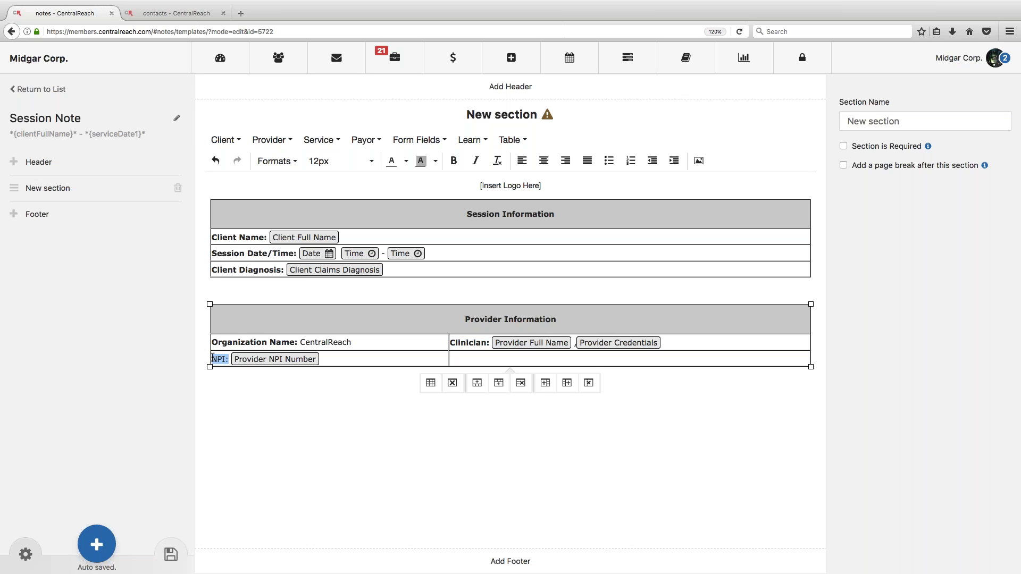
key(super+b)
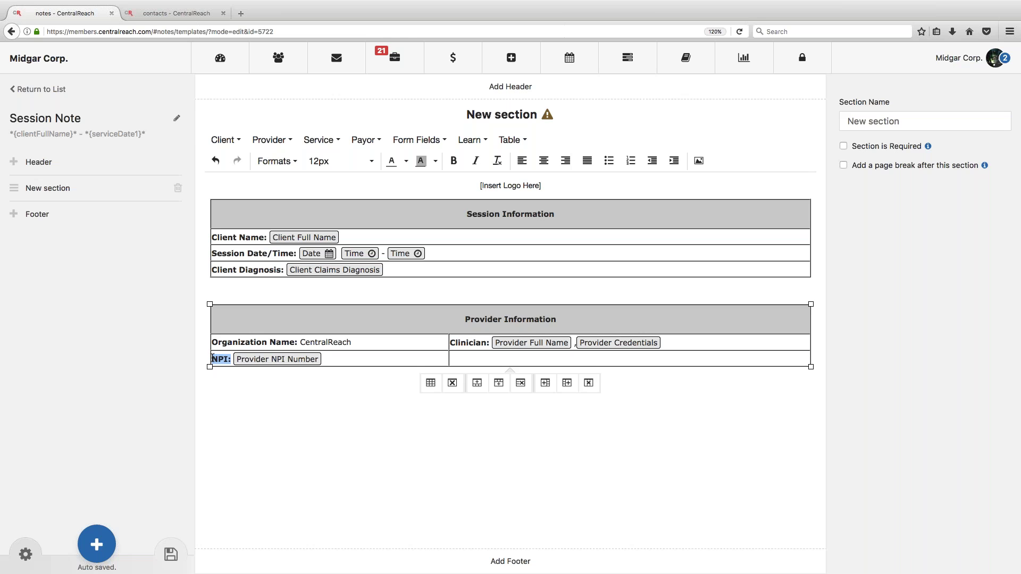
click(210, 380)
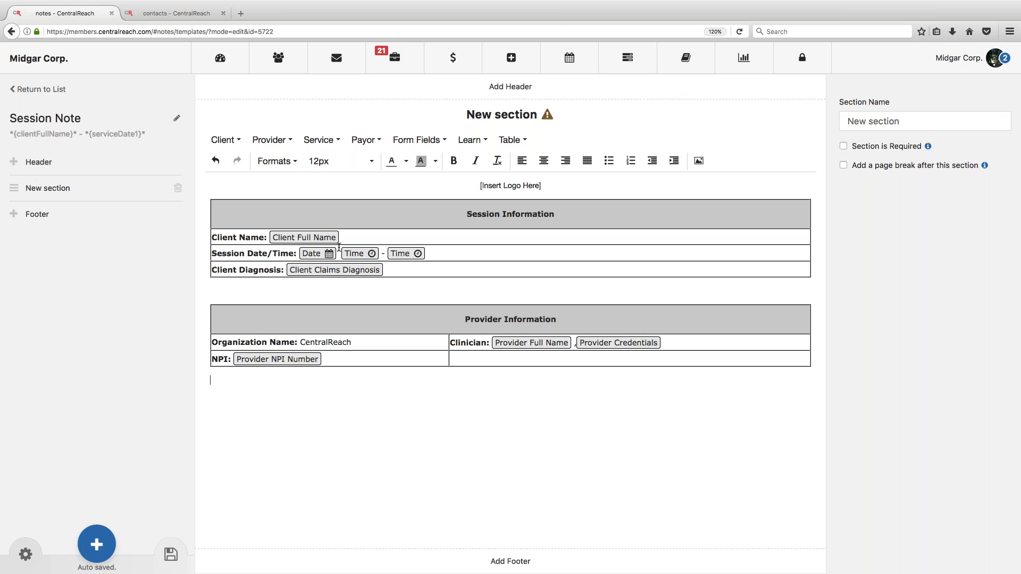
text(a)
Step: Insert a three-column, nine-row table and merge its first row into one cell
click(511, 140)
mouse_move(523, 158)
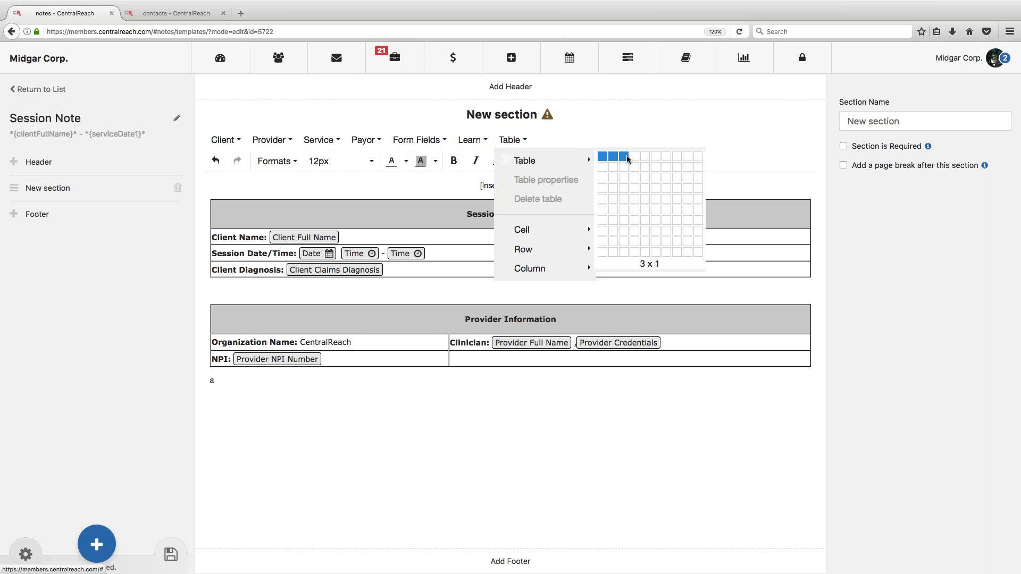
click(626, 242)
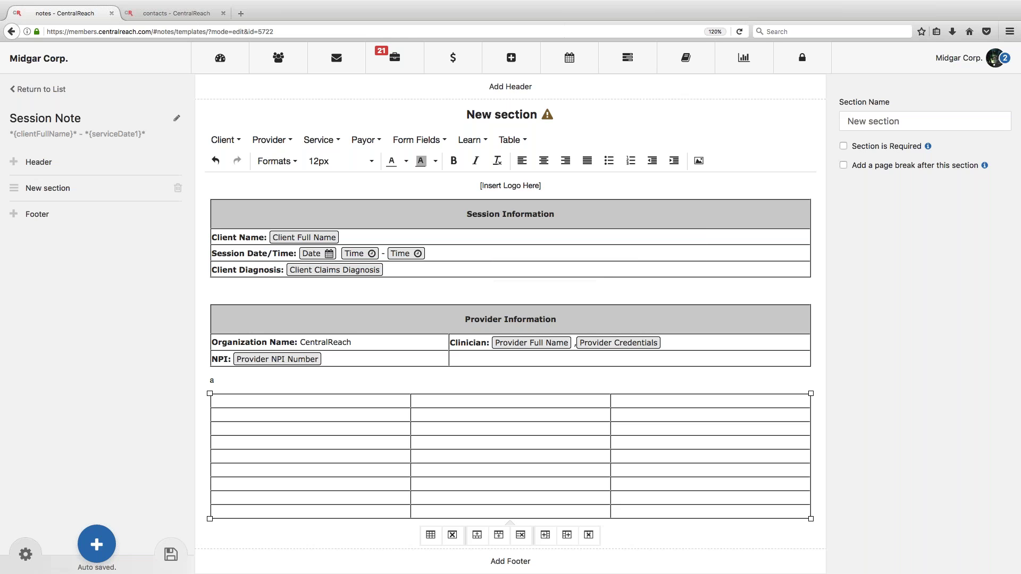
click(389, 403)
drag(389, 403, 635, 402)
click(511, 139)
mouse_move(589, 230)
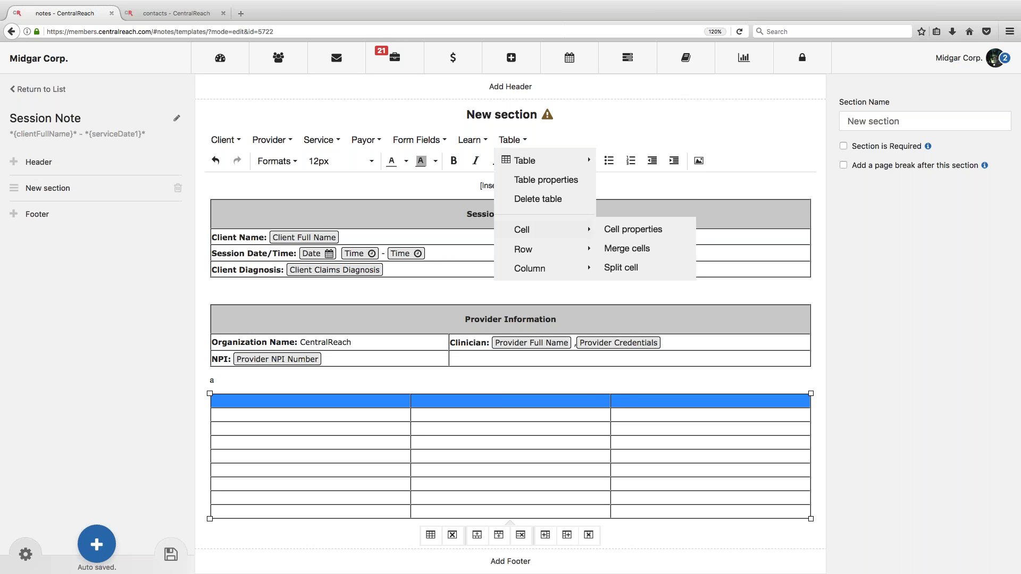
click(628, 249)
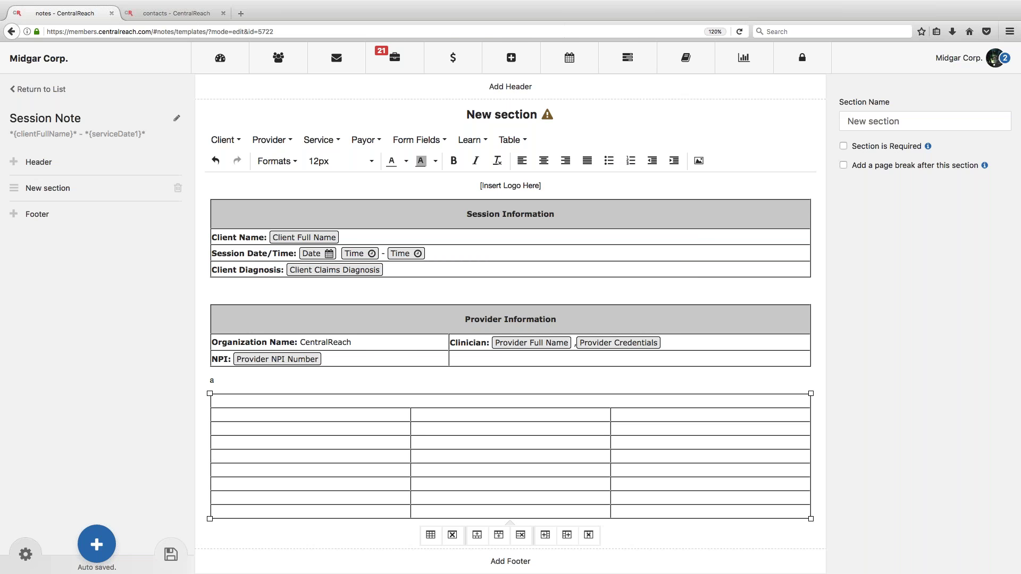
Step: Type the heading 'Procedures Used' in the merged row, centred and bold
text(Procedures Used)
drag(298, 400, 207, 400)
click(543, 161)
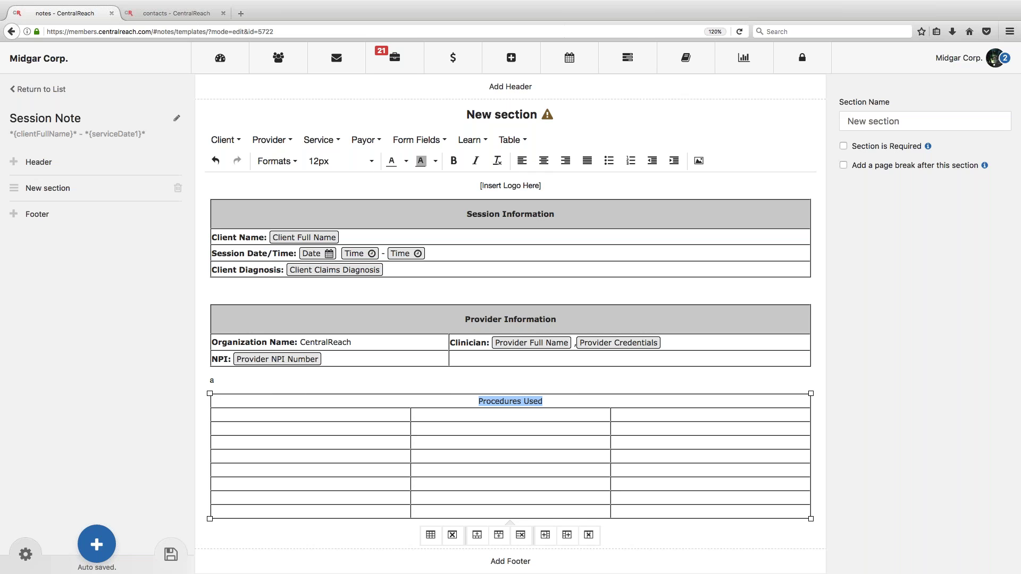
click(453, 164)
click(563, 399)
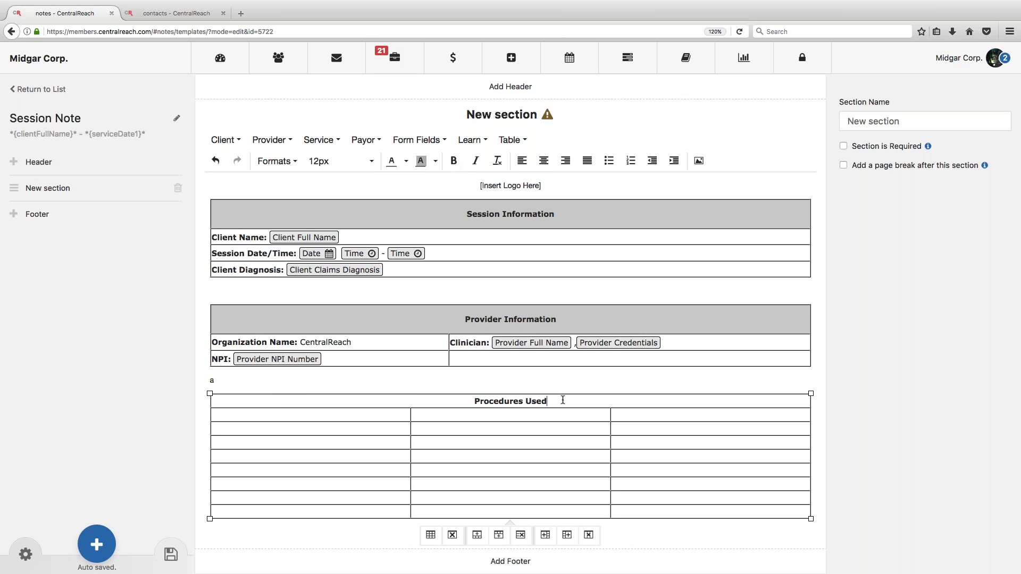
Step: Give the Procedures Used header row a grey background in Cell properties, Advanced
click(511, 140)
mouse_move(537, 234)
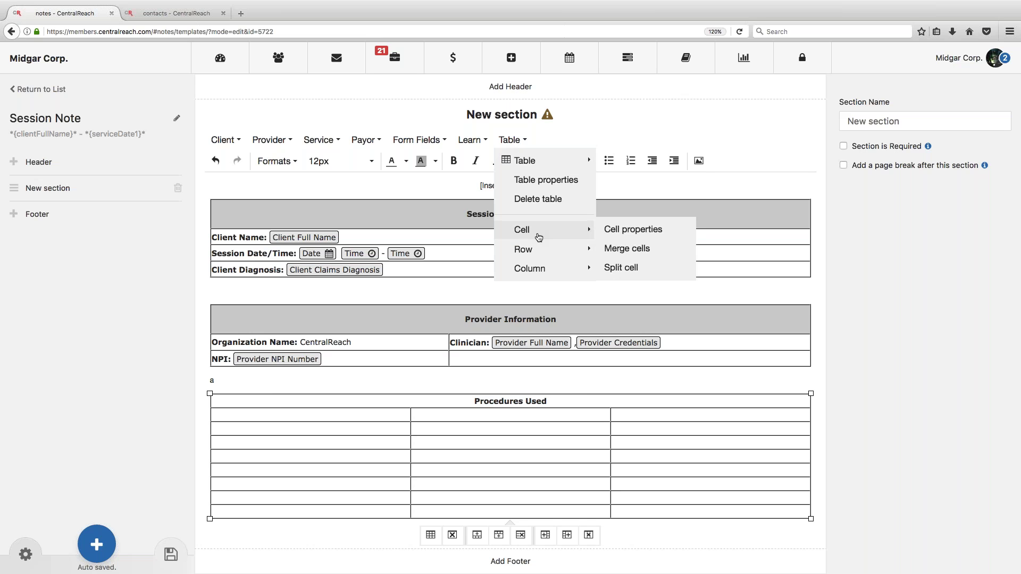
click(622, 229)
click(449, 257)
click(579, 339)
text(#cccccc)
click(574, 377)
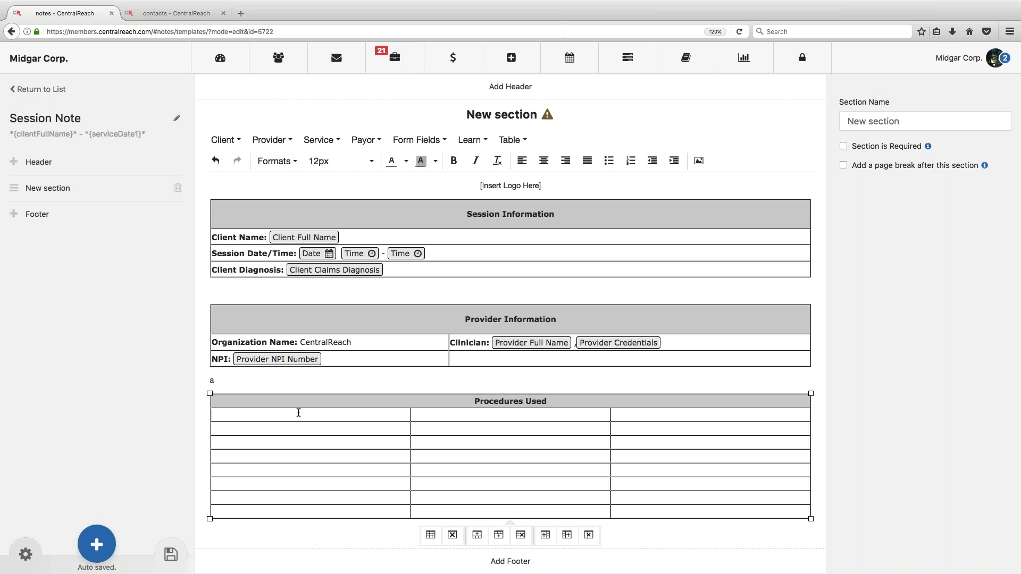
Step: Enter Skill Acquisition, Behavior Contract, Differential Reinforcement, Role Play, Token Board and Timer in the first two rows
text(Skil)
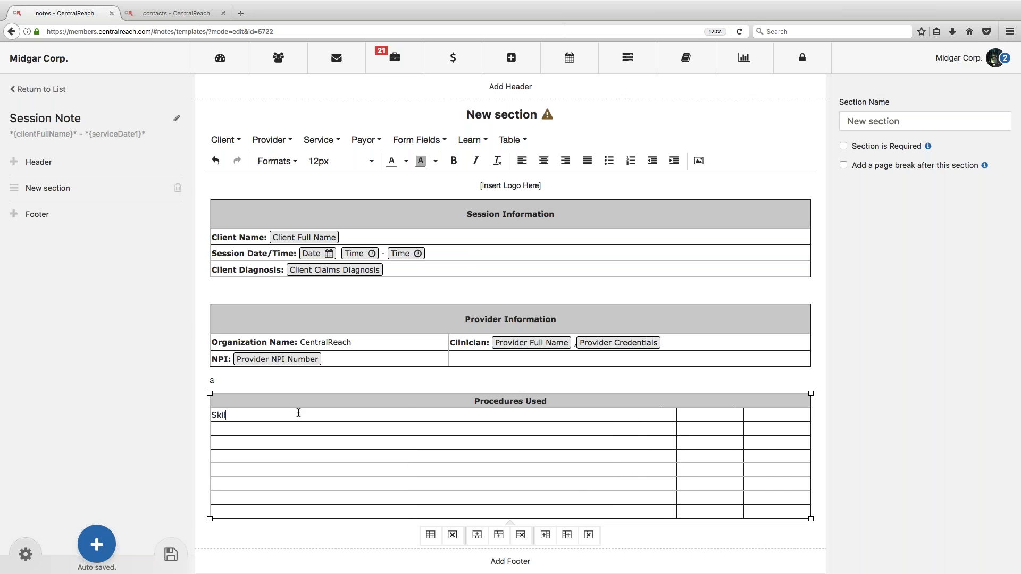
text(l Acquisition)
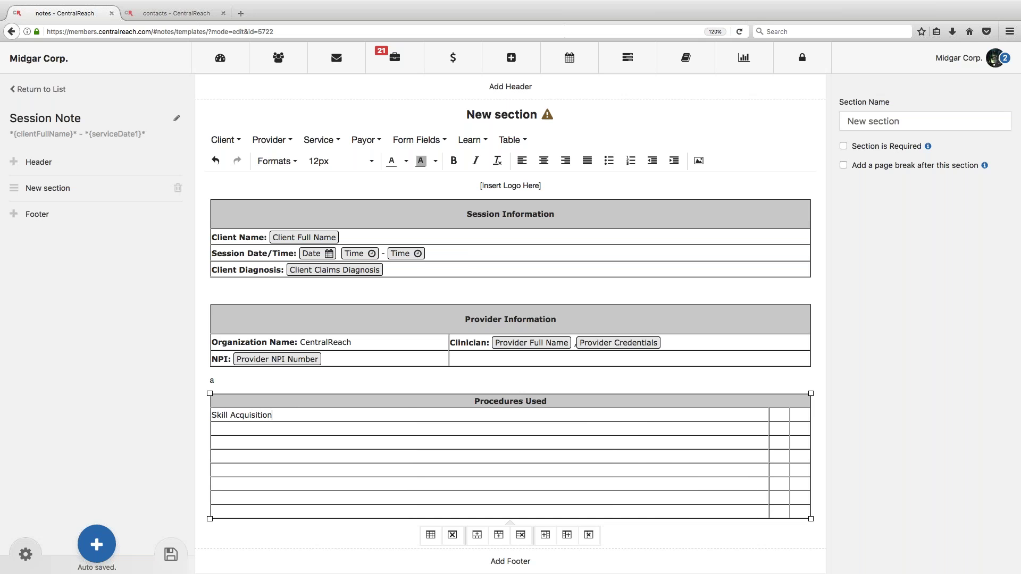
click(780, 415)
text(Be)
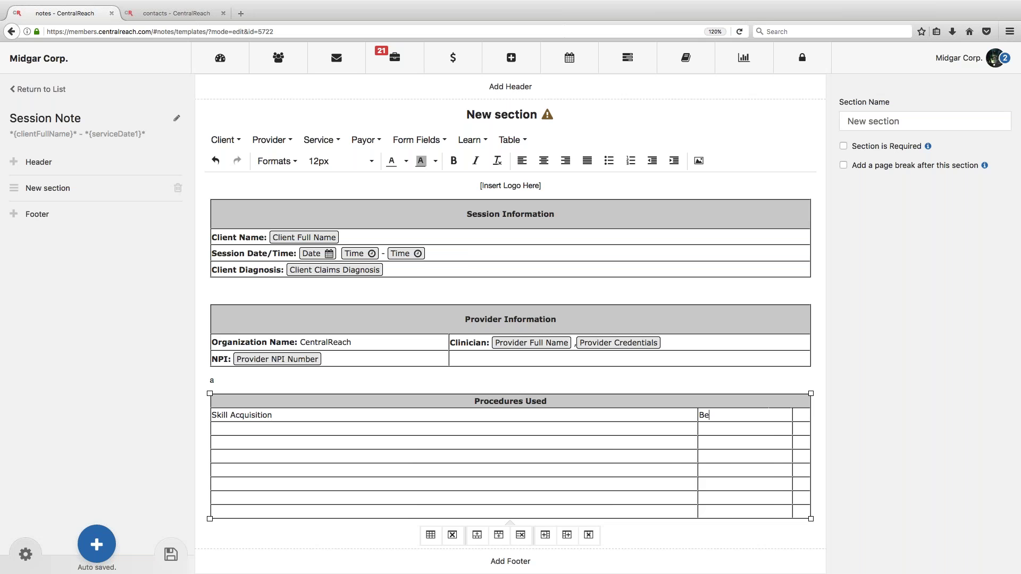
text(havior Contract)
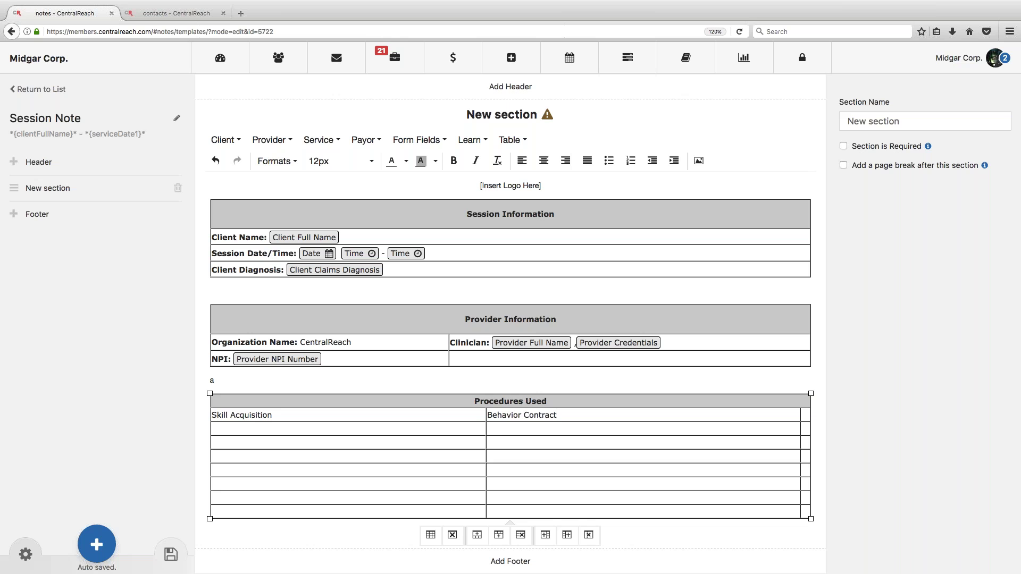
text(Di)
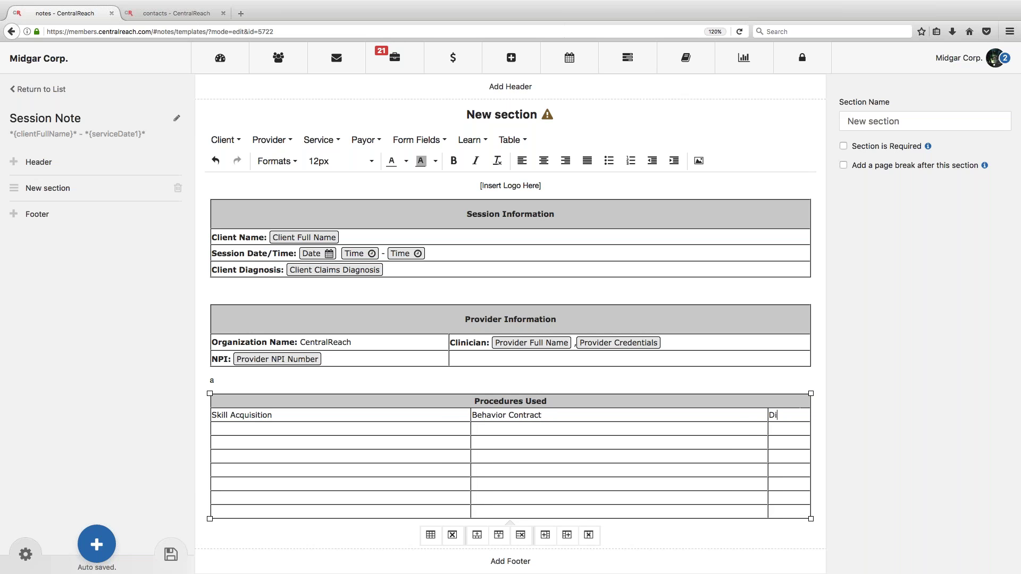
text(fferential Reinforcement)
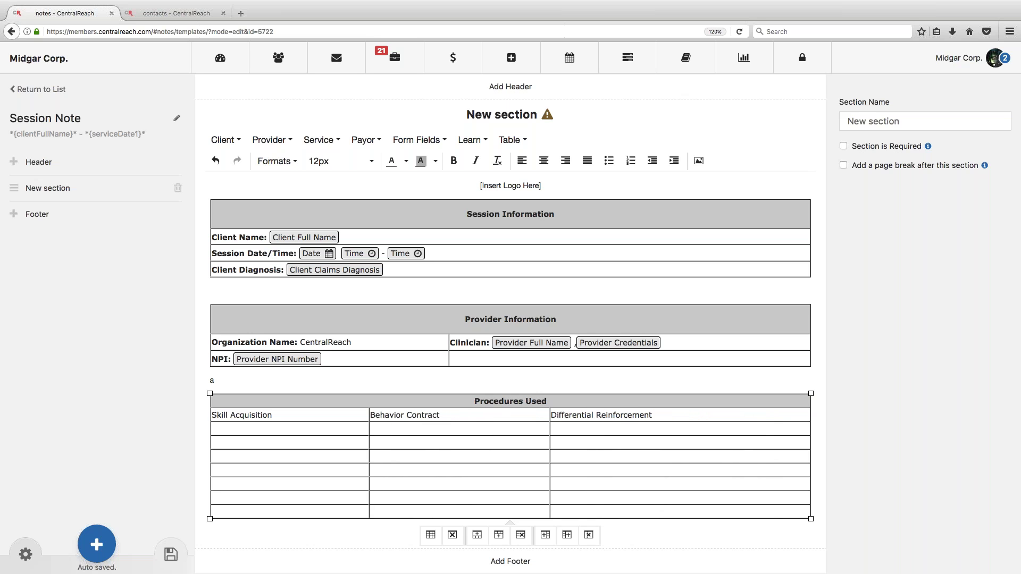
text(Role)
key(BackSpace)
key(BackSpace)
key(BackSpace)
key(BackSpace)
text(Role PlayToekn)
key(BackSpace)
key(BackSpace)
key(BackSpace)
text(ken Board)
click(577, 431)
text(Timer)
Step: Fill the third row with NET, Errorless Learning and Self Managment
click(310, 443)
text(NET)
click(385, 443)
text(Errorless Learning)
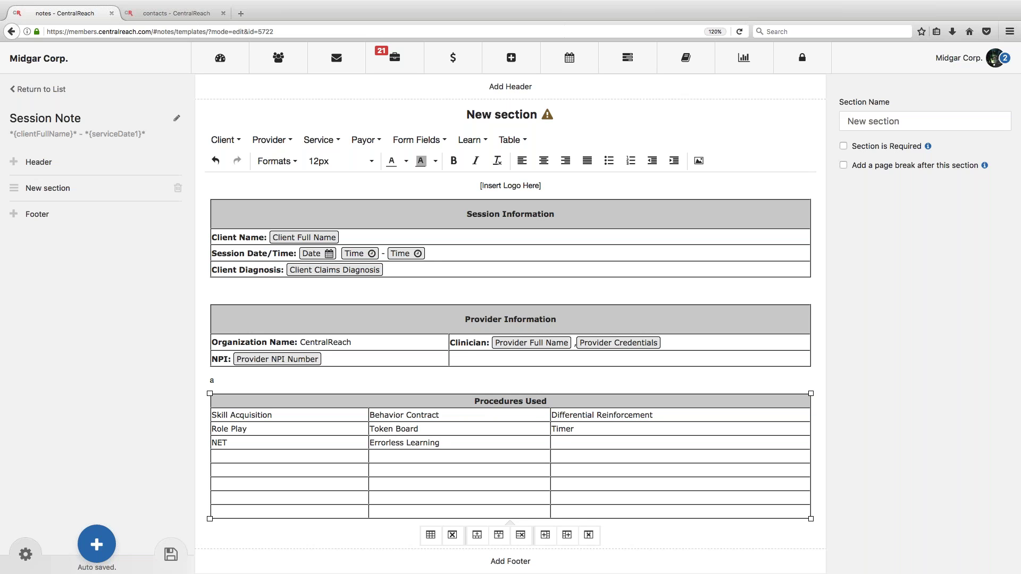
click(568, 443)
text(Self Managment)
Step: Select the five empty bottom rows of the Procedures Used table and delete them
drag(392, 483, 597, 504)
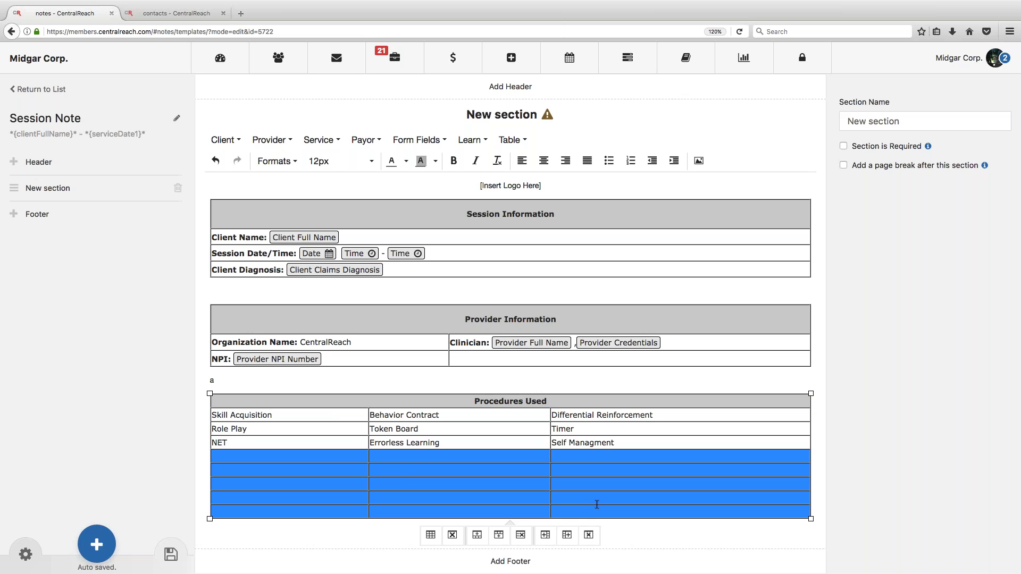
click(512, 139)
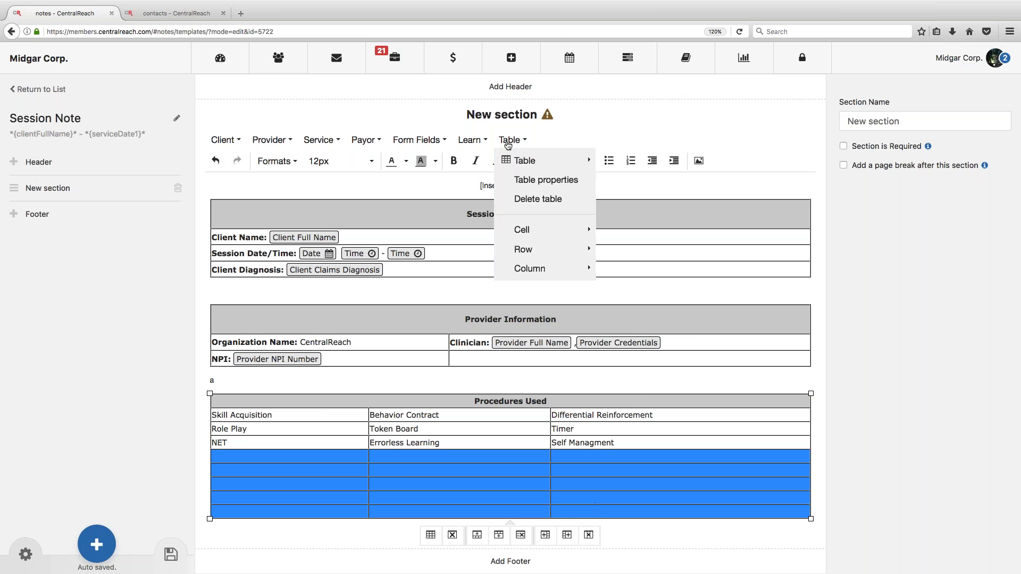
mouse_move(530, 268)
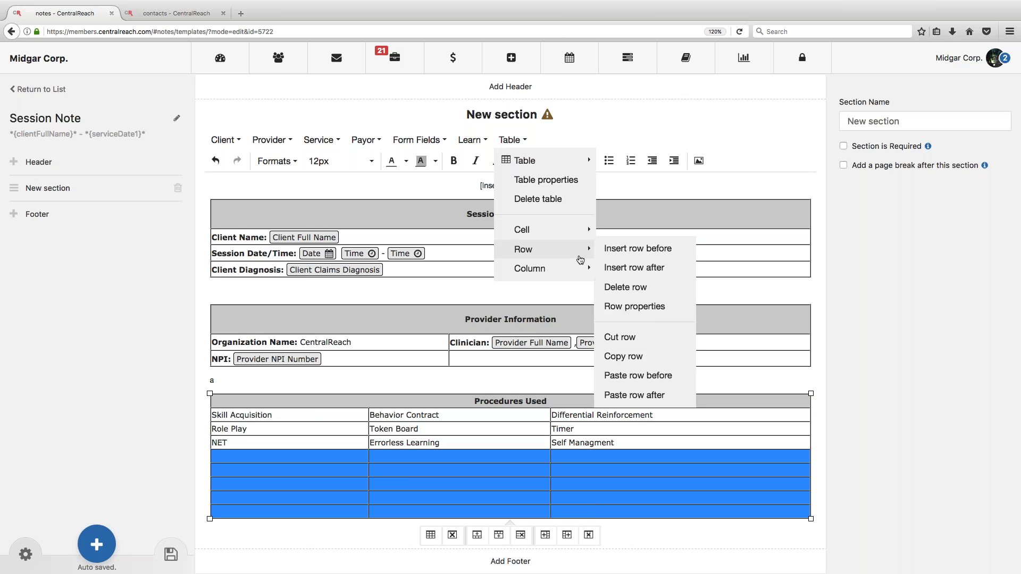
mouse_move(542, 250)
click(629, 288)
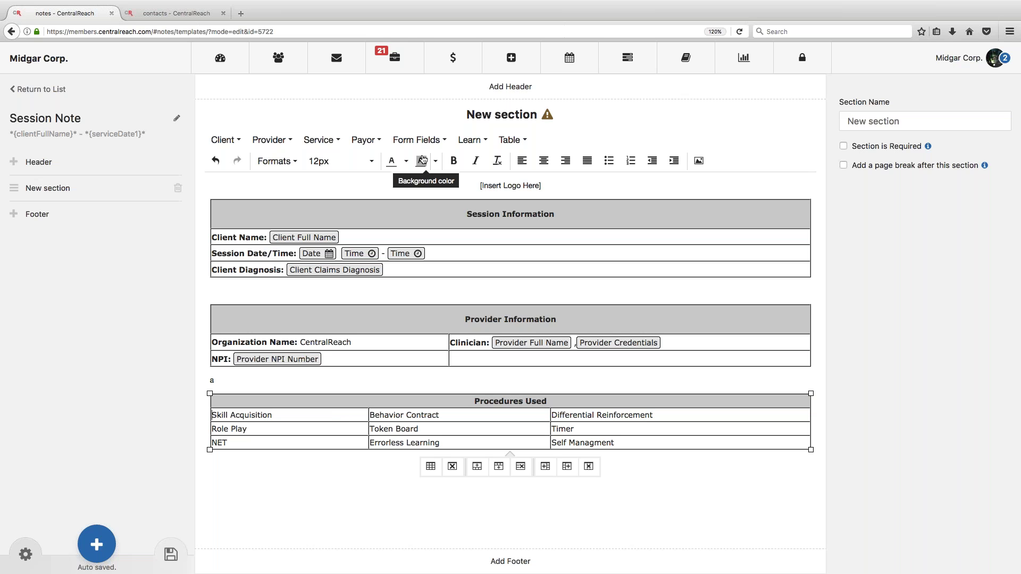
Step: Add checkboxes before Skill Acquisition, Role Play and NET in the first column
click(416, 139)
click(414, 162)
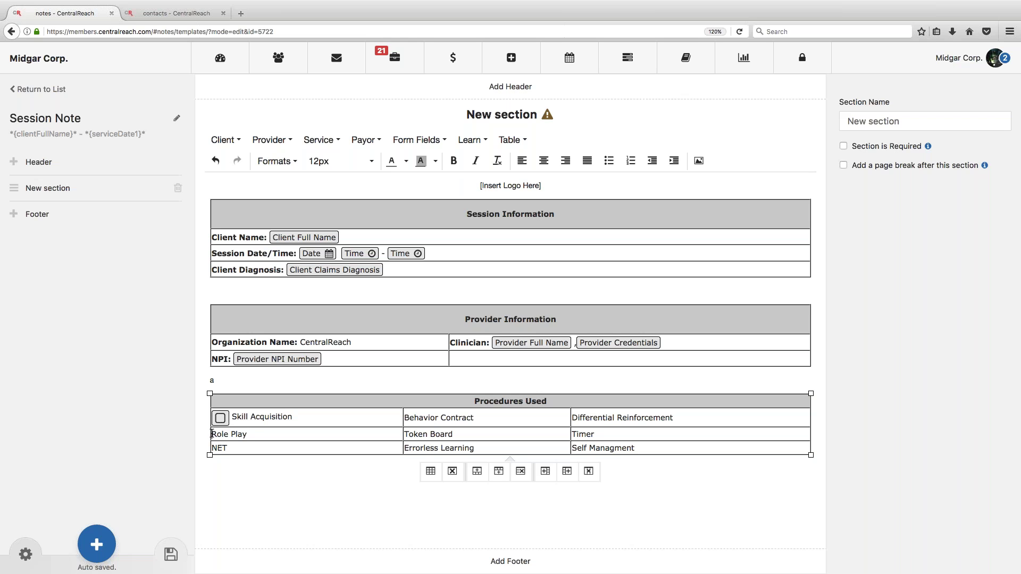
click(211, 434)
click(418, 140)
click(417, 161)
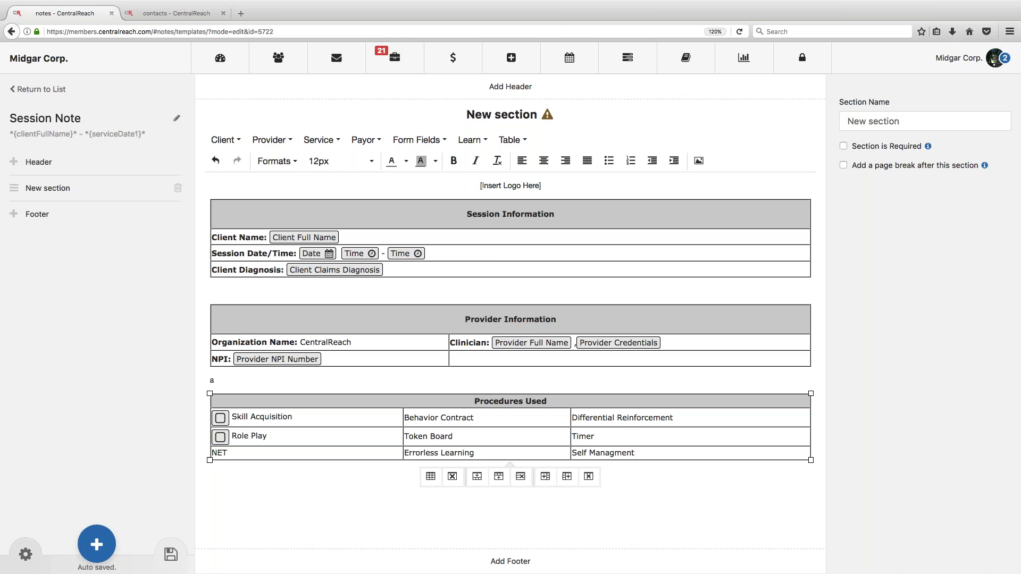
click(212, 452)
click(418, 140)
click(418, 160)
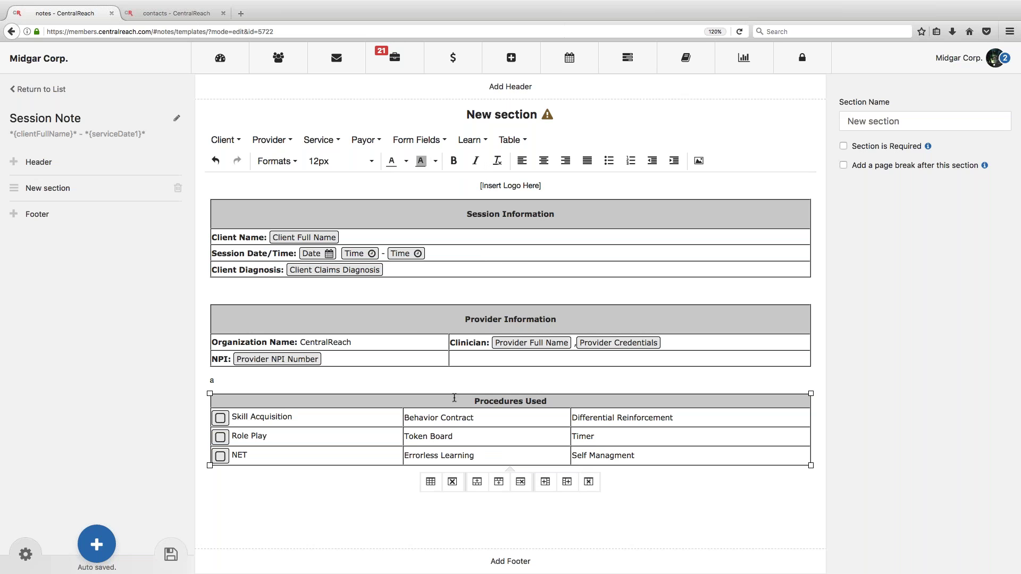
Step: Add checkboxes before Behavior Contract, Token Board and Errorless Learning in the second column
click(406, 416)
click(418, 139)
click(418, 160)
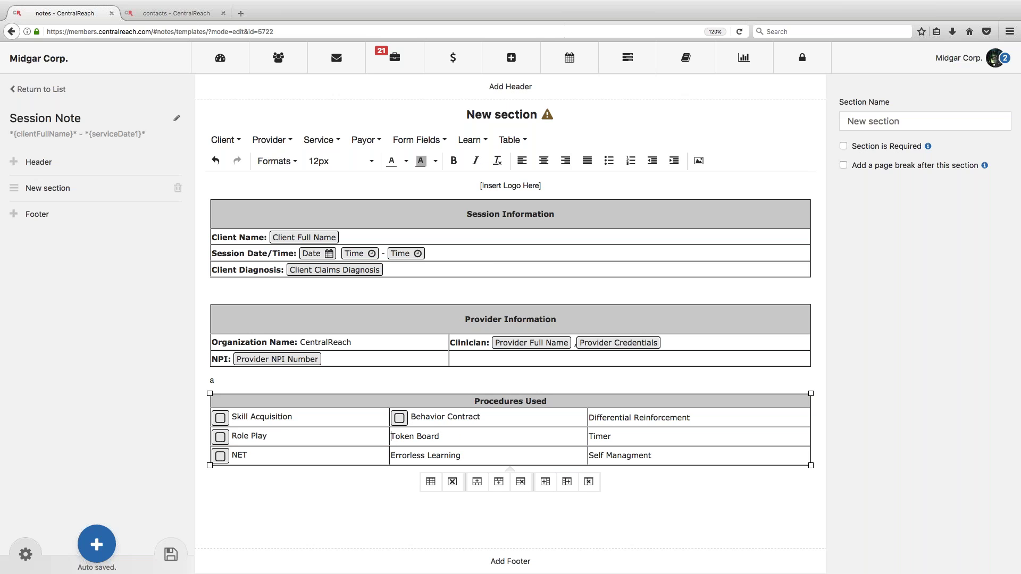
click(418, 140)
click(418, 160)
click(390, 456)
click(418, 140)
click(416, 159)
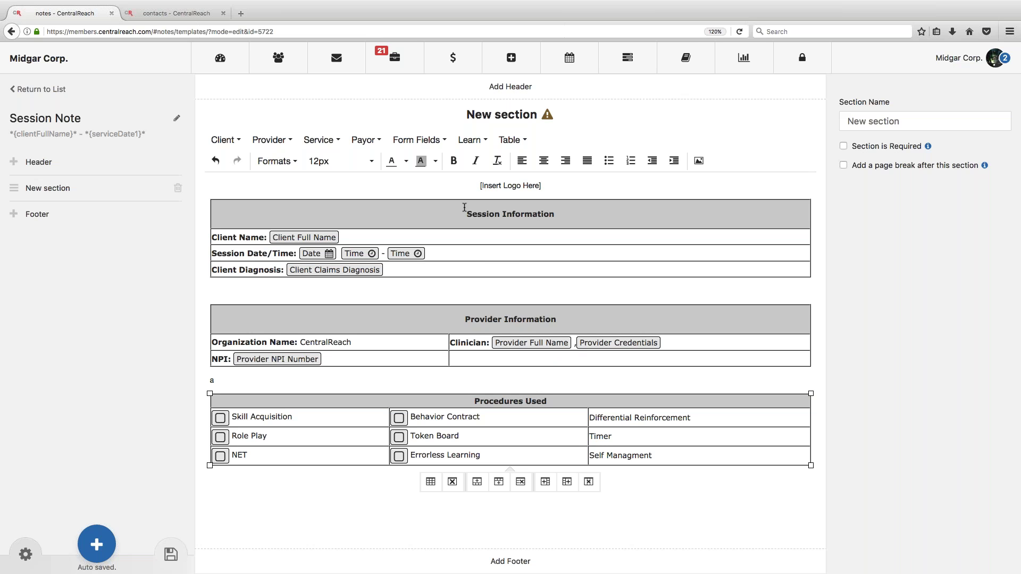
Step: Add checkboxes before Differential Reinforcement, Timer and Self Managment, then move below the table
click(418, 140)
click(424, 161)
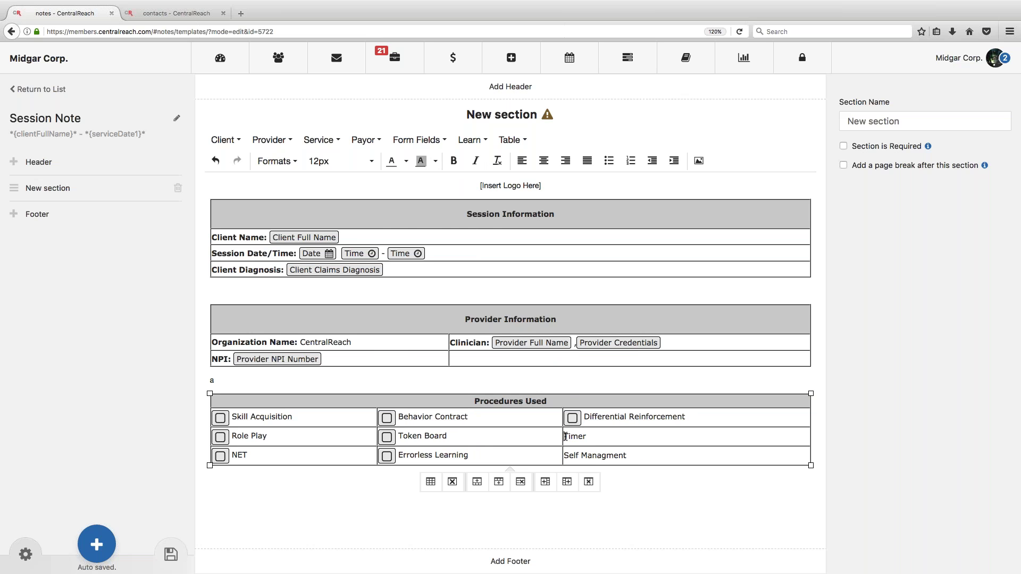
click(418, 140)
click(424, 160)
click(418, 140)
click(434, 161)
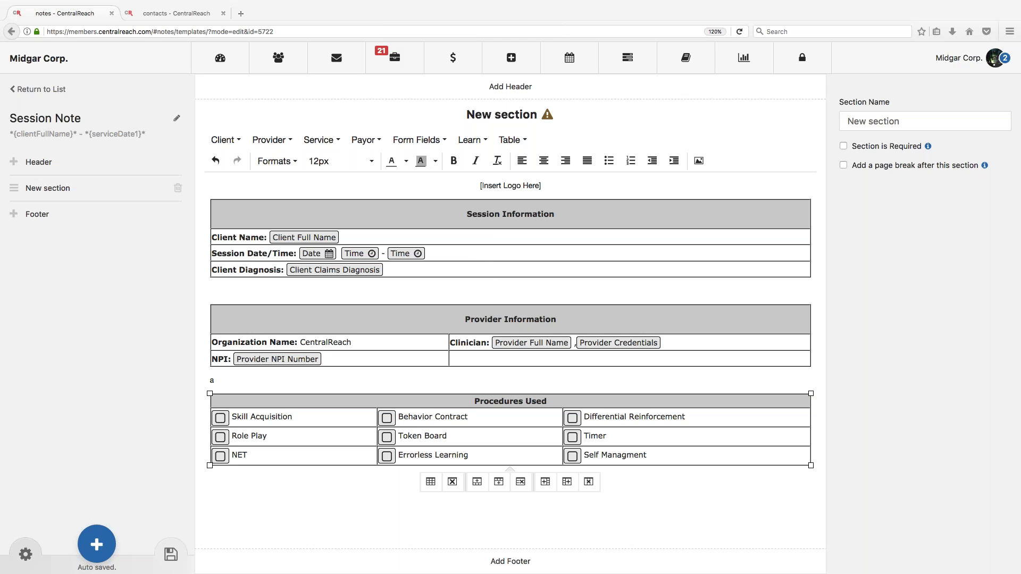
click(277, 488)
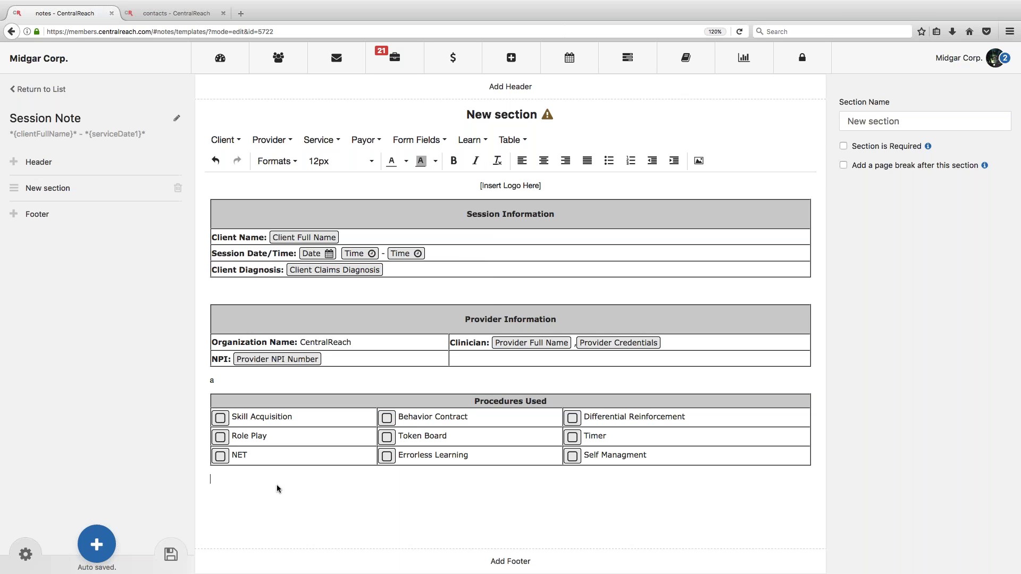
Step: Delete the stray 'a' above the table and type 'Session Summary:' below it
click(219, 383)
key(BackSpace)
key(Down)
text(Session Sum)
key(BackSpace)
key(BackSpace)
text(ummary:)
Step: Bold the 'Session Summary:' heading and insert a rich text area beneath it
drag(274, 480, 211, 481)
key(super+b)
click(297, 479)
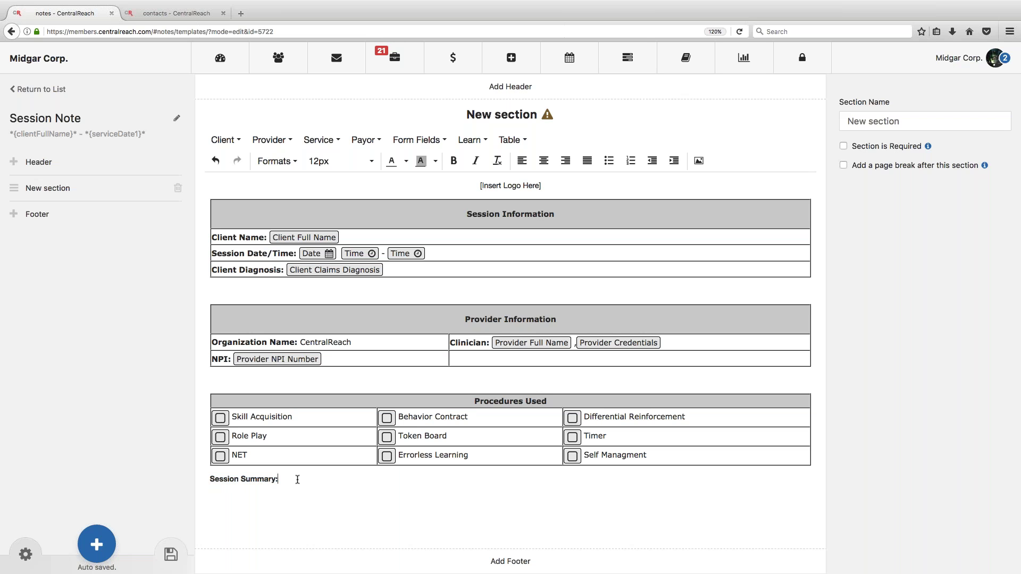
click(422, 141)
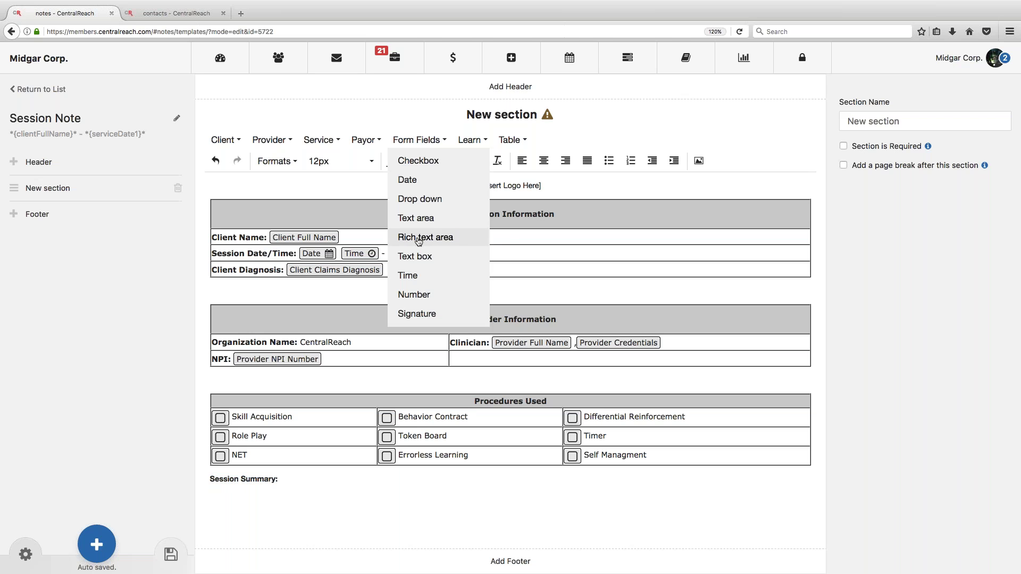
click(419, 241)
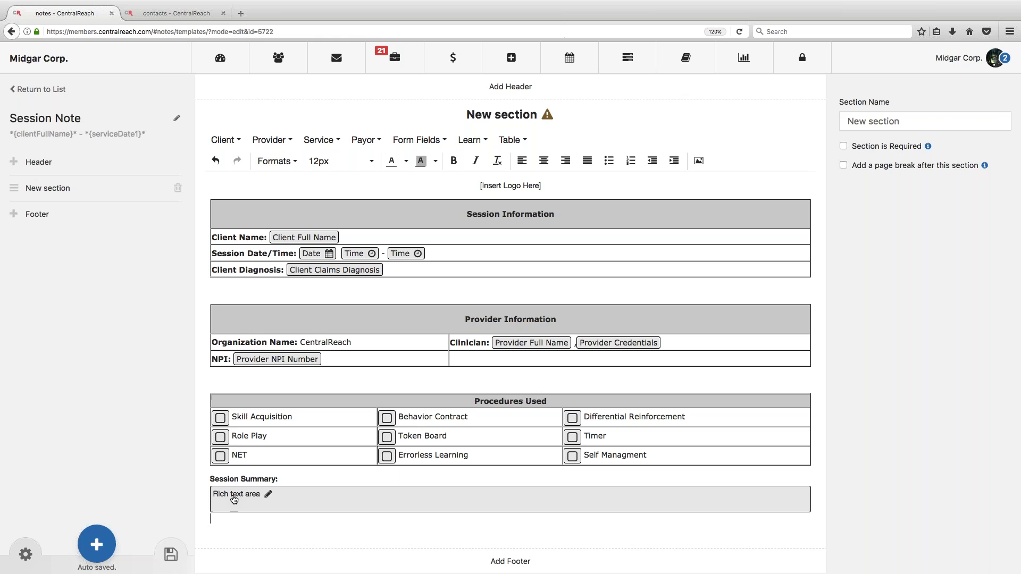
Step: Label the rich text area 'Using objective language, please describe your session...' ending 'skill acquisition goals?'
double_click(234, 500)
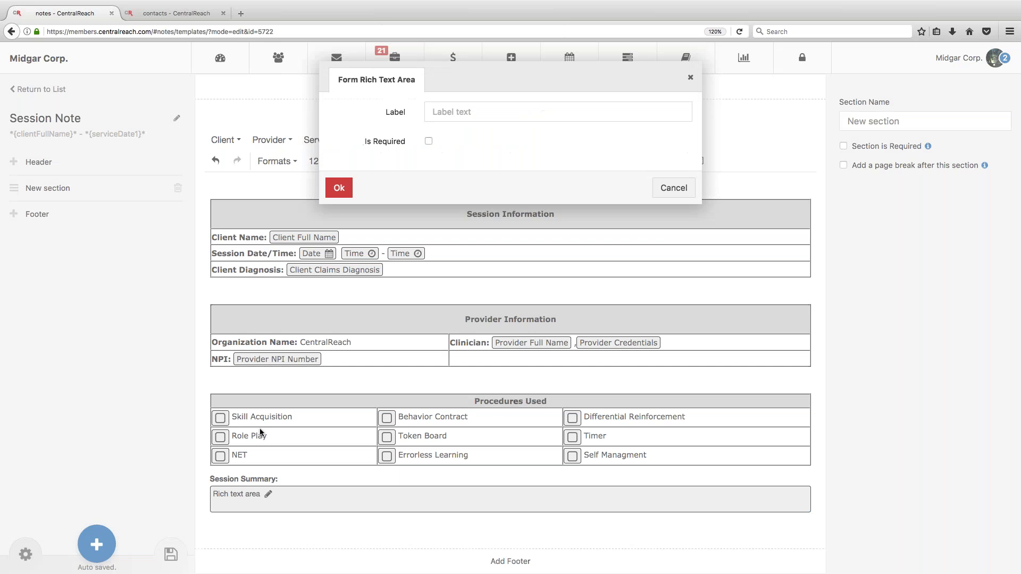
click(464, 109)
text(Using obje)
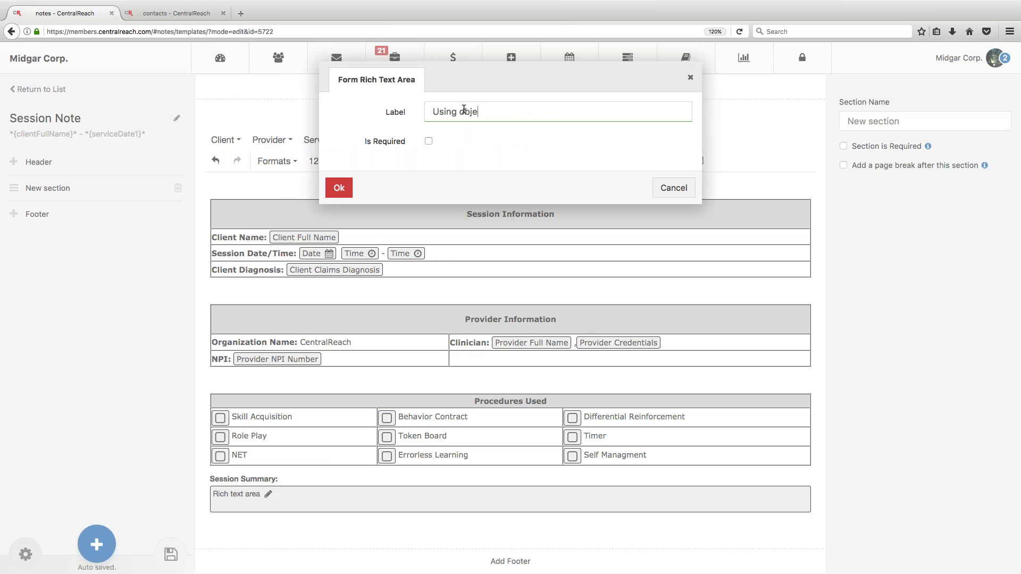
text(ctive language, please describe your)
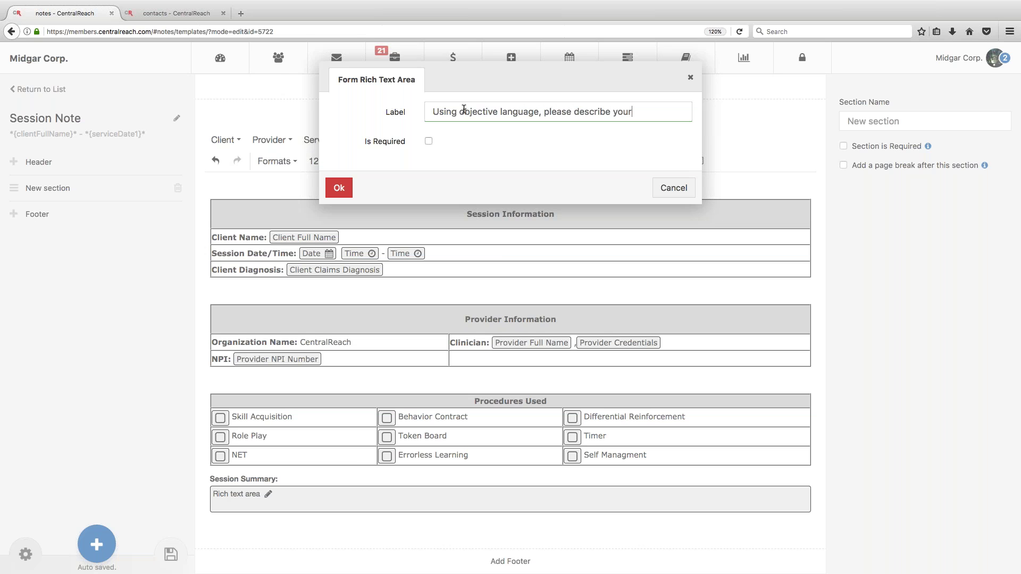
text( session. Are there any areas of concer)
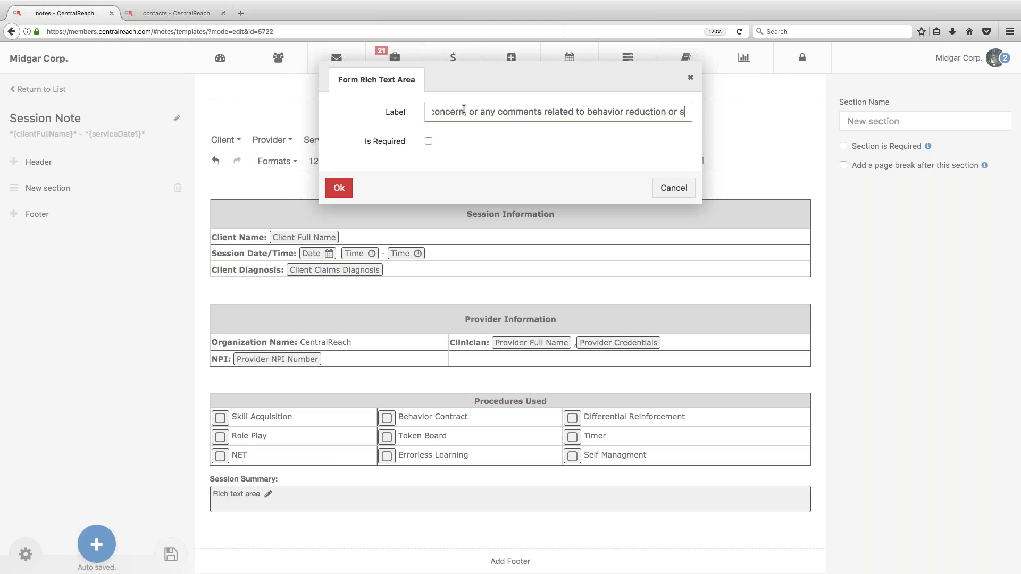
text(kill ac)
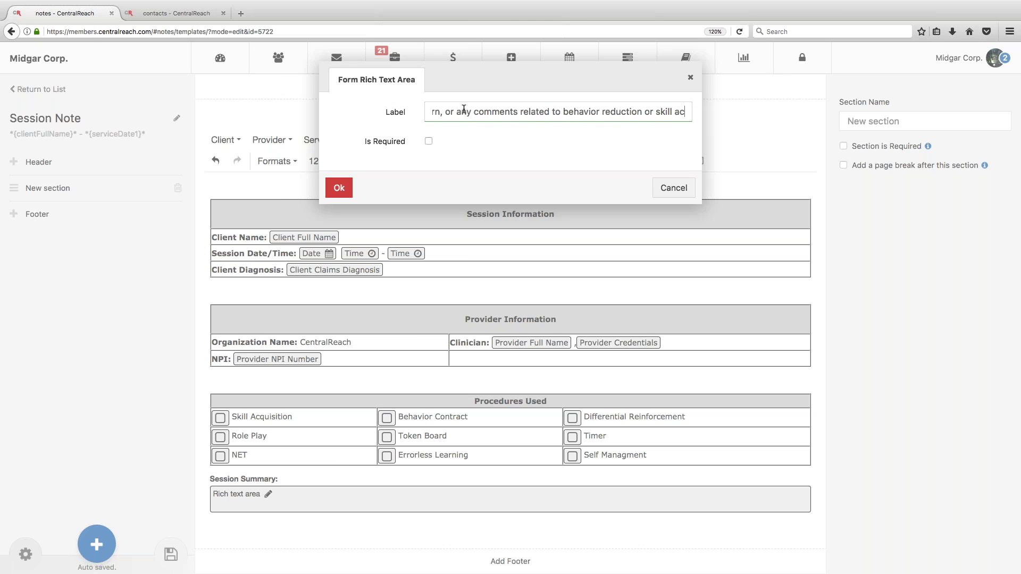
text(quisition g)
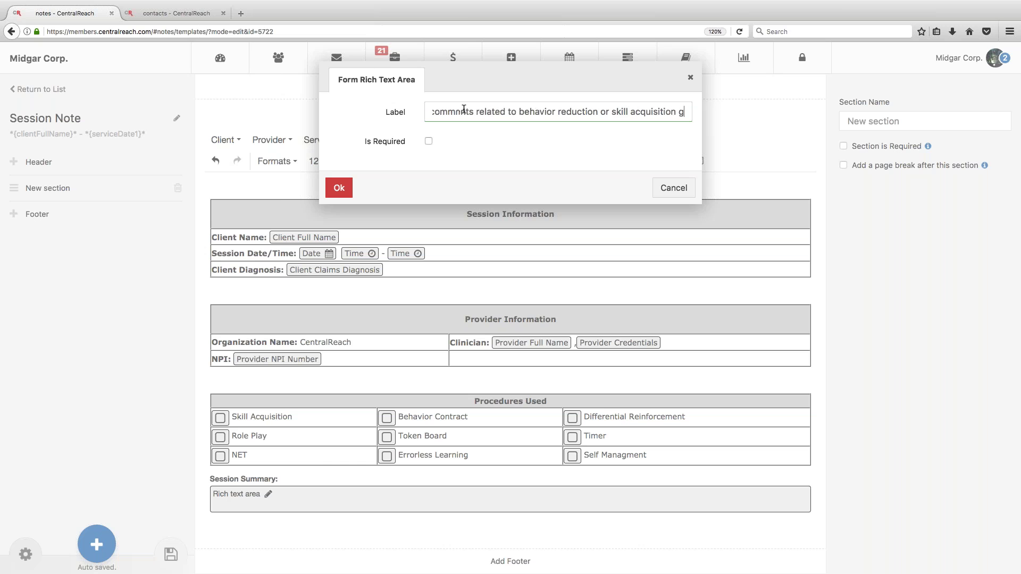
text(oals?)
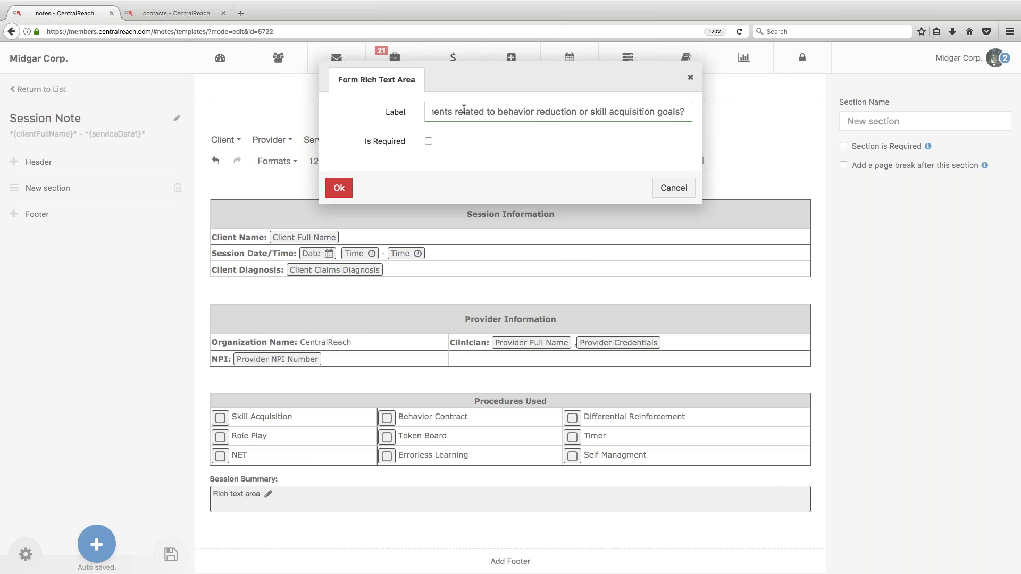
Step: Confirm the label, then tick Is Required on the Session Summary rich text area
click(328, 181)
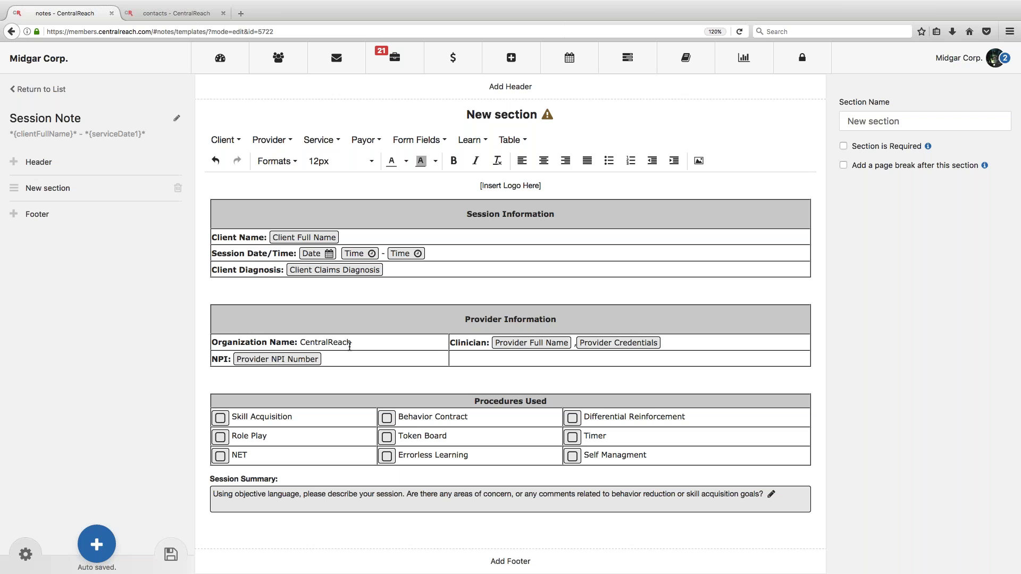
double_click(289, 507)
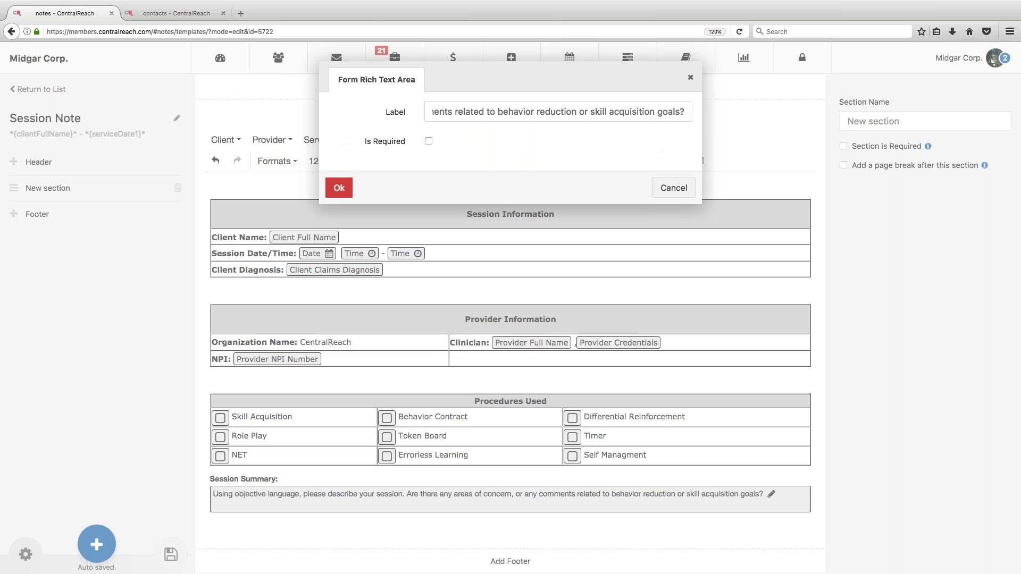
click(428, 142)
click(339, 188)
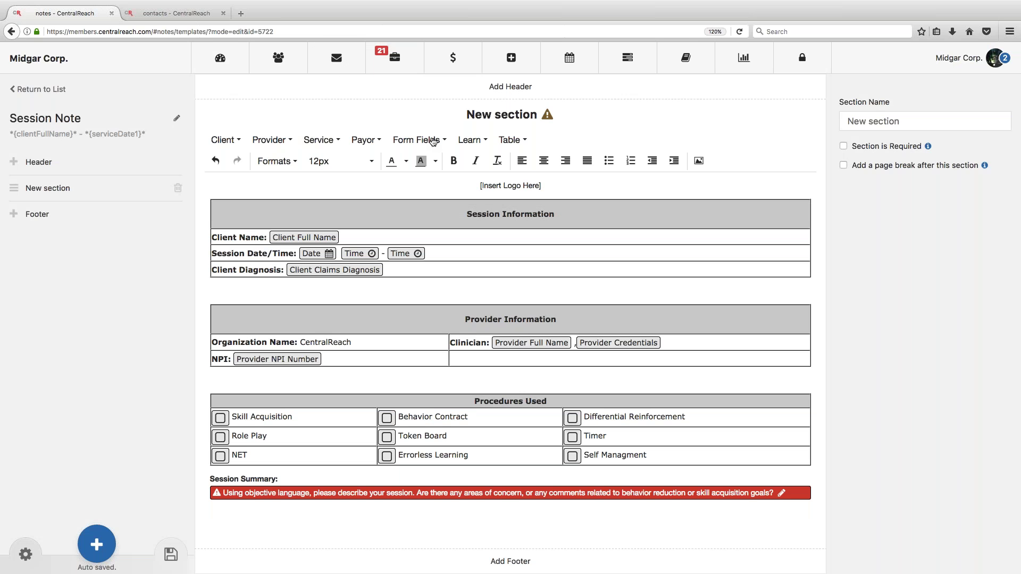
click(434, 141)
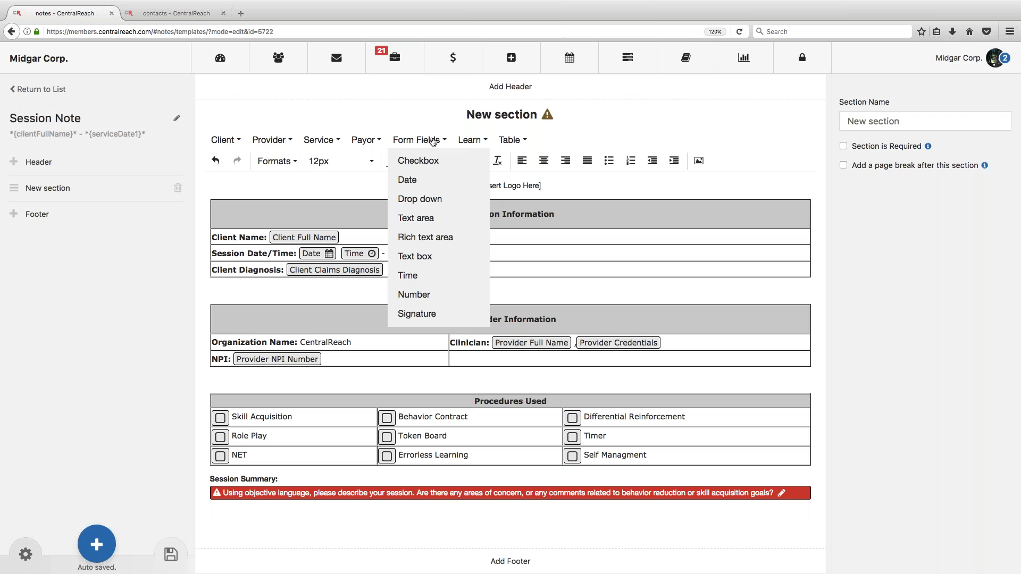
Step: Type a bold 'Provider:' label on the line below Session Summary
click(211, 506)
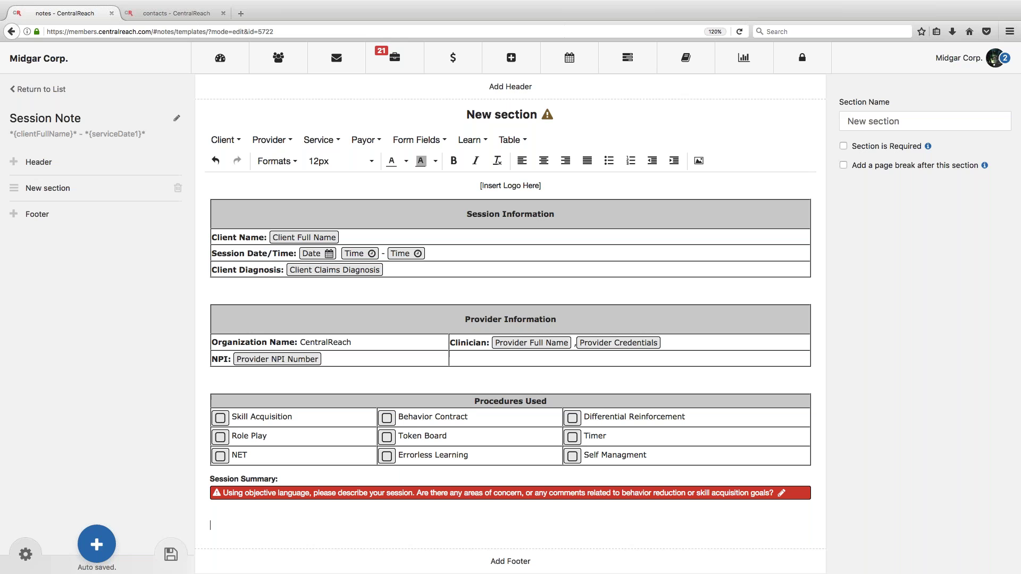
text(Provier)
key(BackSpace)
key(BackSpace)
text(ider:)
drag(211, 525, 271, 524)
key(ctrl+b)
click(277, 530)
Step: Insert a Signature field with User Type set to Provider under the label
click(417, 139)
click(470, 314)
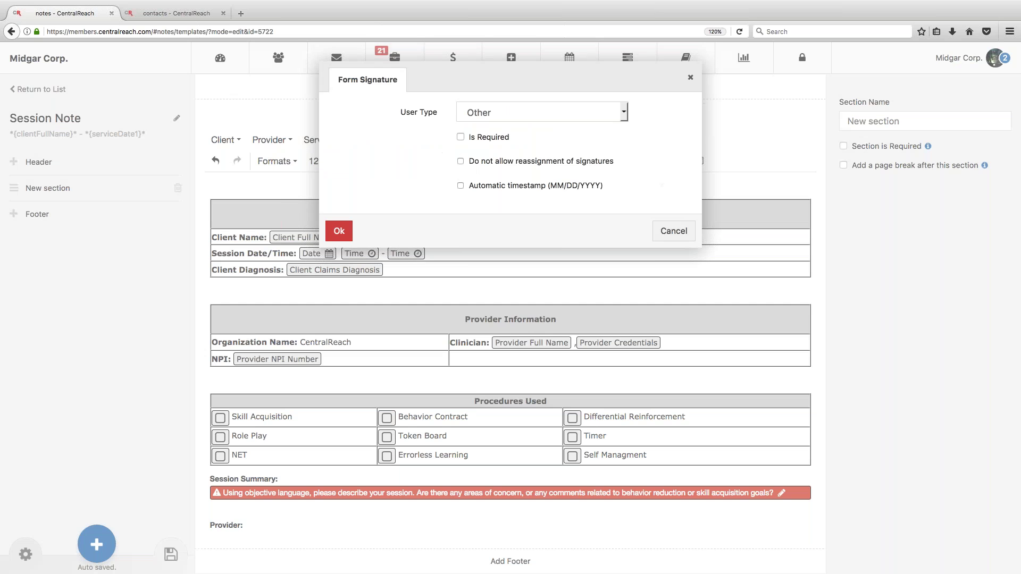
click(503, 115)
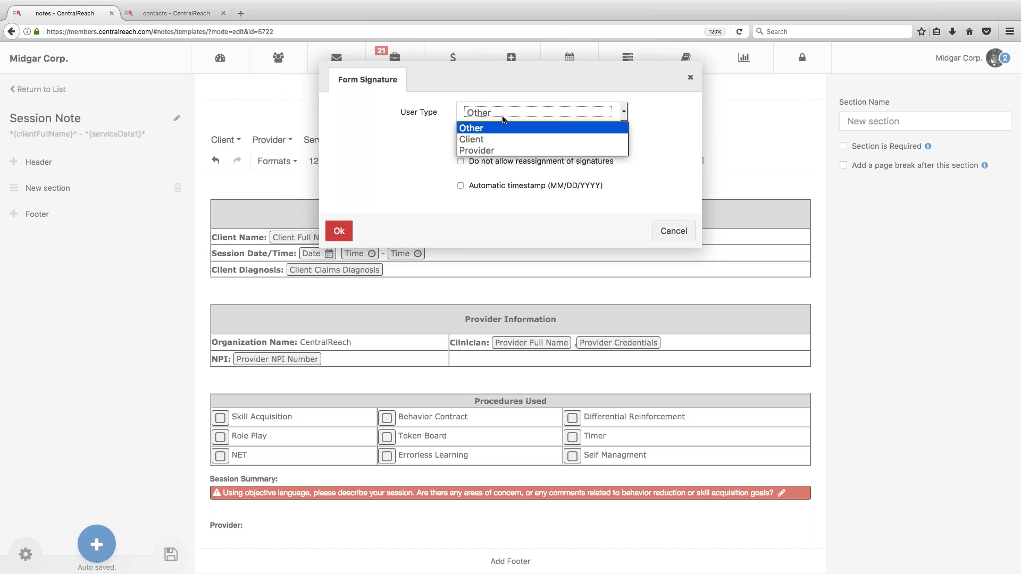
click(500, 150)
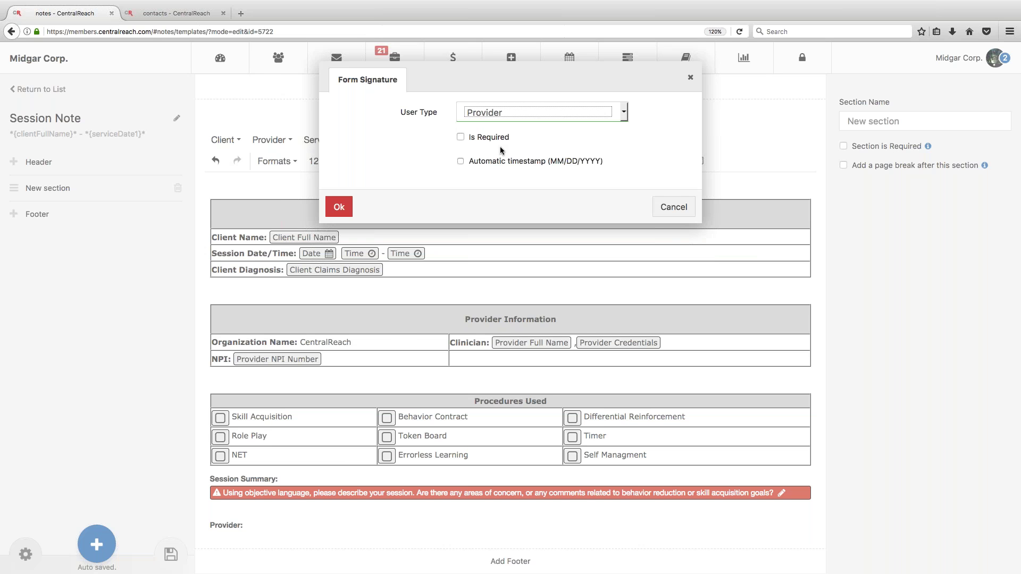
click(477, 112)
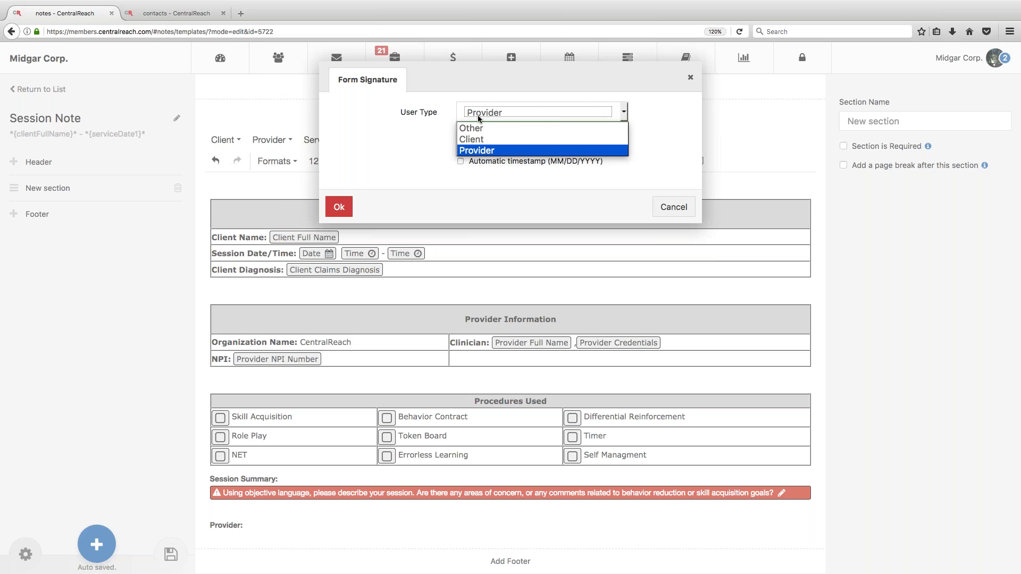
click(479, 151)
click(336, 208)
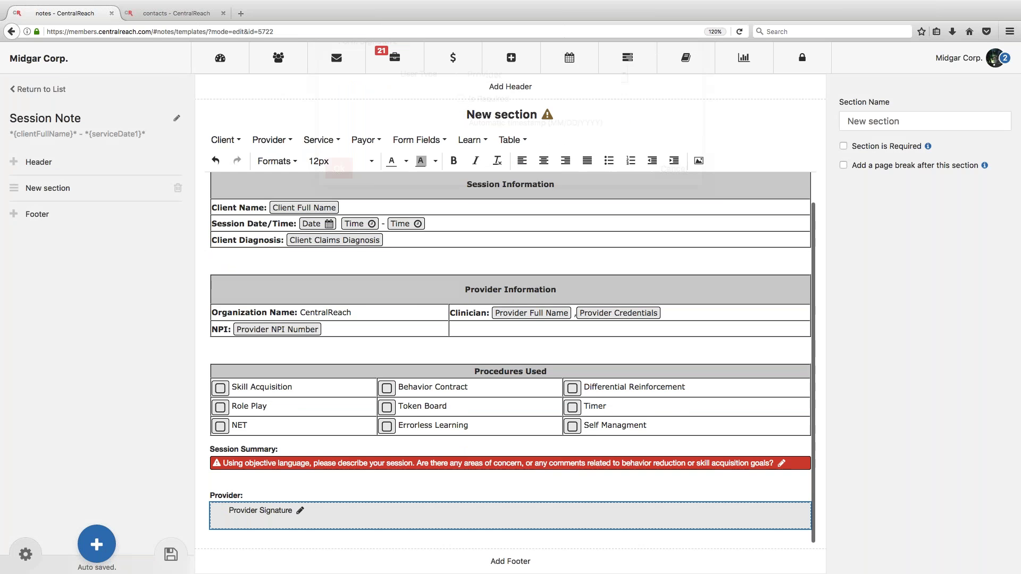
click(300, 511)
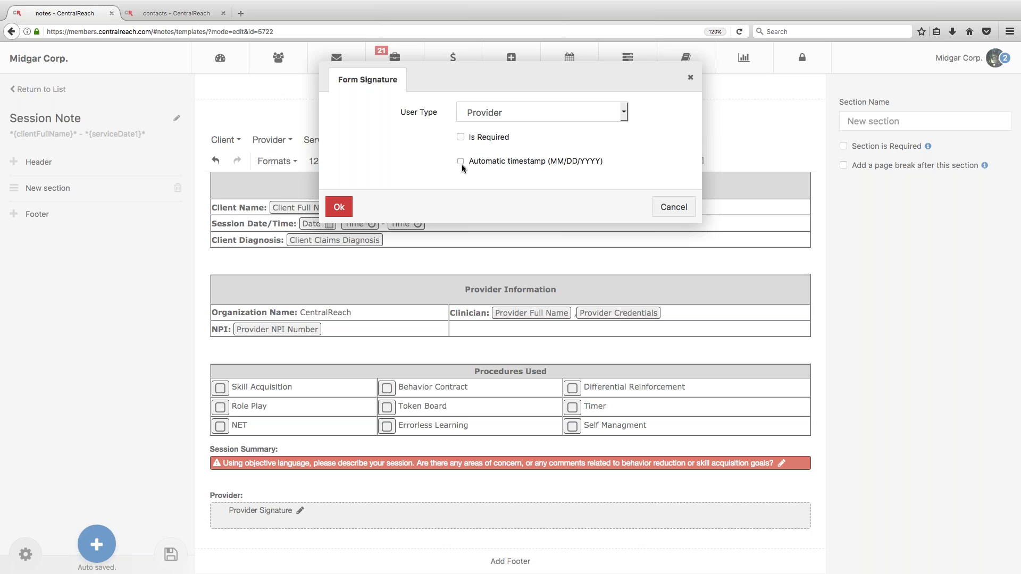
click(348, 210)
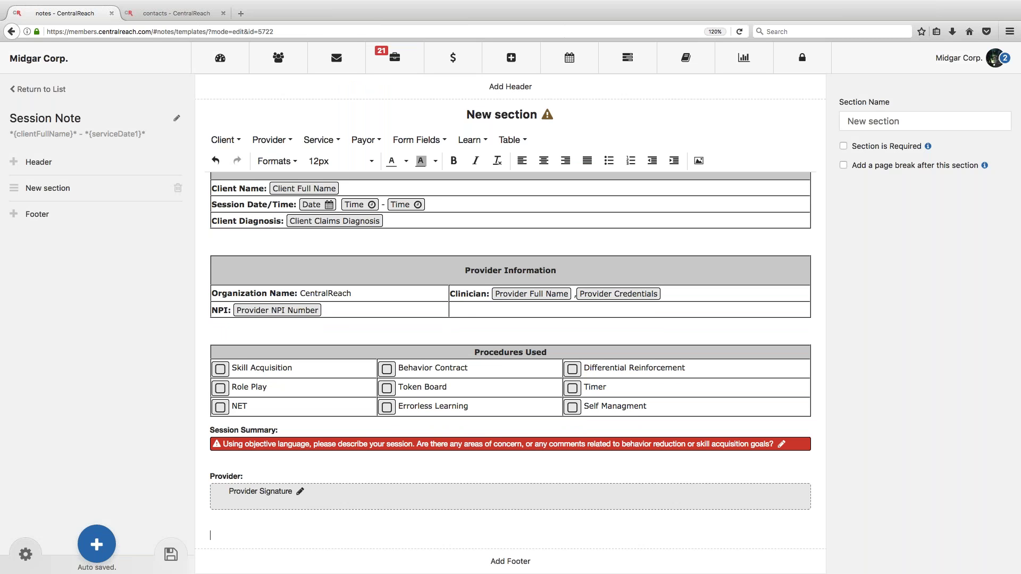
Step: Type a bold 'Client Parent/Guardian:' label below the provider signature
text(Client Parent/Guardian:)
key(Return)
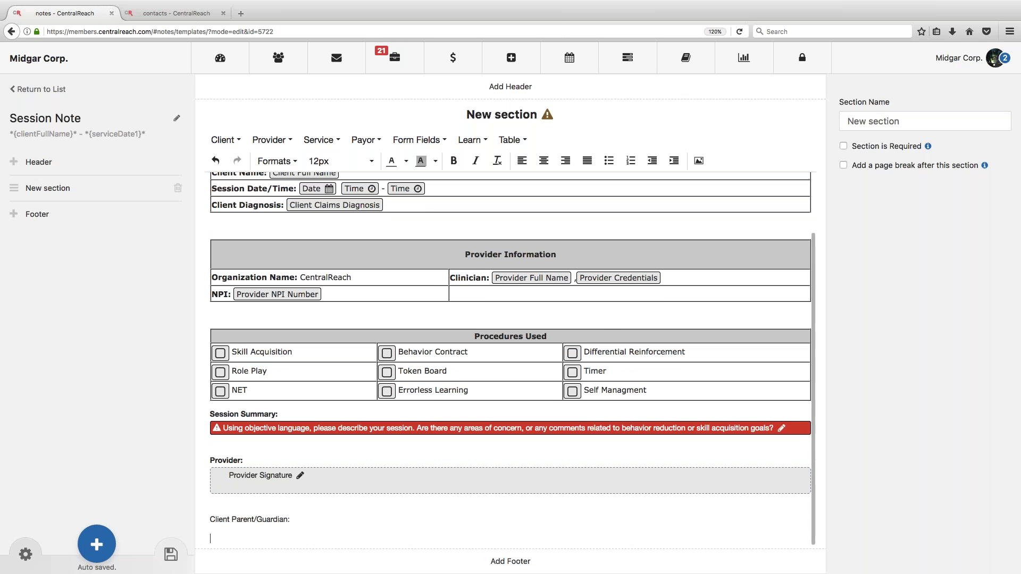
drag(208, 519, 303, 527)
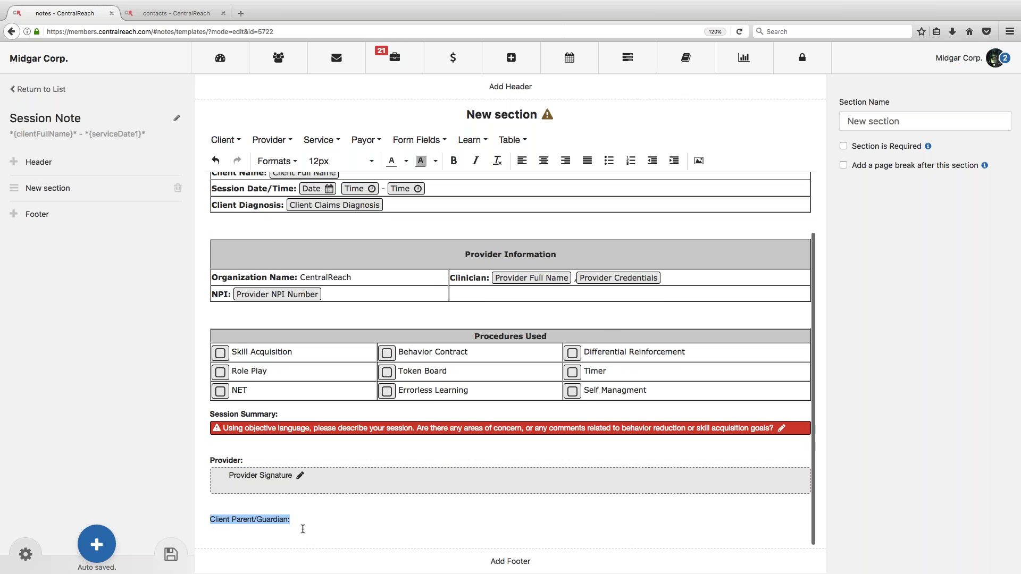
key(ctrl+b)
click(306, 528)
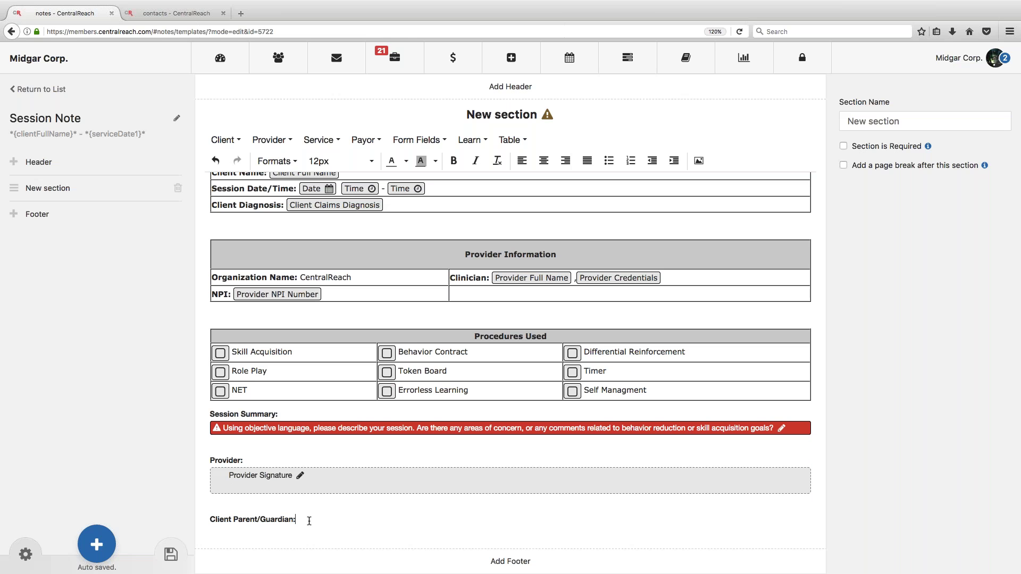
Step: Insert a Client signature field that allows signatures from provider accounts
click(430, 140)
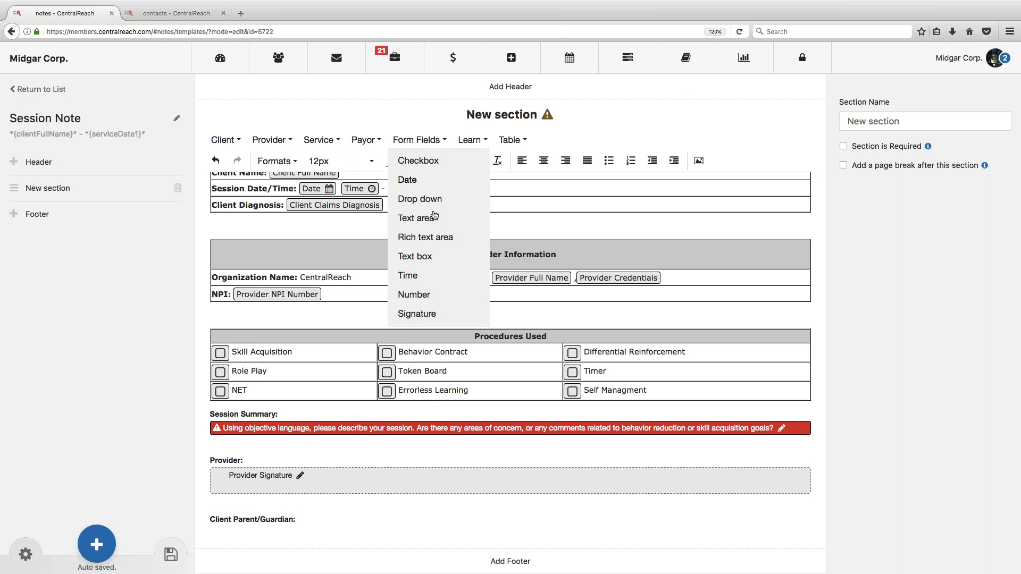
click(428, 316)
click(487, 112)
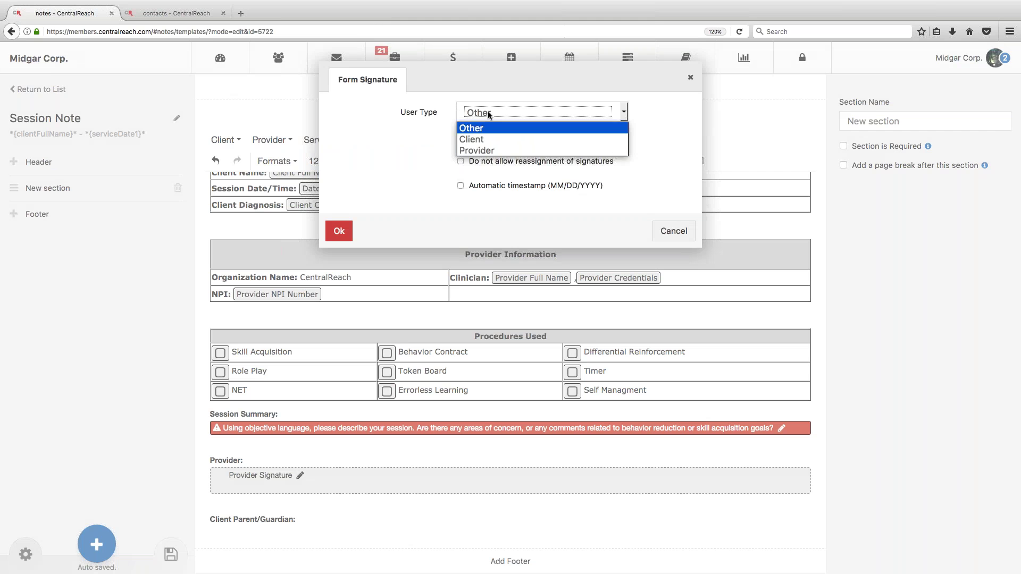
click(487, 138)
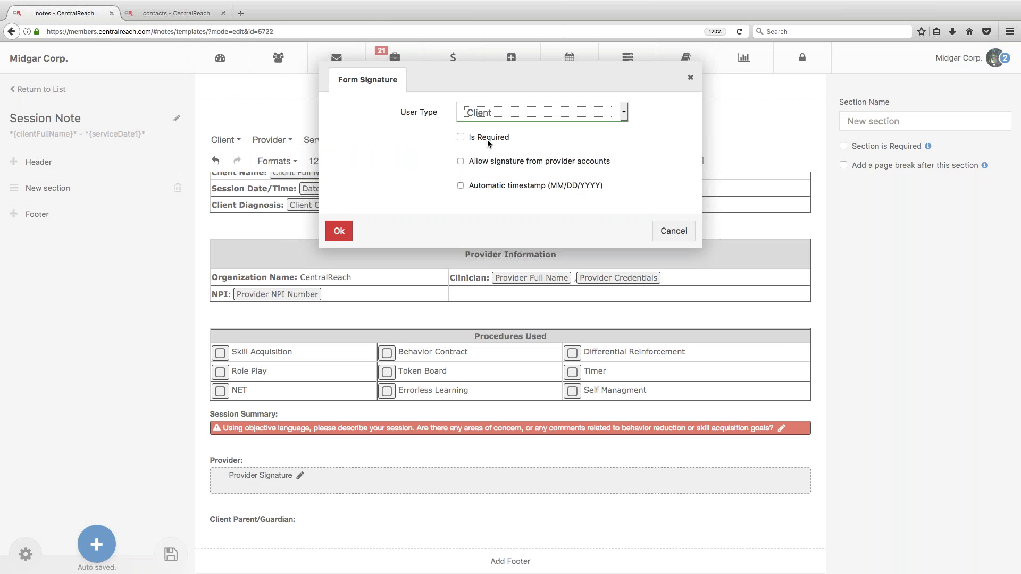
click(461, 162)
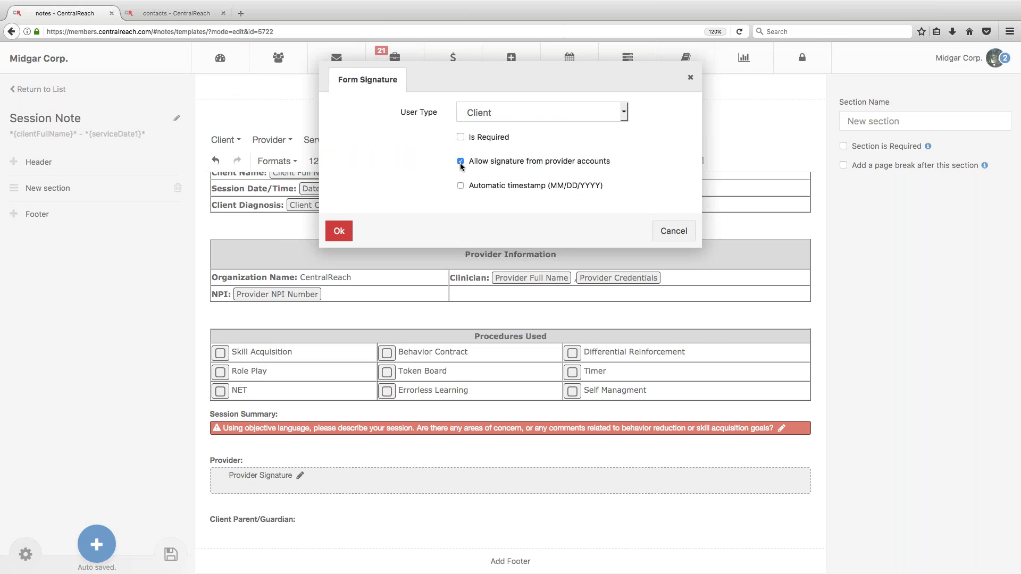
click(338, 230)
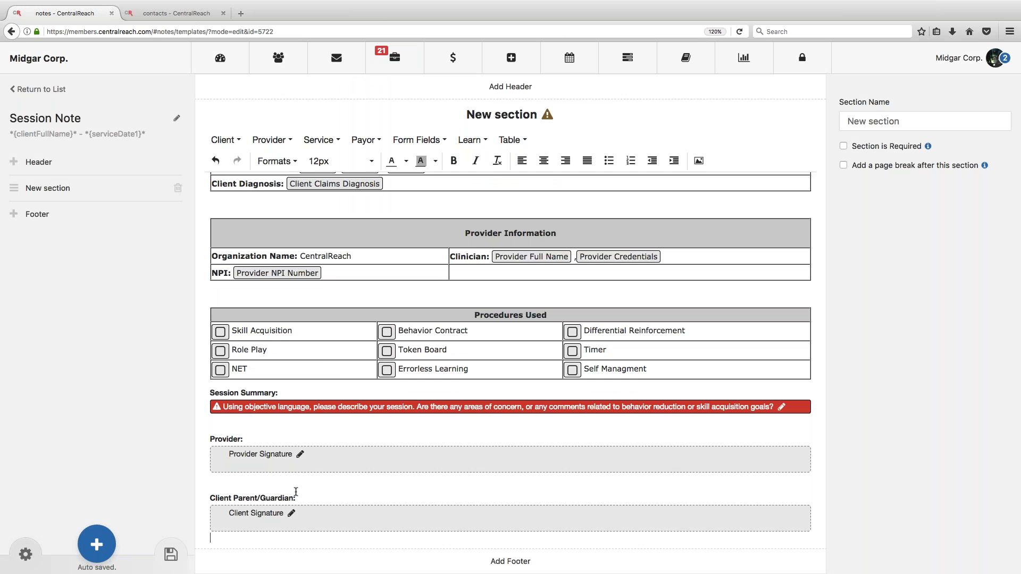
Step: Type 'Any form of restraint used:' on a new line below the Procedures Used table
scroll(297, 491, down, 1)
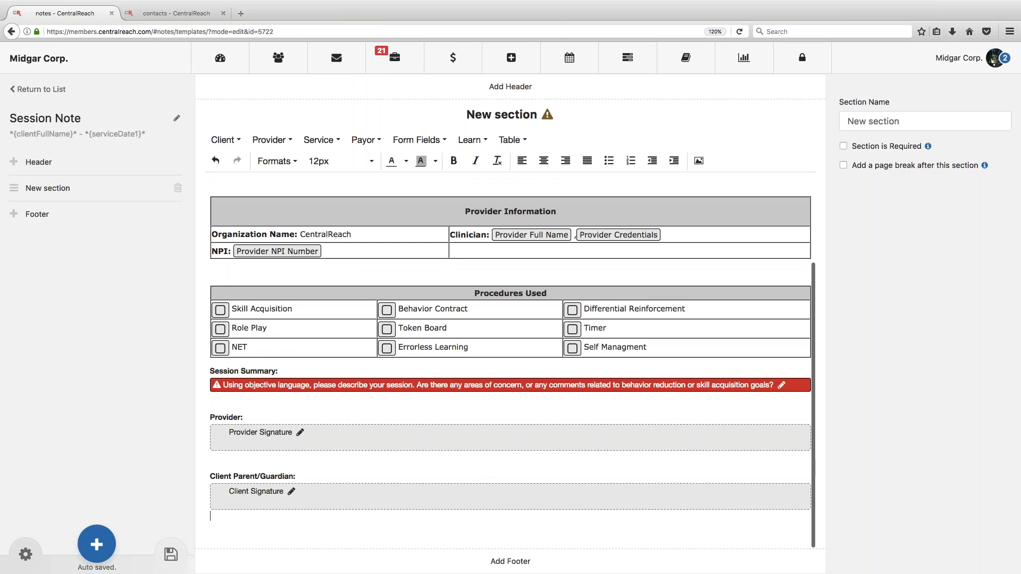
click(421, 140)
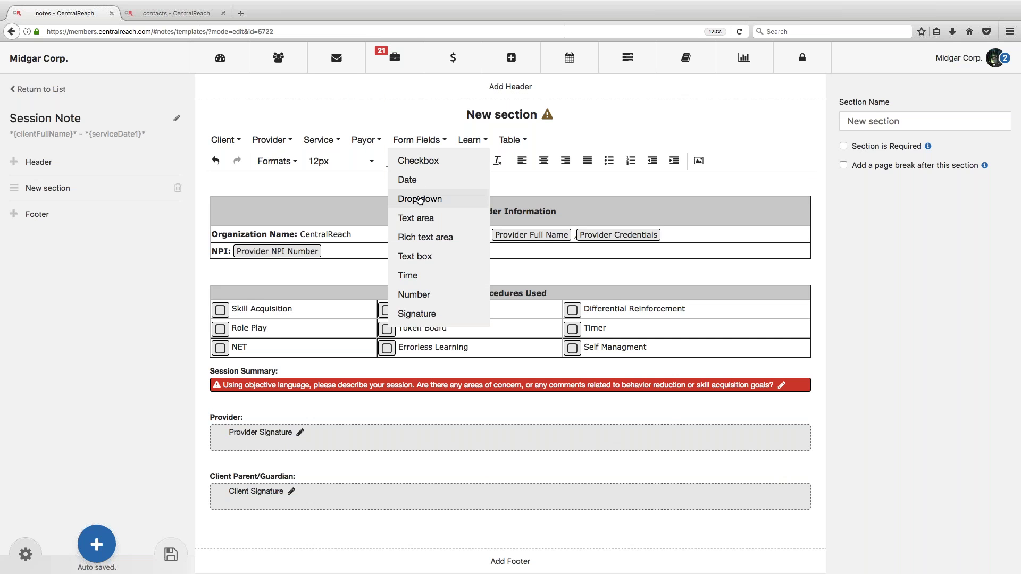
click(329, 270)
scroll(330, 269, up, 4)
scroll(510, 361, down, 2)
click(212, 426)
key(Return)
key(Return)
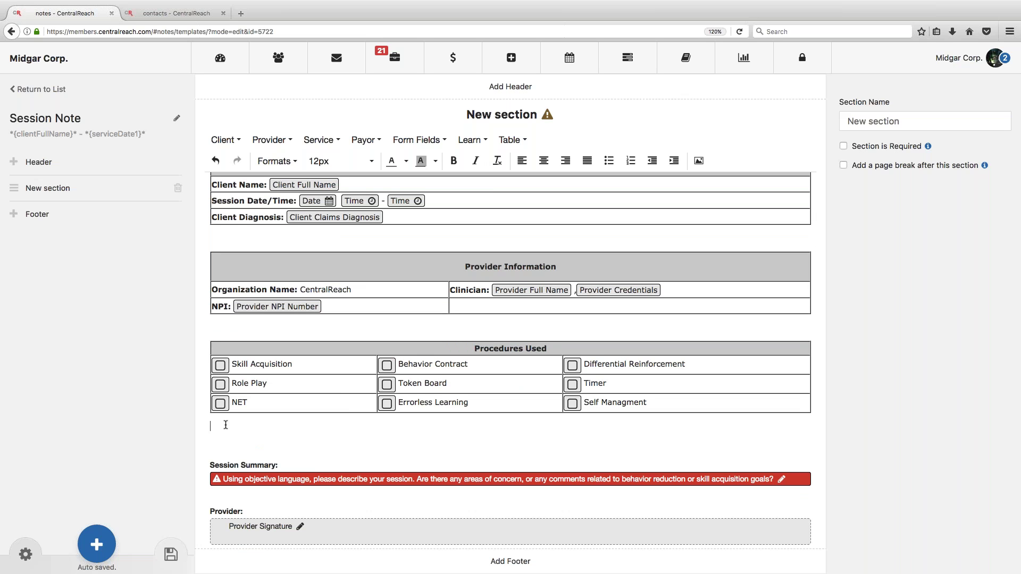
text(Any form of restraint used:)
Step: Add an unbolded Drop Down field after the question with options Yes and No
click(417, 139)
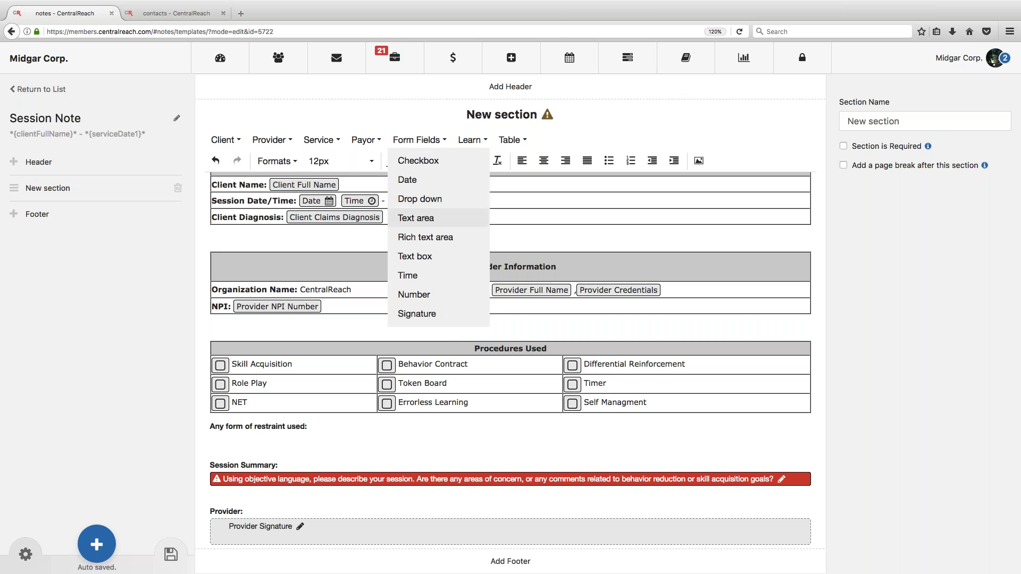
click(433, 199)
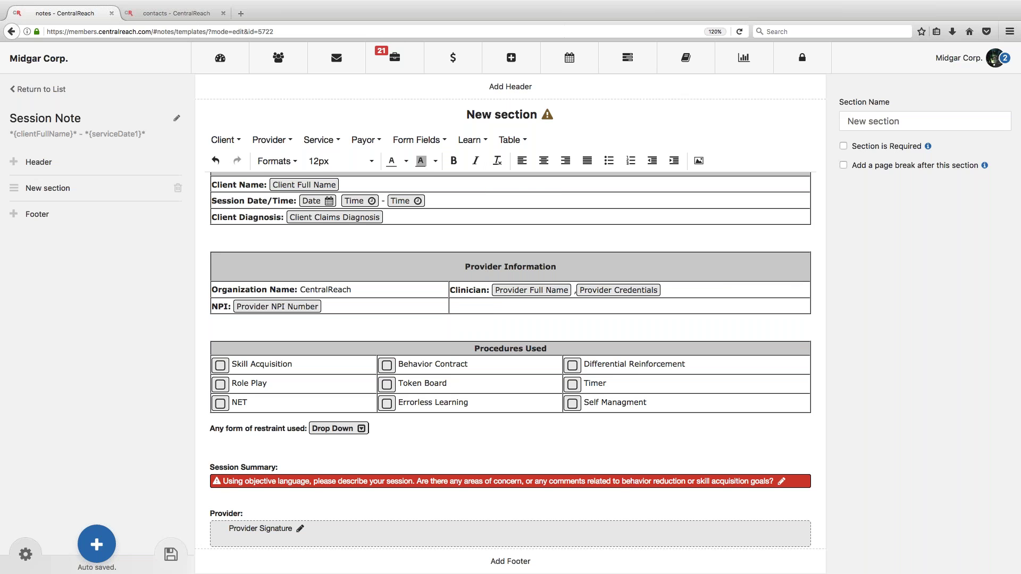
click(315, 430)
click(454, 161)
click(367, 429)
double_click(335, 428)
click(445, 150)
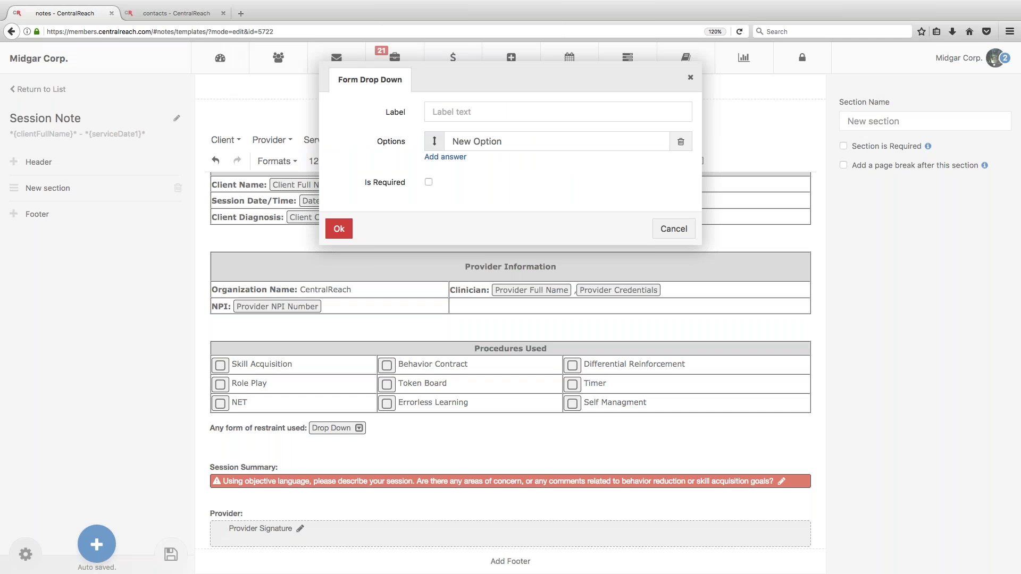
text(Yes)
key(Return)
text(No)
click(339, 249)
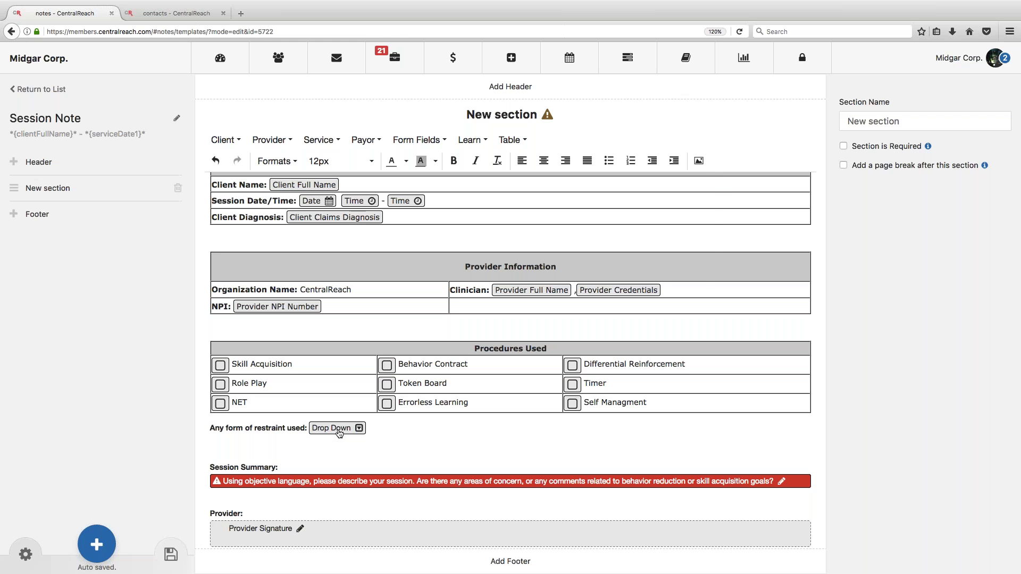
Step: Check the restraint drop-down field's settings and close them unchanged
double_click(340, 432)
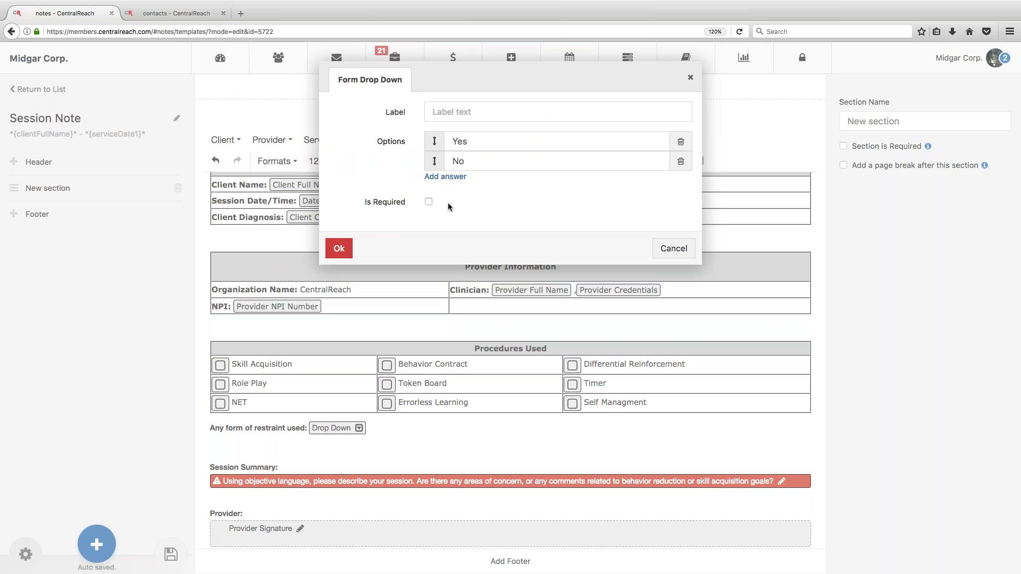
click(672, 249)
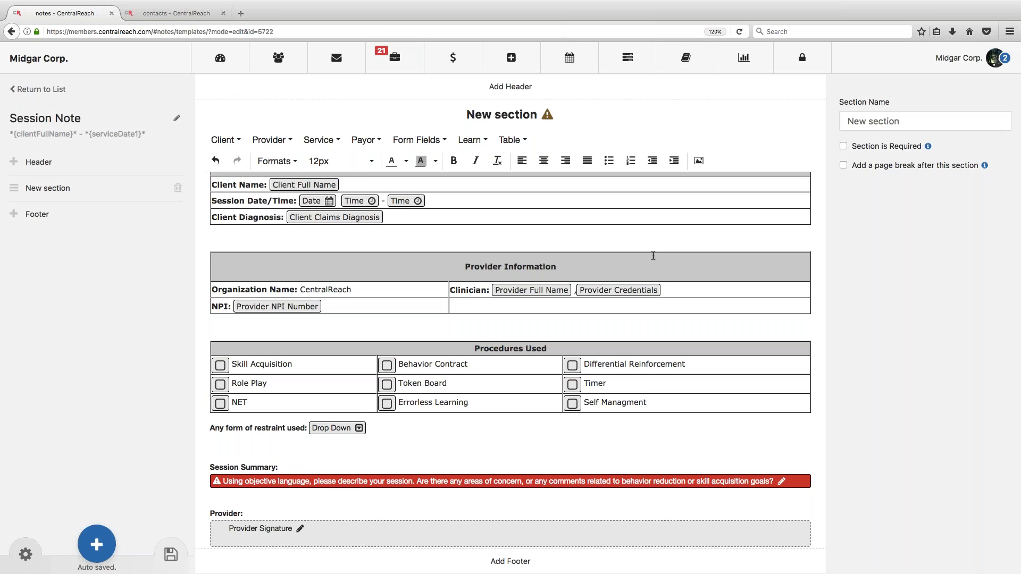
scroll(653, 256, down, 2)
scroll(217, 256, up, 4)
Step: Rename the template to 'Session Note (Webinar)'
click(177, 118)
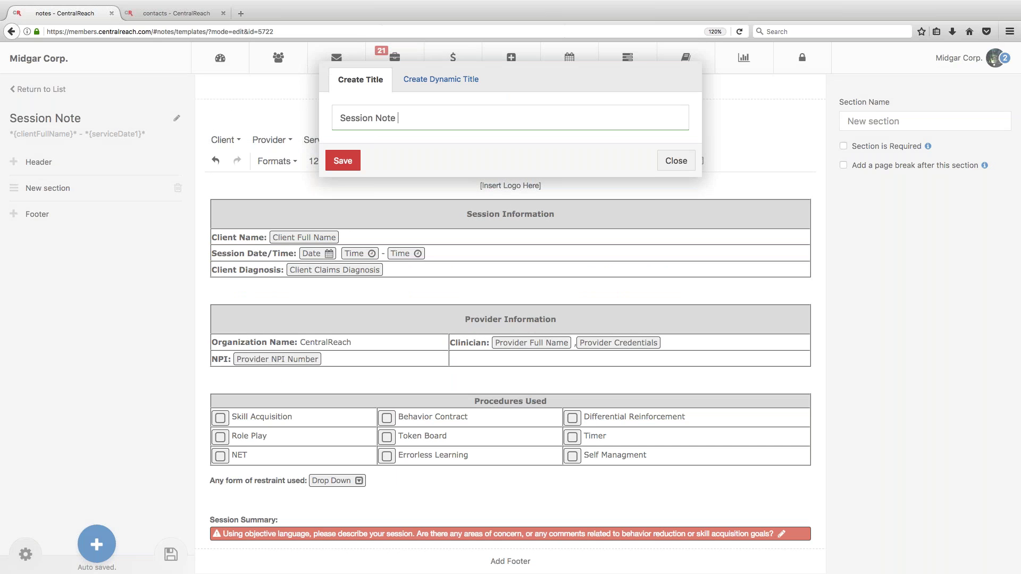
text((Webinaar)
key(BackSpace)
key(BackSpace)
text(r))
key(Return)
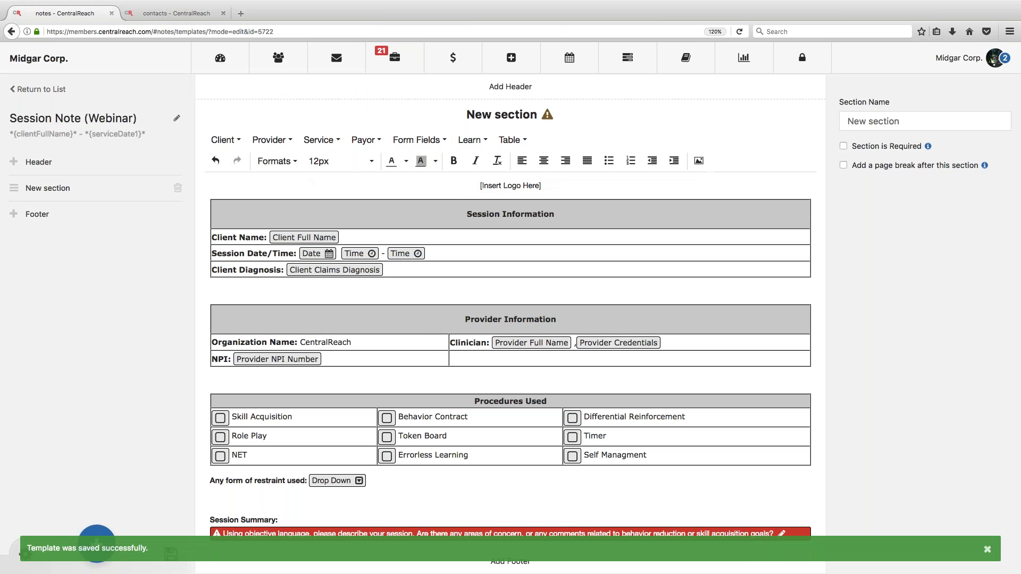
Step: Review the section's contents and save the section
click(433, 455)
scroll(511, 319, down, 3)
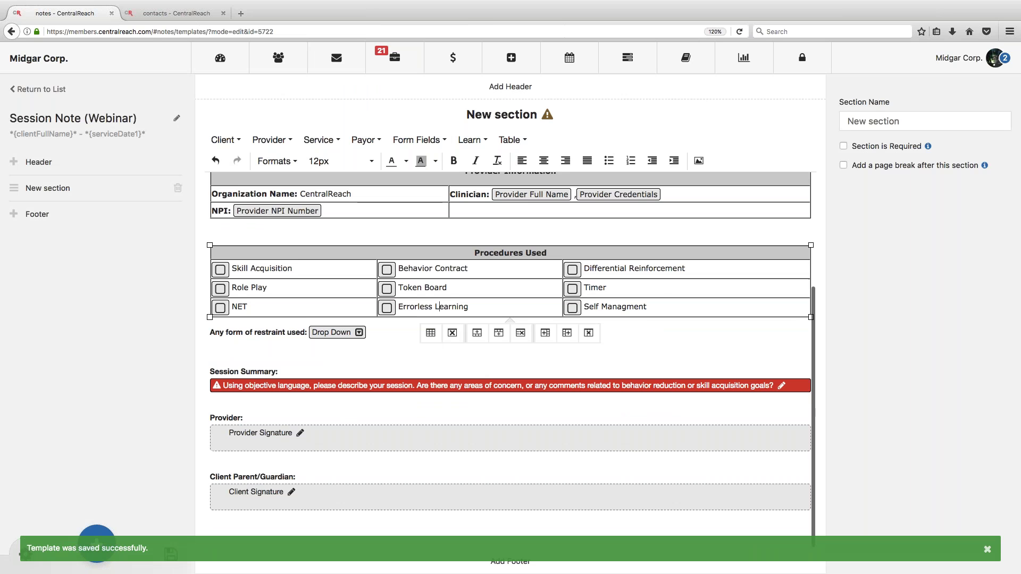
scroll(511, 319, up, 3)
scroll(511, 319, up, 1)
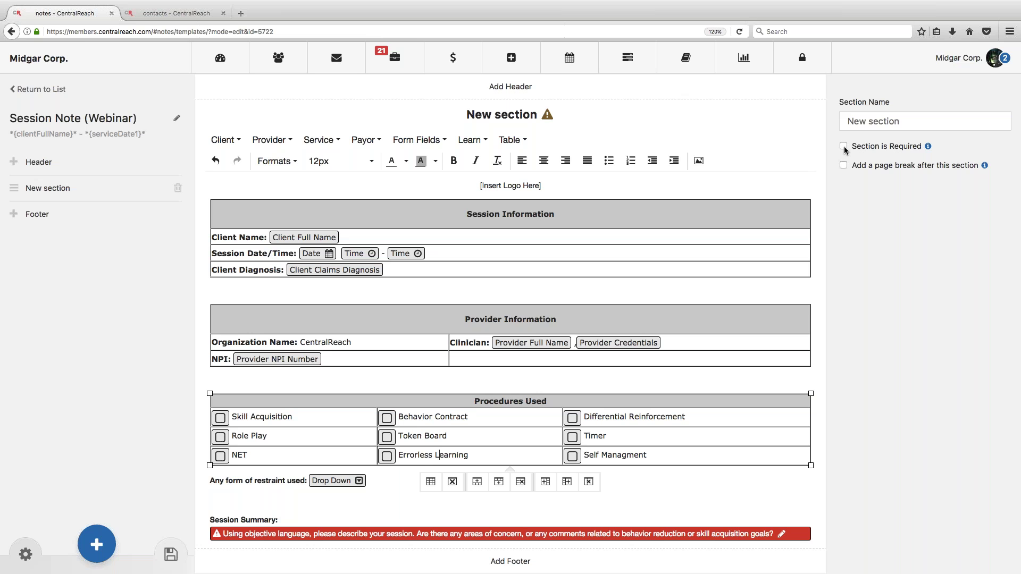
scroll(510, 361, down, 5)
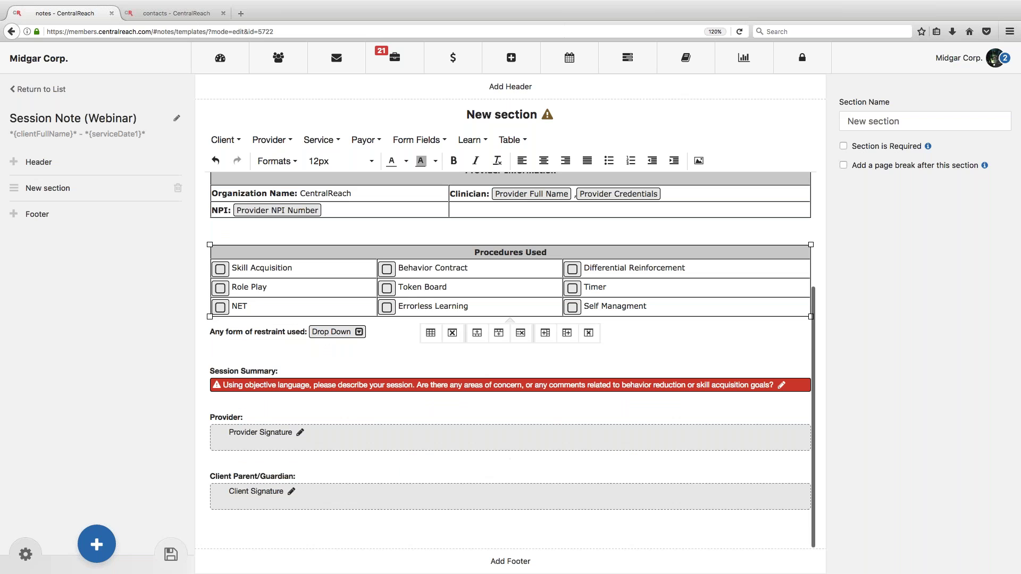
scroll(673, 293, down, 1)
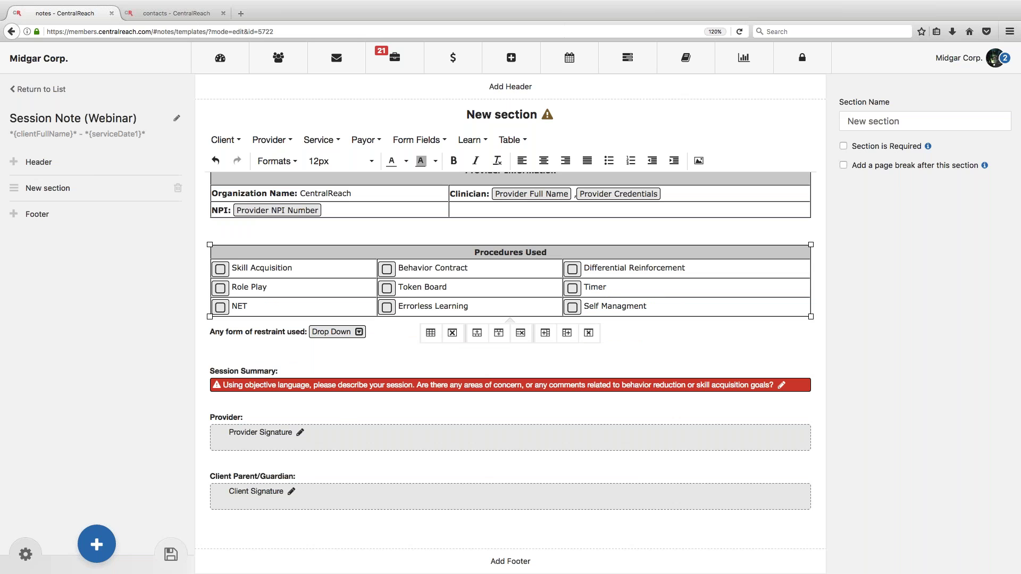
scroll(345, 195, up, 3)
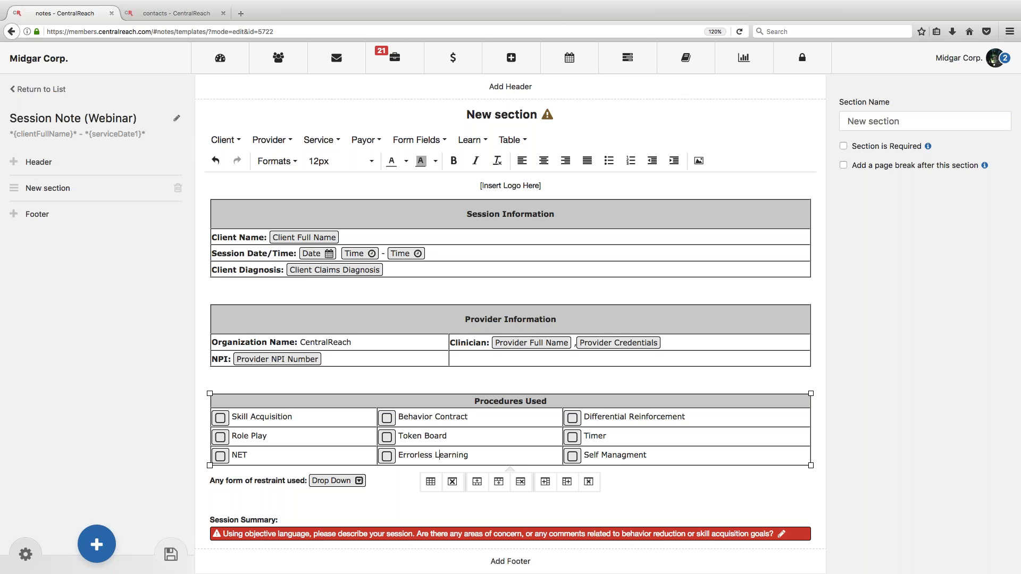
scroll(511, 319, down, 5)
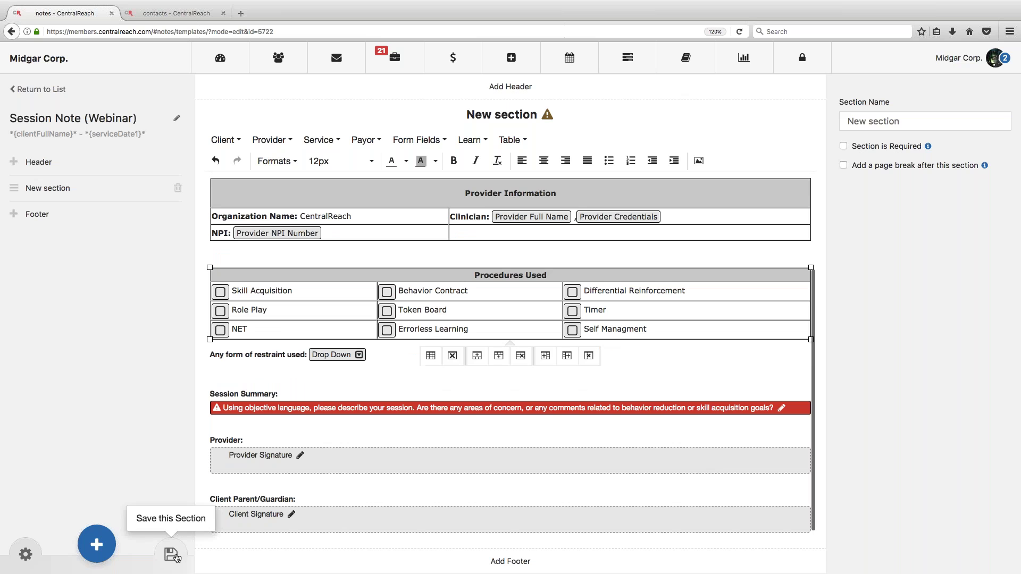
click(171, 555)
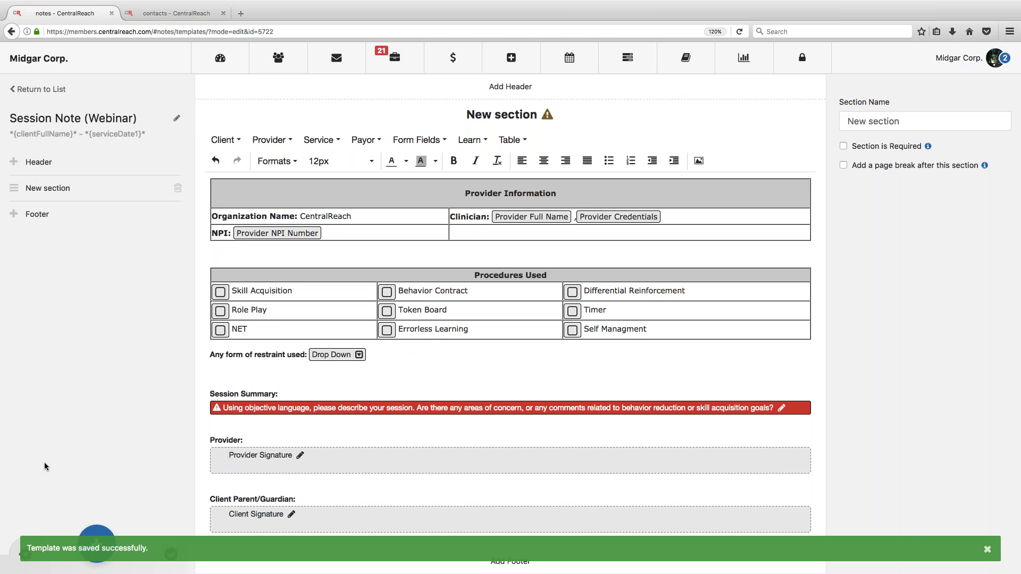
Step: Turn 'Make this template a form' on in Template Options, then back off
click(24, 555)
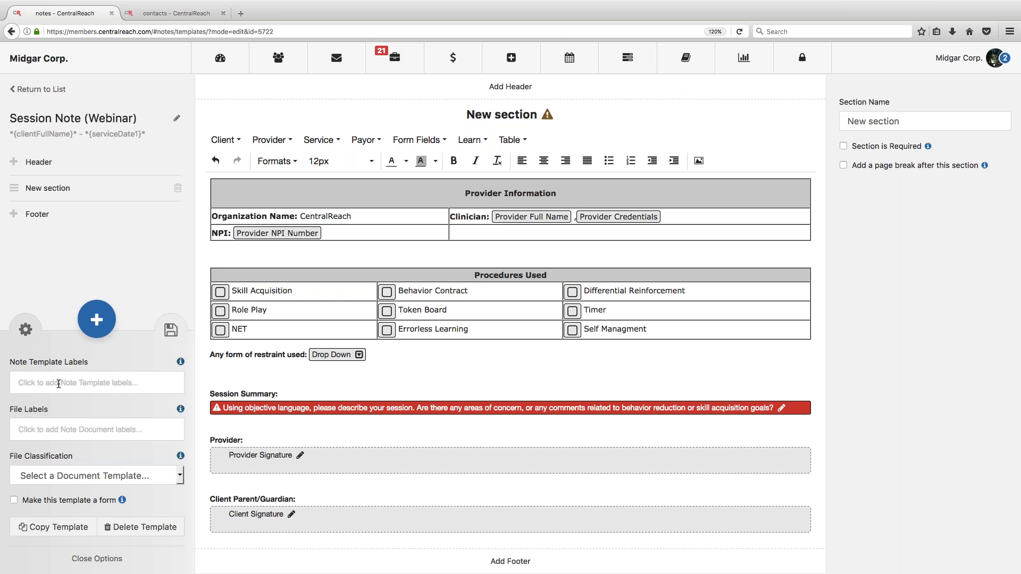
click(14, 501)
click(242, 373)
click(14, 501)
Step: Delete a test line of text below the restraint question and save the section
text(lfkjdjslkkljsjklafdkjlsdkalkjlfds)
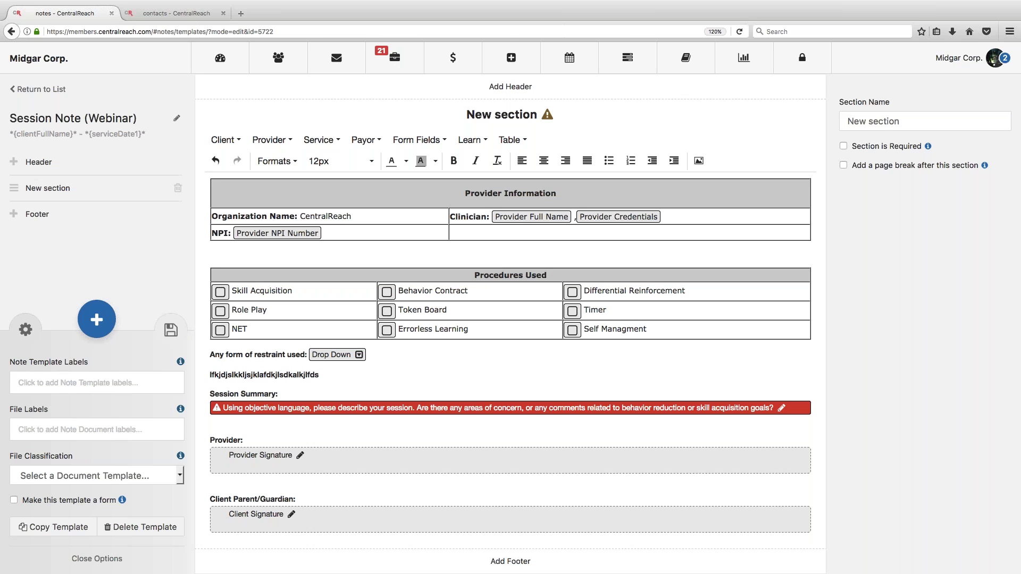
click(211, 375)
drag(211, 374, 372, 376)
key(super+z)
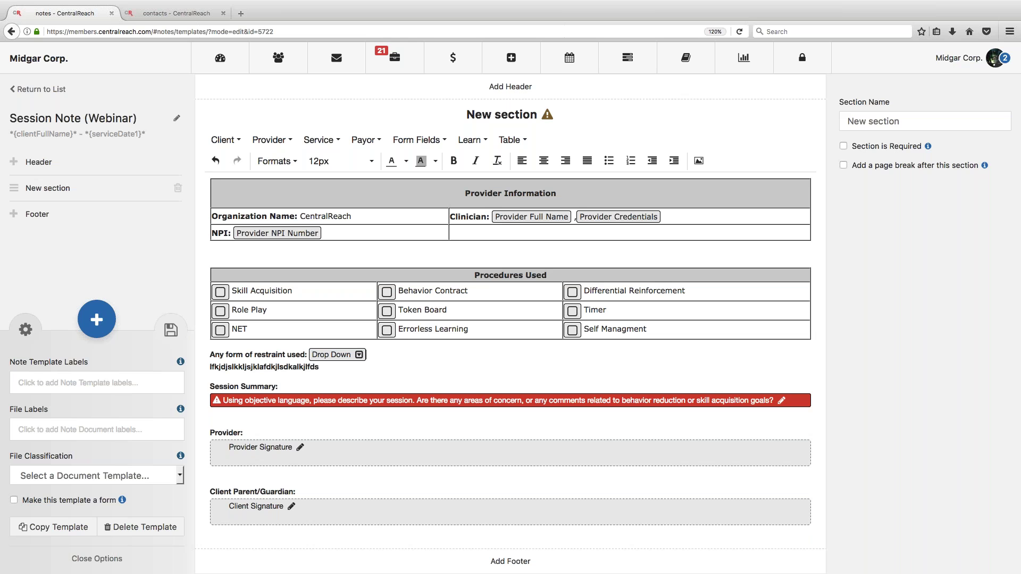
drag(211, 367, 350, 370)
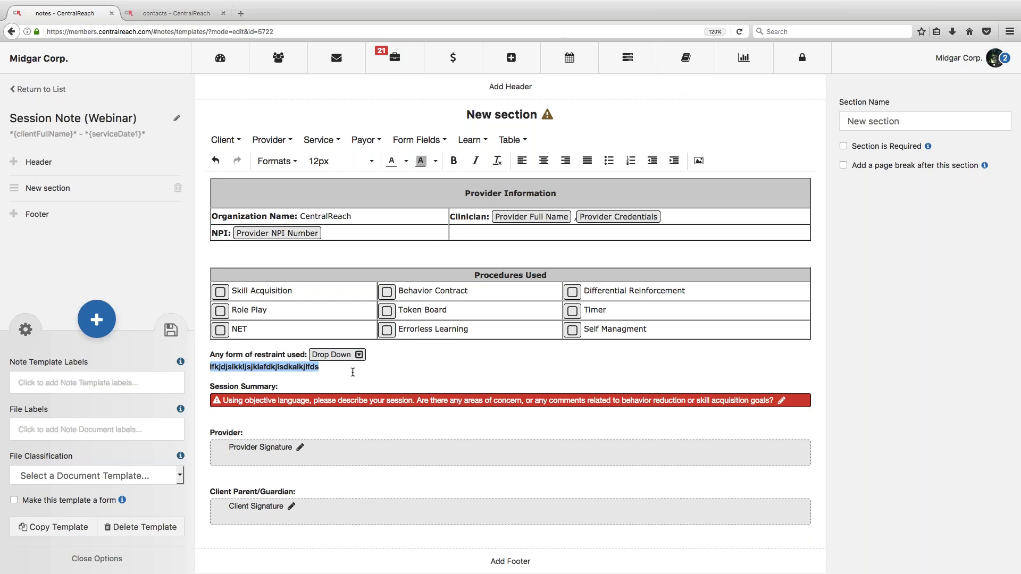
key(BackSpace)
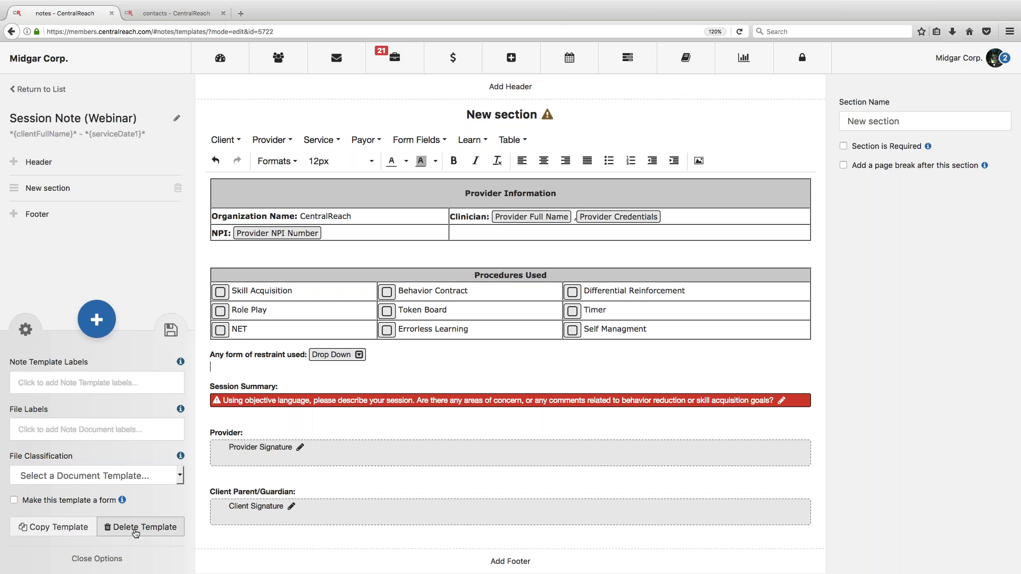
click(170, 331)
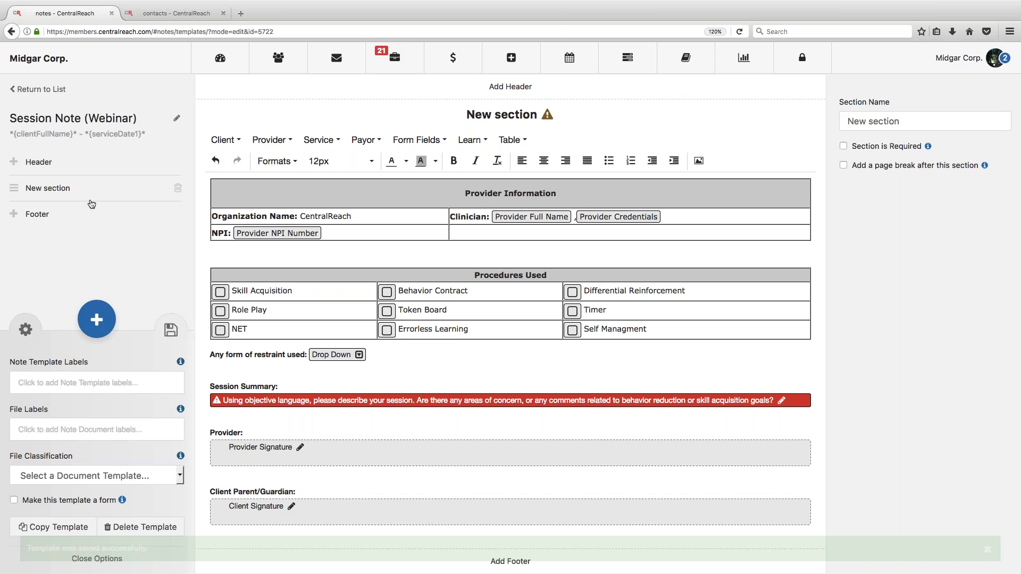
drag(13, 189, 14, 165)
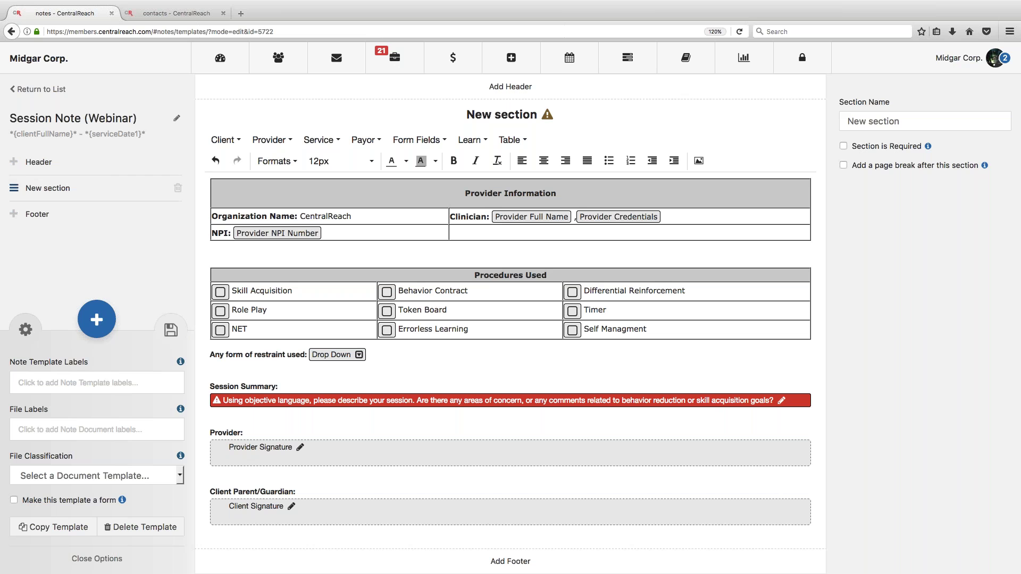
click(170, 330)
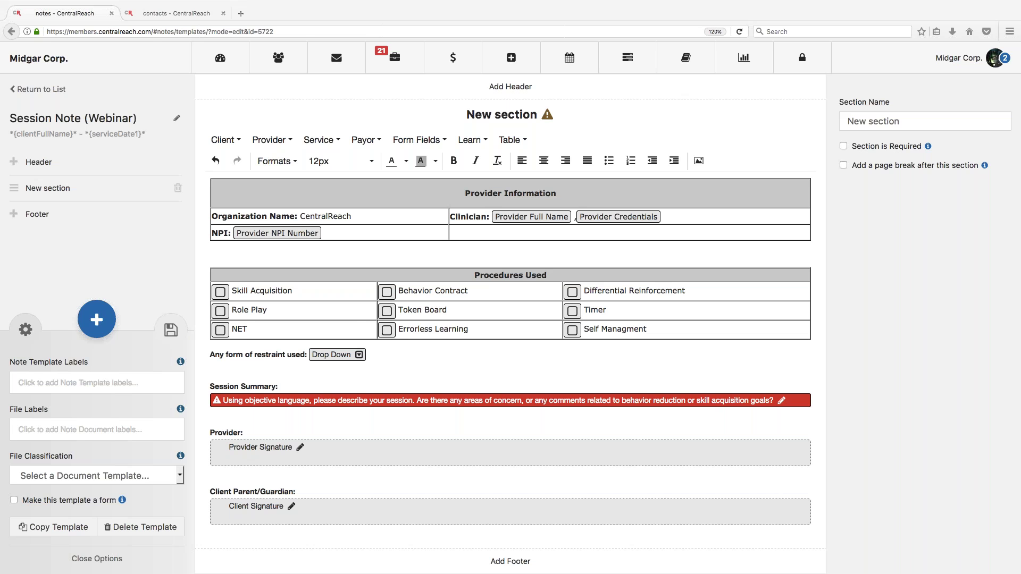
scroll(565, 346, up, 3)
click(313, 254)
click(567, 294)
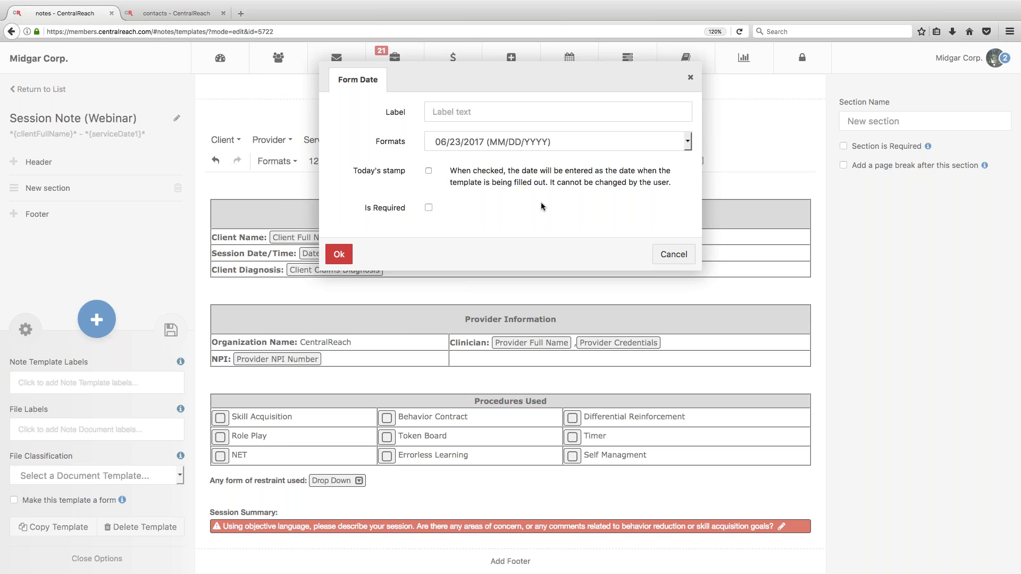
click(673, 254)
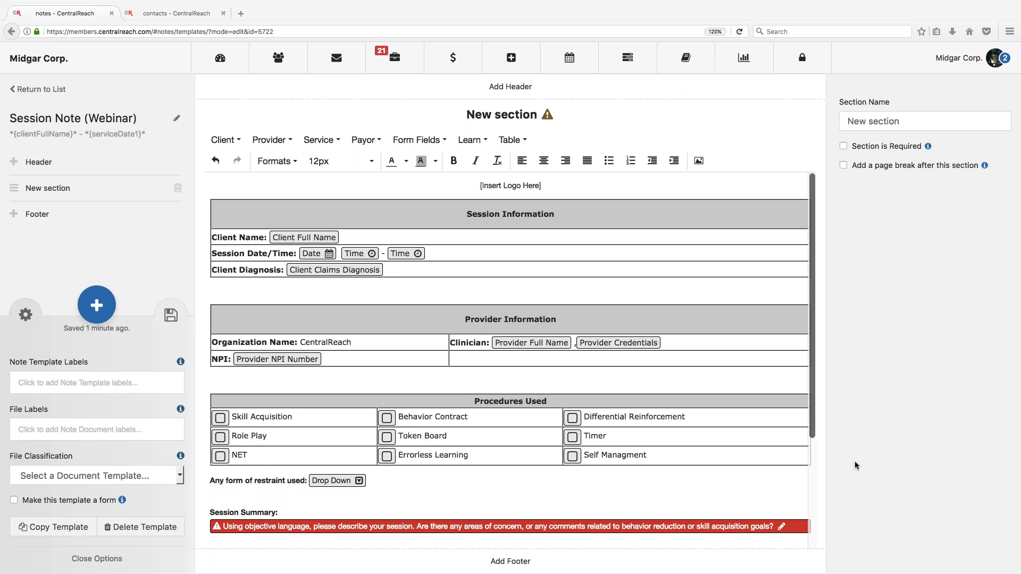
Step: Add an Other Signature field below the session summary
scroll(510, 361, down, 3)
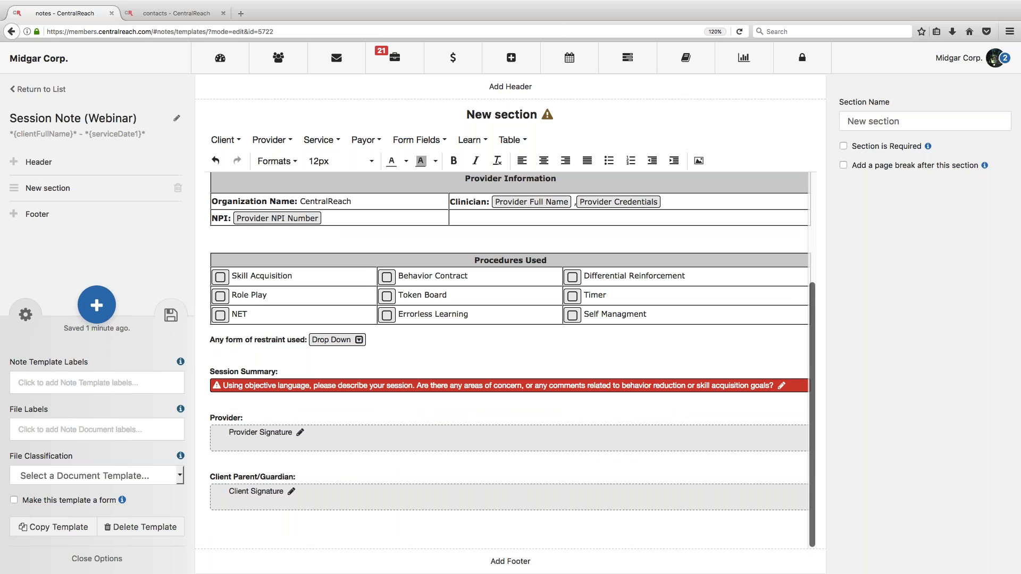
scroll(297, 526, down, 1)
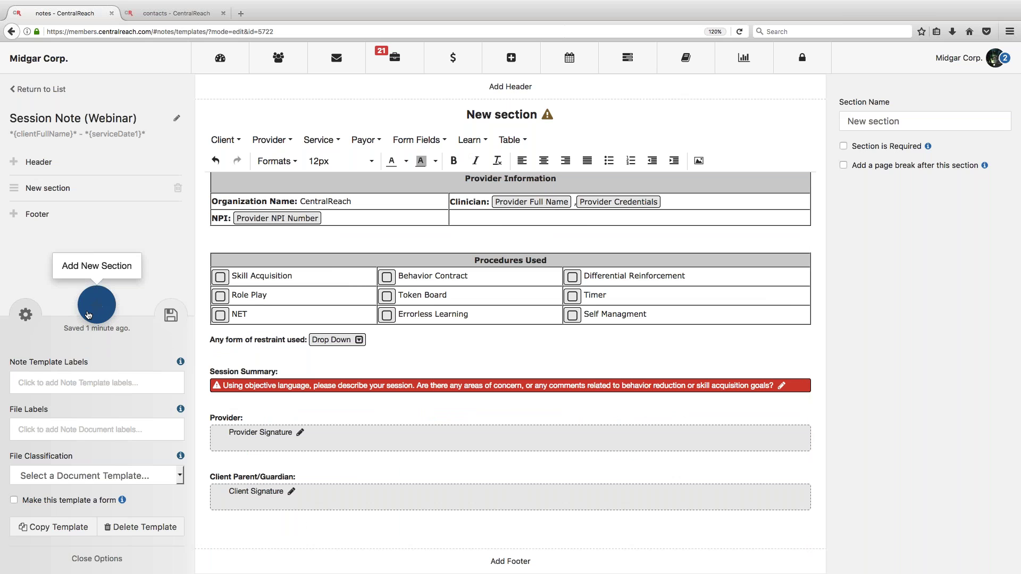
click(25, 315)
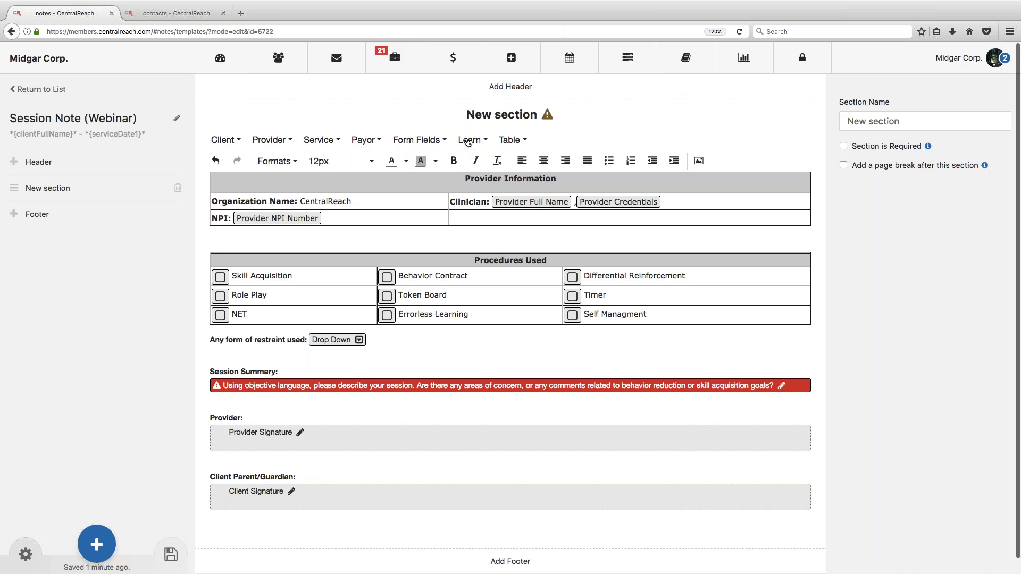
mouse_move(435, 142)
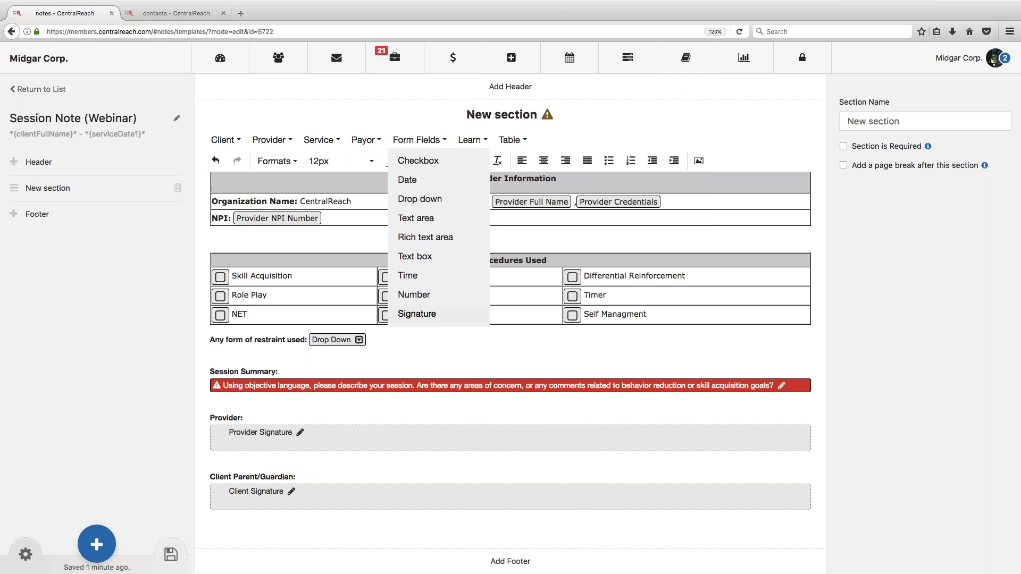
click(417, 313)
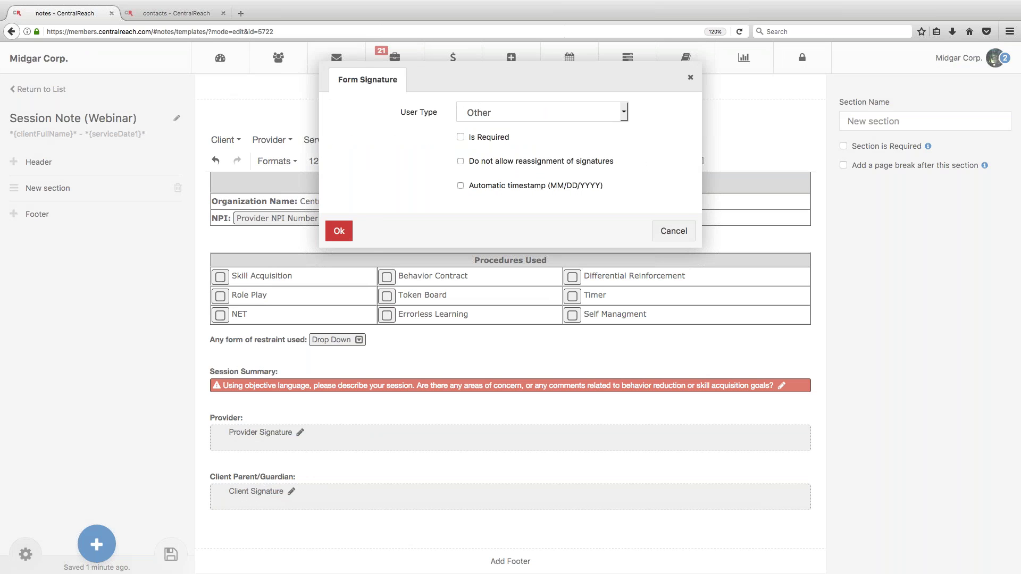
click(339, 231)
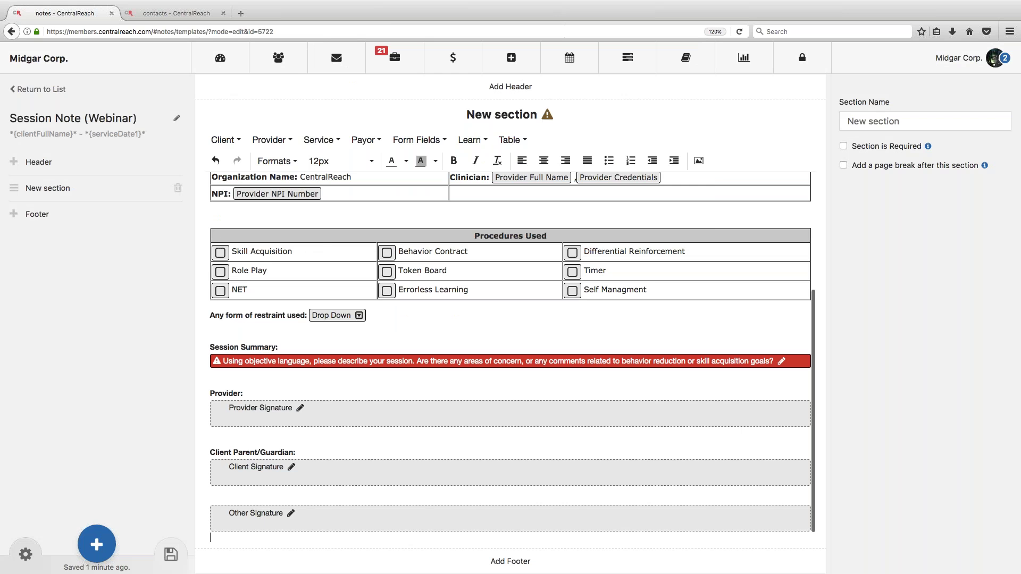
Step: Make the Other Signature field required and select its label text
double_click(267, 512)
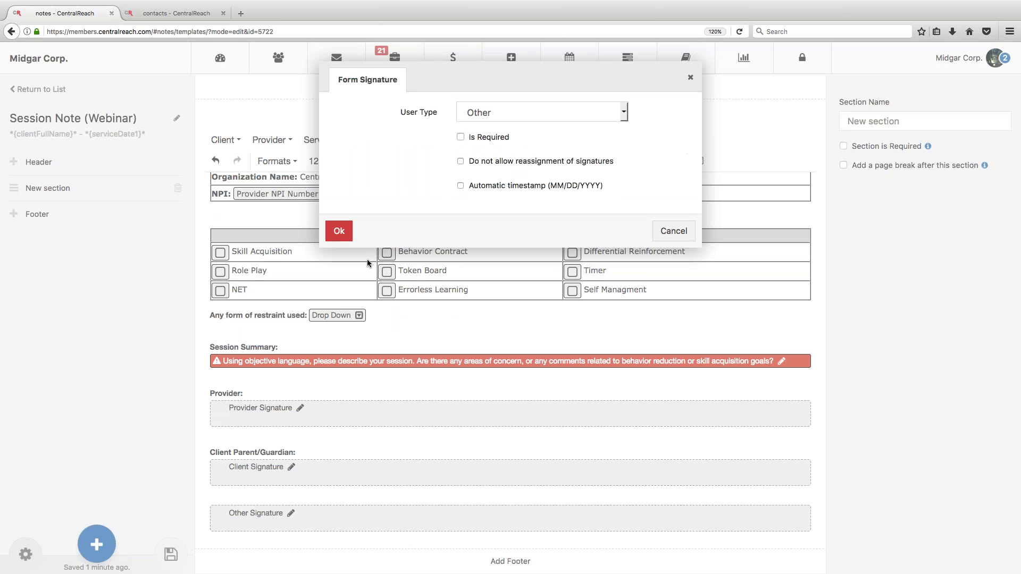
click(462, 138)
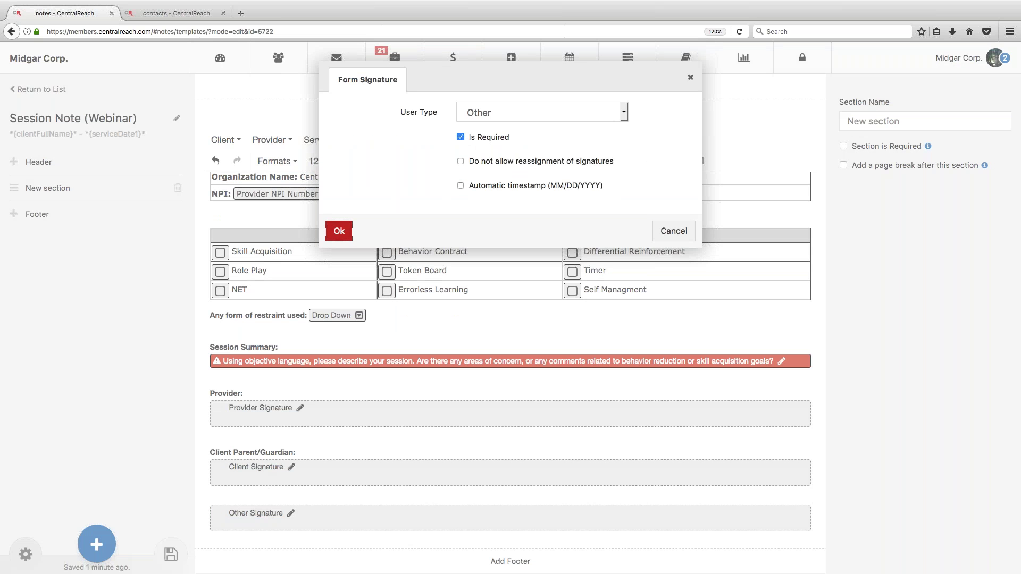
click(339, 231)
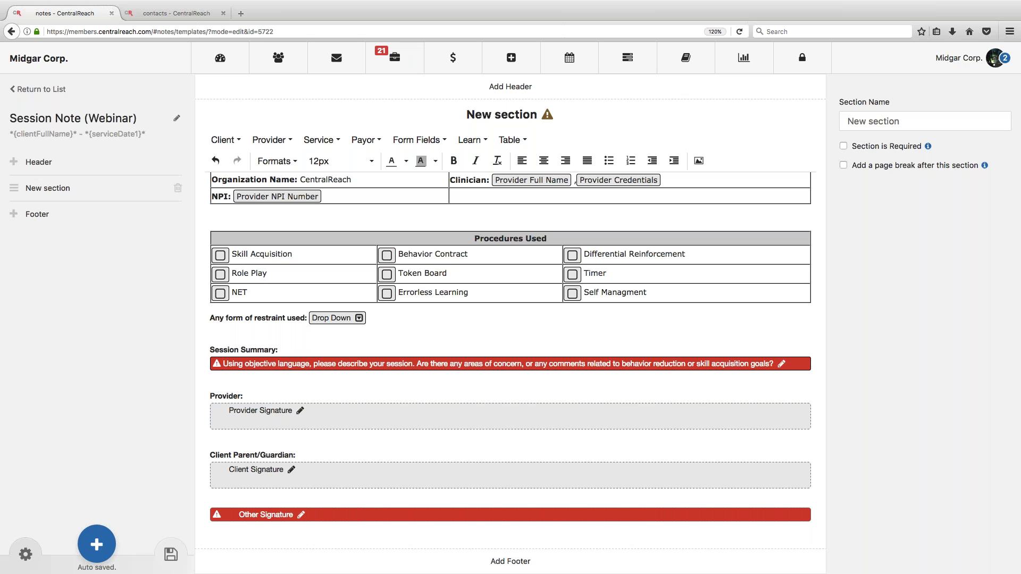
drag(294, 515, 241, 516)
scroll(240, 518, up, 1)
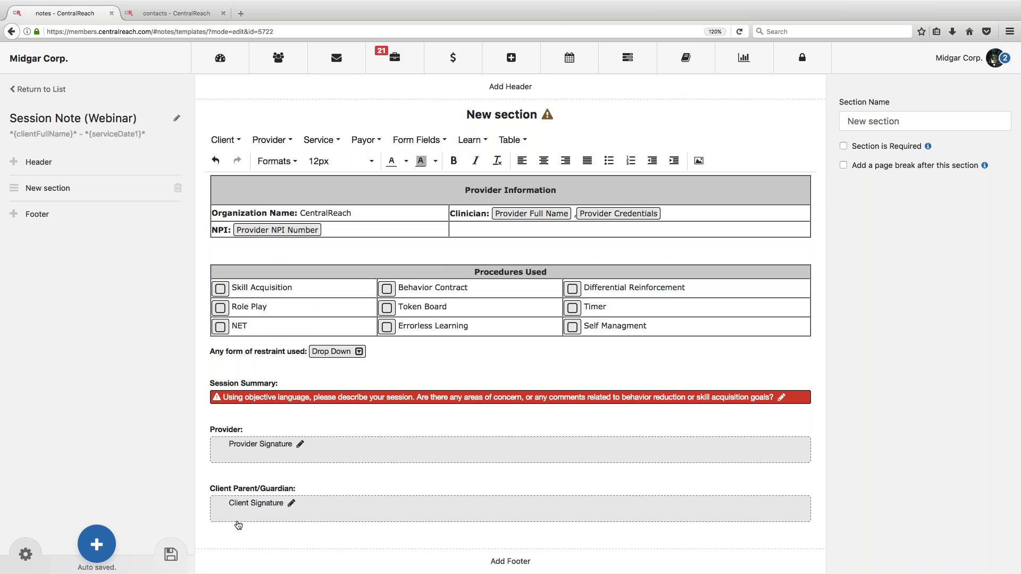
Step: Save the section and browse the Service fields available for insertion
click(171, 555)
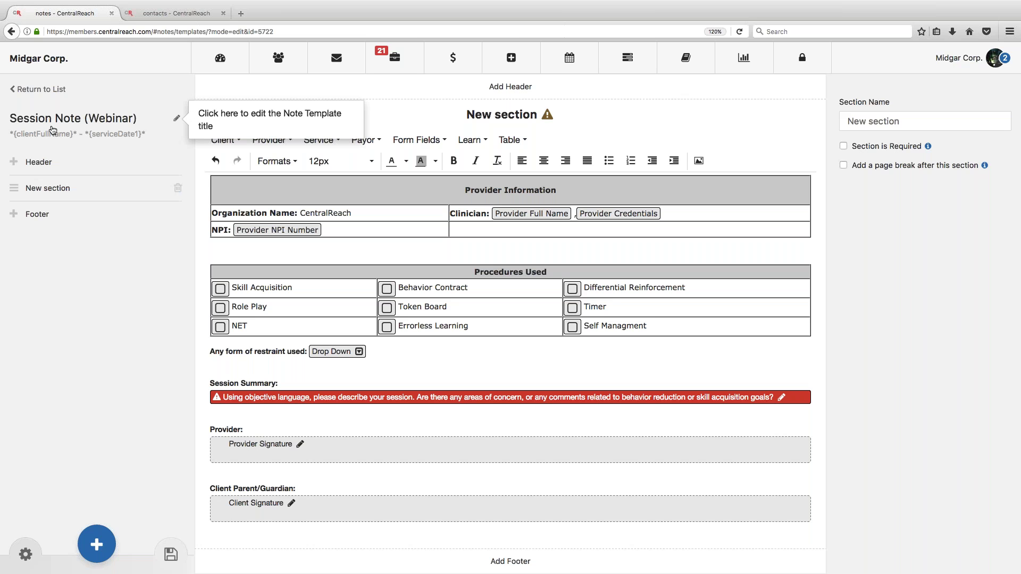
mouse_move(548, 118)
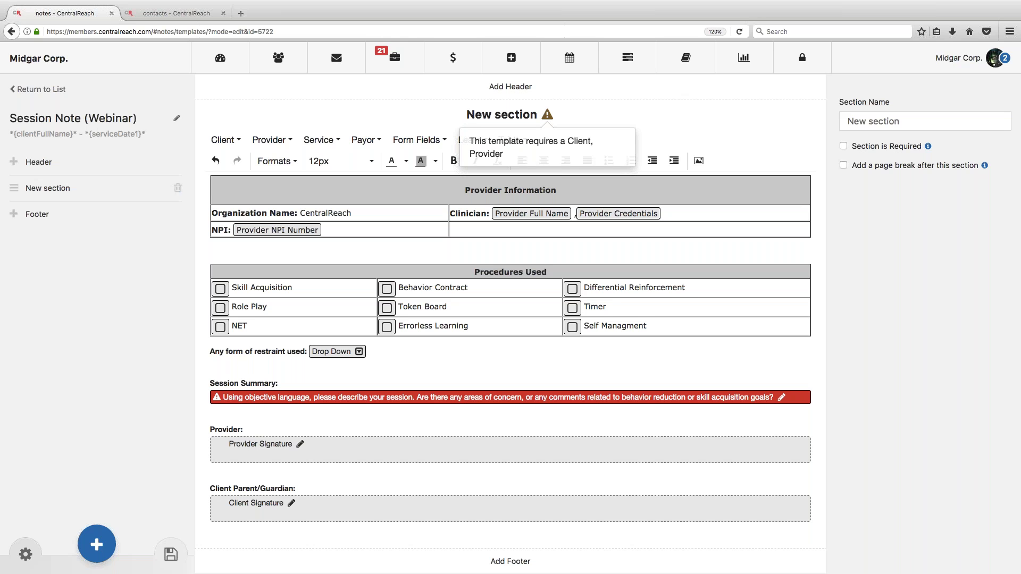
click(323, 141)
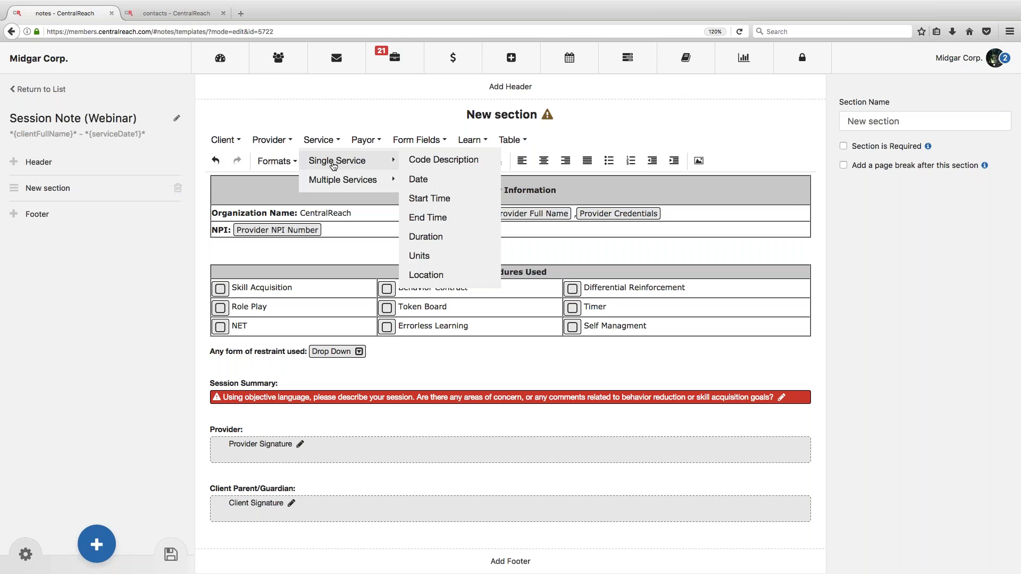
mouse_move(341, 161)
mouse_move(418, 140)
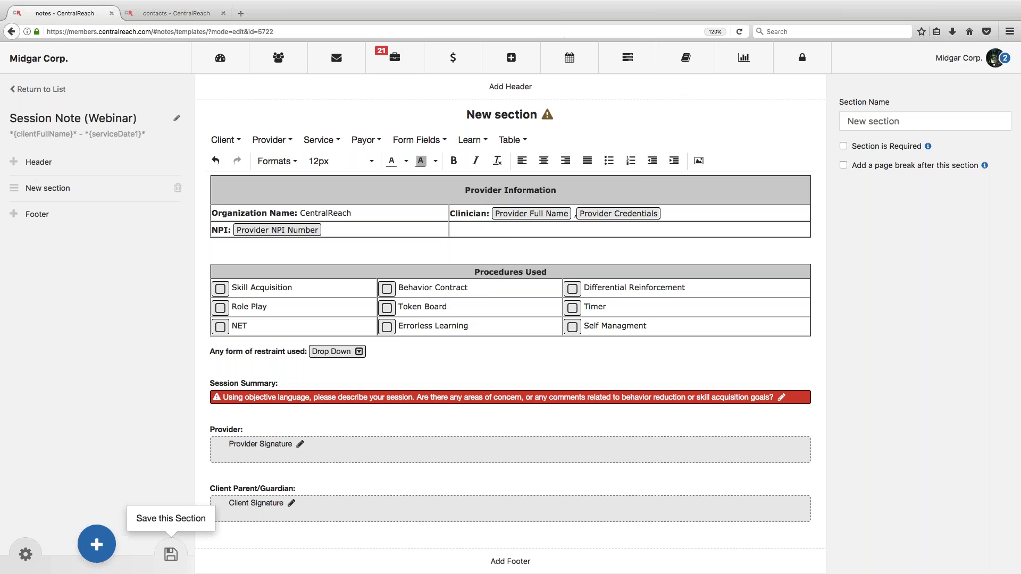
Step: Save the section again and open a client's Notes & Forms list via Contacts > Clients
click(171, 554)
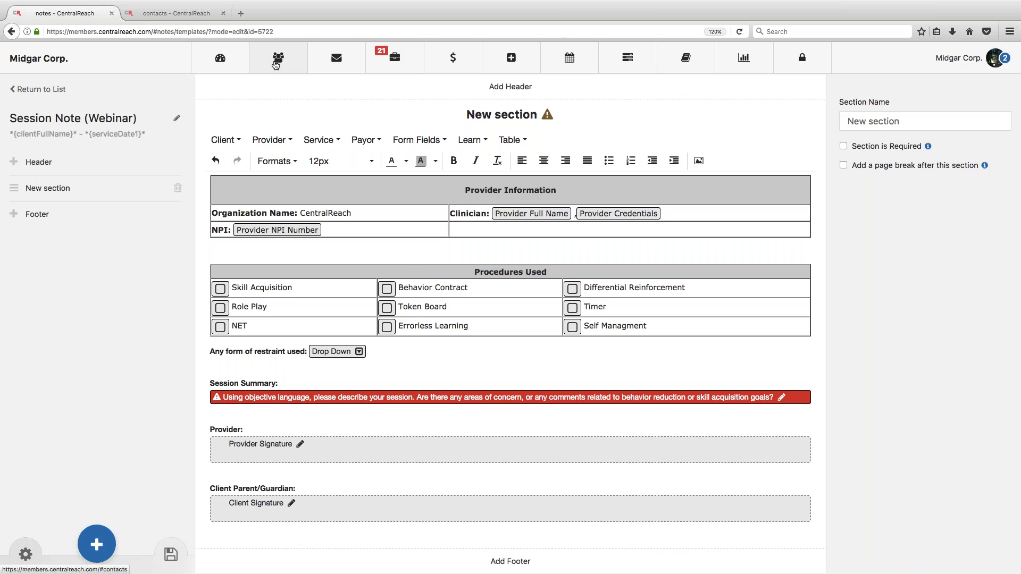
click(294, 65)
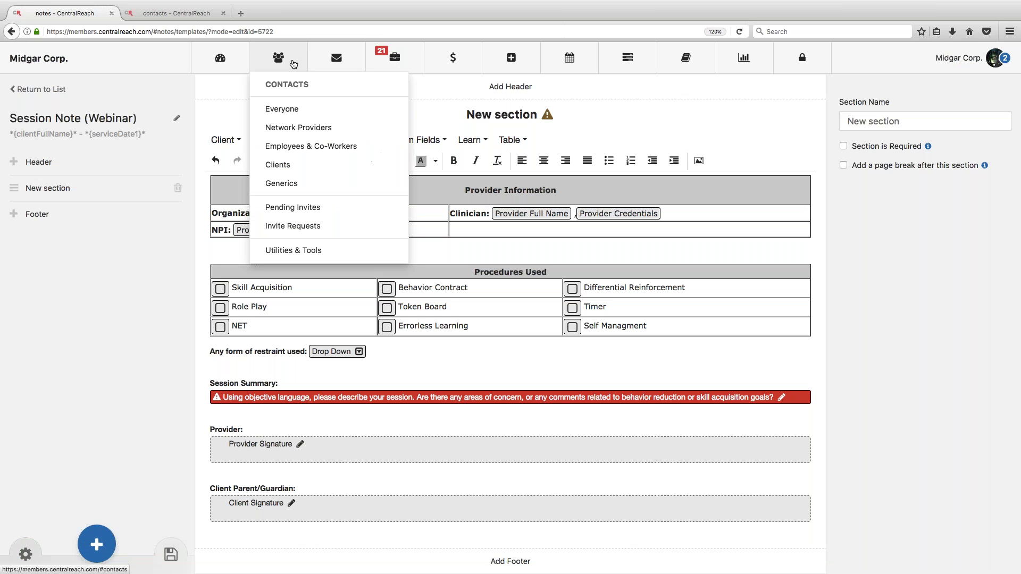
click(291, 165)
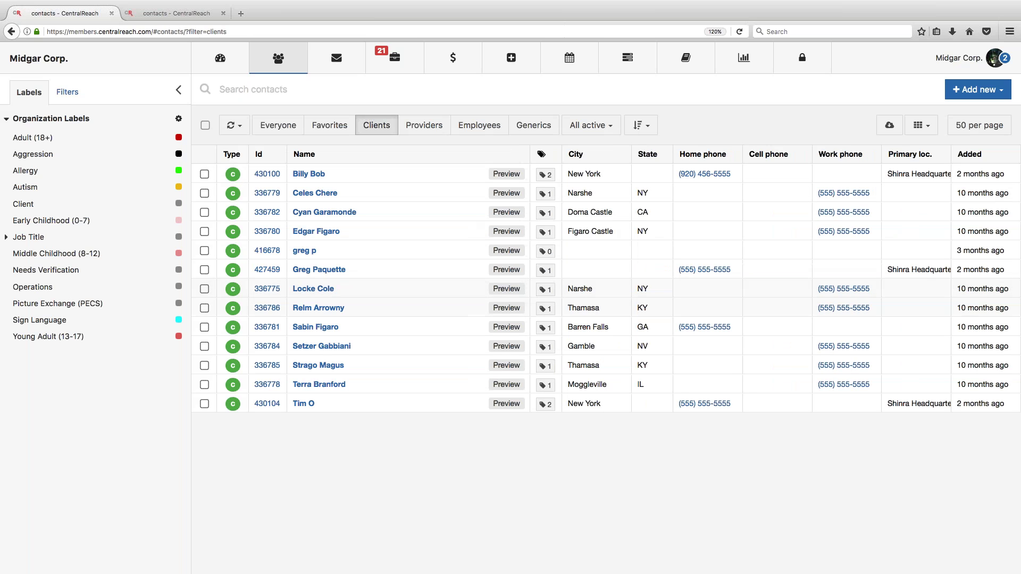
click(314, 288)
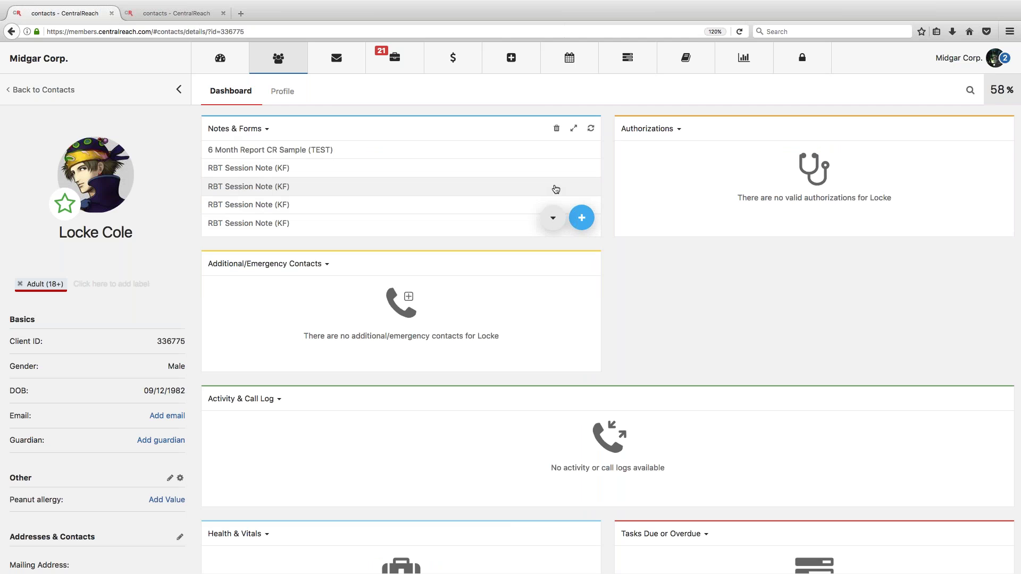
click(583, 218)
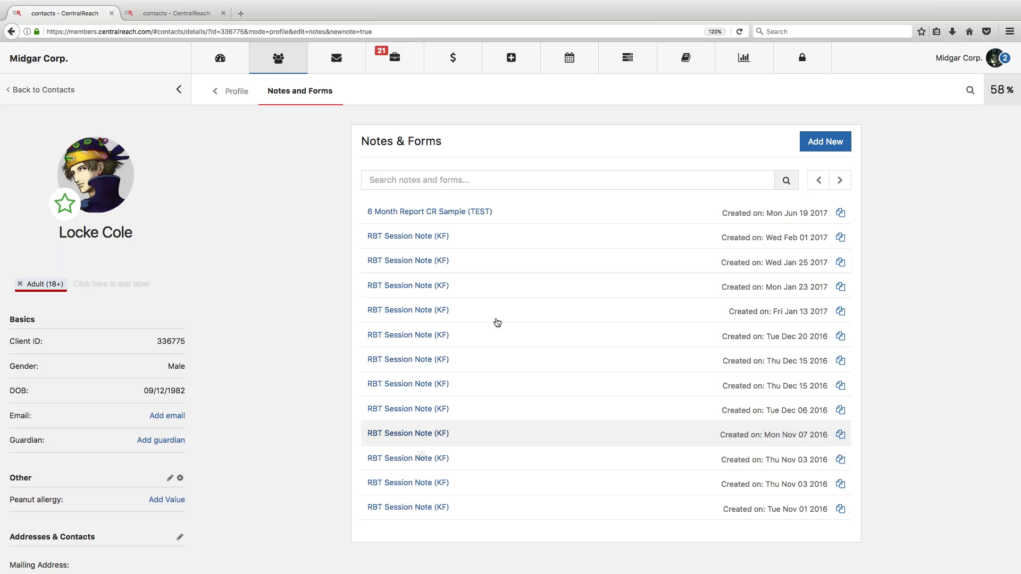
click(848, 136)
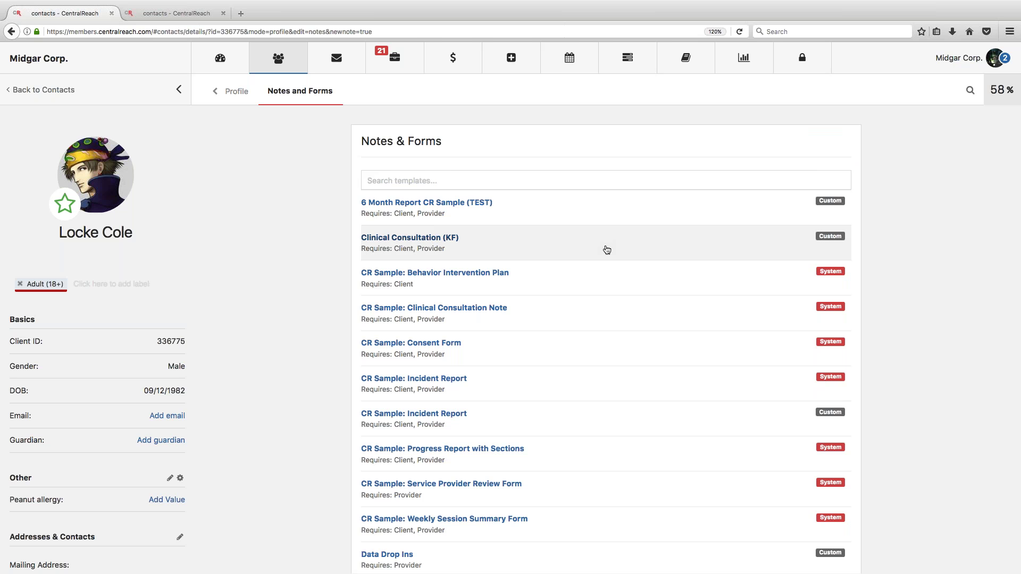
scroll(607, 250, down, 7)
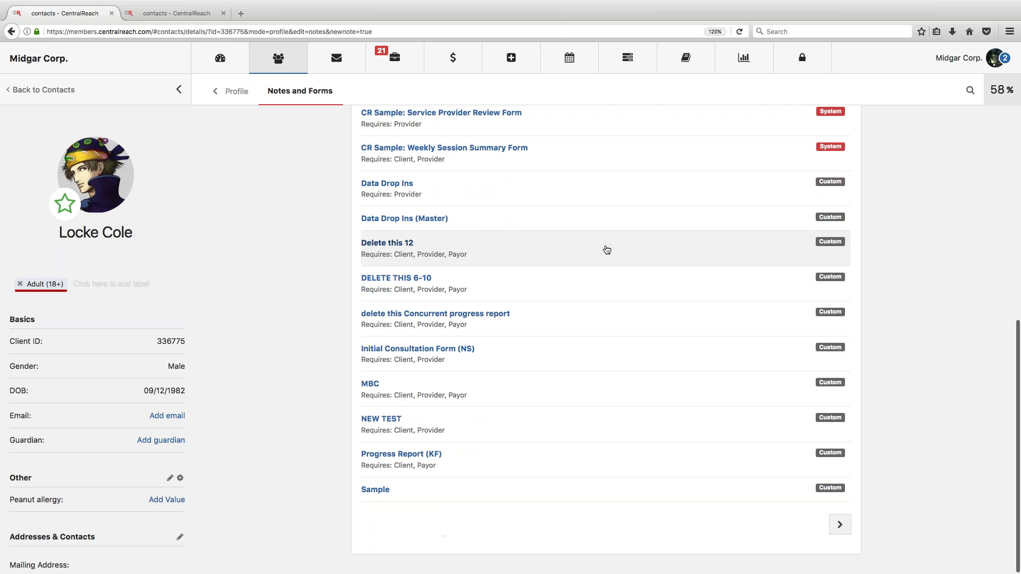
scroll(607, 249, up, 7)
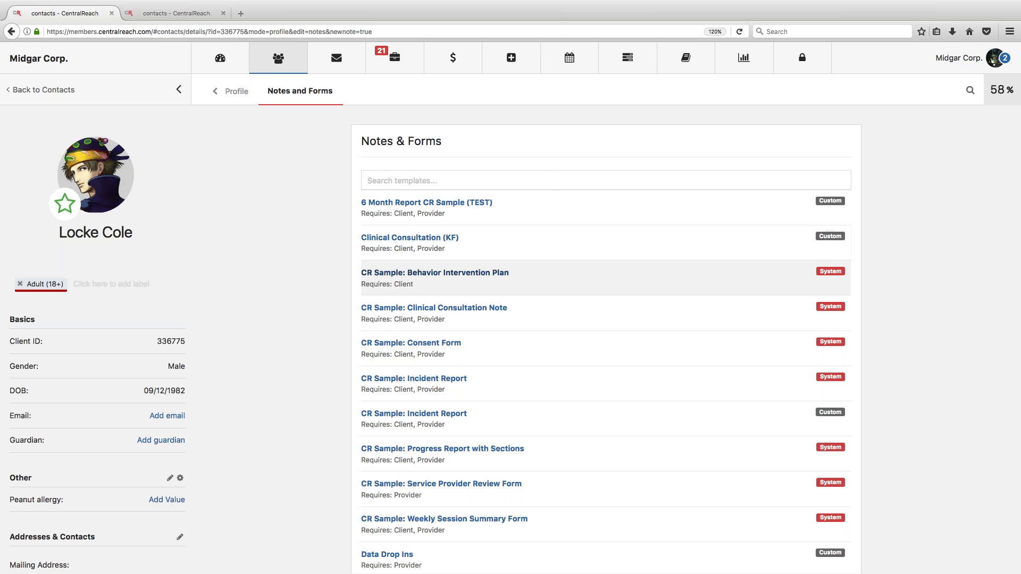
click(545, 181)
text(webinar)
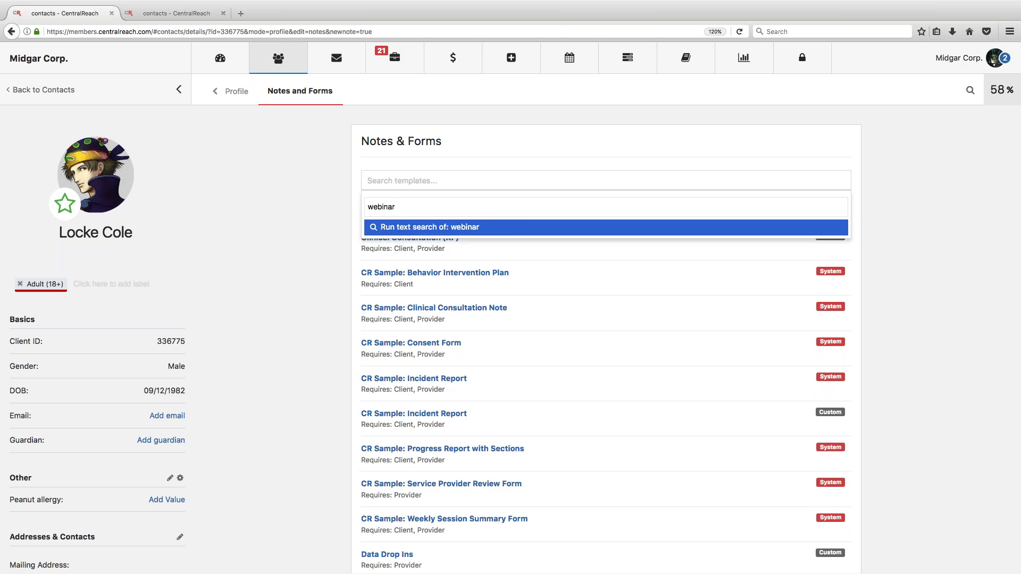
click(432, 227)
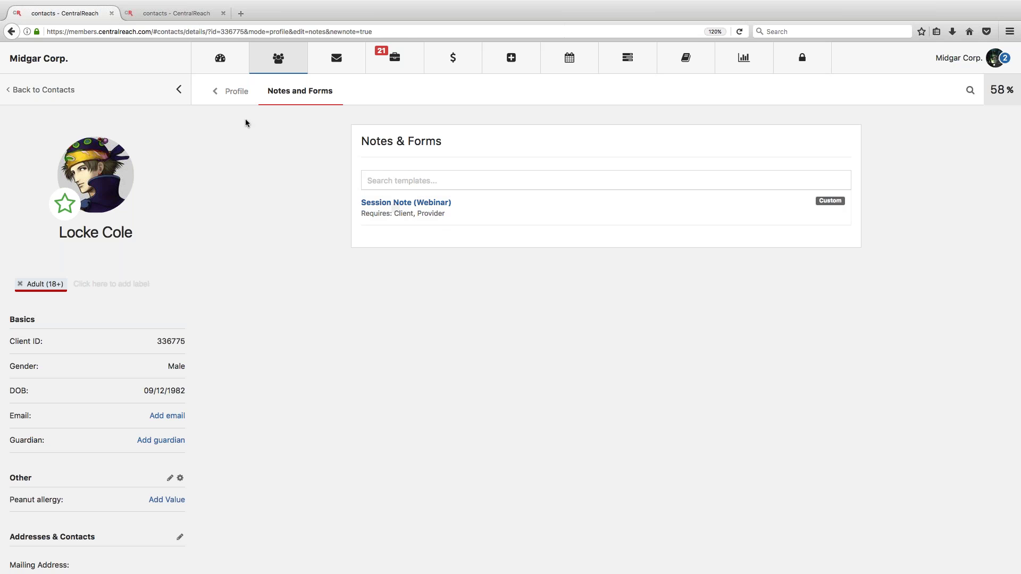
click(238, 92)
scroll(455, 410, down, 2)
click(426, 501)
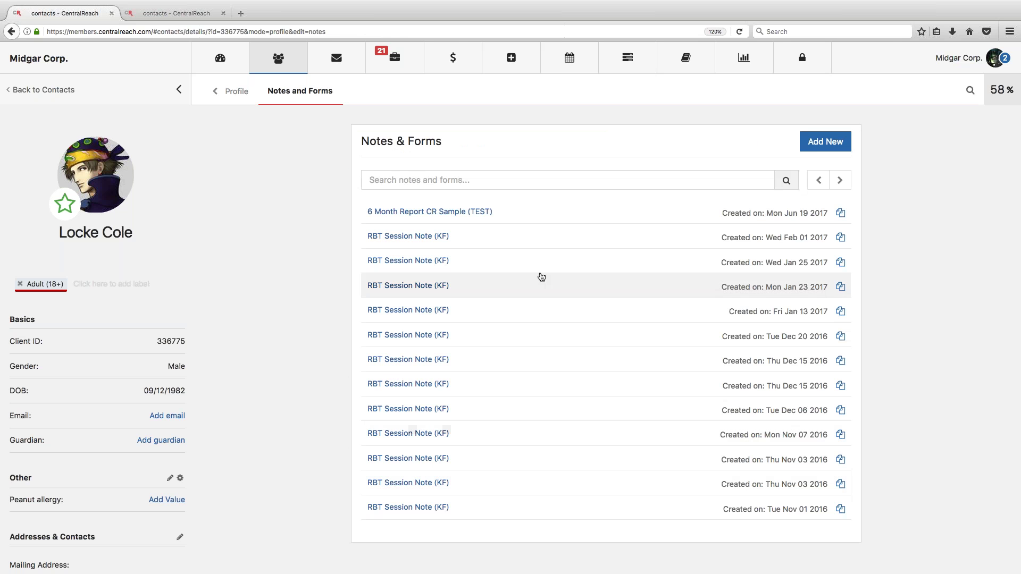
Step: Browse the note template pages and try searching them for 'webinar'
click(827, 142)
scroll(851, 526, down, 7)
click(839, 525)
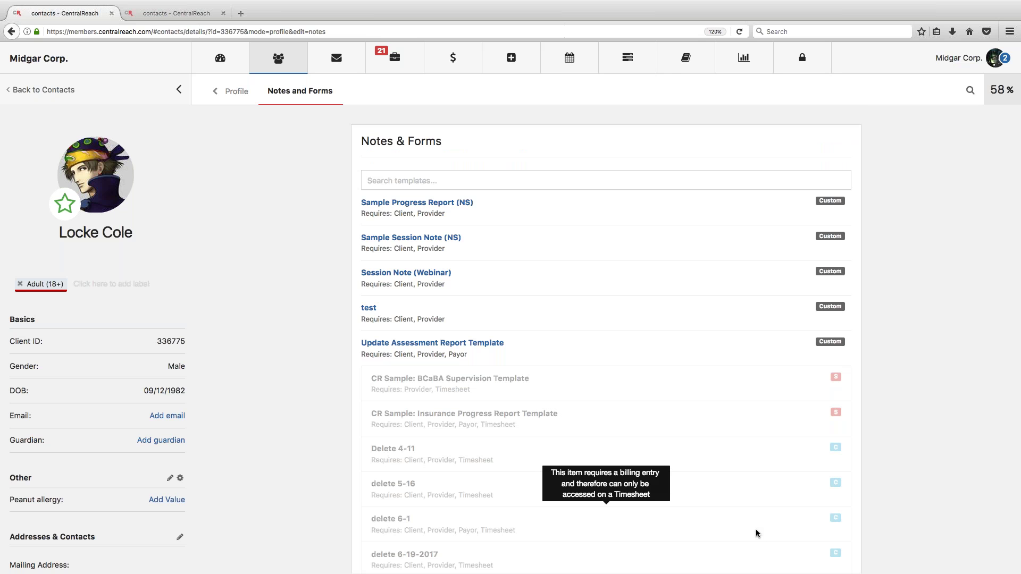
scroll(638, 420, down, 6)
scroll(638, 420, up, 6)
click(484, 180)
text(webinar)
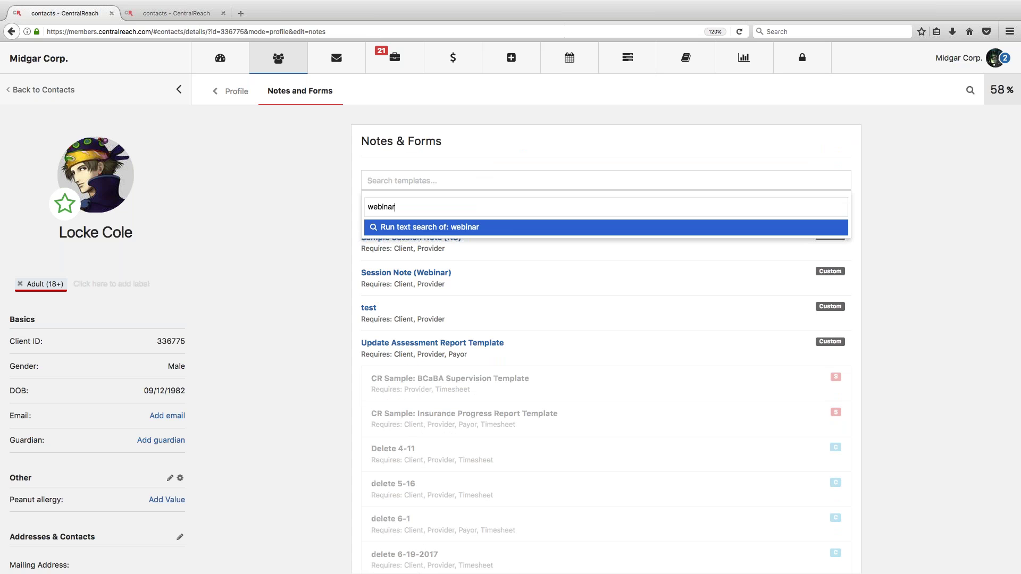
click(448, 227)
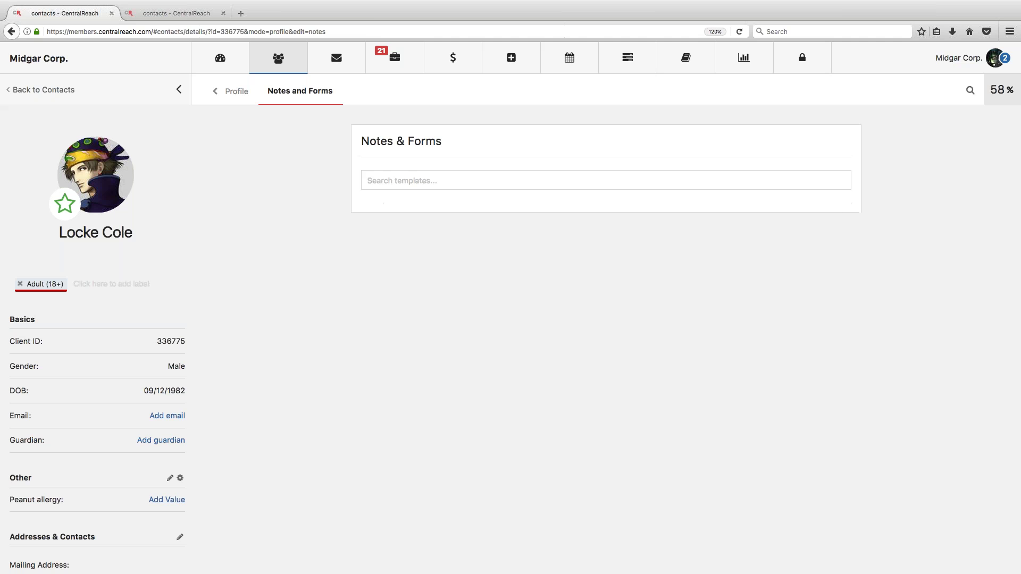
text(webinar)
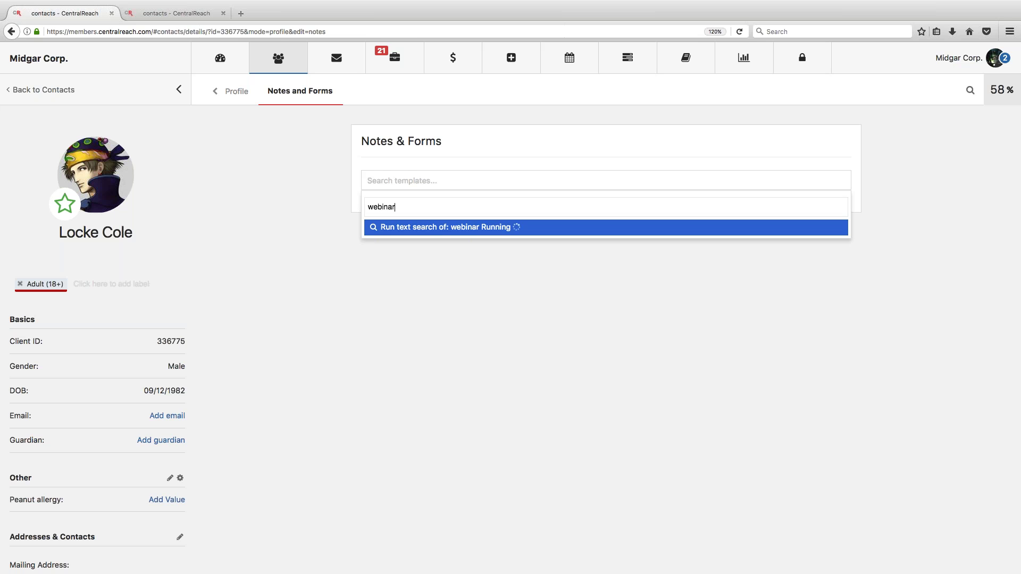
click(416, 228)
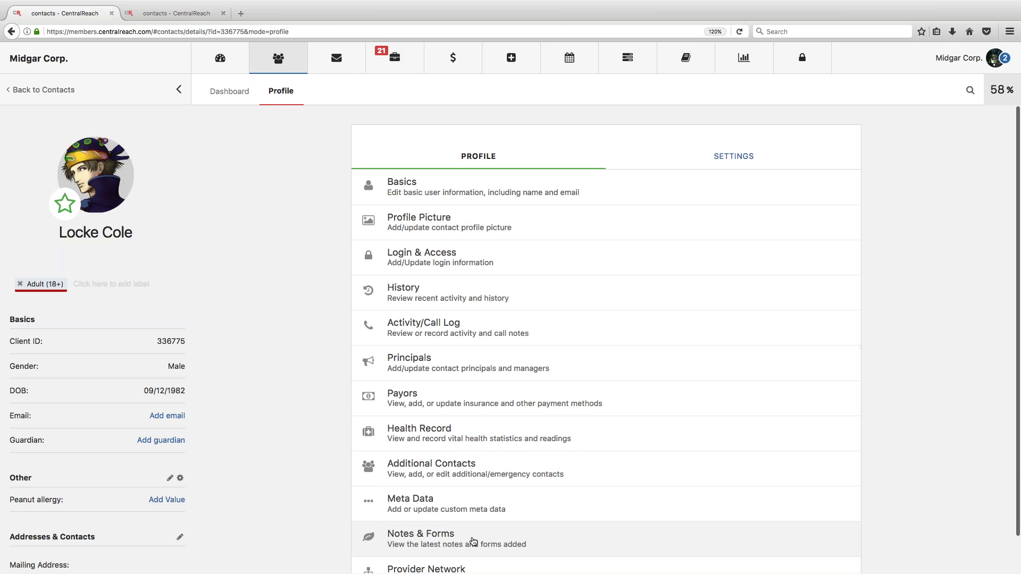
click(474, 542)
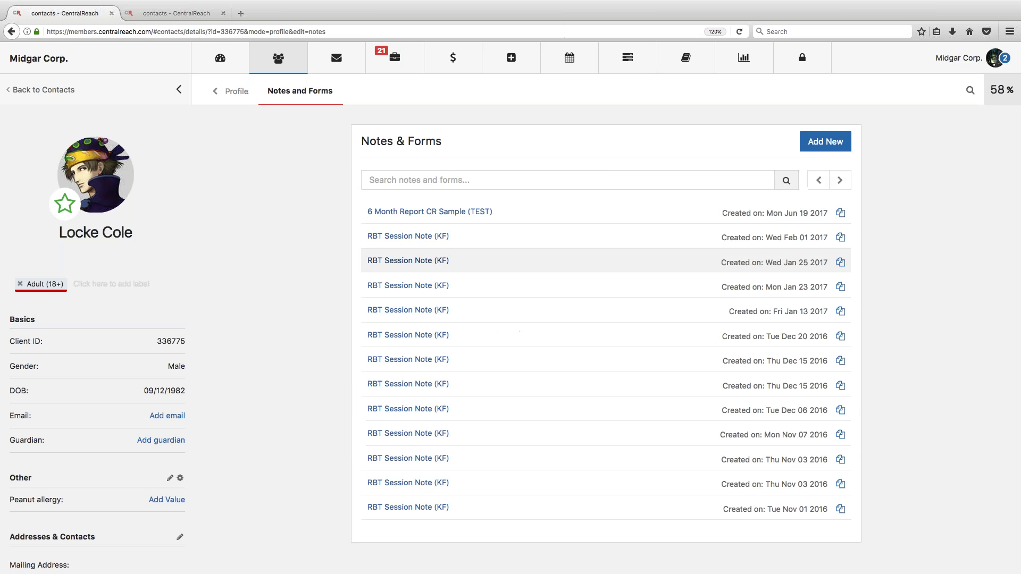
click(639, 179)
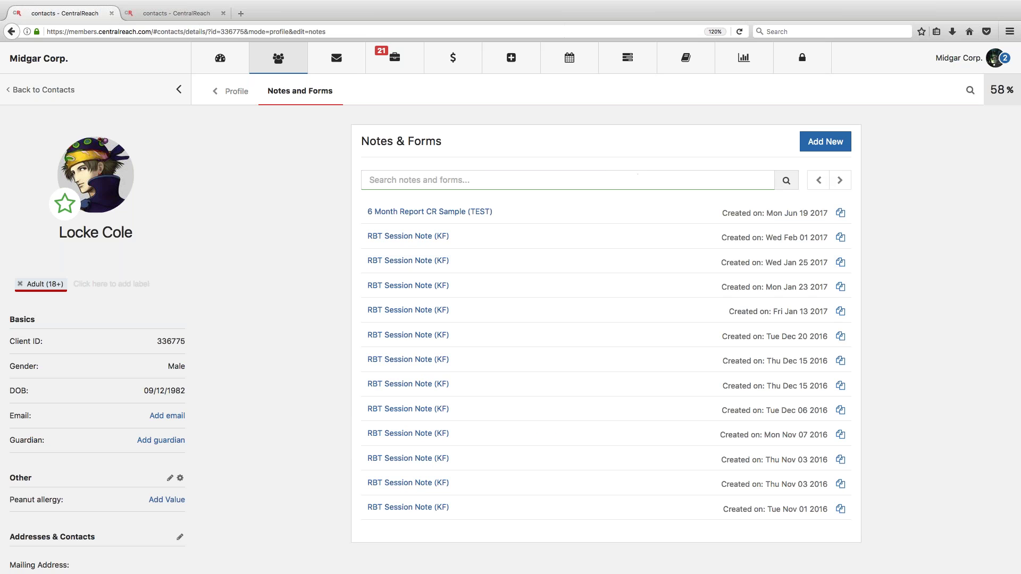
Step: Search templates for 'webinar' and start a new Session Note (Webinar) note
click(825, 142)
click(779, 180)
text(webinar)
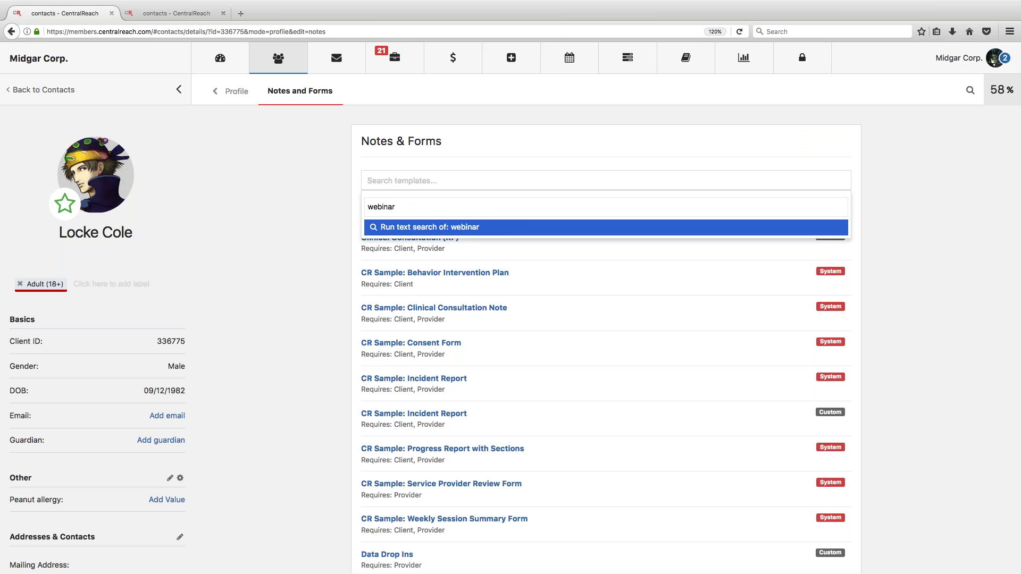
key(Return)
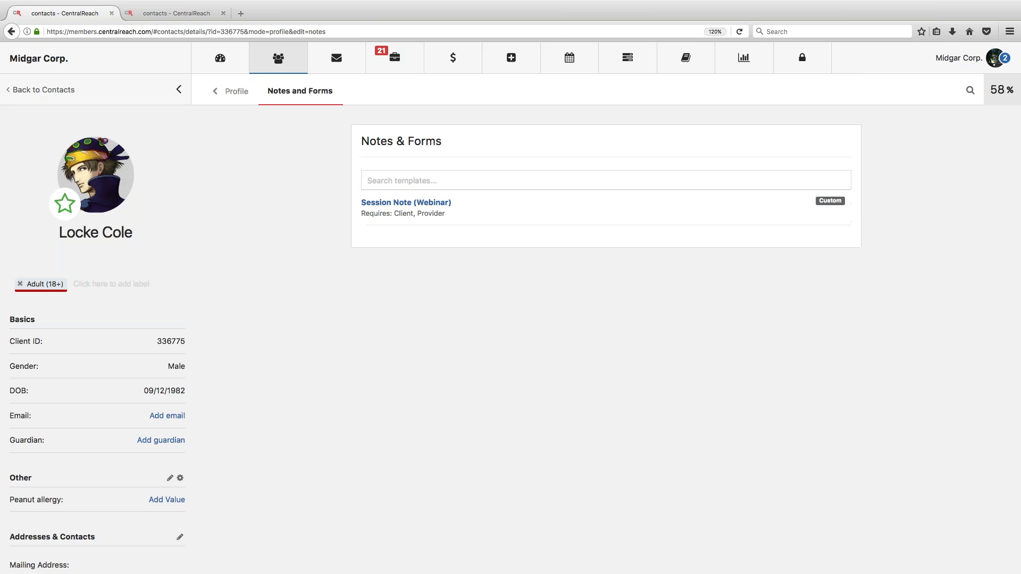
key(Down)
key(Return)
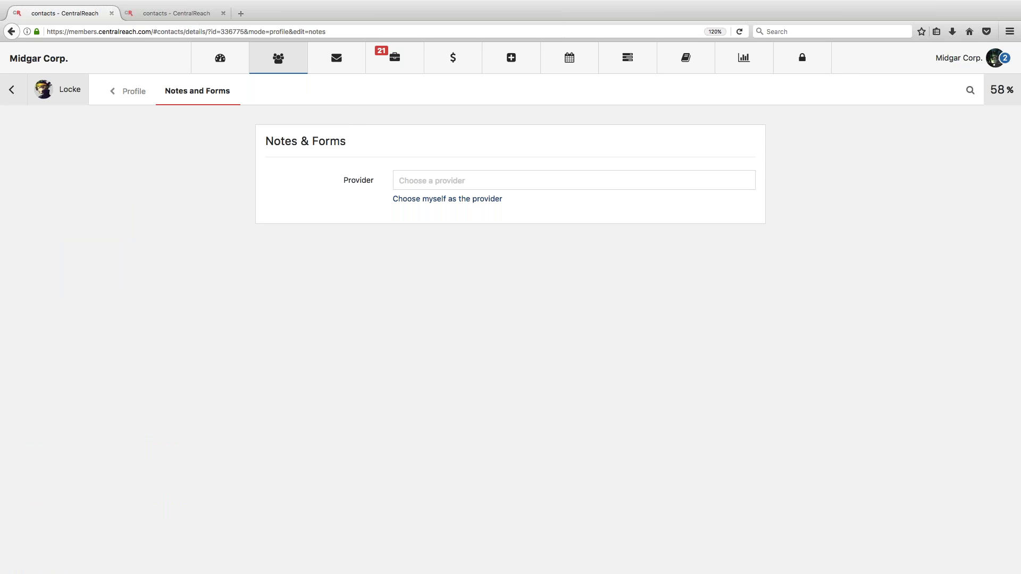
Step: Set provider Midgar Corp., session date 06/23/2017, and time 12:00 PM to 1:00 PM
click(434, 200)
scroll(854, 248, down, 3)
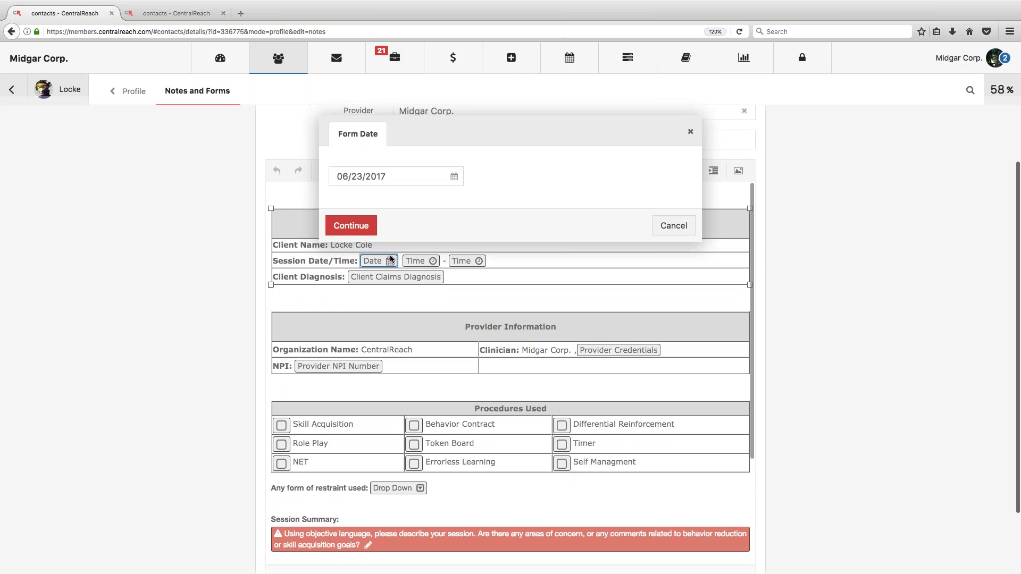
click(362, 227)
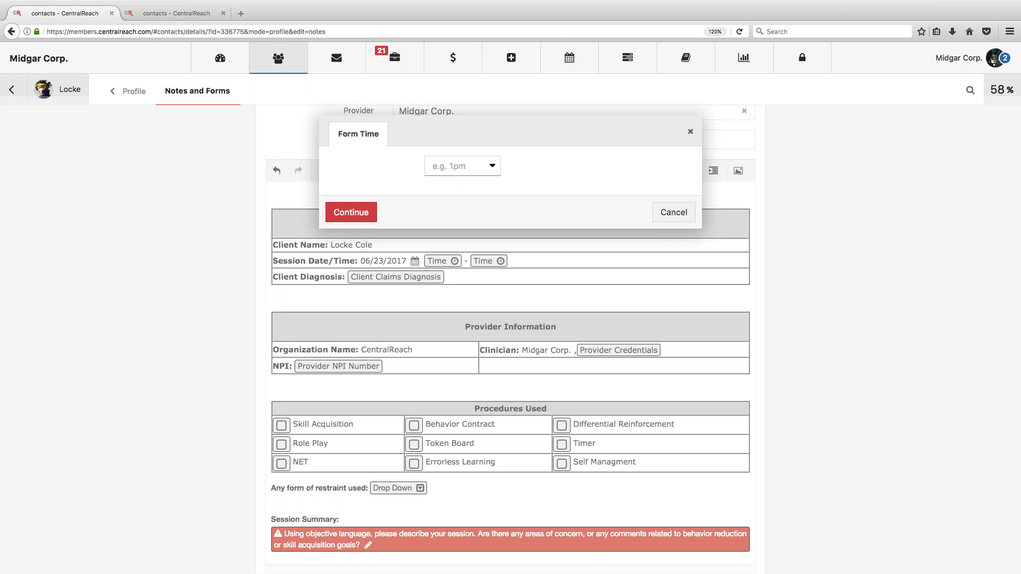
text(12:00 PM)
click(351, 213)
click(509, 261)
text(1:00 pm)
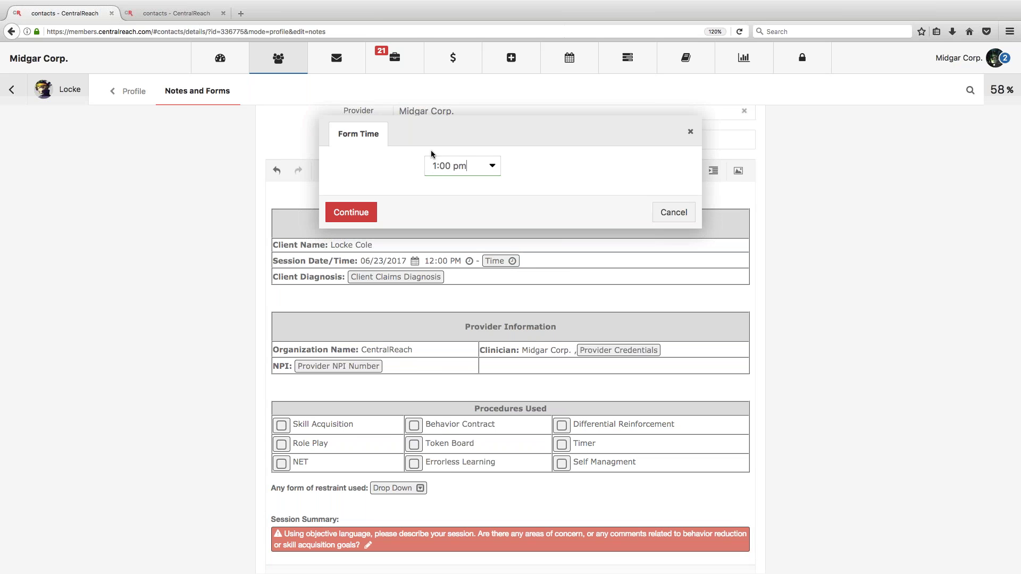
text(pm)
click(351, 213)
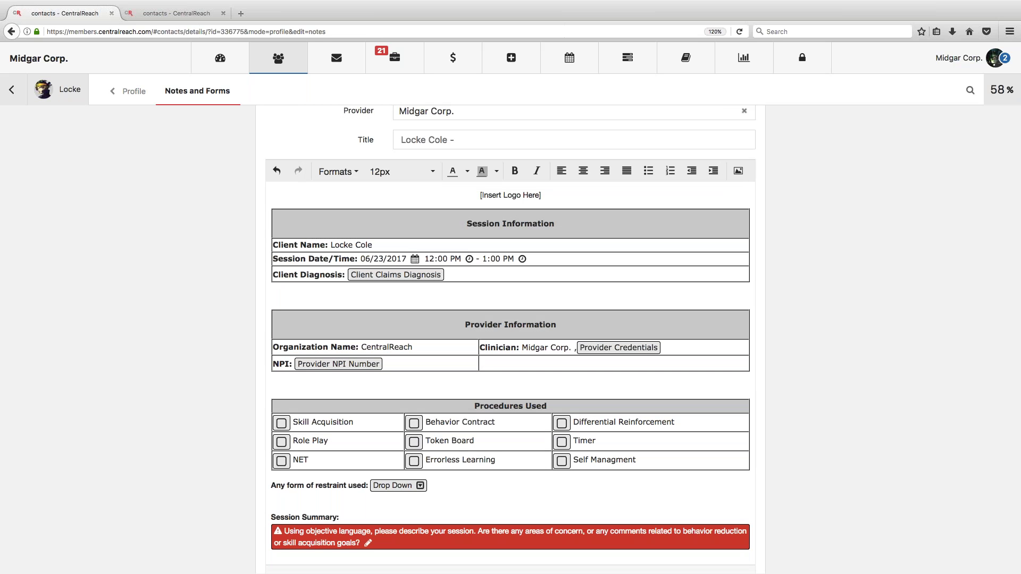
Step: Replace the Client Claims Diagnosis placeholder with Autism
click(348, 275)
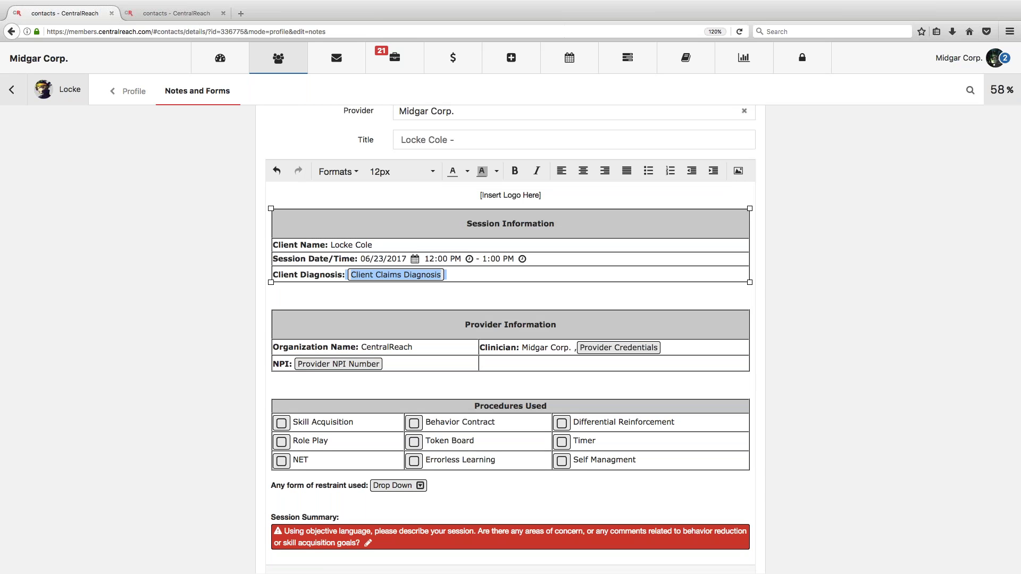
key(BackSpace)
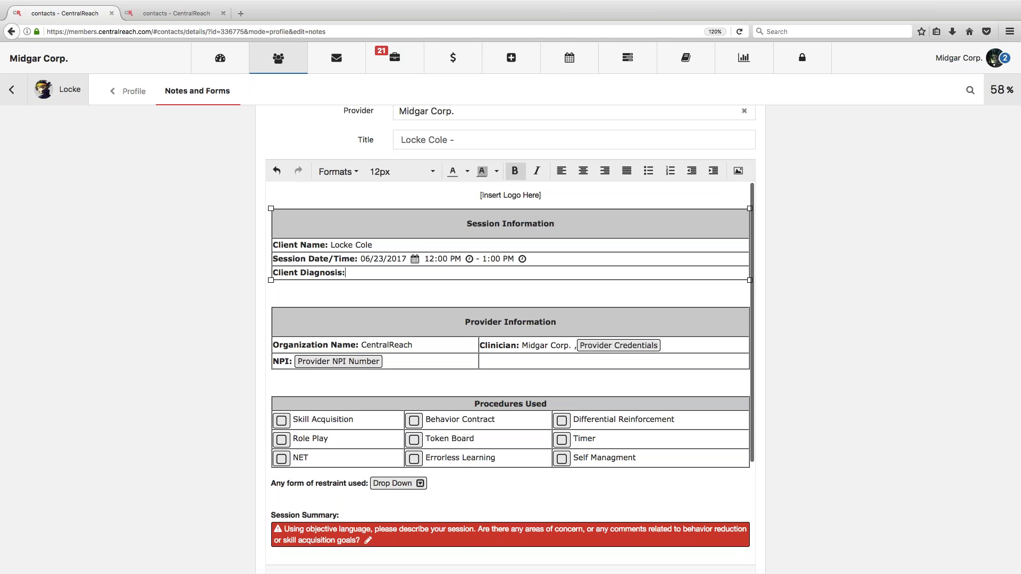
text(Autism)
double_click(359, 273)
Step: Replace the clinician placeholder with the clinician's full name and M.A. BCBA credentials
drag(361, 345, 414, 343)
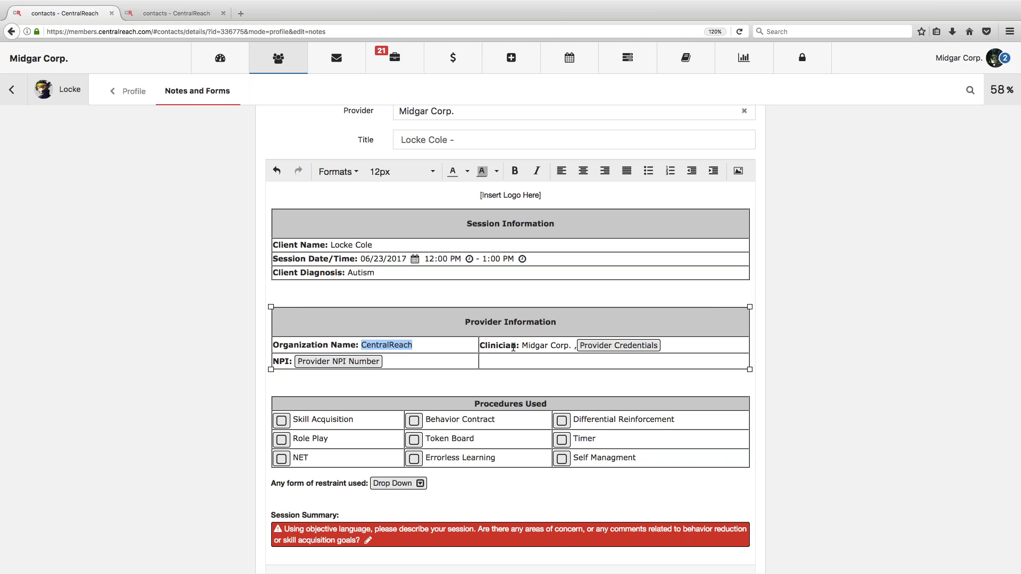
drag(517, 346, 717, 343)
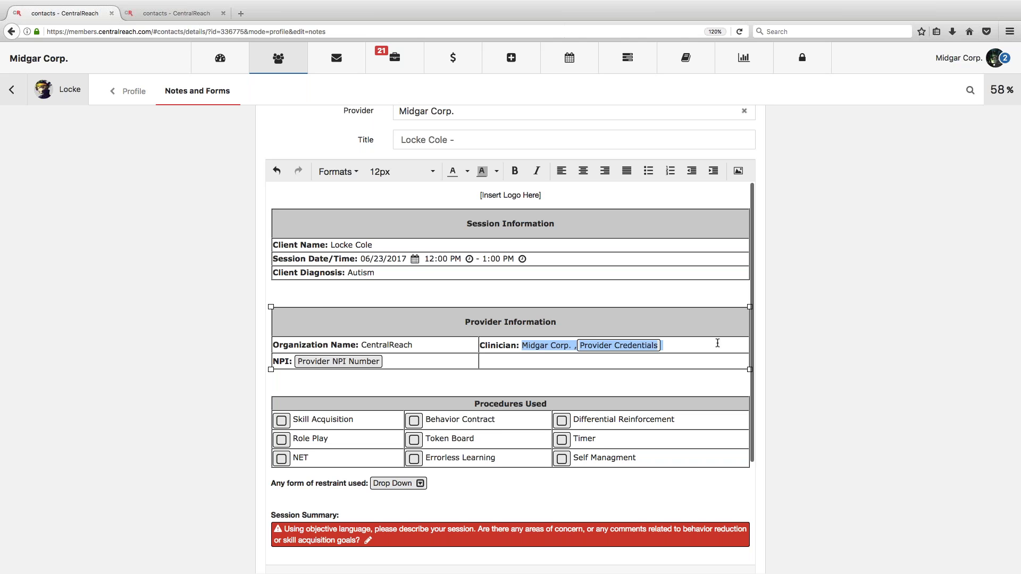
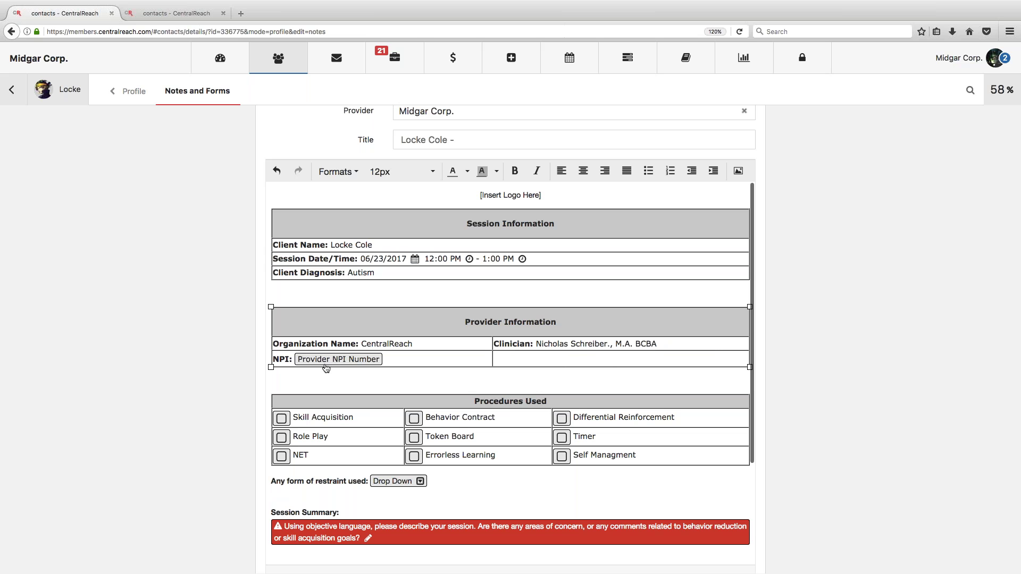
scroll(323, 367, down, 4)
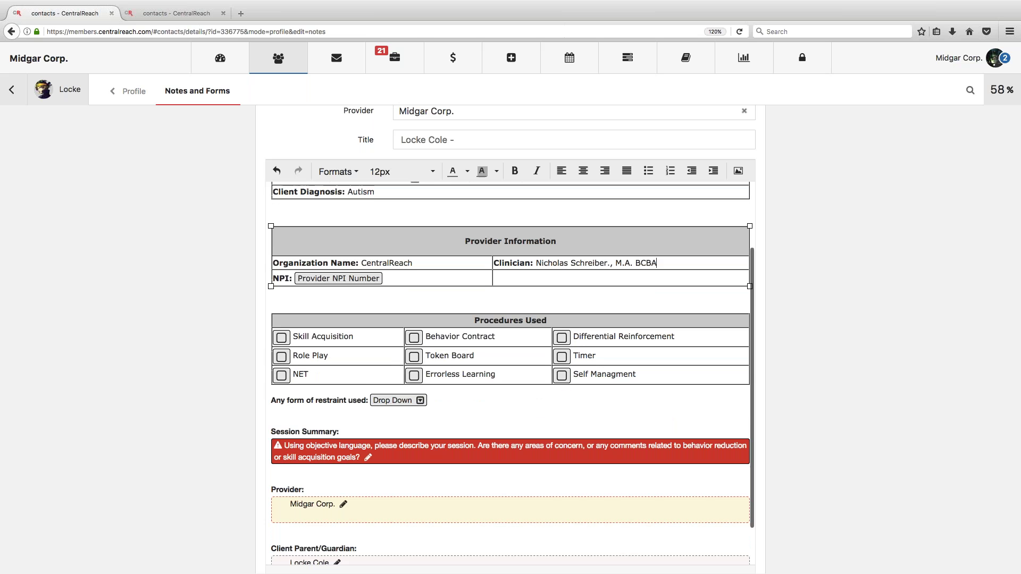
Step: Check Skill Acquisition, Token Board and Differential Reinforcement as procedures used
click(281, 318)
click(281, 318)
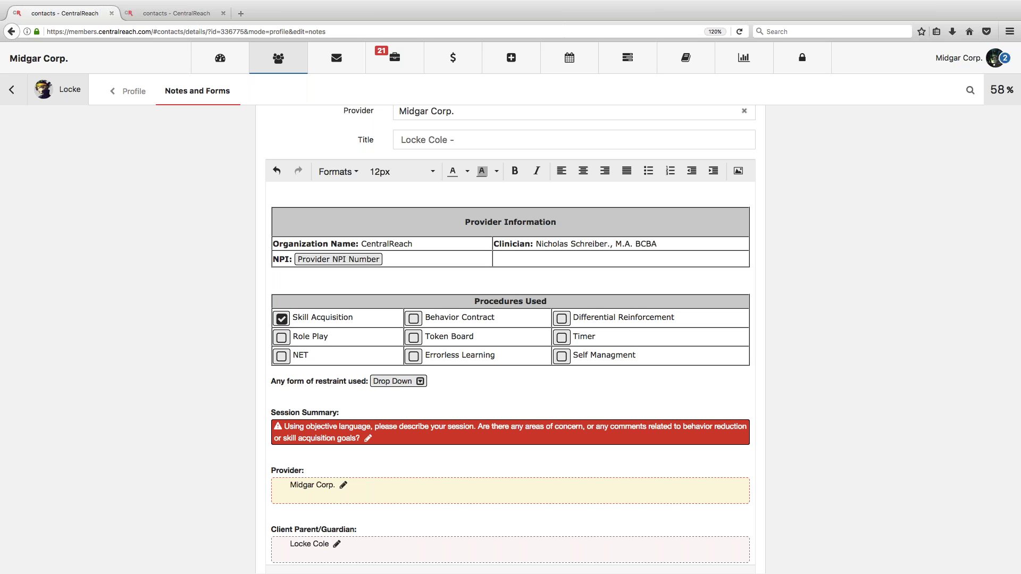
click(414, 339)
click(562, 319)
Step: Answer No to the restraint question
double_click(394, 381)
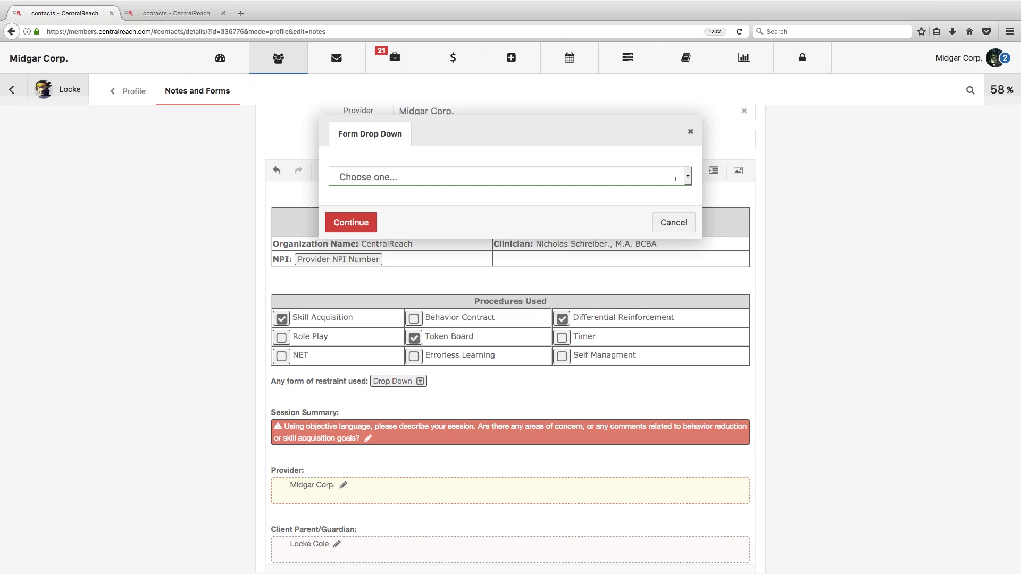
click(403, 177)
click(395, 214)
click(350, 222)
Step: Write the session summary 'We talked about note/forms on a webinar hosted from CR HQ!'
scroll(443, 321, down, 1)
double_click(414, 407)
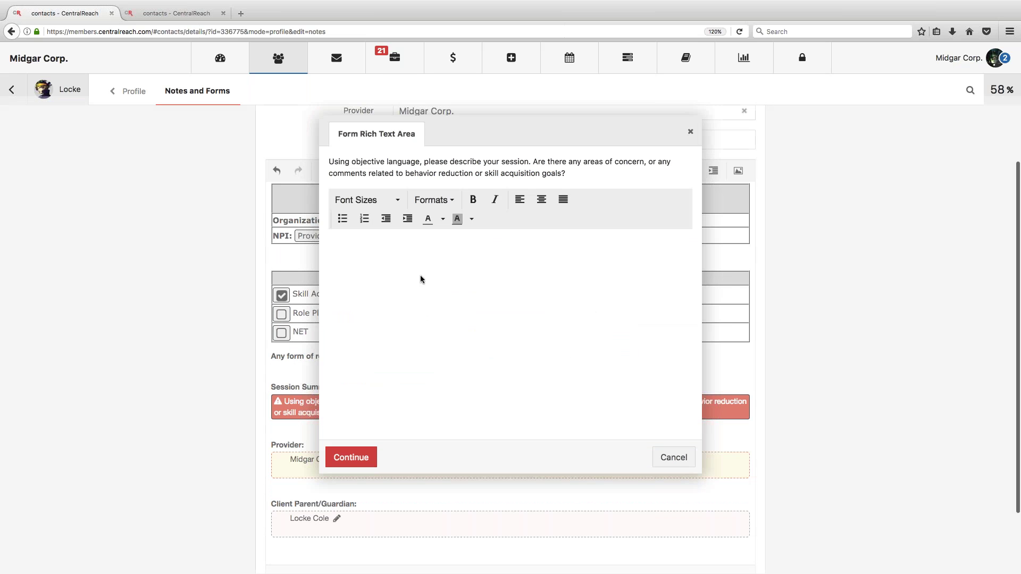
text(We tal)
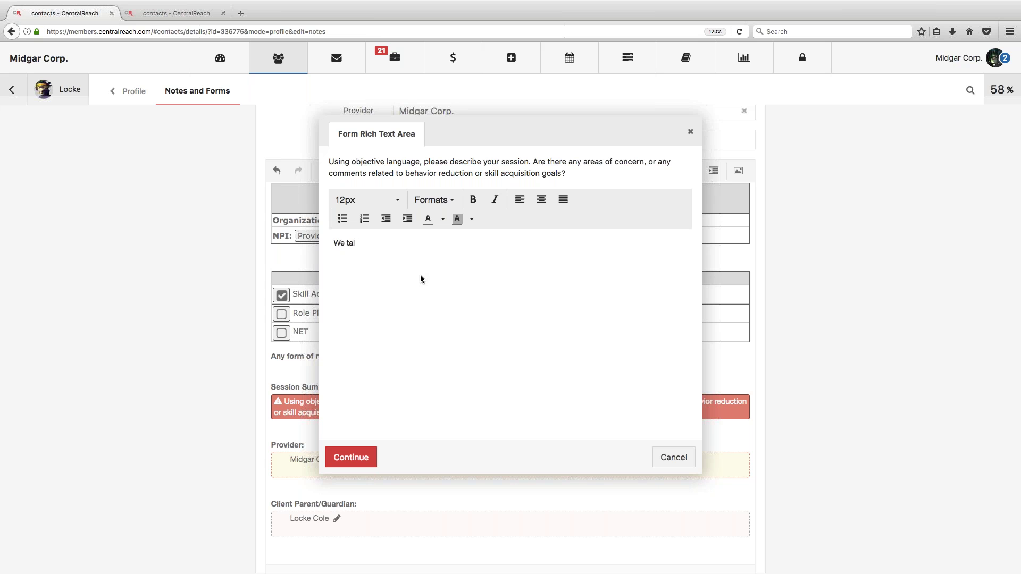
text(ked about note/forms on a webinar hosted from C)
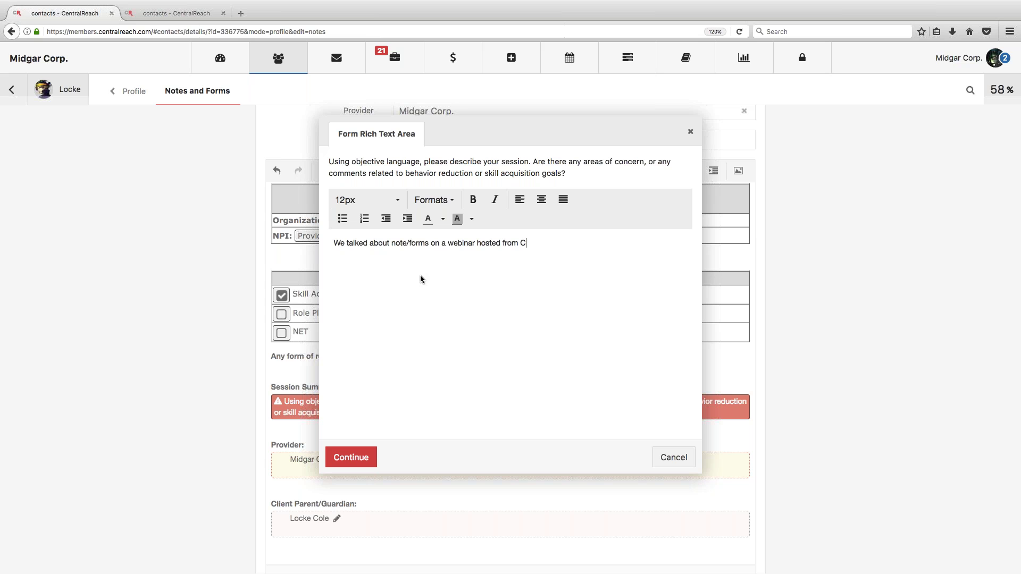
text(R HQ!)
click(376, 454)
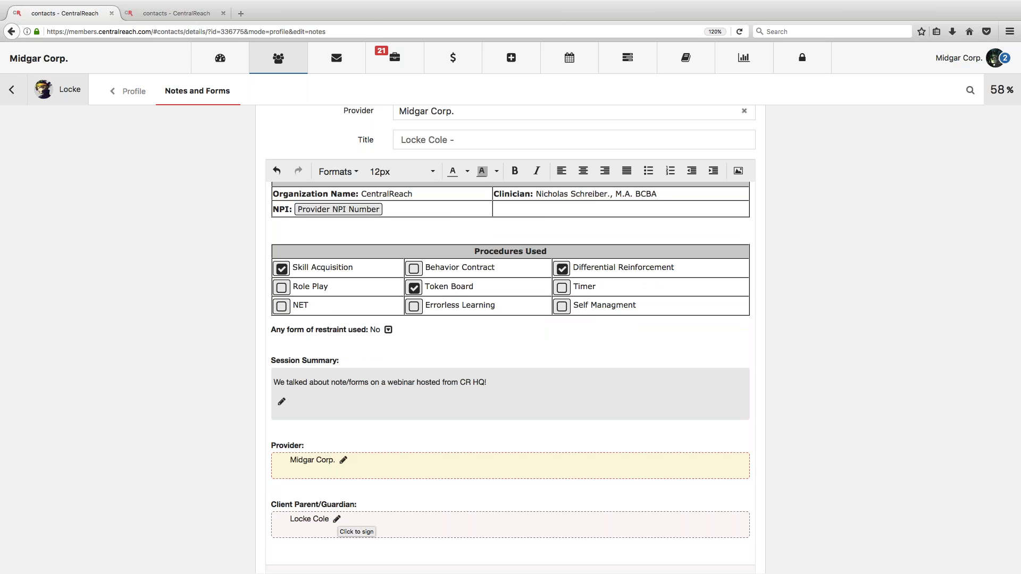
Step: Enter the signer's name in the Client Parent/Guardian box, draw the signature, and accept it
click(336, 519)
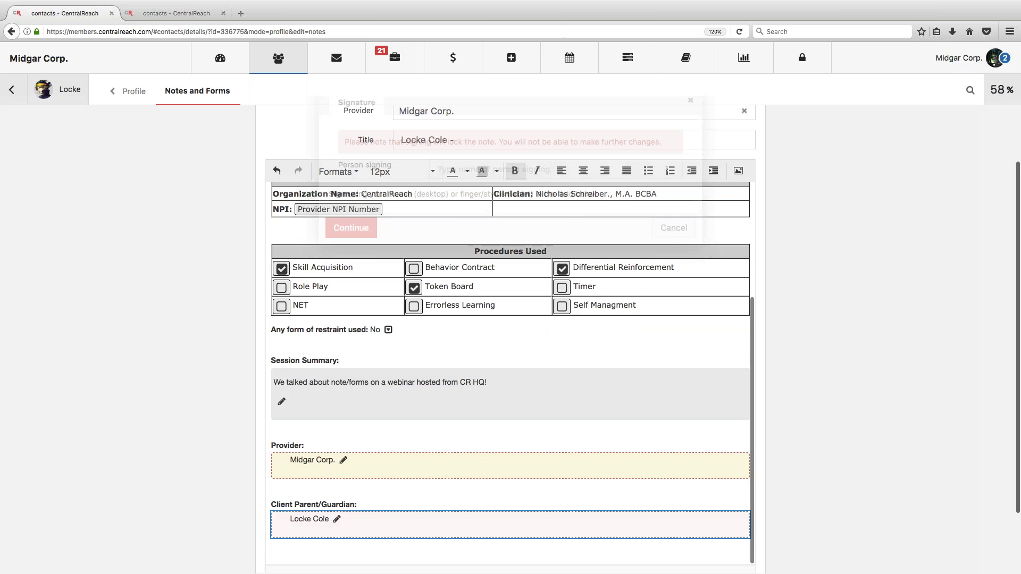
text(Nick's Boss)
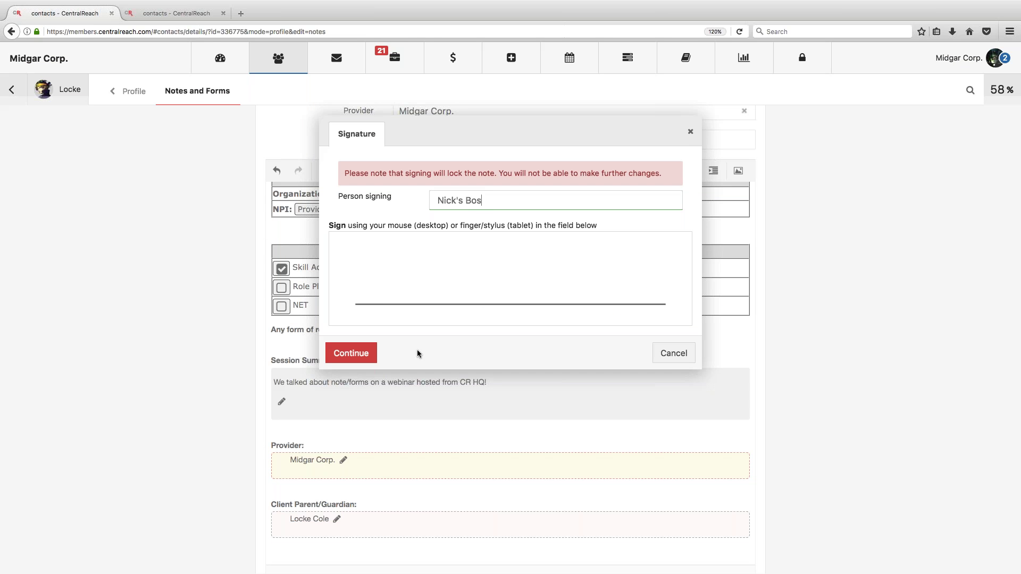
mouse_move(354, 297)
mouse_down()
mouse_move(355, 263)
mouse_move(375, 257)
mouse_move(398, 297)
mouse_move(447, 285)
mouse_move(448, 301)
mouse_move(481, 299)
mouse_up()
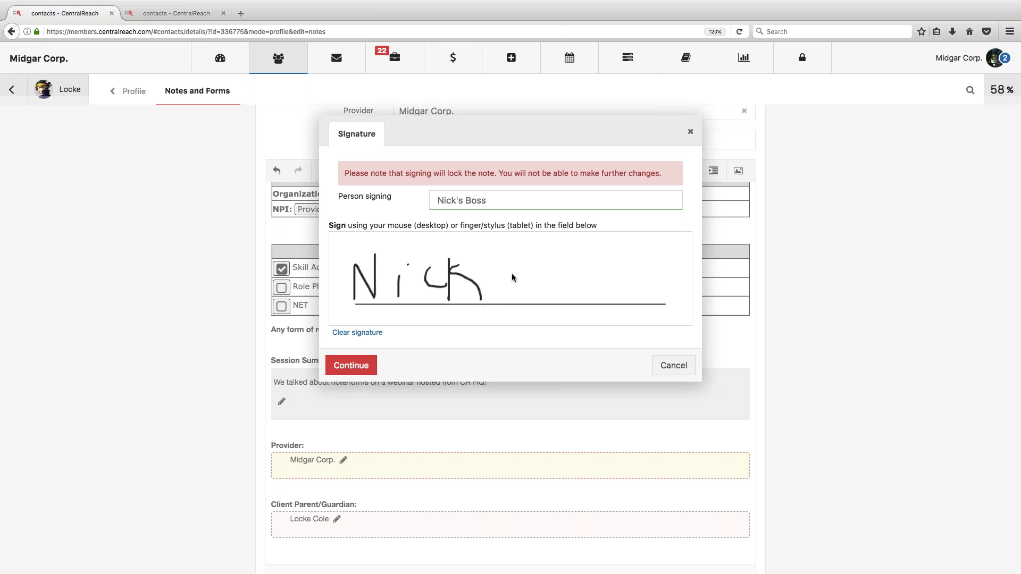
mouse_move(523, 248)
mouse_down()
mouse_move(523, 281)
mouse_move(537, 275)
mouse_up()
drag(619, 289, 610, 286)
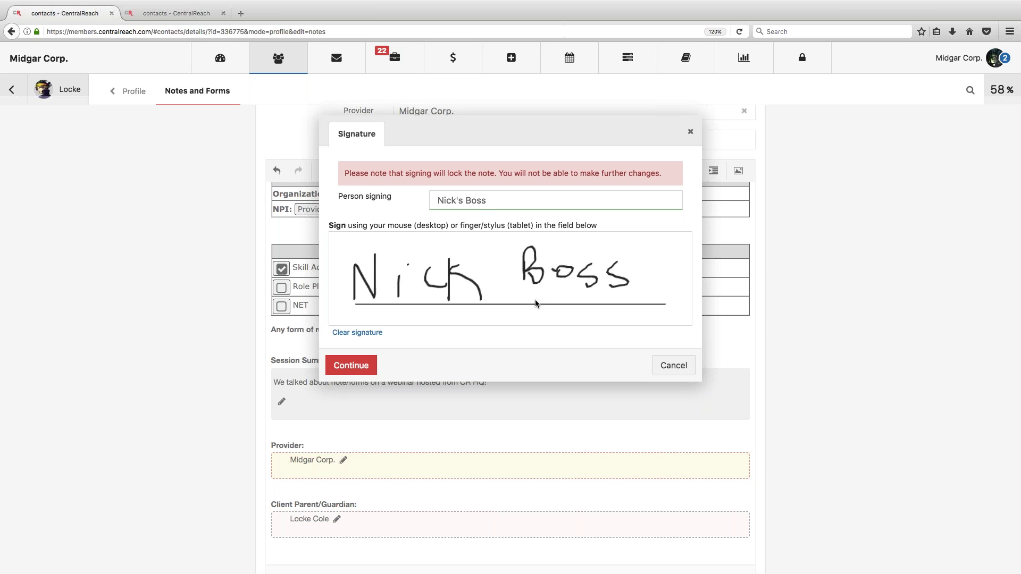
click(345, 366)
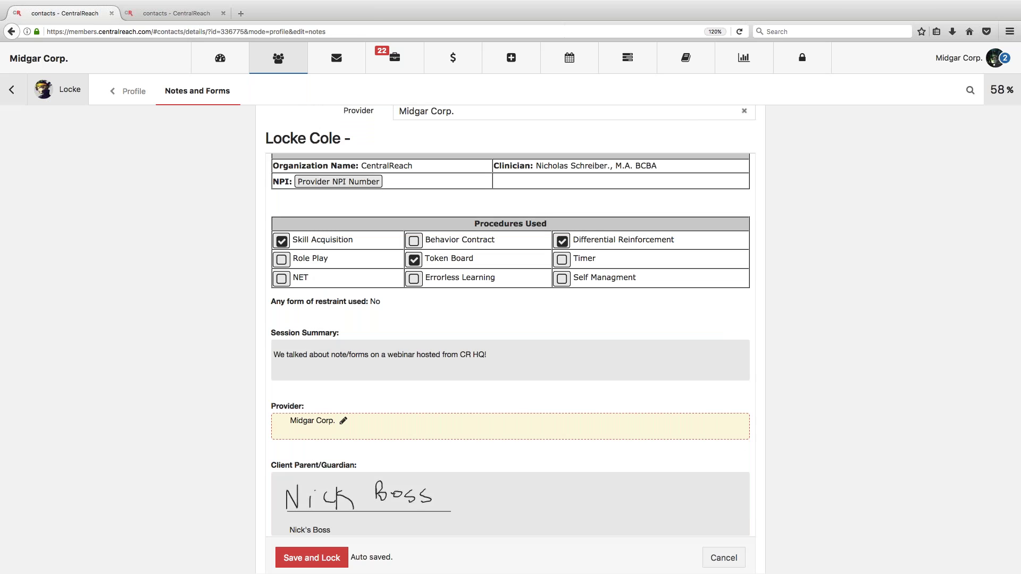
Step: Sign the Provider signature field with the provider's typed name and a hand-drawn signature
click(292, 426)
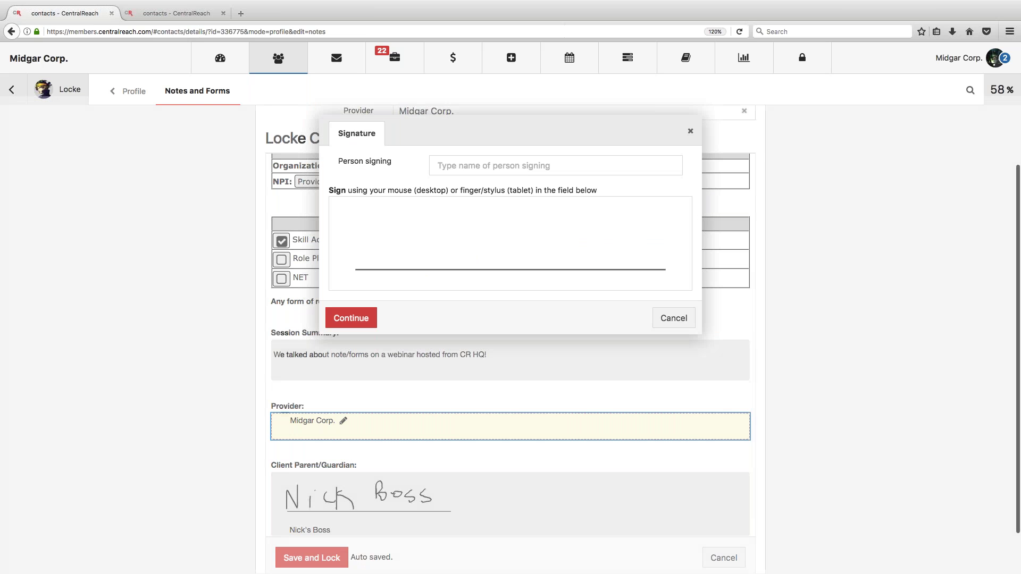
text(Nick)
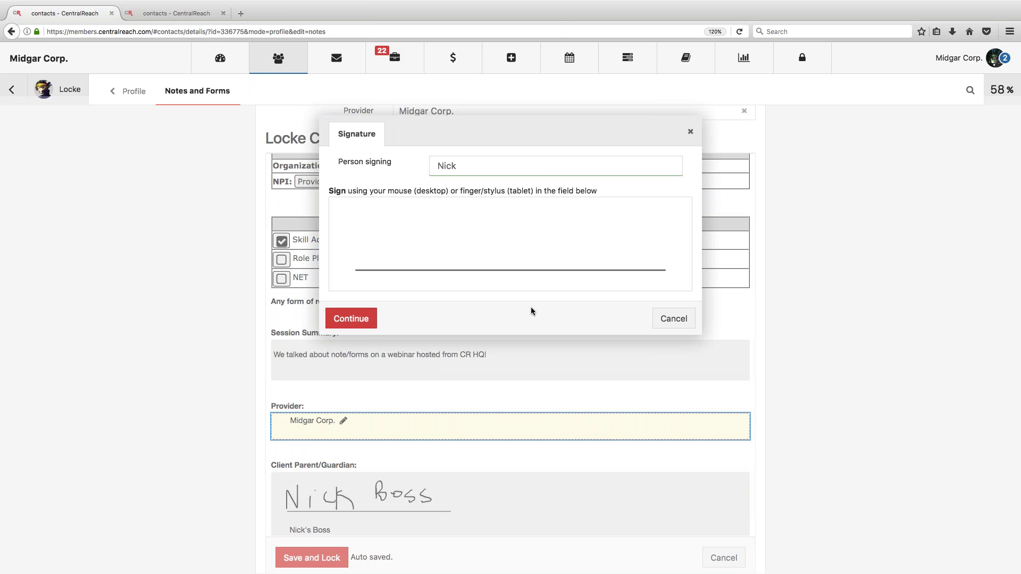
drag(411, 264, 441, 216)
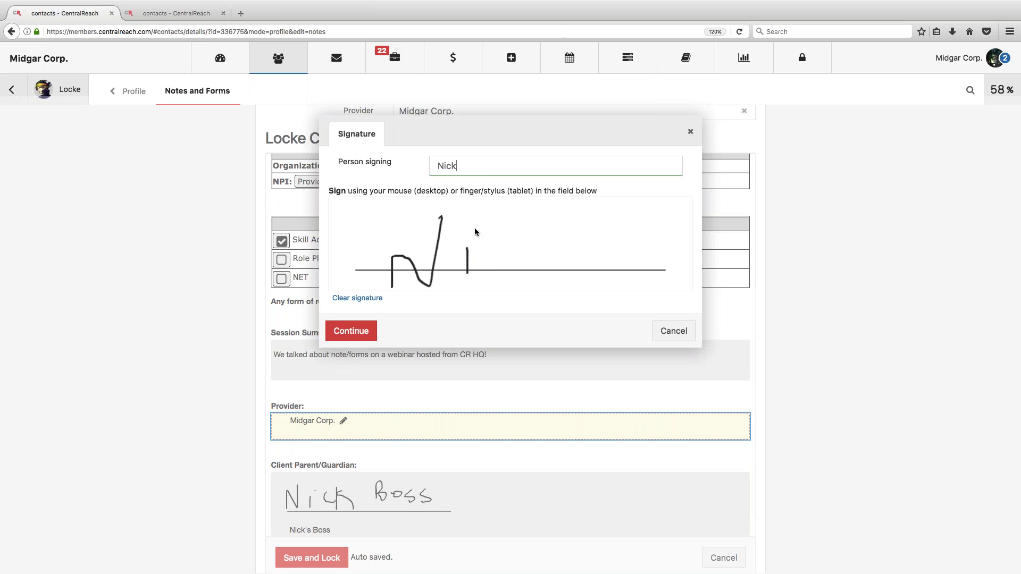
drag(535, 276, 536, 275)
drag(557, 235, 548, 269)
click(351, 331)
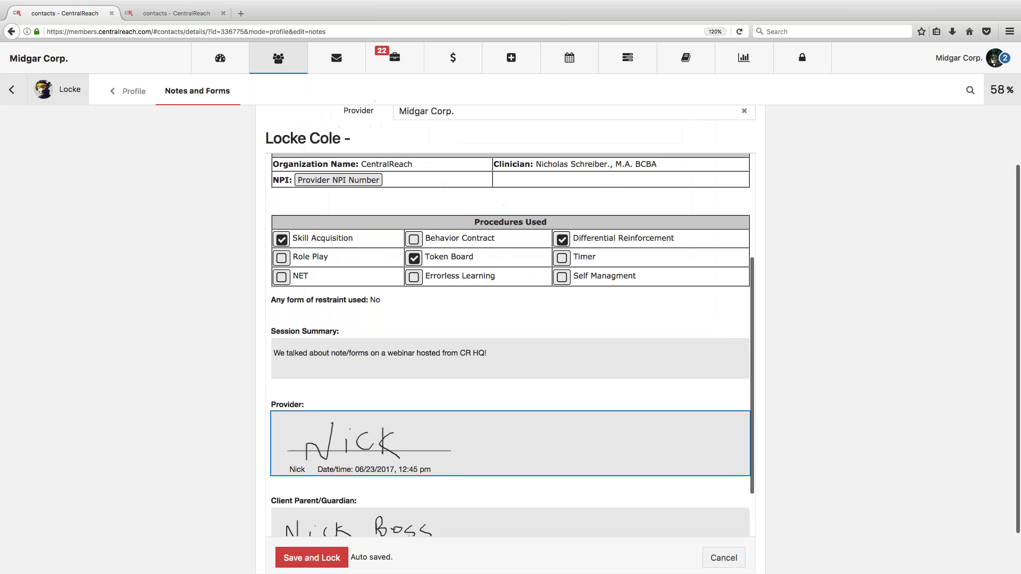
Step: Save and lock the session note, confirming Yes in the Confirm dialog
scroll(295, 547, down, 2)
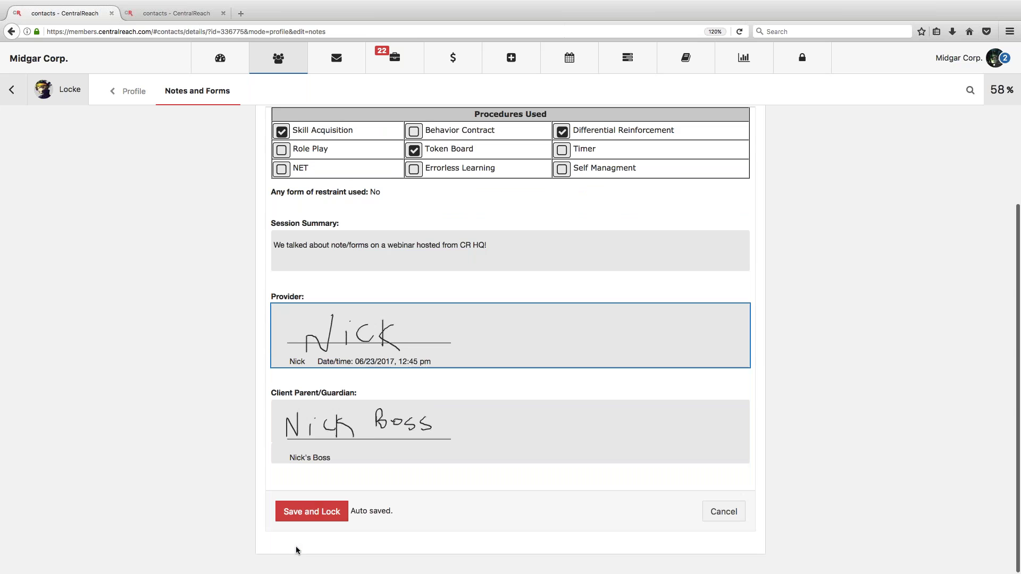
click(308, 513)
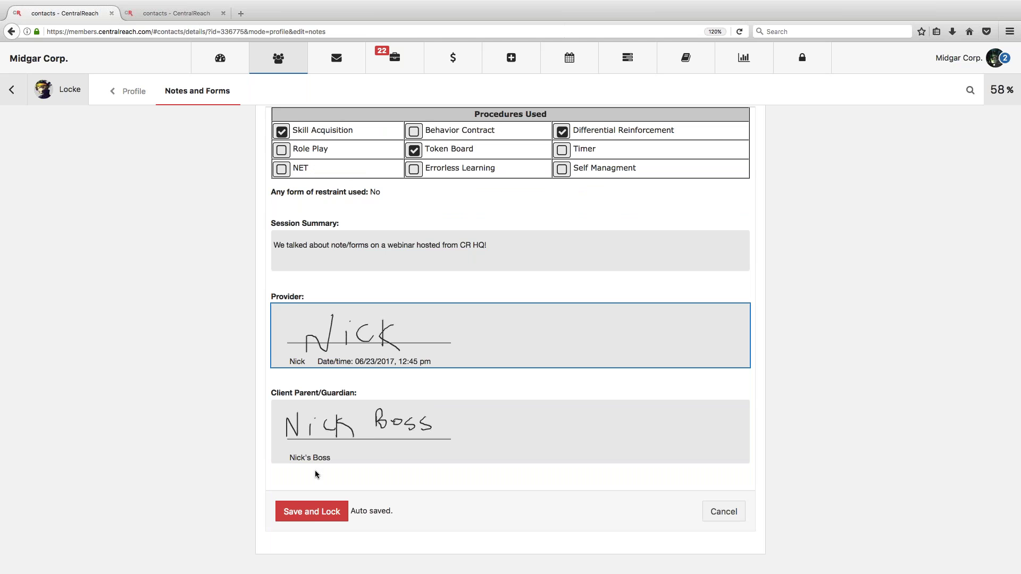
click(299, 513)
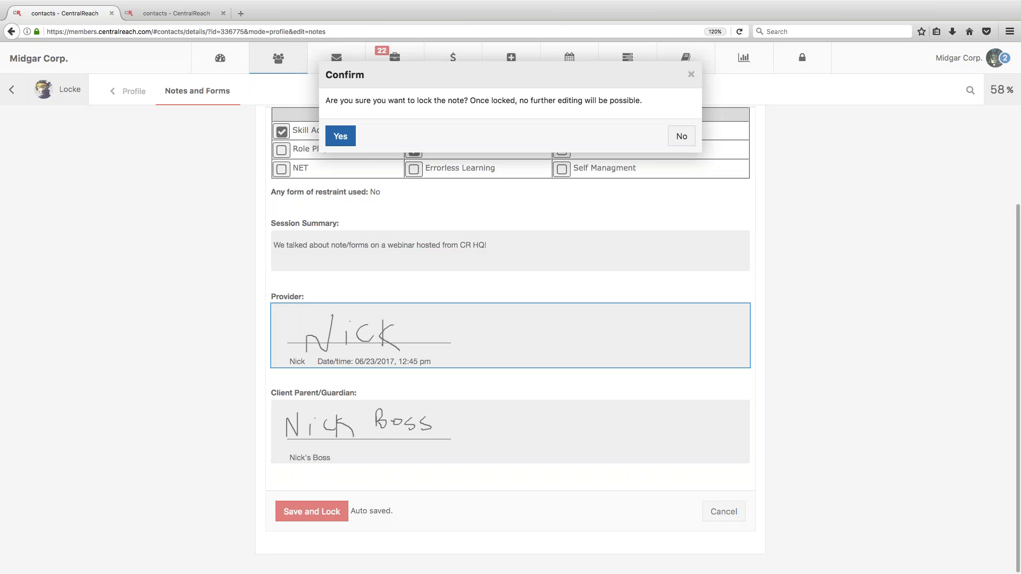
mouse_move(351, 100)
mouse_down()
mouse_move(643, 100)
mouse_move(351, 100)
mouse_up()
click(347, 135)
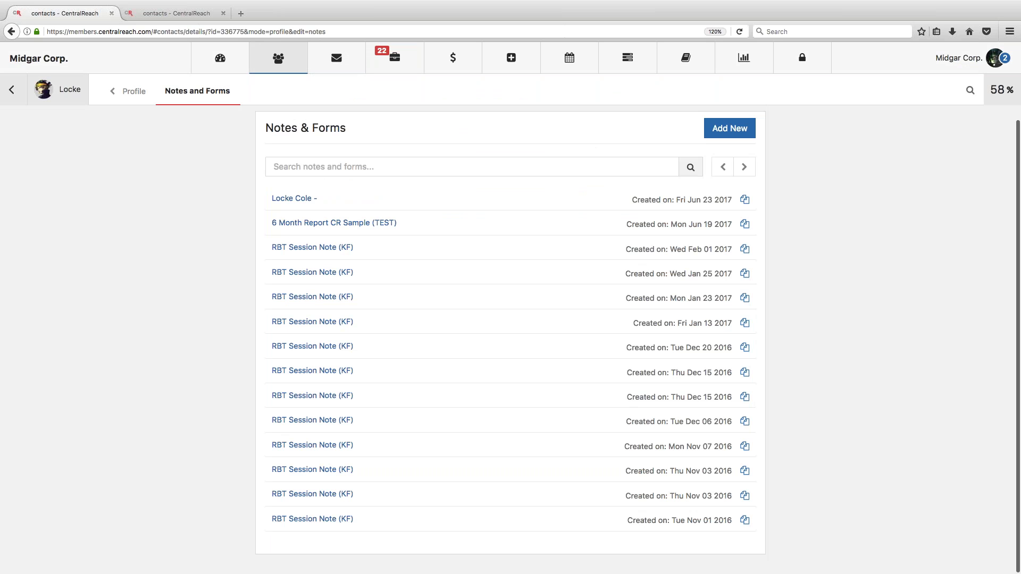
Step: Open the newly locked session note to view its filled details
click(295, 201)
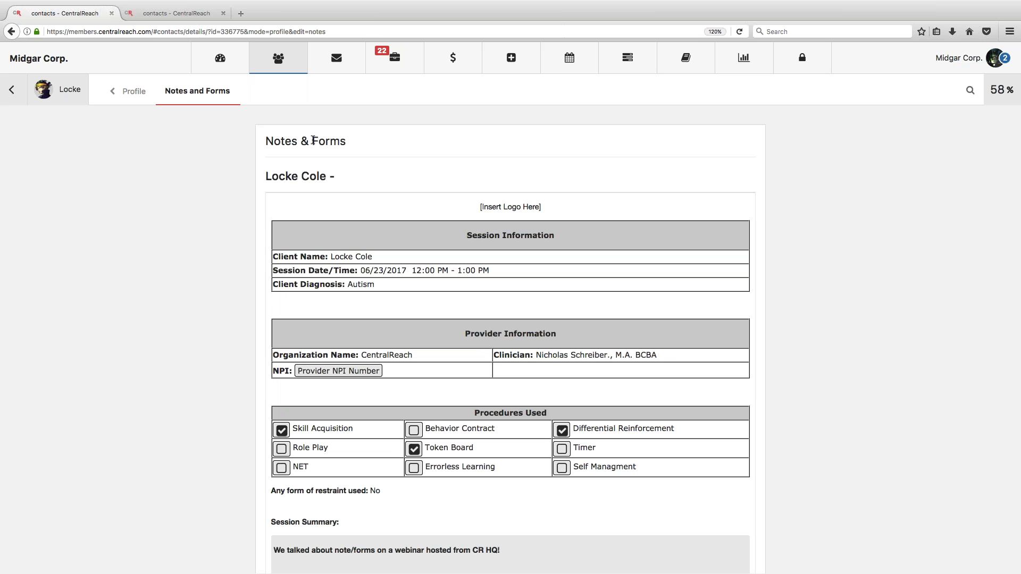
drag(266, 176, 359, 180)
click(359, 180)
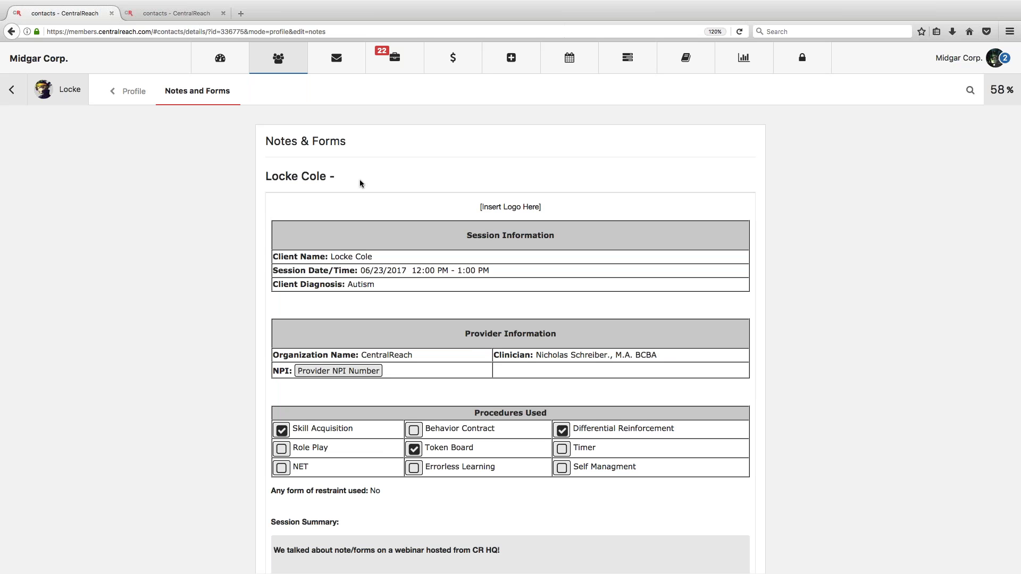
Step: Close the Files menu unused and go to My Profile from the account menu
click(394, 58)
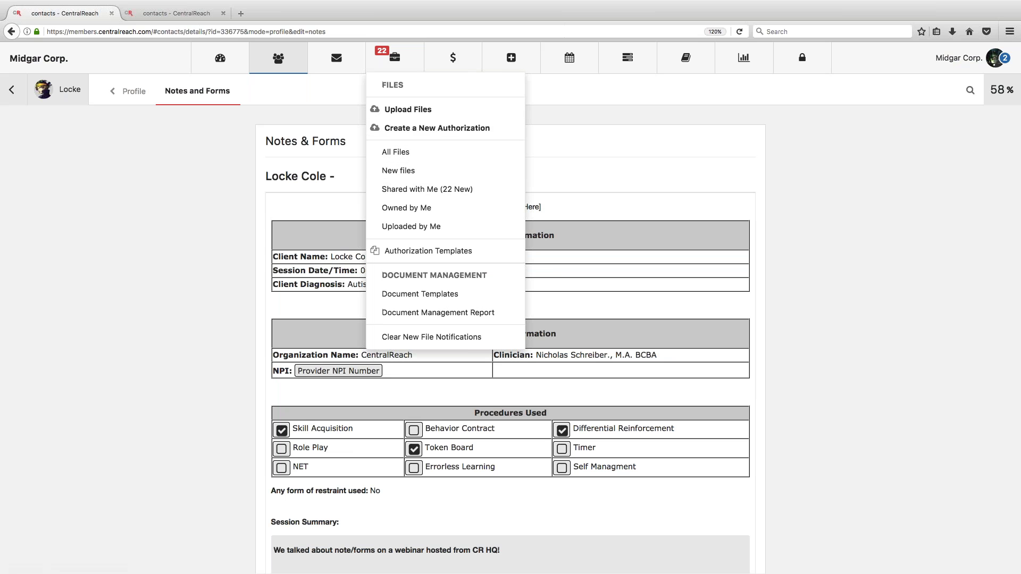
click(326, 166)
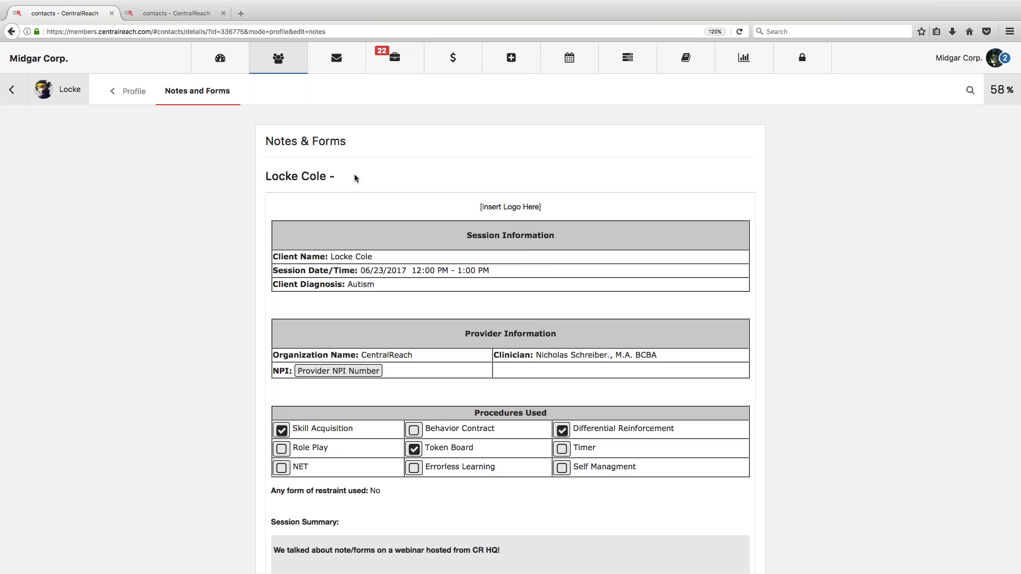
click(939, 61)
click(875, 84)
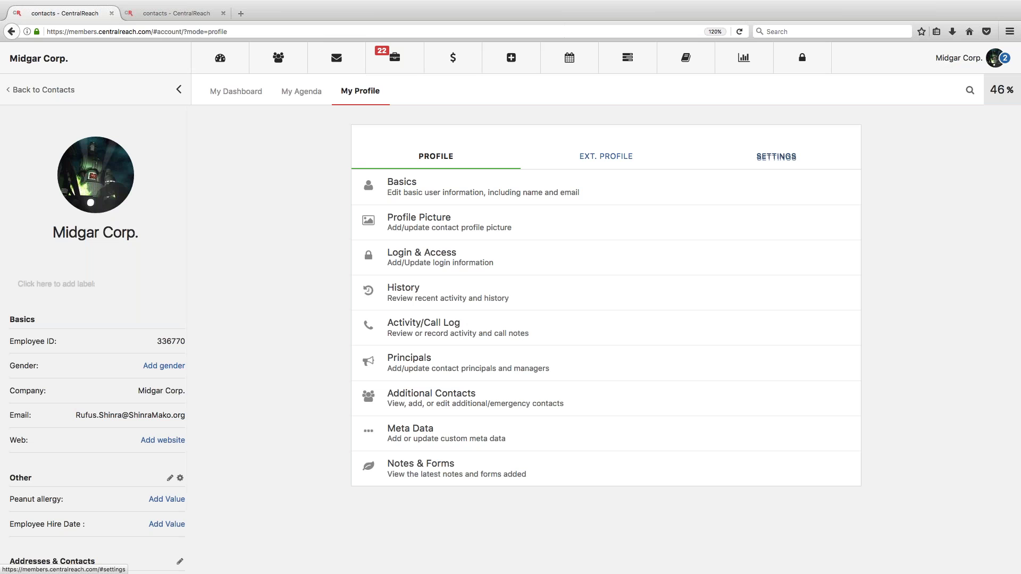
Step: Search Notes & Form Templates for 'webinar' and open the Session Note (Webinar) template
click(775, 156)
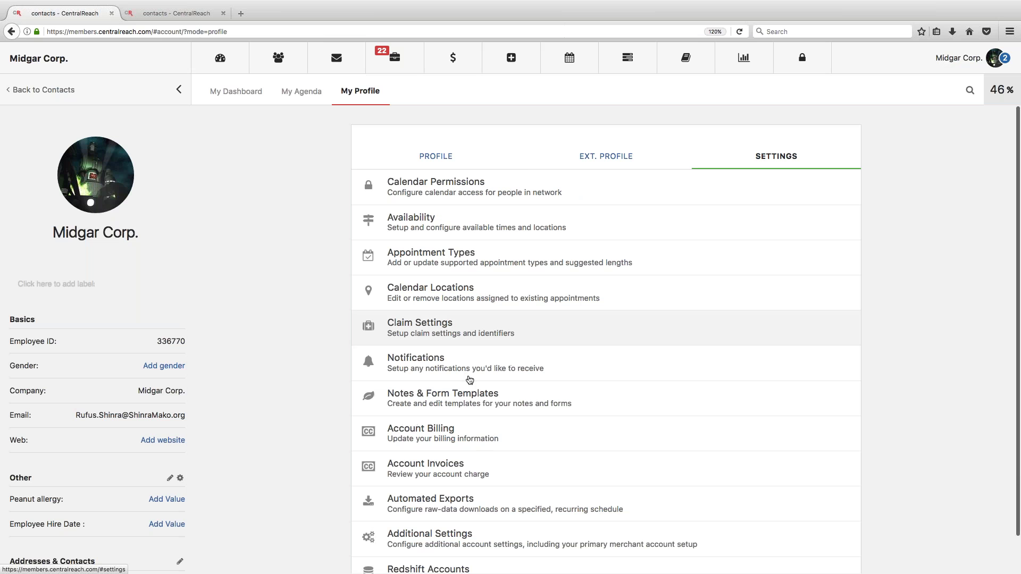
click(463, 396)
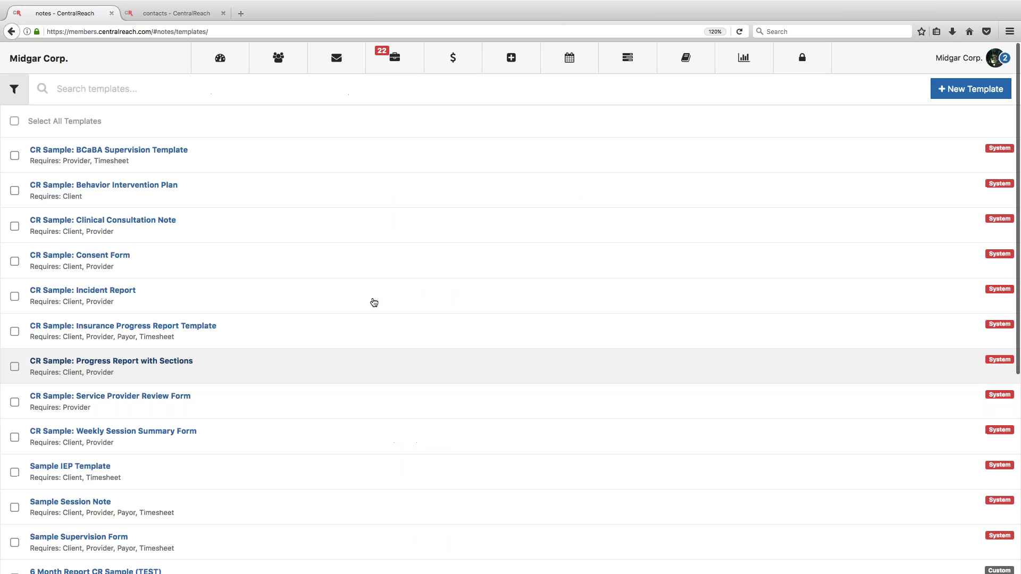
scroll(310, 204, down, 5)
click(229, 80)
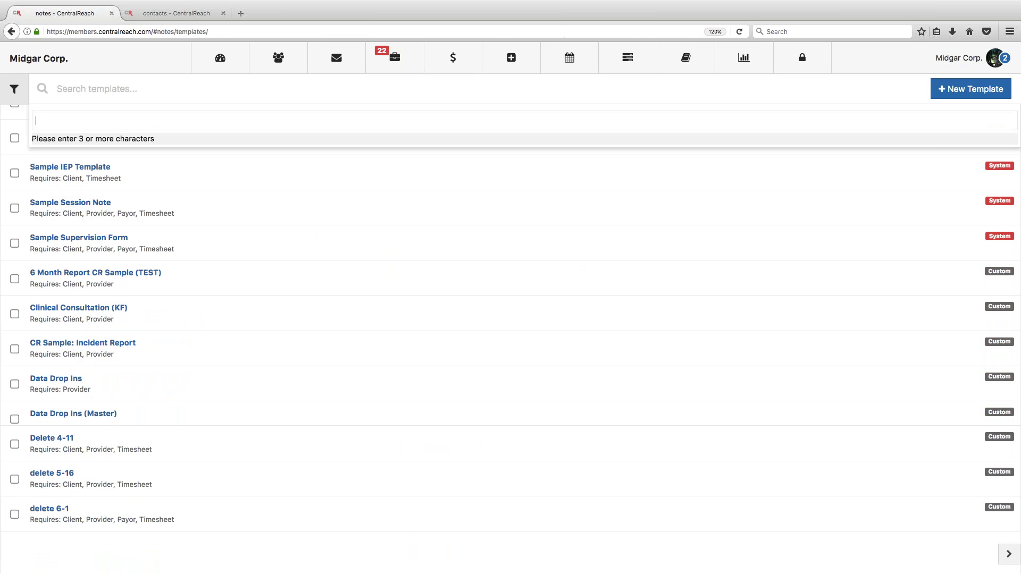
text(webinar)
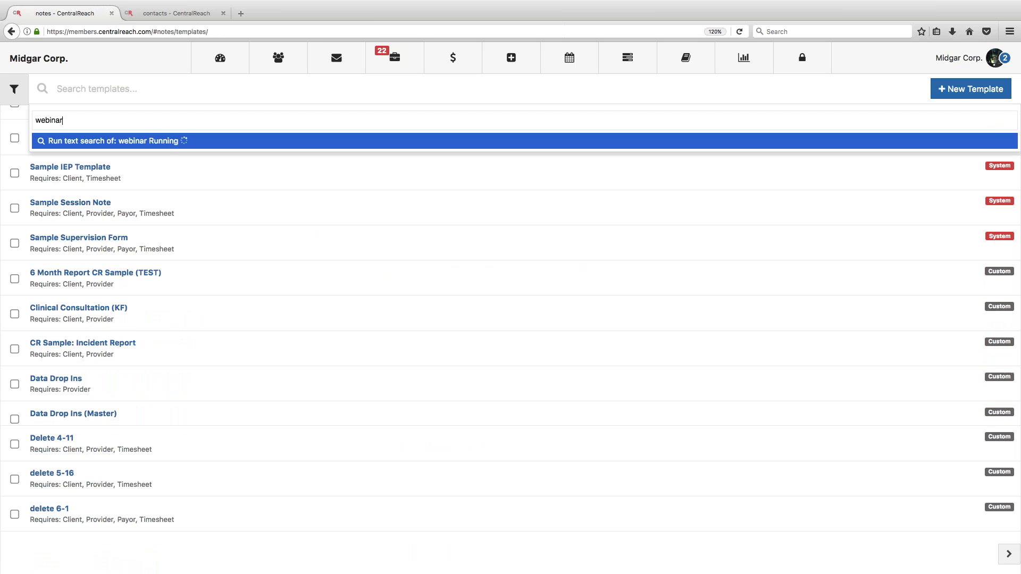
key(Return)
click(80, 118)
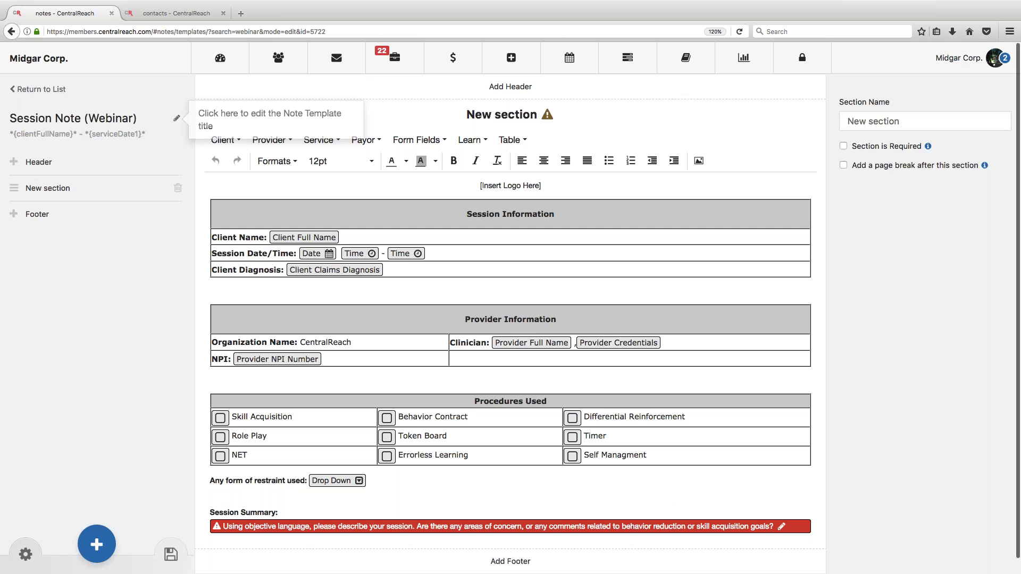
Step: Prefix the dynamic title with 'Session Note:', save it, and return to the templates list
click(176, 118)
click(342, 141)
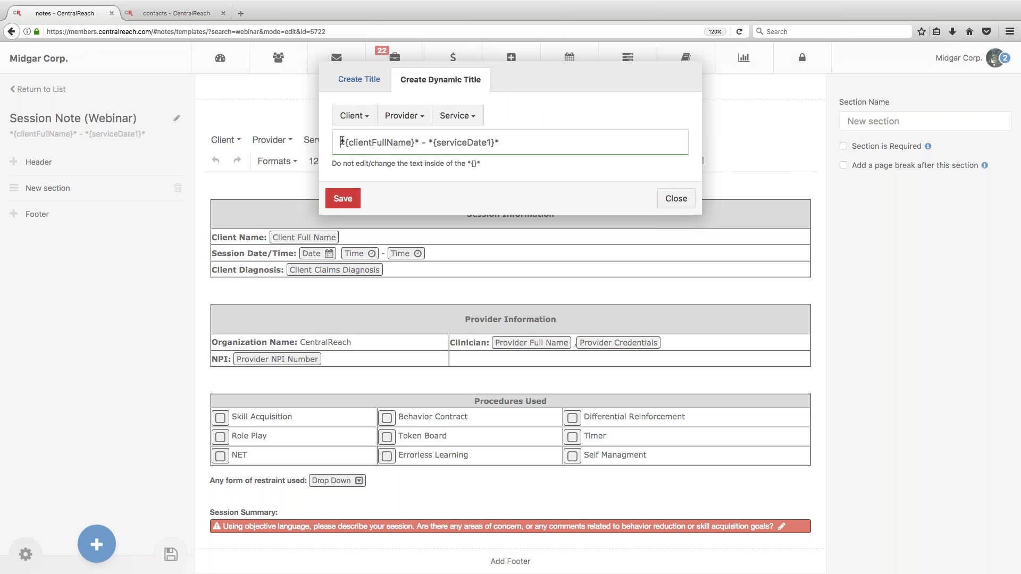
text(Session Note)
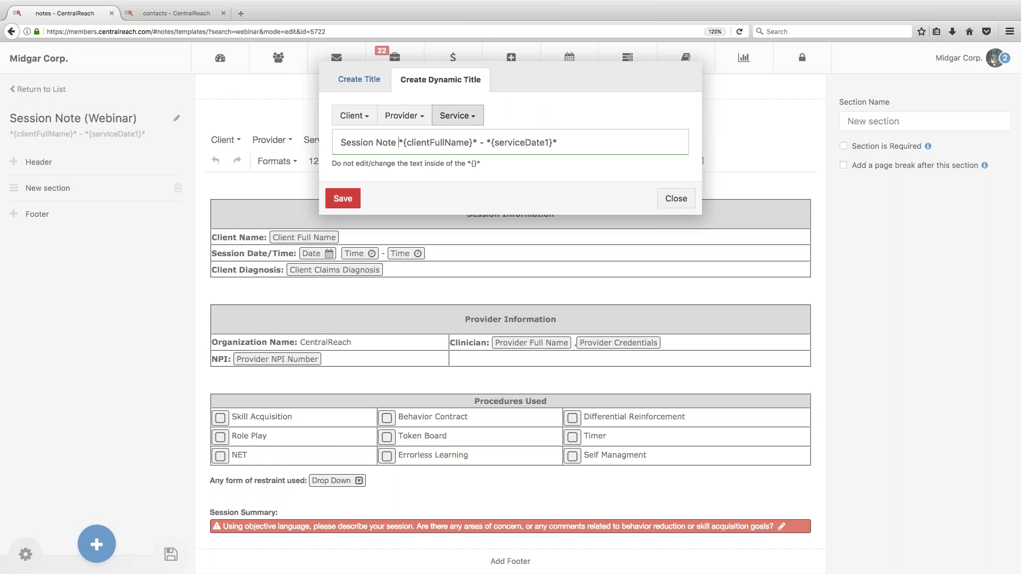
drag(340, 143, 360, 143)
click(394, 144)
text(:)
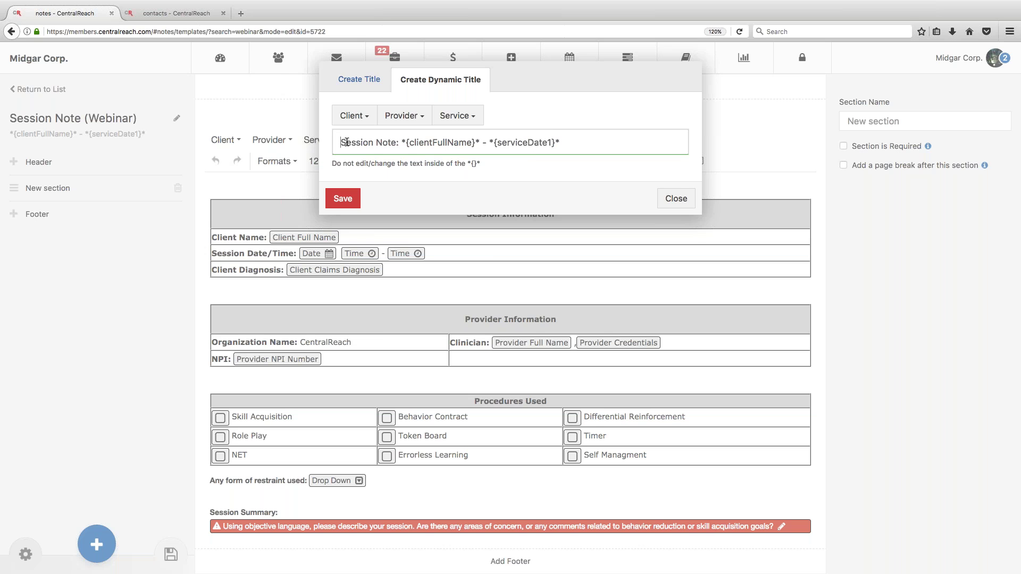
drag(340, 142, 571, 148)
click(575, 147)
drag(494, 142, 585, 144)
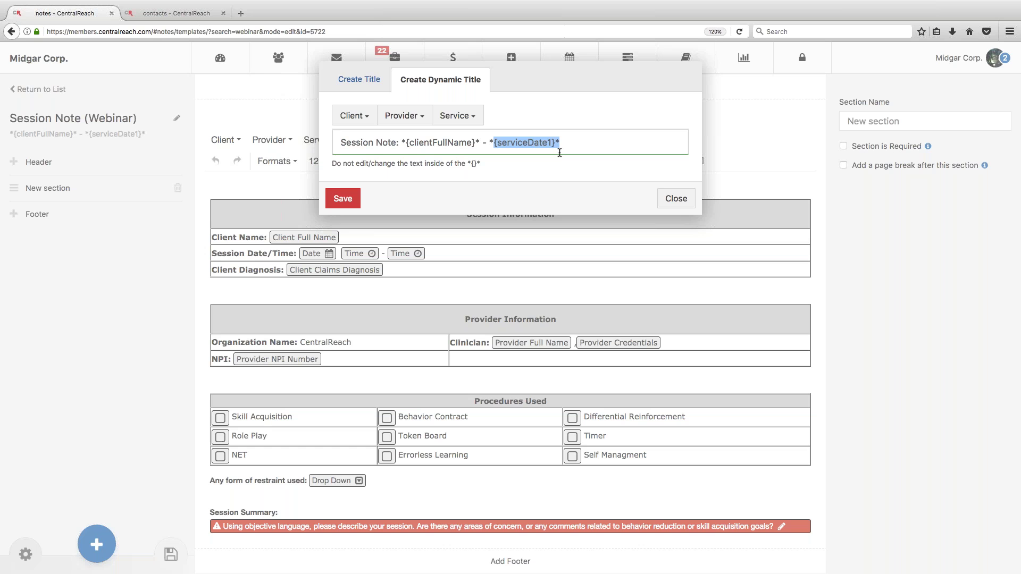
click(345, 199)
click(145, 16)
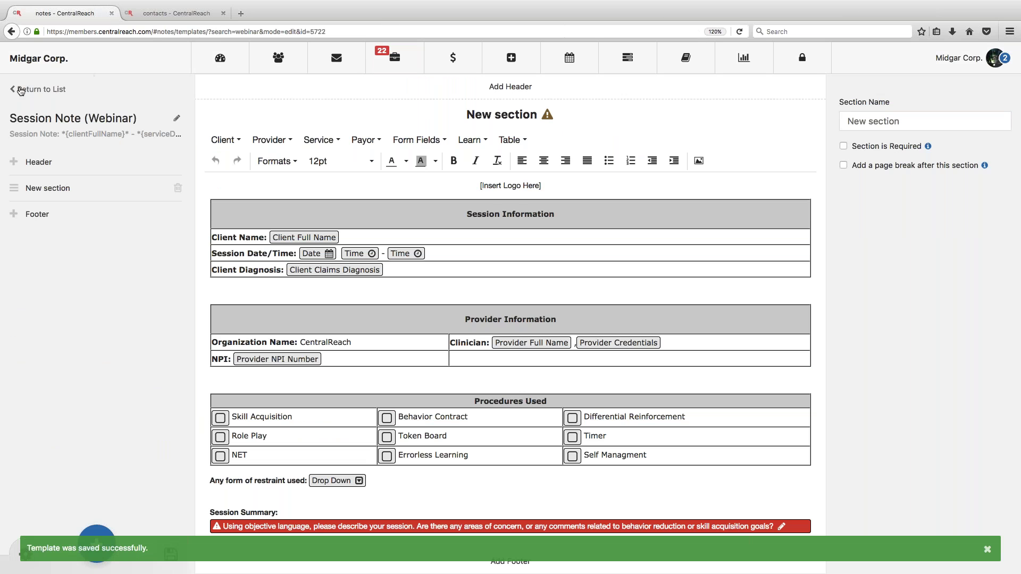
click(22, 90)
Step: Open Contacts > Clients and open a client's contact dashboard from the list
mouse_move(267, 58)
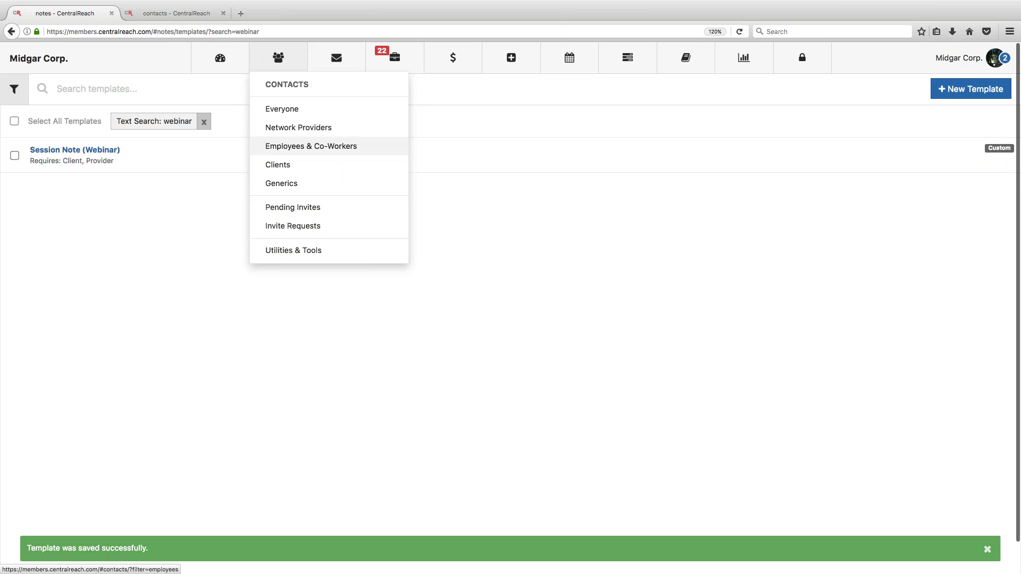
click(287, 165)
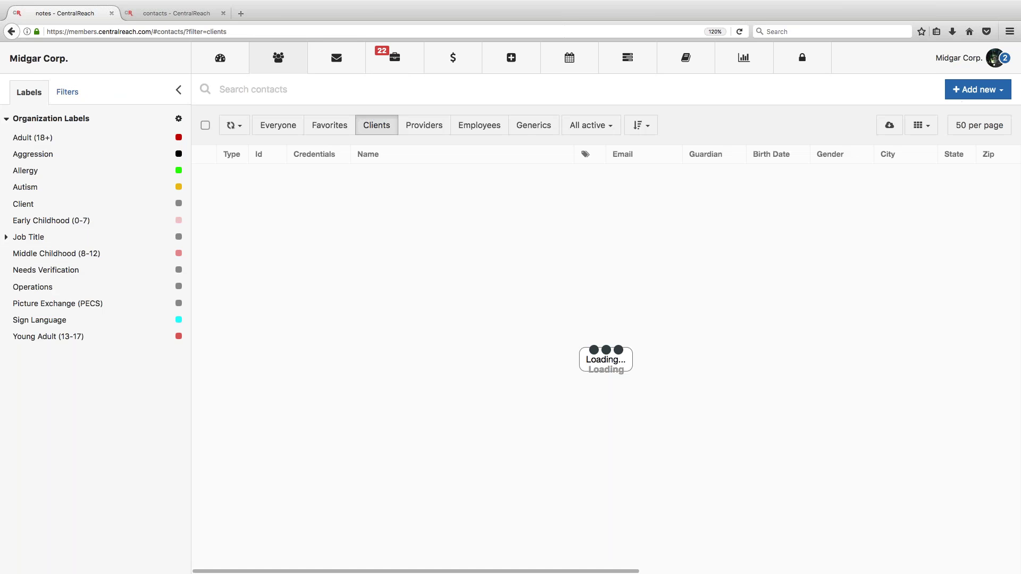
mouse_move(278, 59)
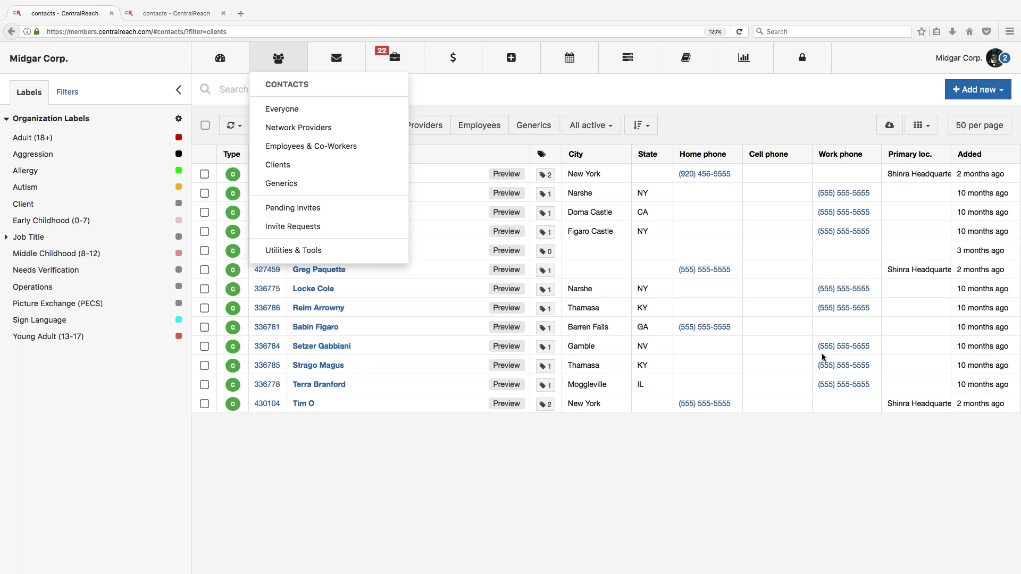
click(364, 515)
click(306, 290)
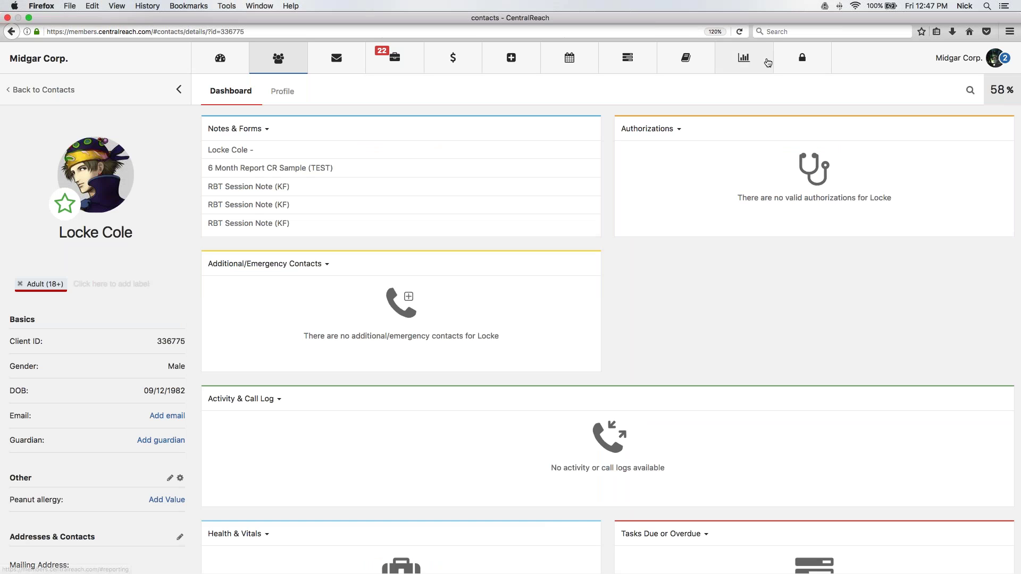
Step: From My Profile settings, search templates for 'webinar' and open Session Note (Webinar)
click(996, 58)
click(904, 94)
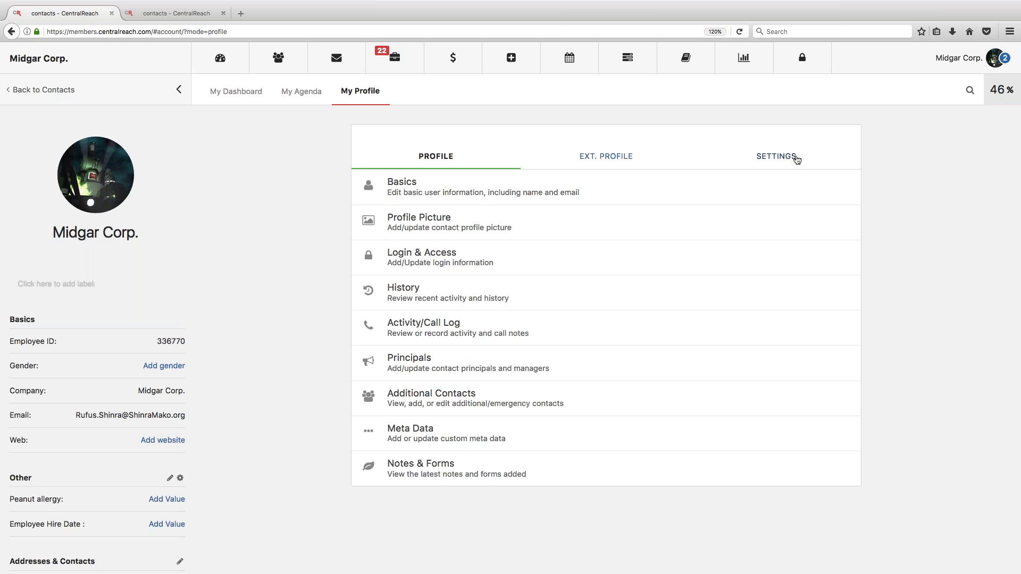
click(796, 157)
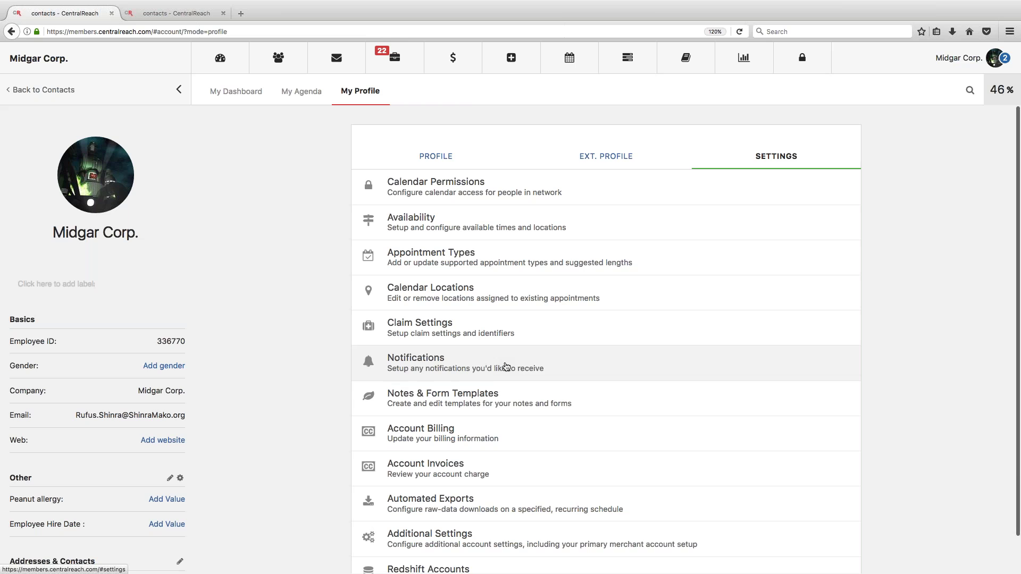
click(485, 395)
click(186, 101)
text(webinar)
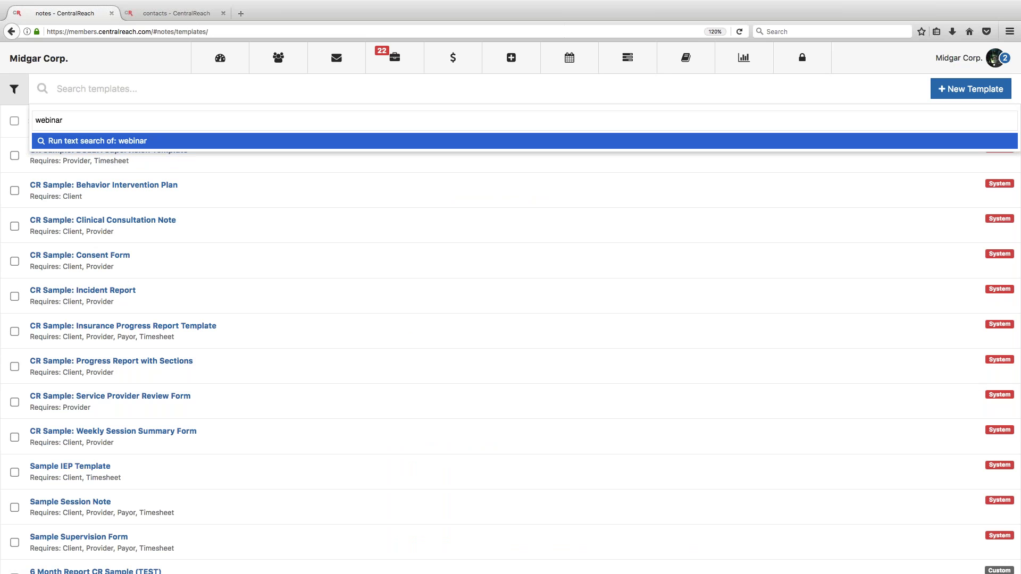
click(73, 150)
click(72, 149)
Step: Insert a Signature form field with User Type Other, then switch to the objectives slides
scroll(415, 208, down, 2)
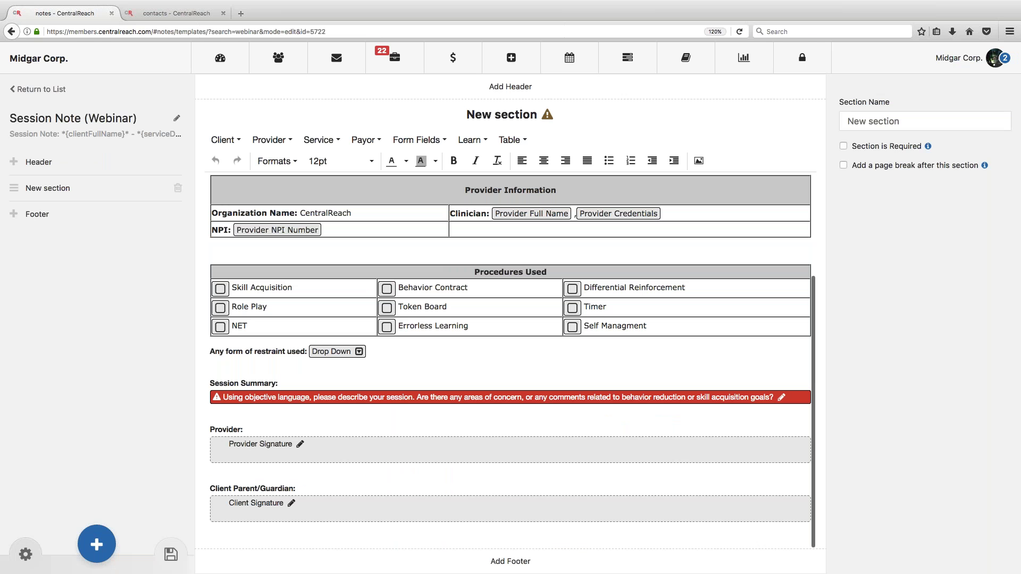
click(417, 139)
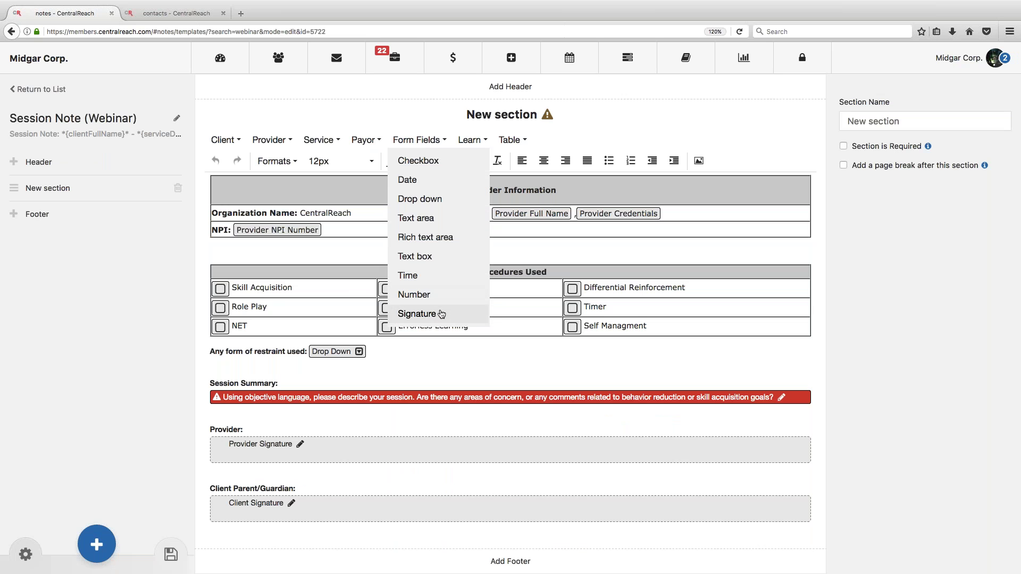
click(472, 314)
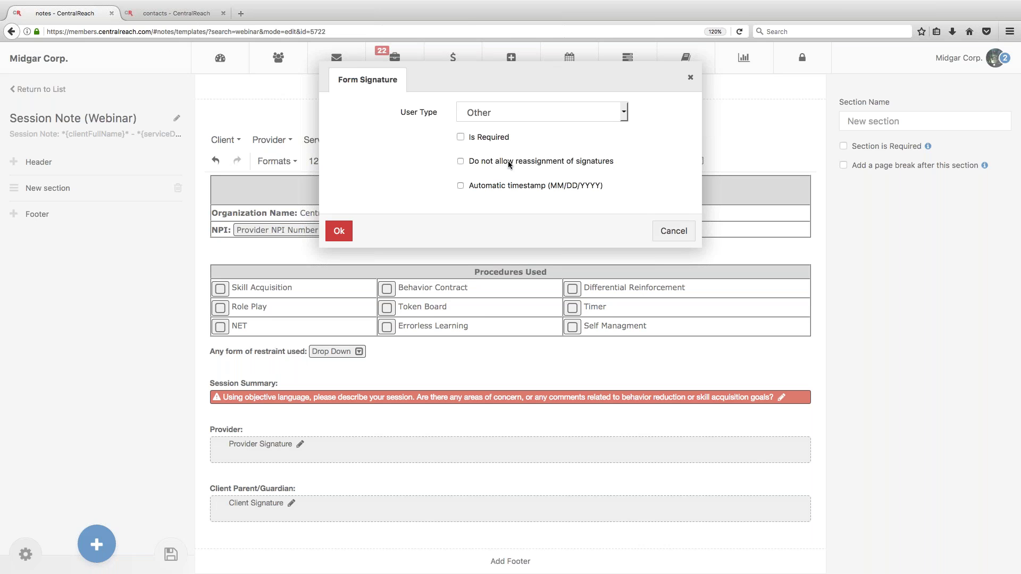
click(462, 162)
click(462, 162)
scroll(466, 159, down, 1)
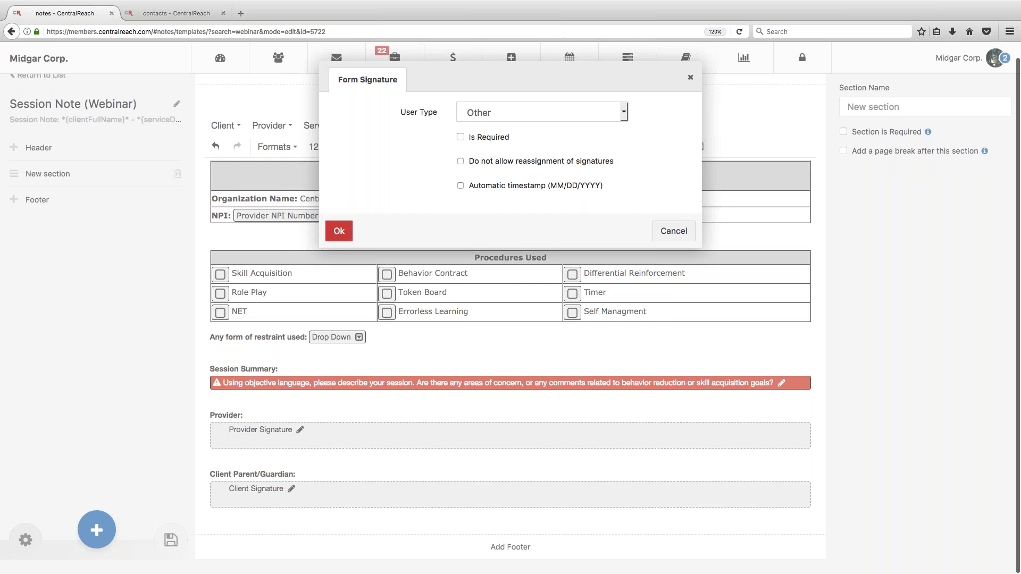
click(339, 230)
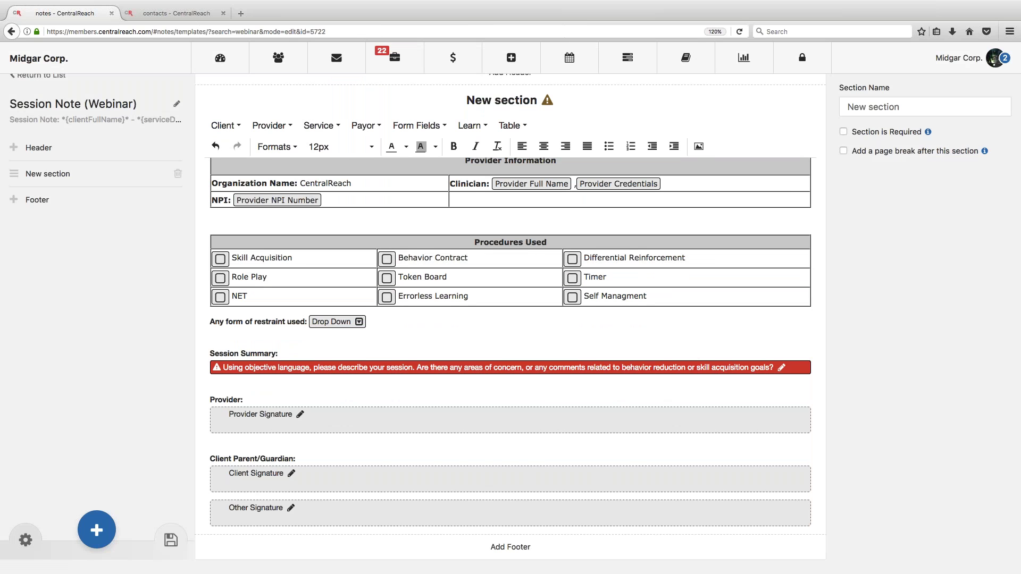
key(ctrl+Left)
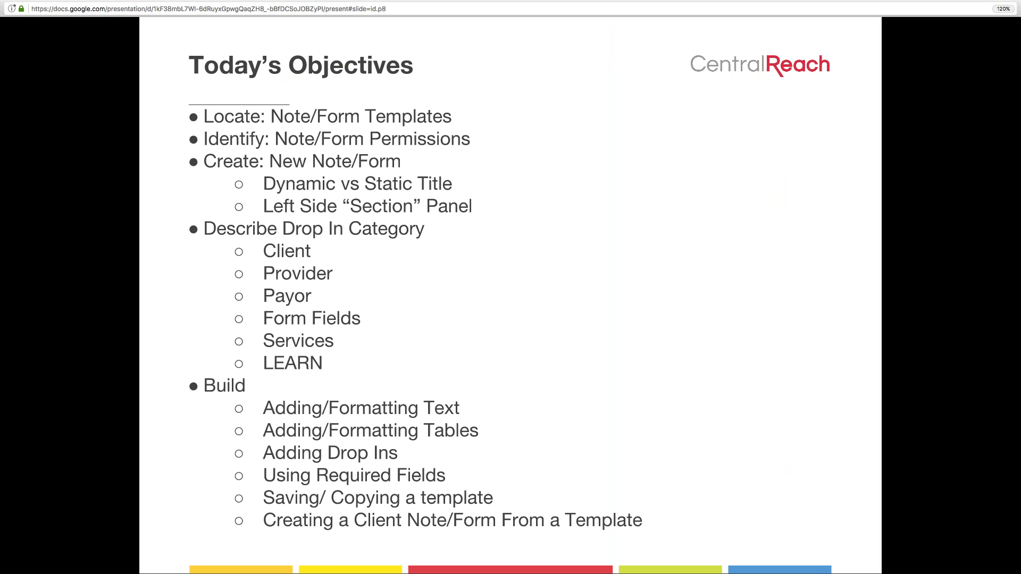
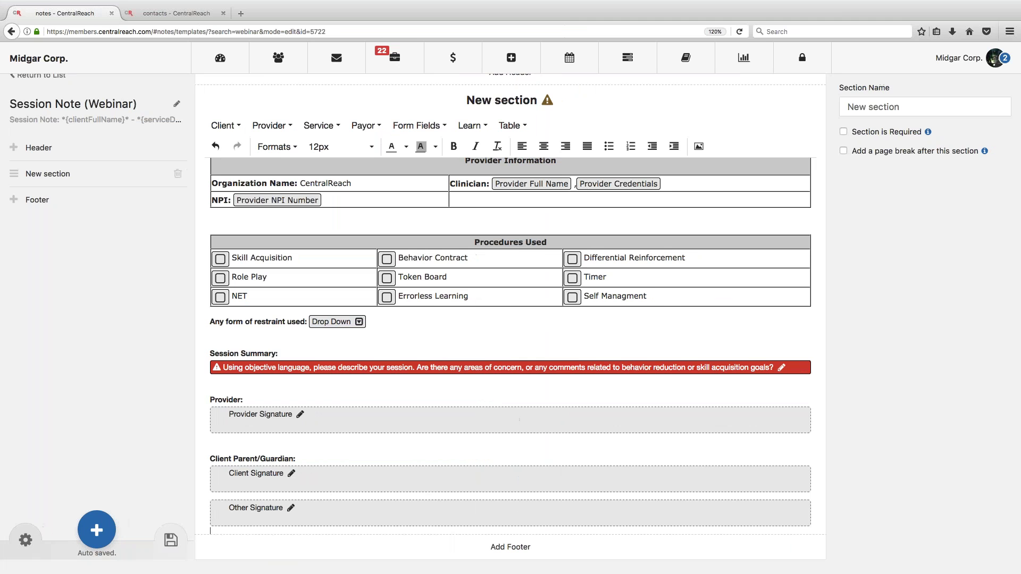
Step: Scroll the template to the Other Signature field, now headed by its 'Other' label
drag(14, 173, 14, 121)
Step: Add an 'Other:' heading line above the Other signature box
click(248, 517)
key(Return)
text(Other)
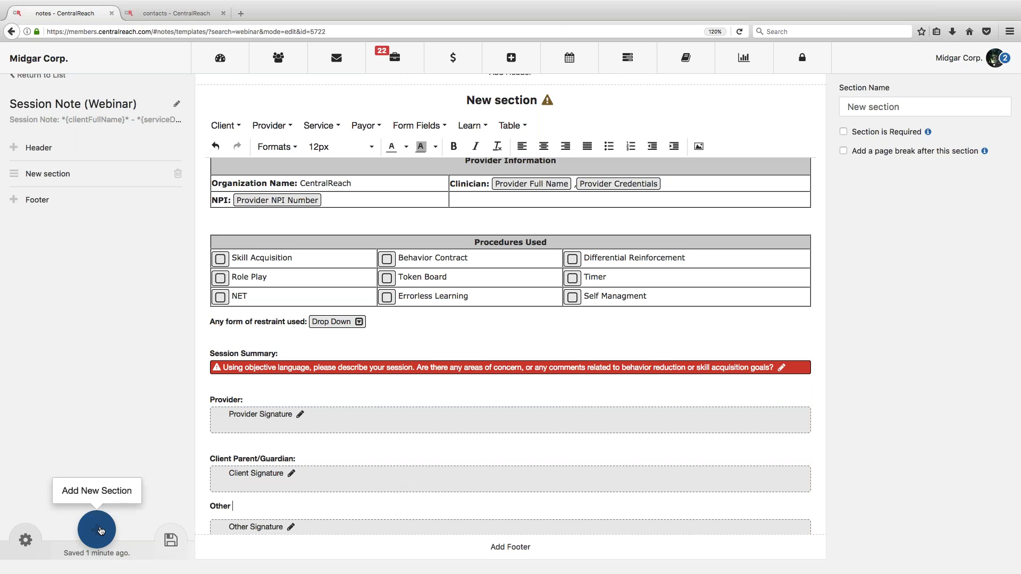
scroll(511, 346, down, 1)
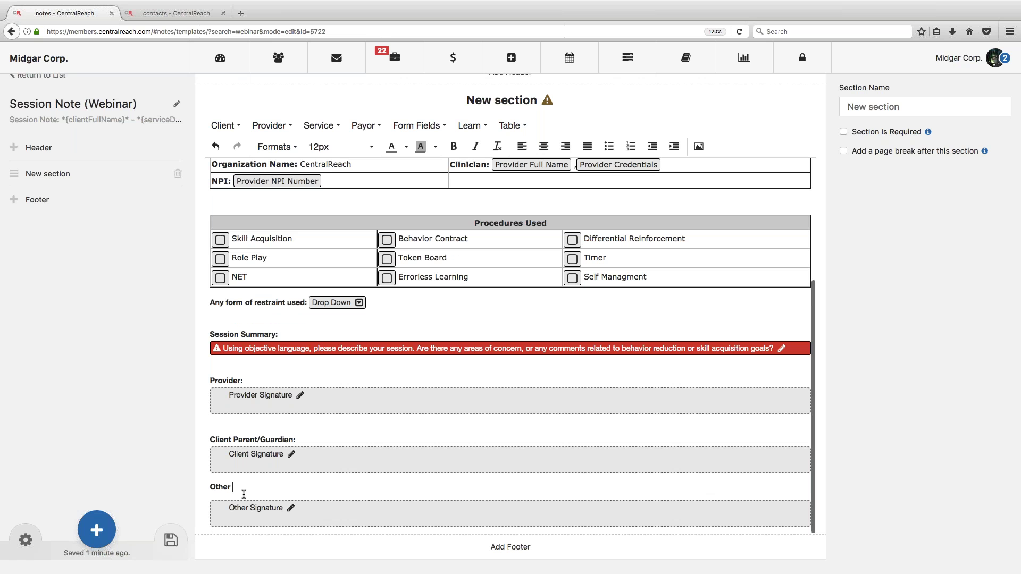
text(:)
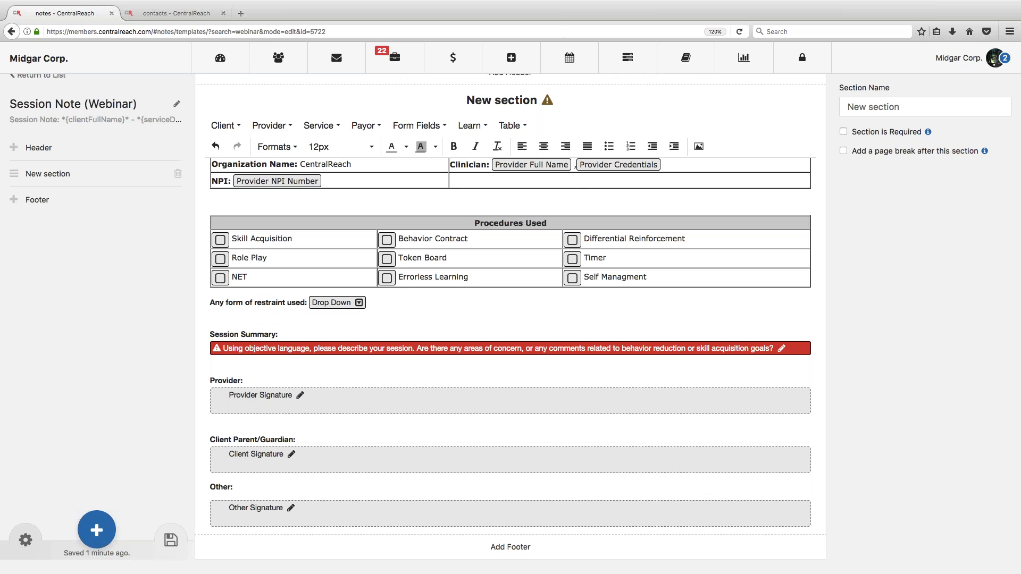
Step: Save the Session Note (Webinar) template
click(96, 529)
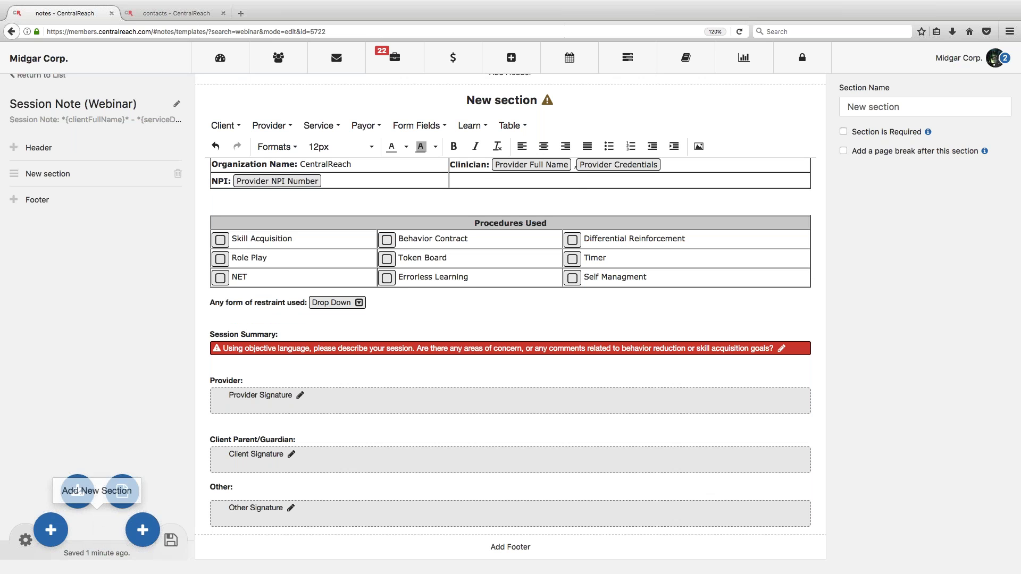
click(171, 541)
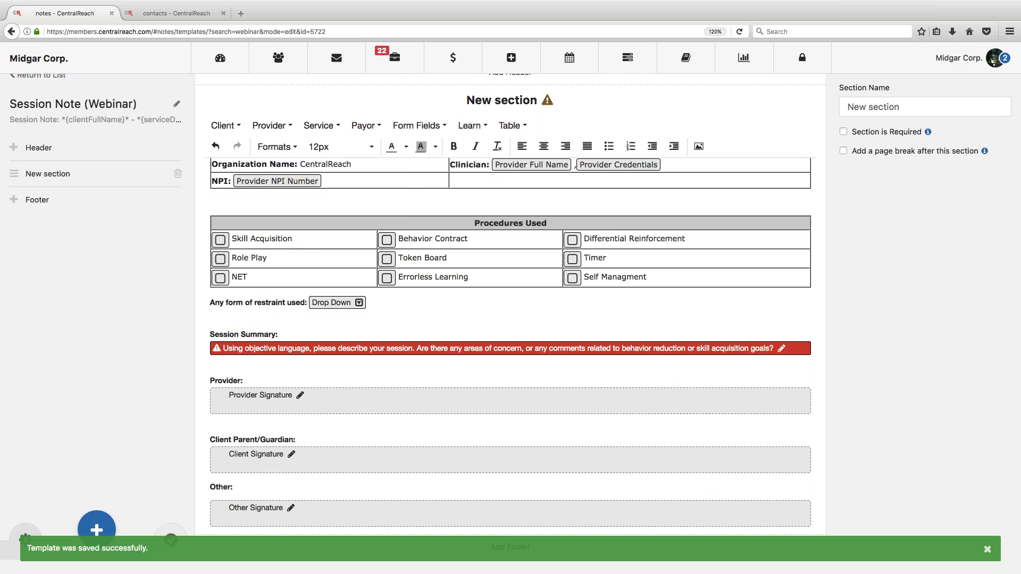
click(278, 58)
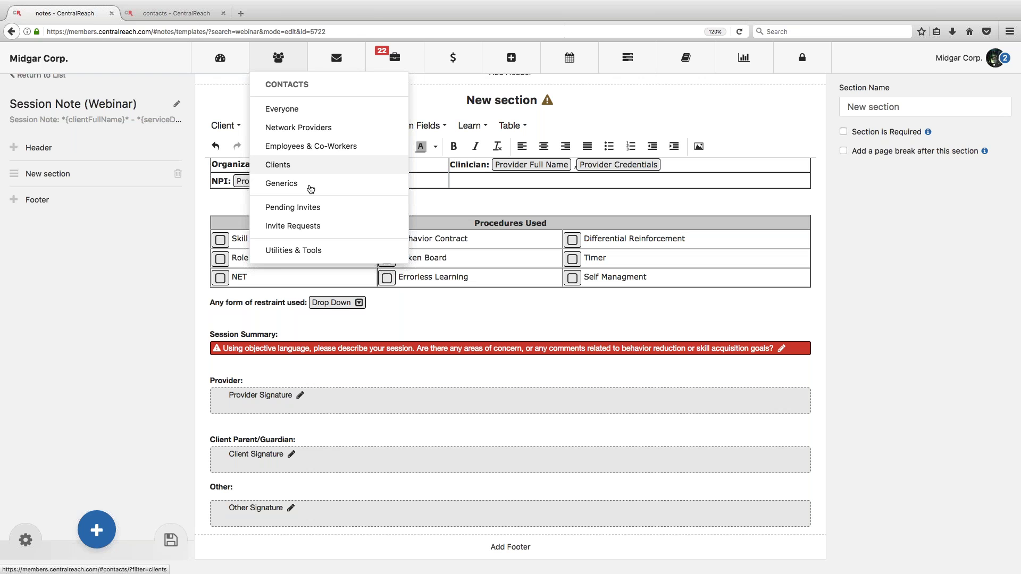
Step: Open a client's record from Contacts > Clients and go to their notes and forms
click(336, 181)
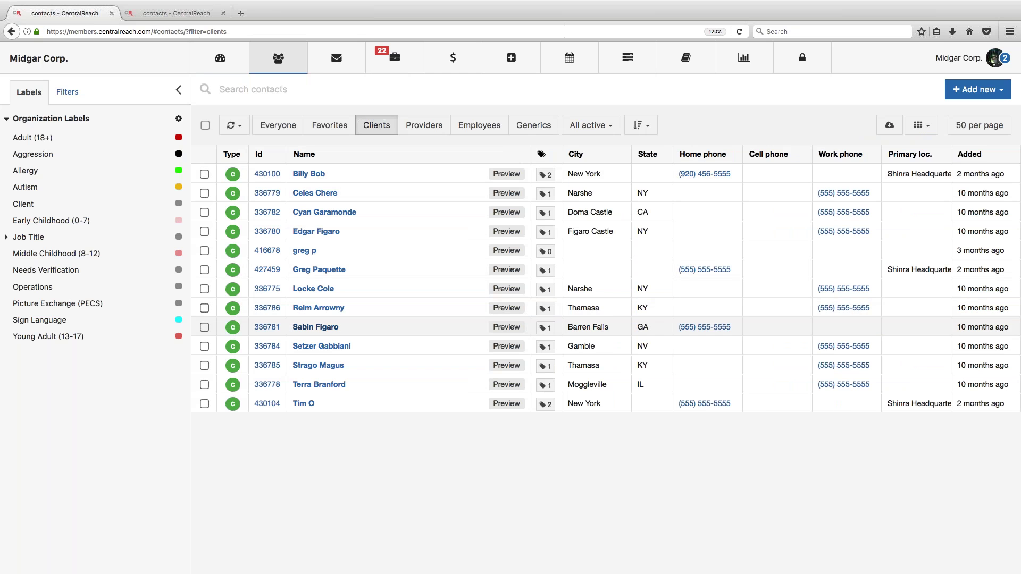
click(321, 328)
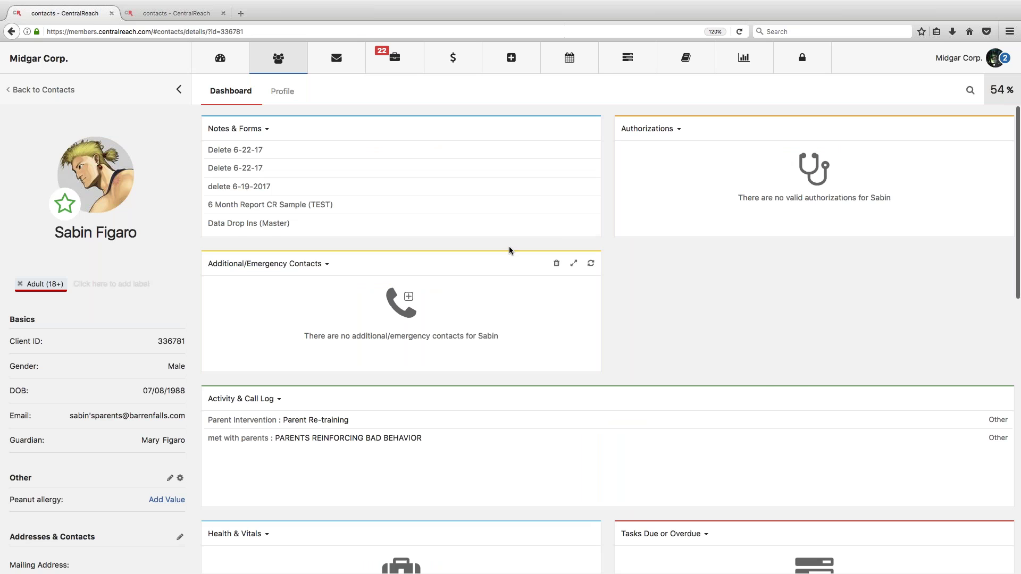
click(581, 219)
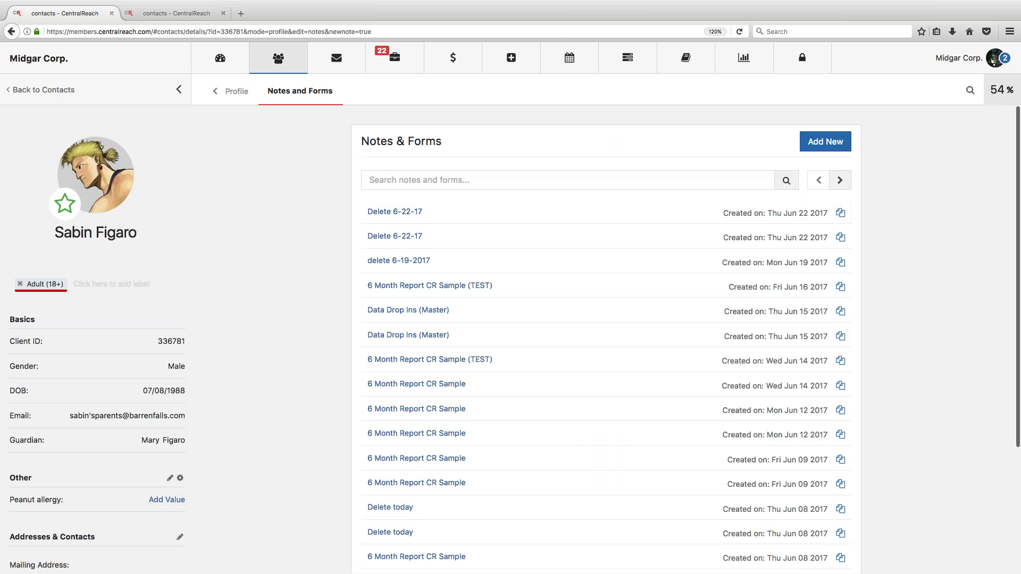
Step: Create a new note from the Session Note (Webinar) template found by searching 'webinar'
click(825, 141)
text(webinar)
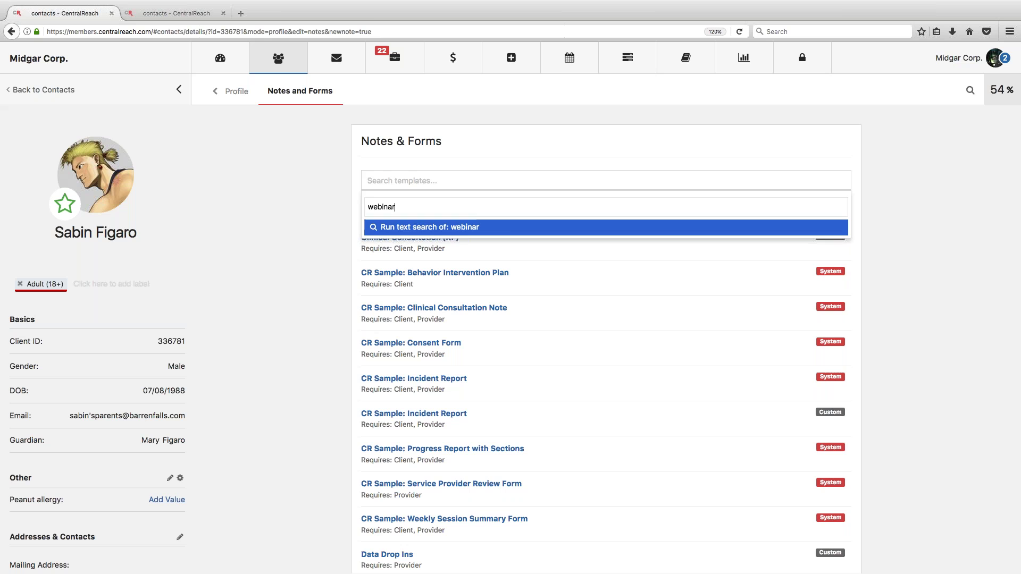
key(Return)
drag(414, 203, 417, 212)
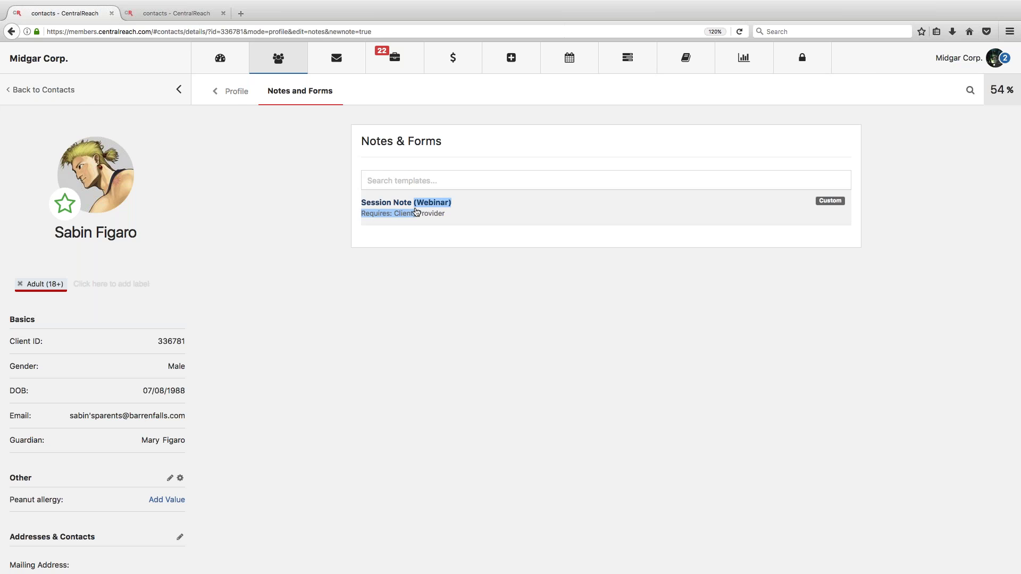
click(417, 212)
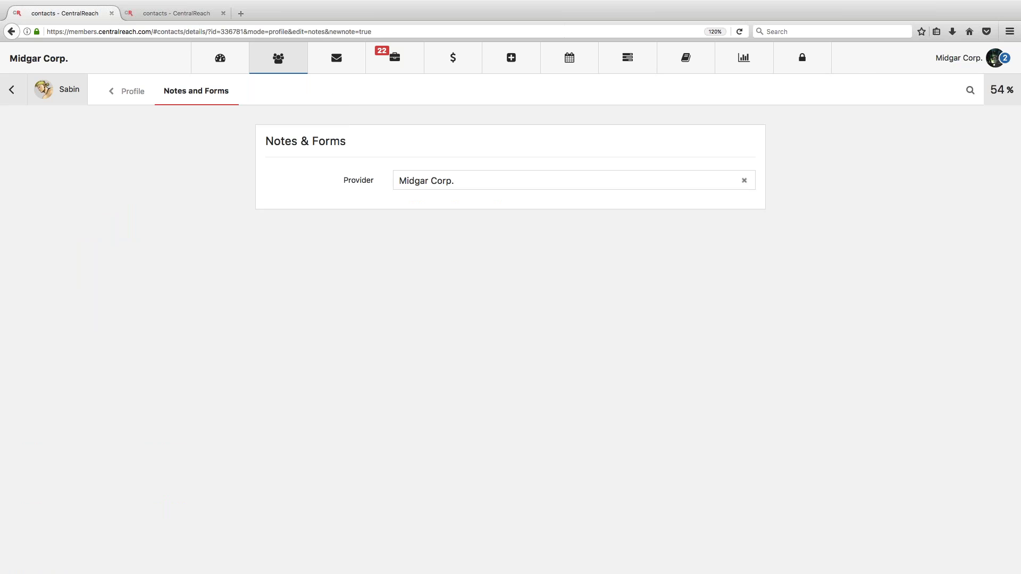
Step: Enter 'A' as the new note's Session Summary
scroll(480, 306, down, 5)
click(324, 464)
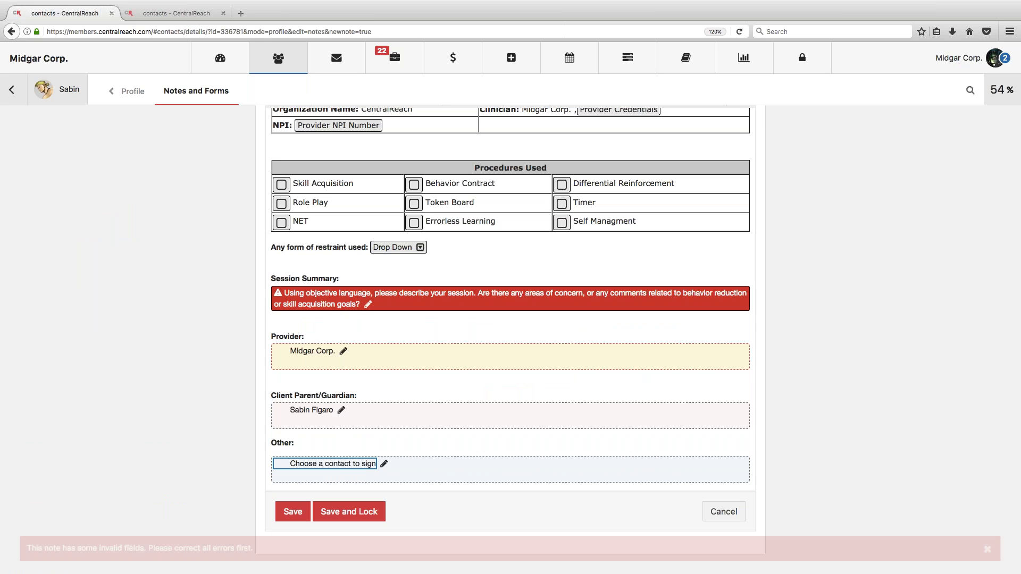
click(372, 290)
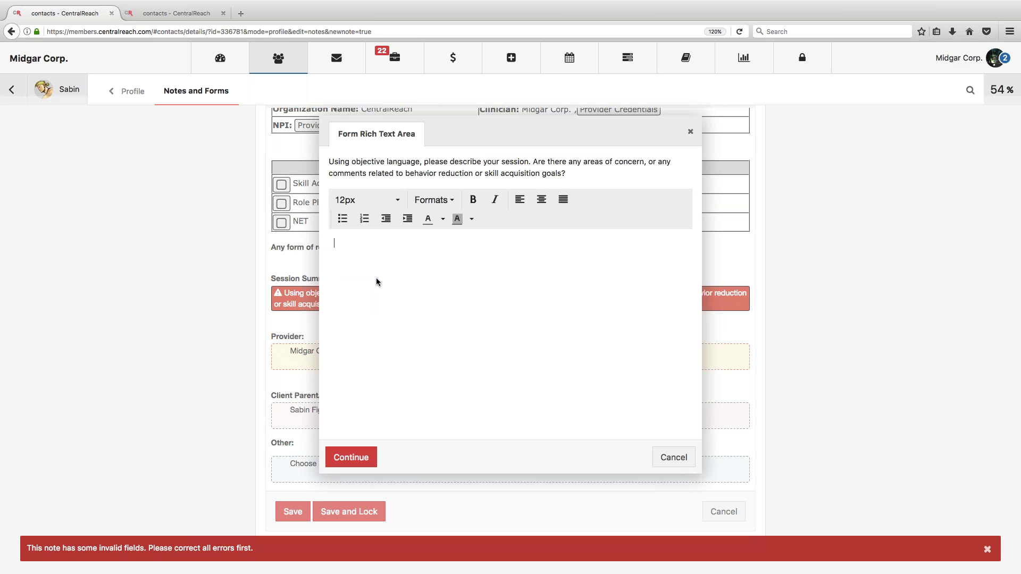
text(A)
click(351, 458)
Step: Assign the Other signature to a staff member found through the provider search
scroll(348, 462, down, 2)
click(349, 465)
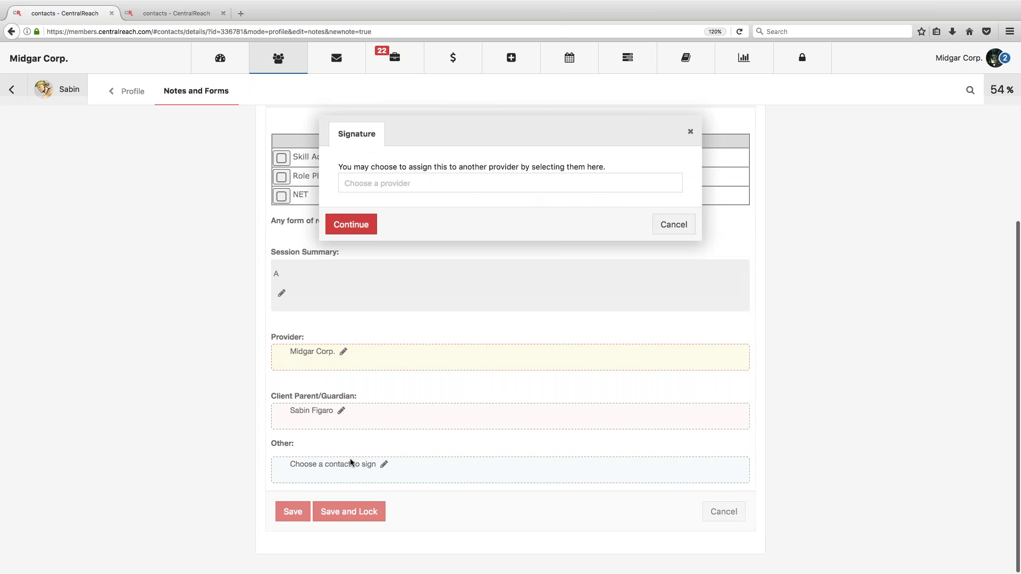
click(406, 183)
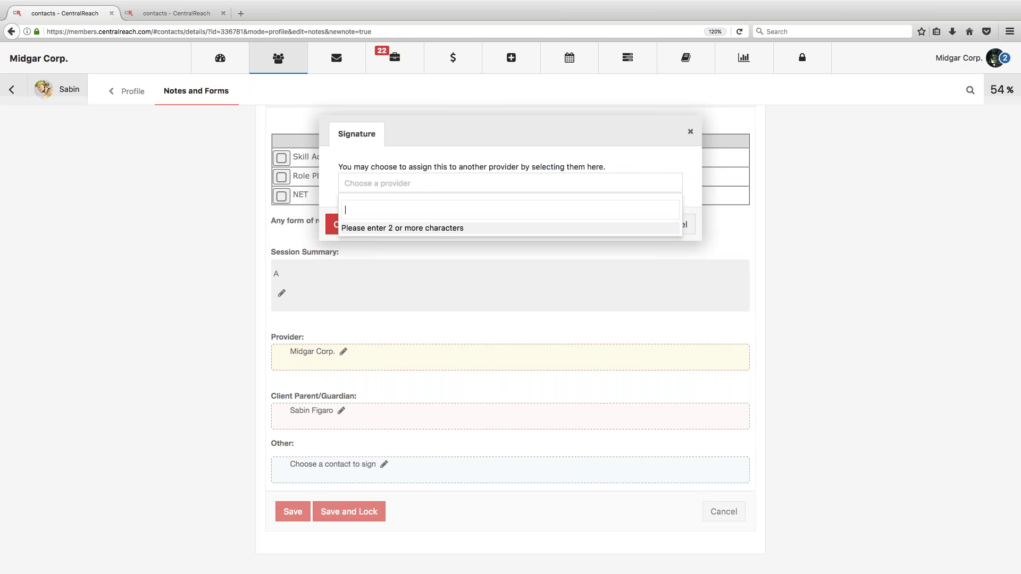
text(AERITH)
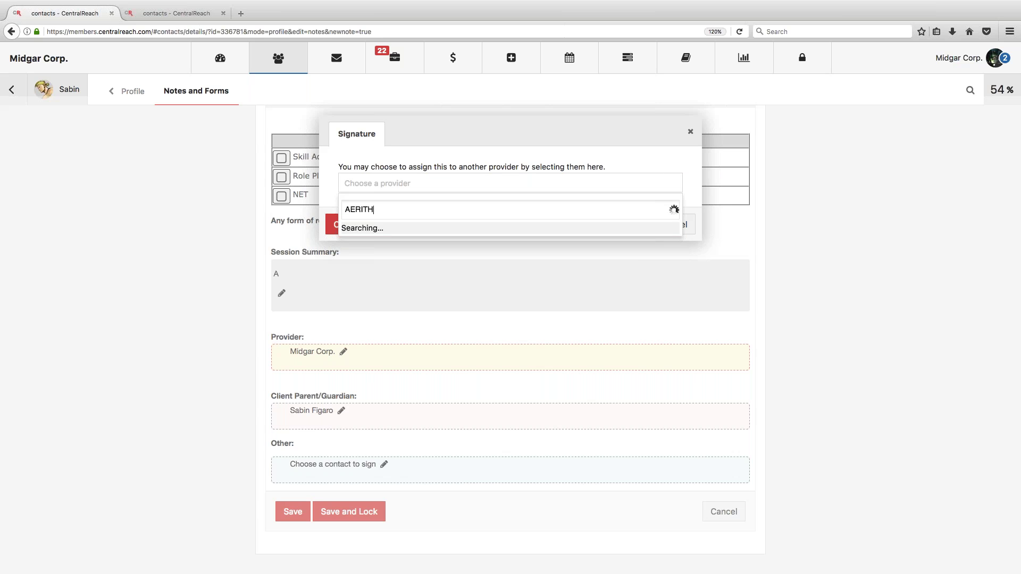
click(403, 231)
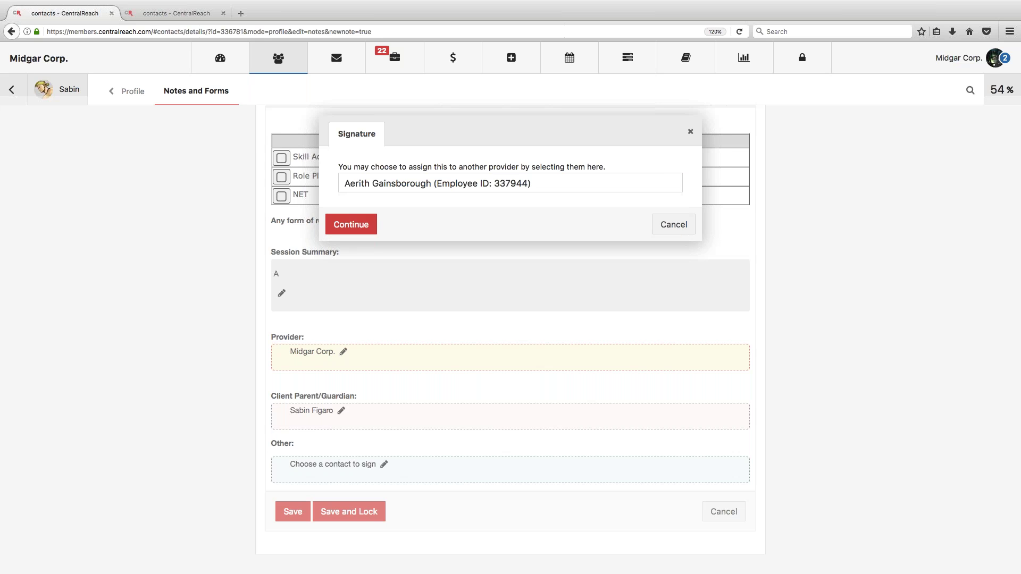
click(366, 226)
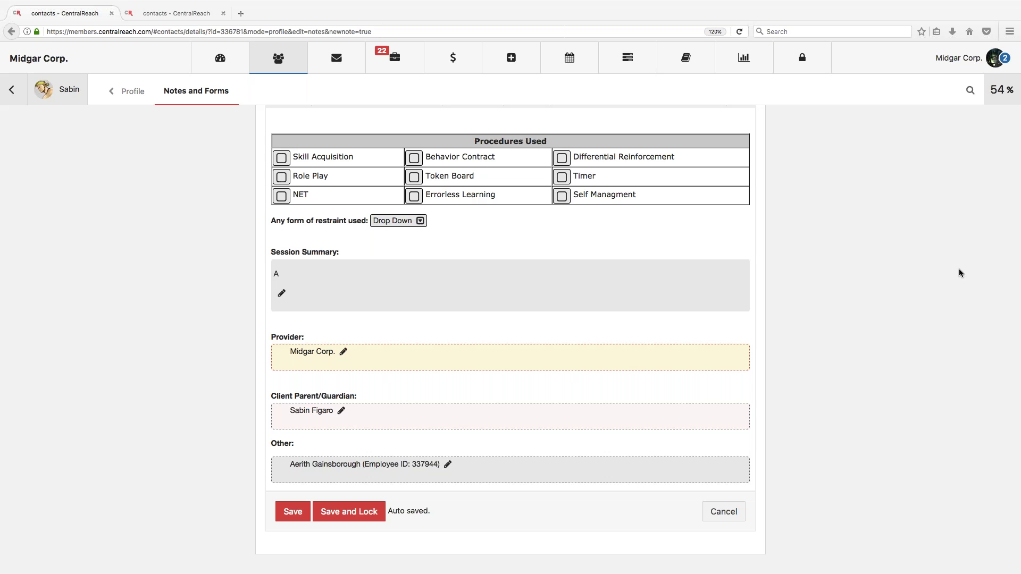
Step: Go to the Files list from the briefcase menu in the top bar
click(394, 60)
click(395, 58)
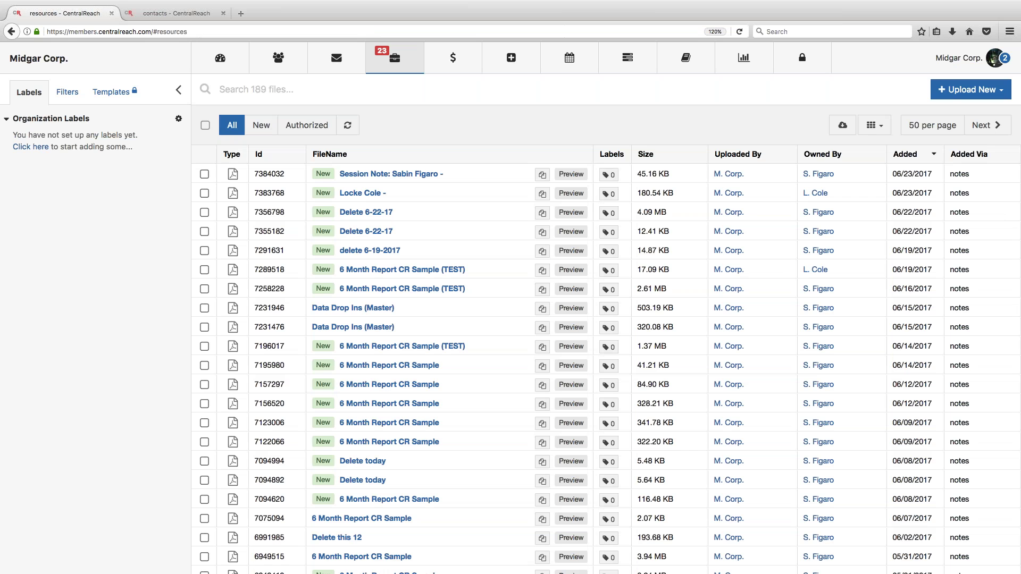
Step: Preview the new Session Note file as a PDF, then view its Note/Form signature sections
click(373, 176)
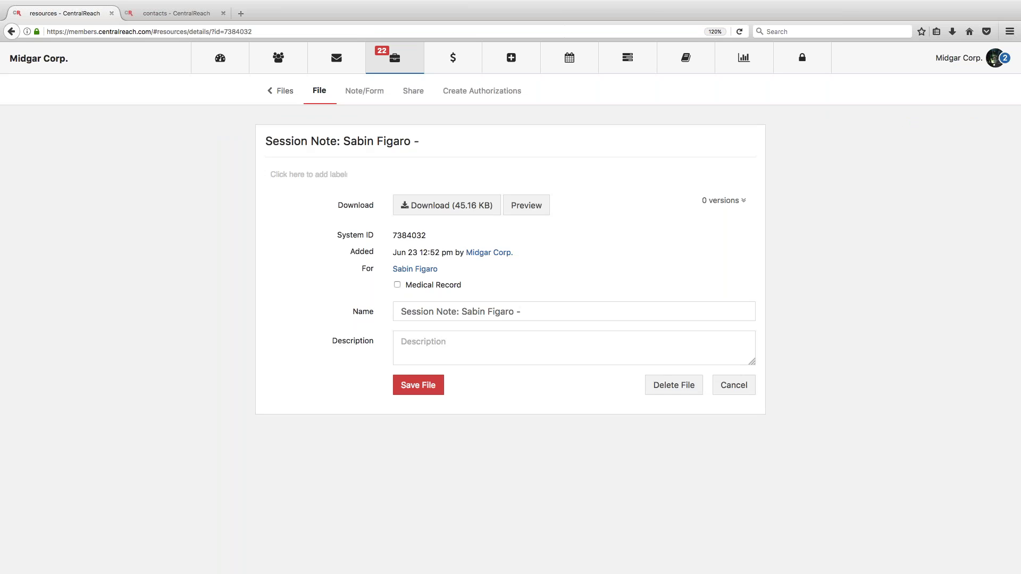
click(536, 207)
scroll(510, 335, down, 2)
scroll(510, 335, down, 6)
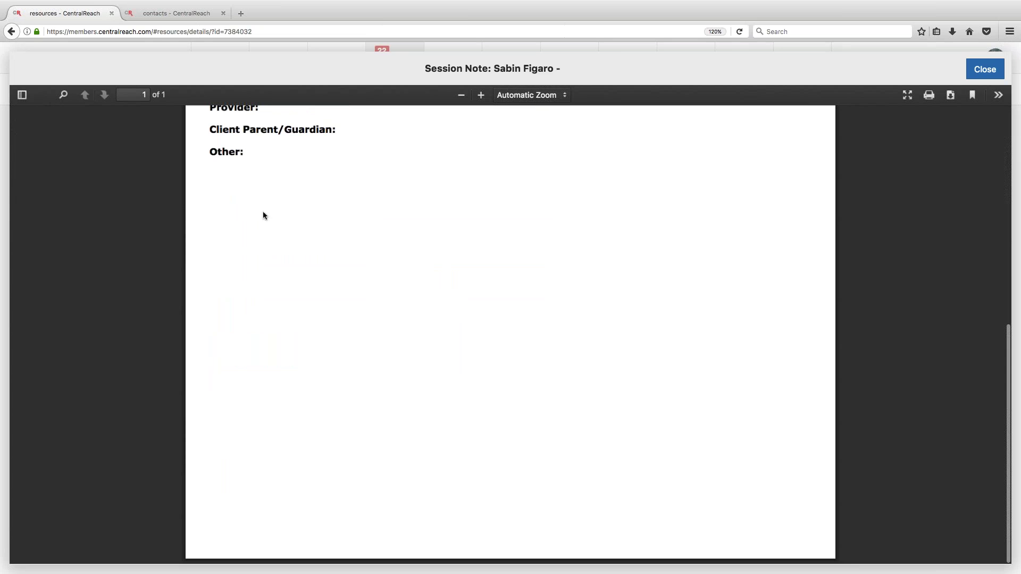
click(984, 69)
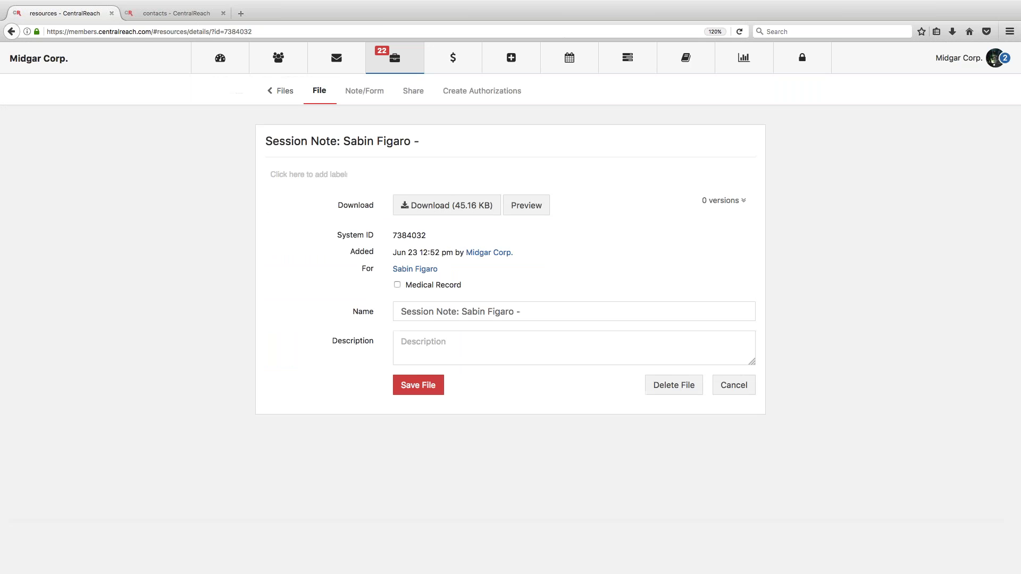
click(353, 94)
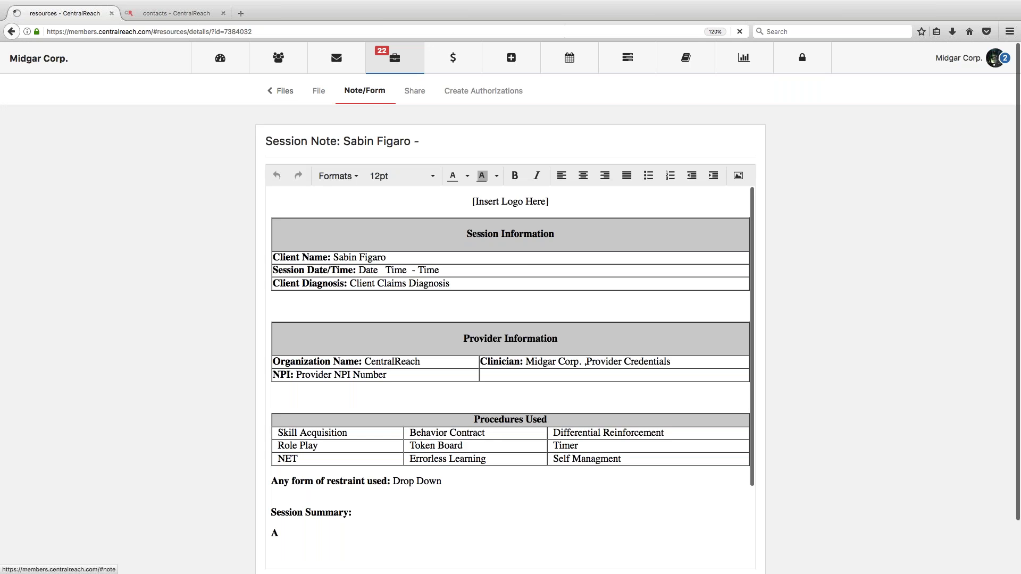
scroll(462, 335, down, 4)
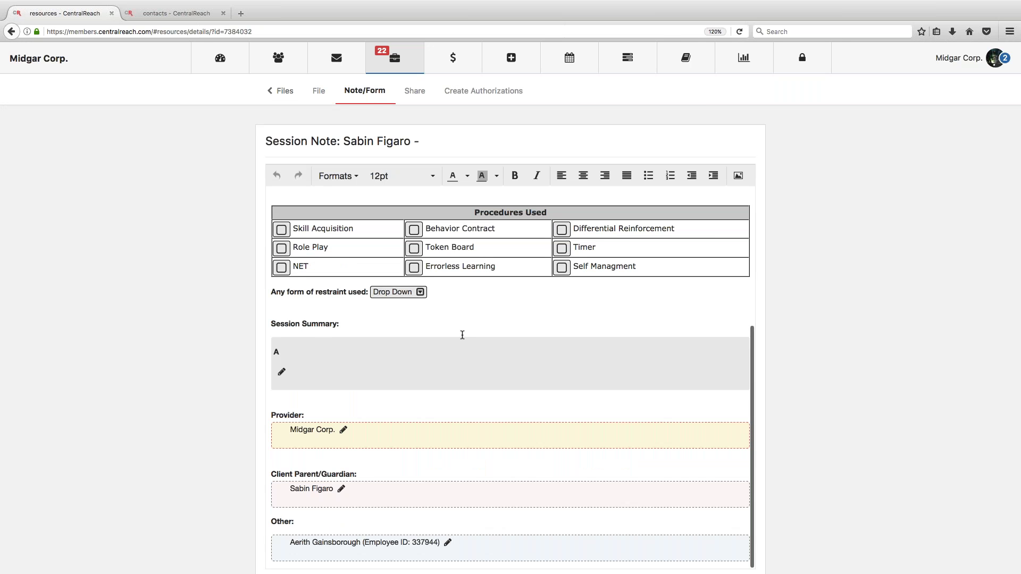
Step: Reassign the Other signature to the Midgar Corp. account found by searching 'midgar'
click(450, 545)
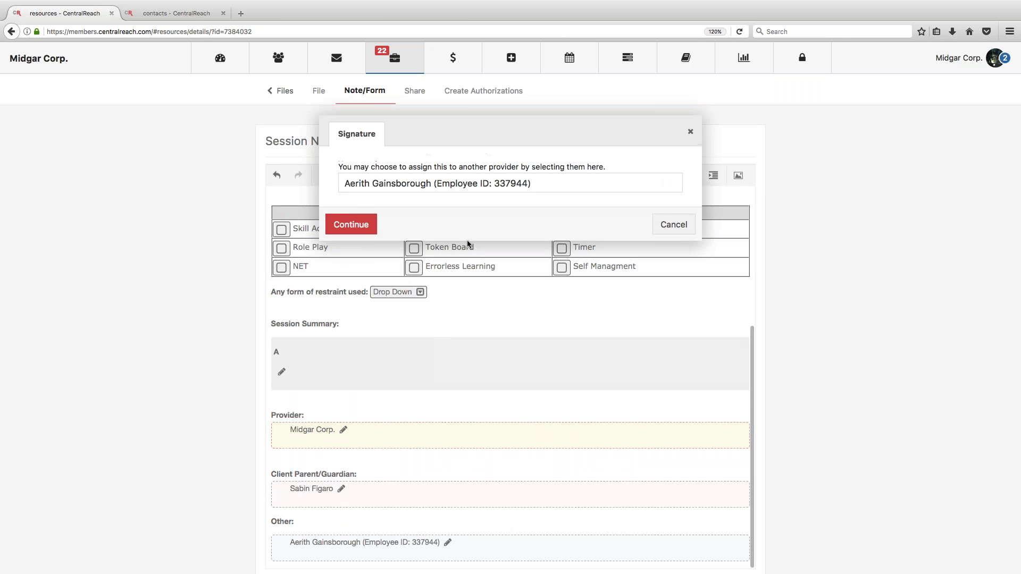
click(500, 186)
text(midgar)
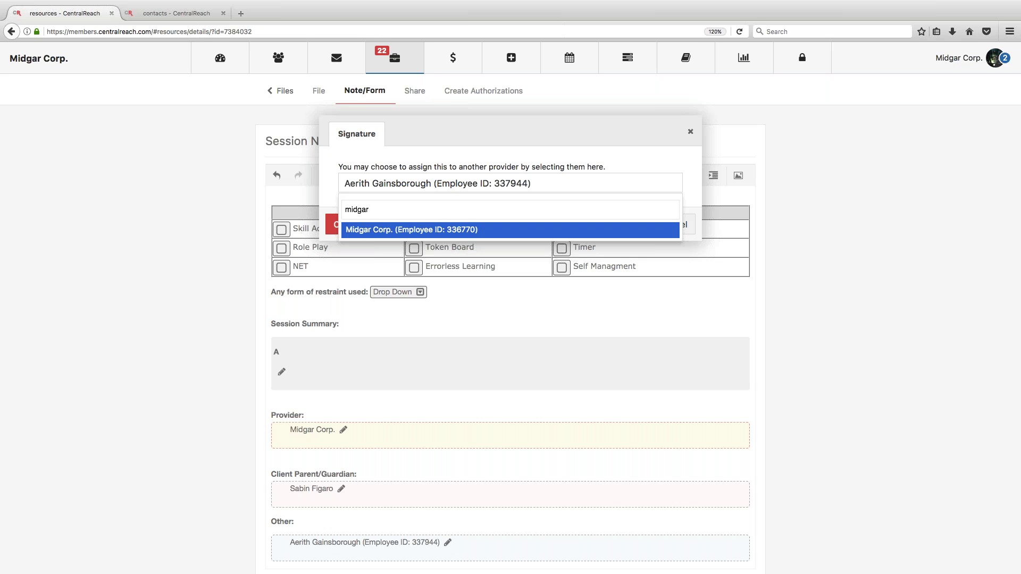
key(Return)
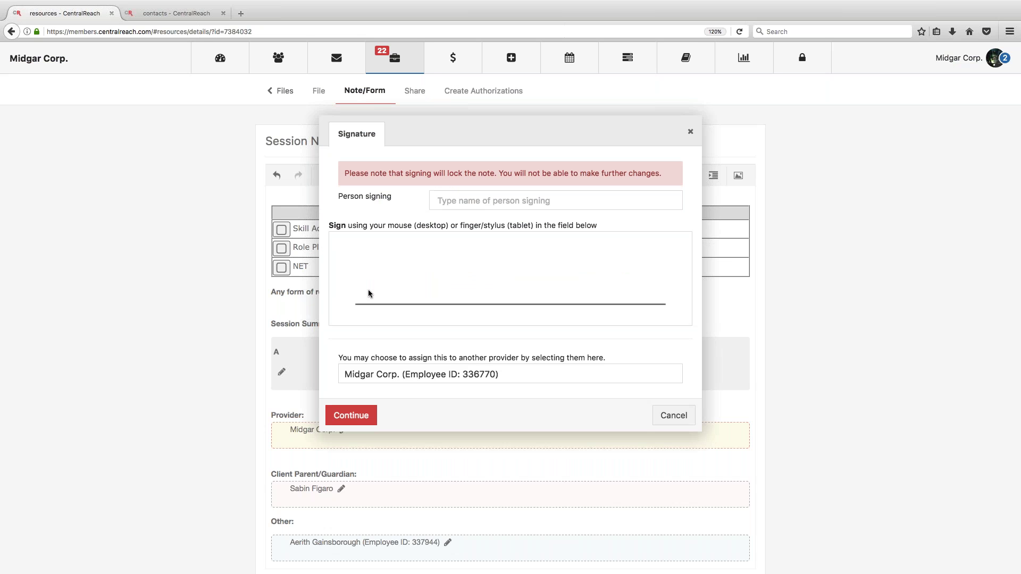
Step: Draw the signature on the pad, submit it, and select the Person signing field
mouse_move(418, 265)
mouse_down()
mouse_move(425, 311)
mouse_move(444, 299)
mouse_move(522, 297)
mouse_move(588, 258)
mouse_up()
click(443, 262)
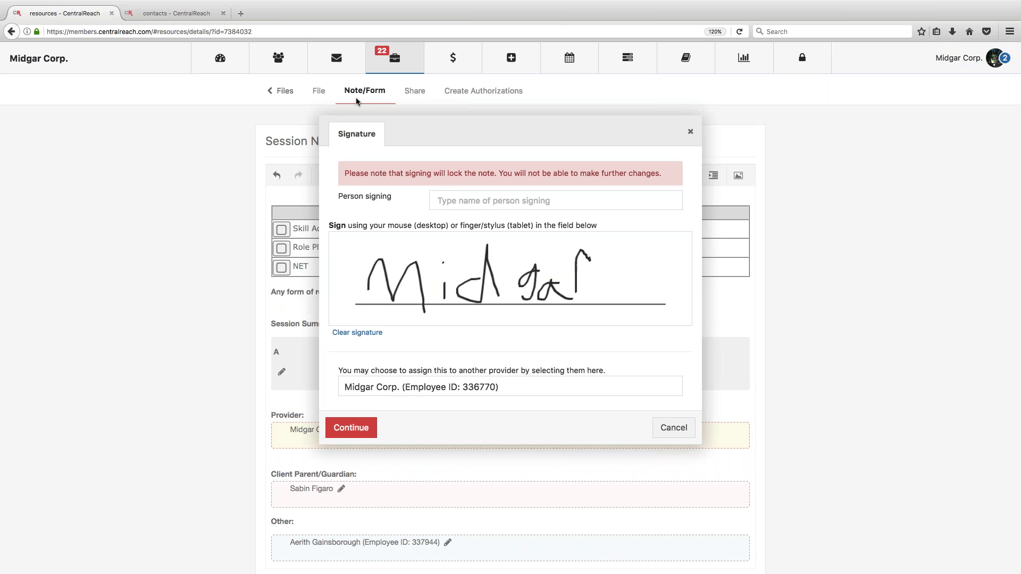
click(355, 429)
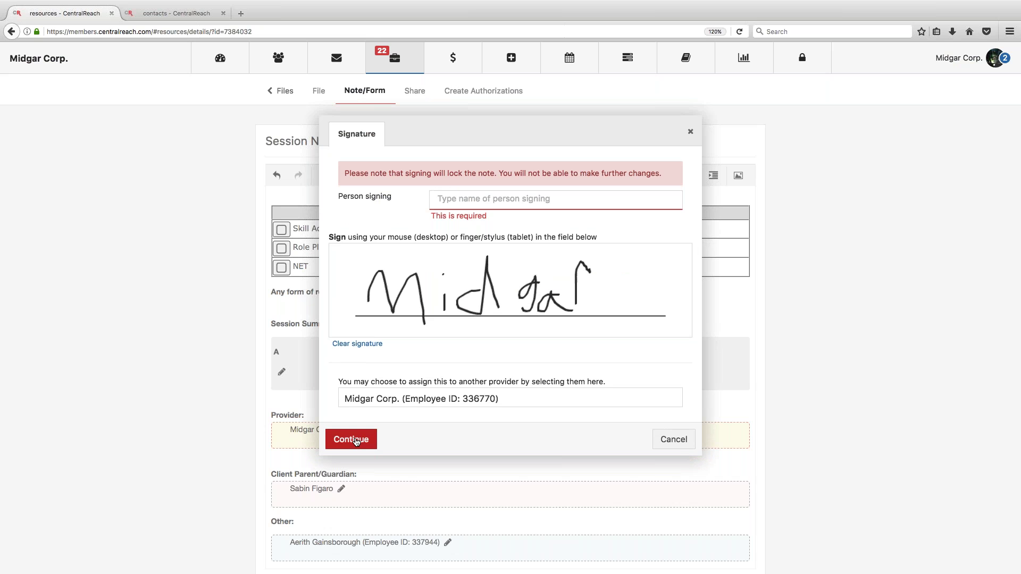
click(462, 199)
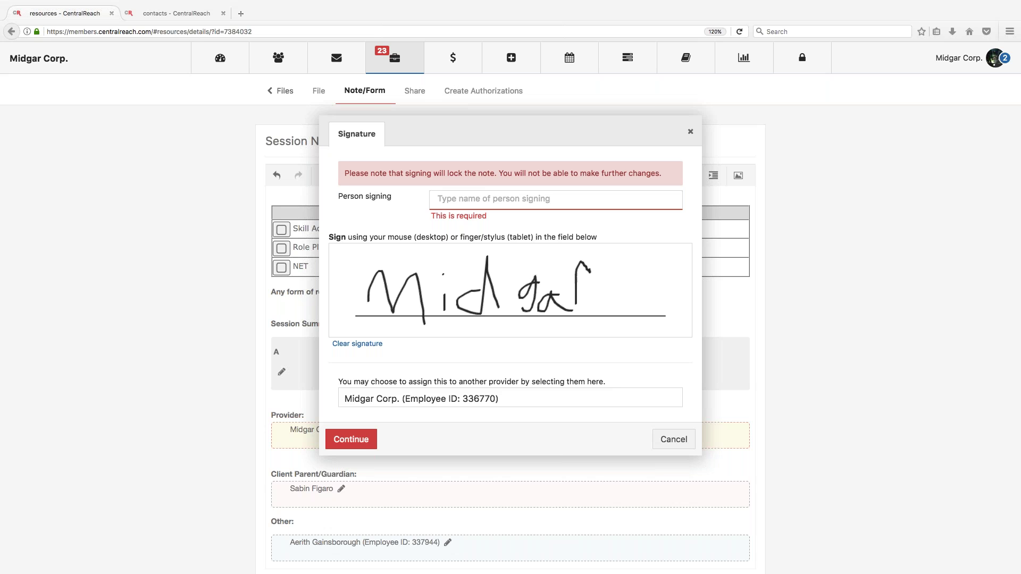
click(950, 60)
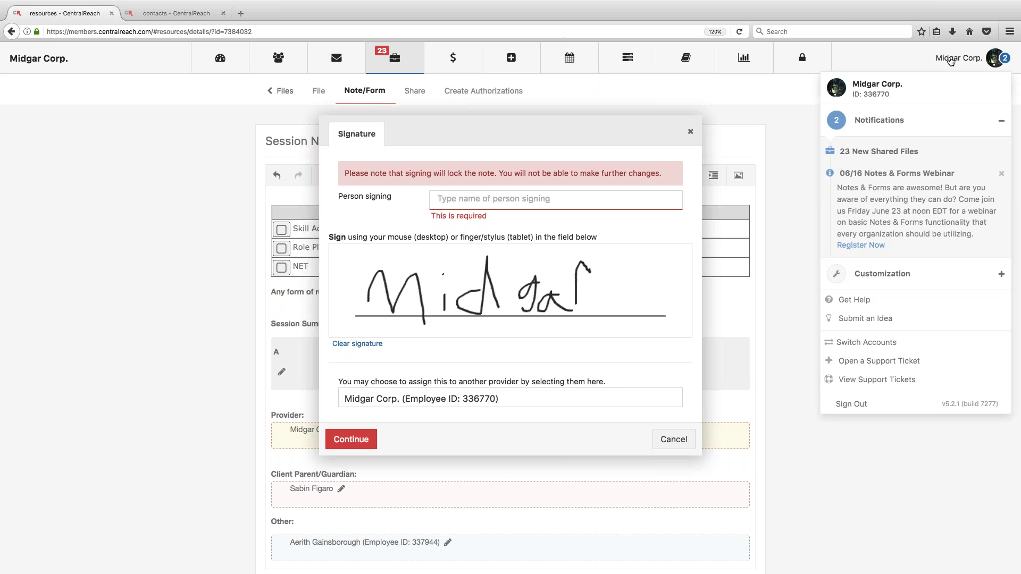